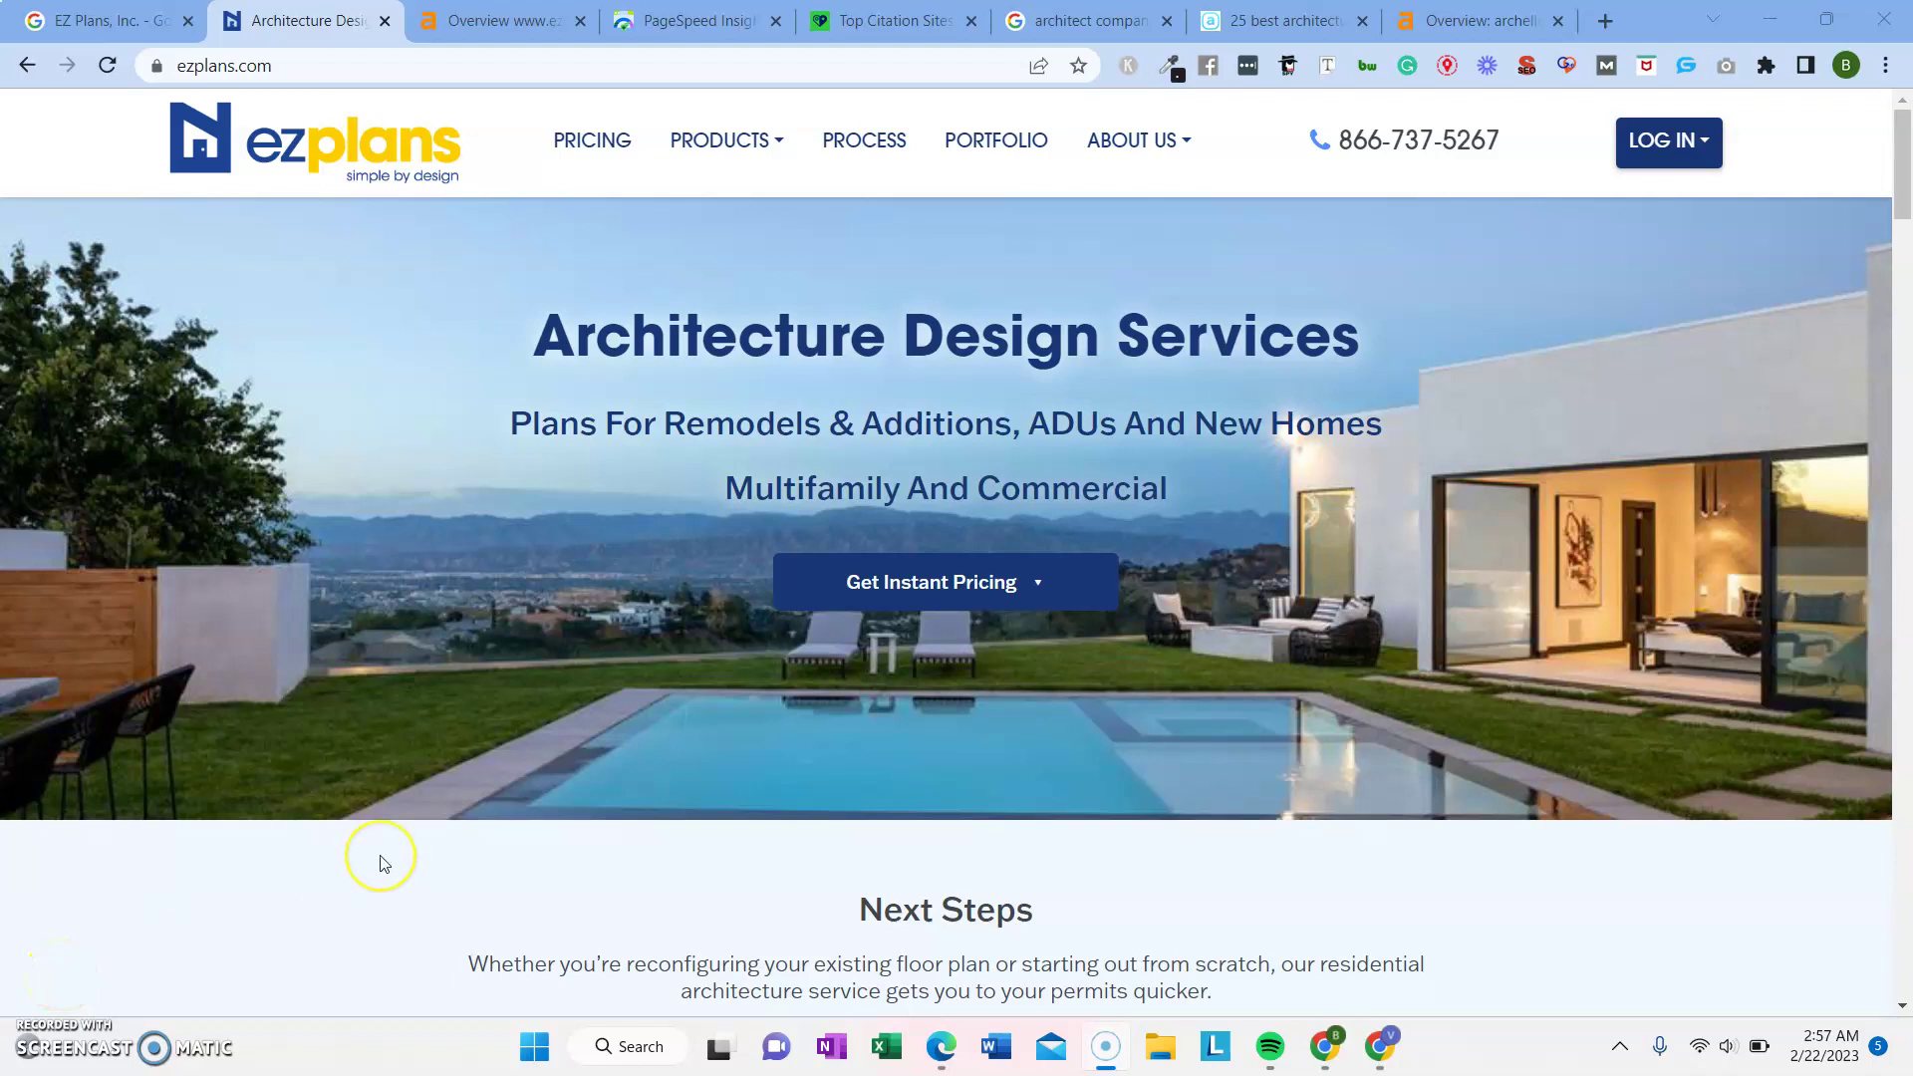
Scroll down the ezplans.com homepage and reveal the site's full web address
{"action": "scroll", "coordinate": [384, 863], "scroll_direction": "down", "scroll_amount": 9}
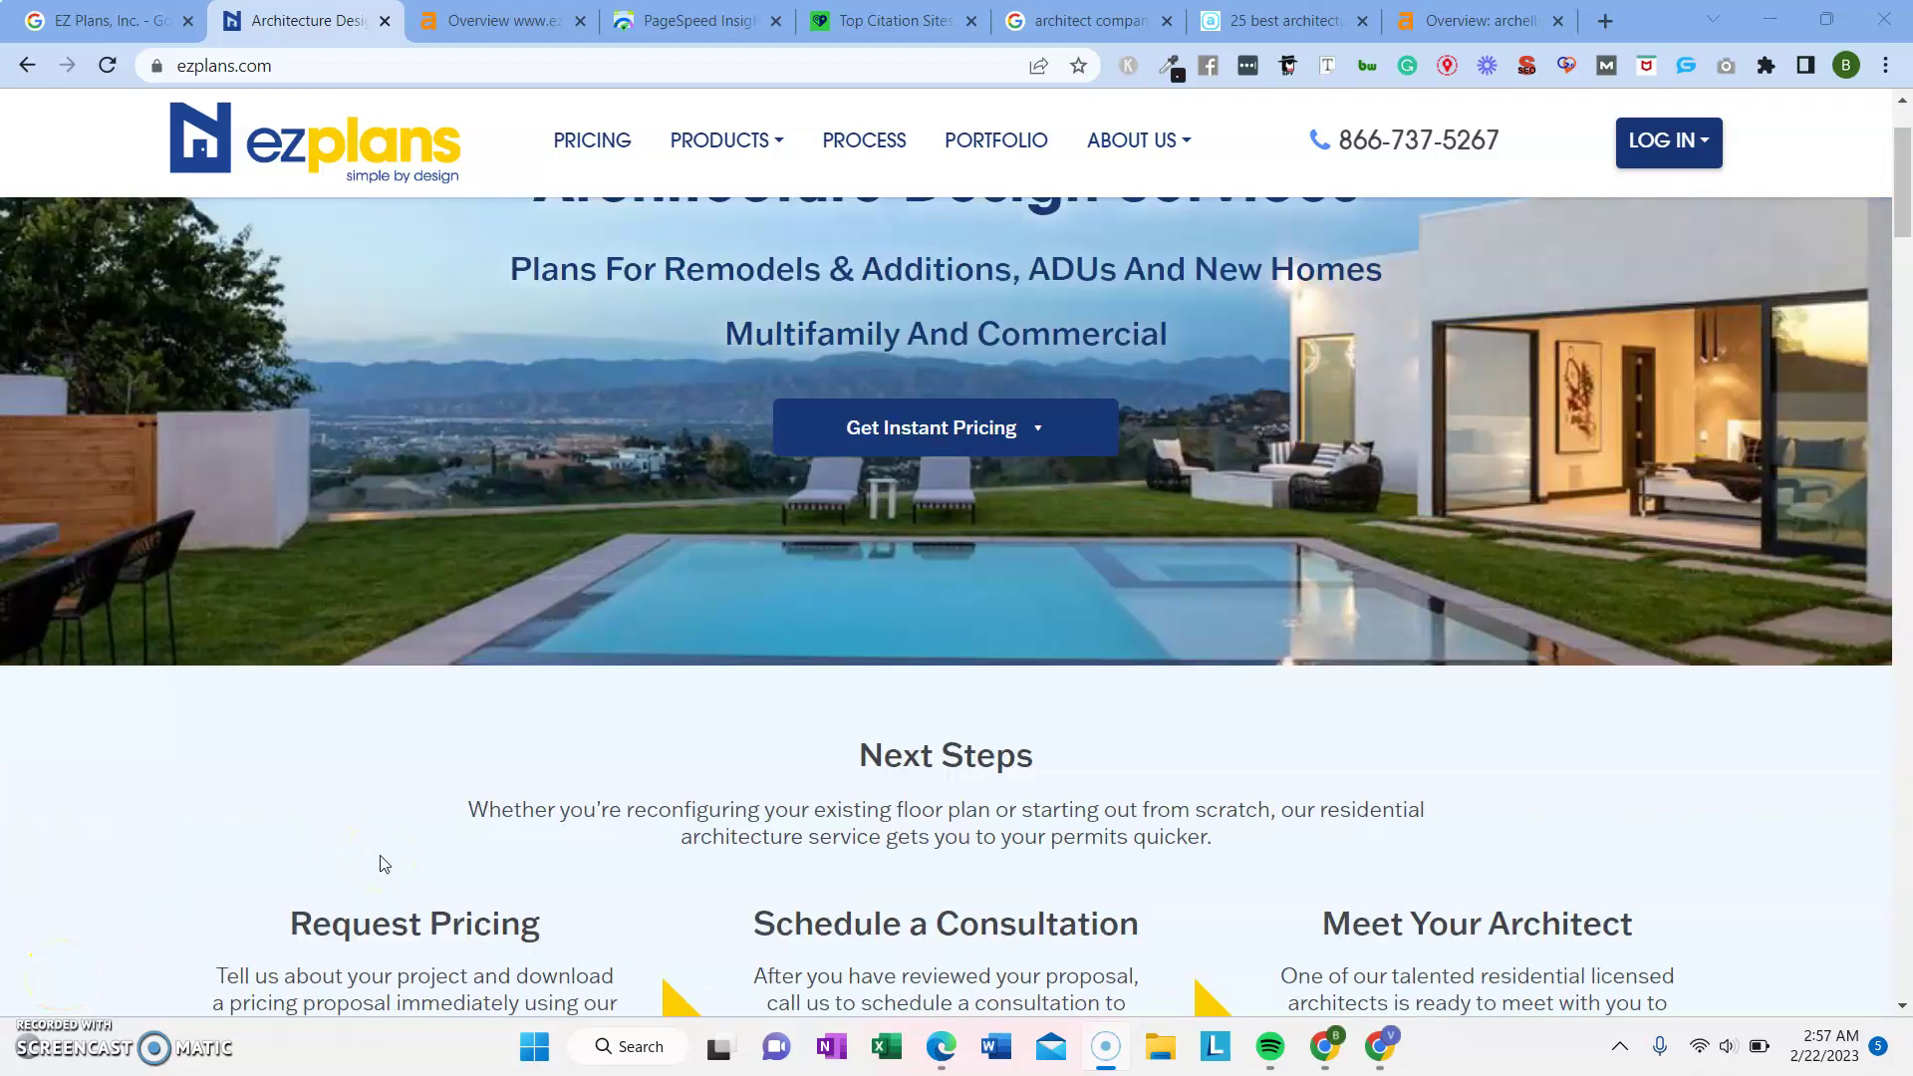
{"action": "scroll", "coordinate": [381, 861], "scroll_direction": "down", "scroll_amount": 15}
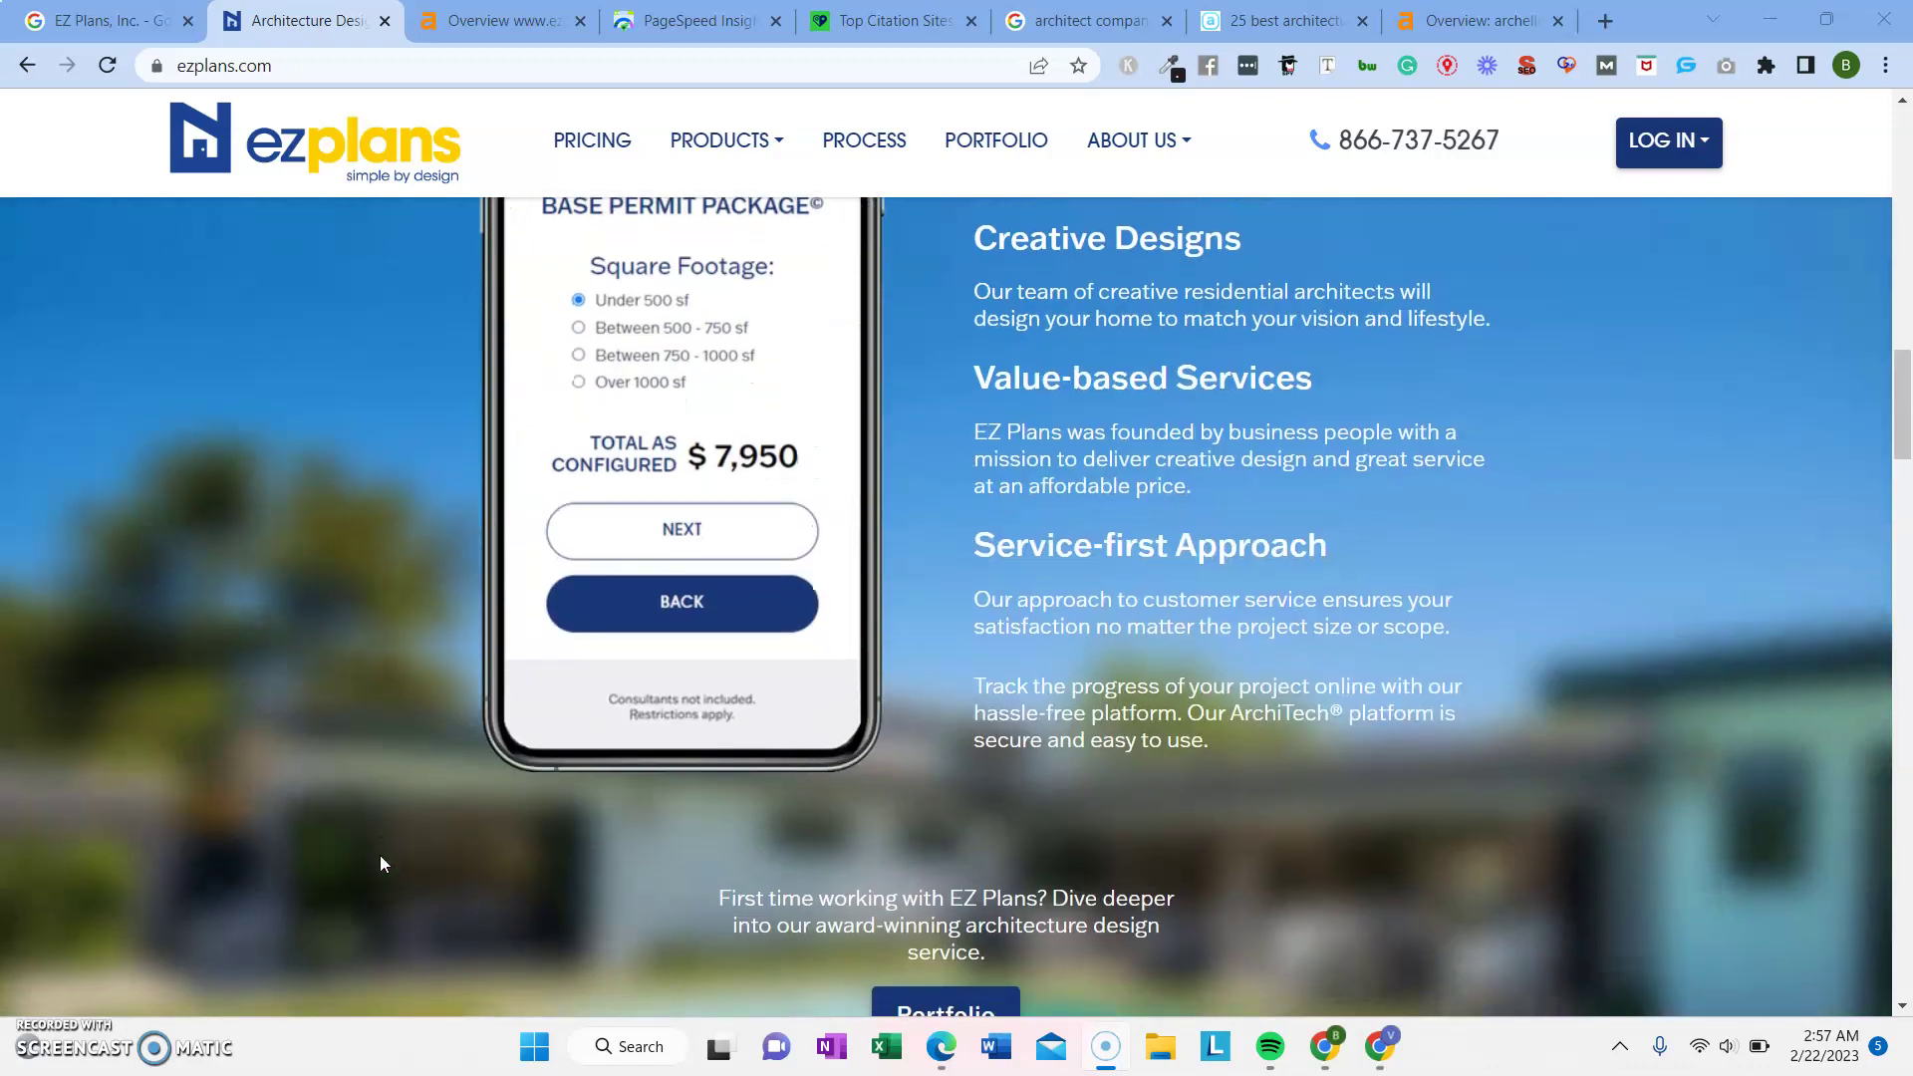
{"action": "scroll", "coordinate": [379, 857], "scroll_direction": "down", "scroll_amount": 18}
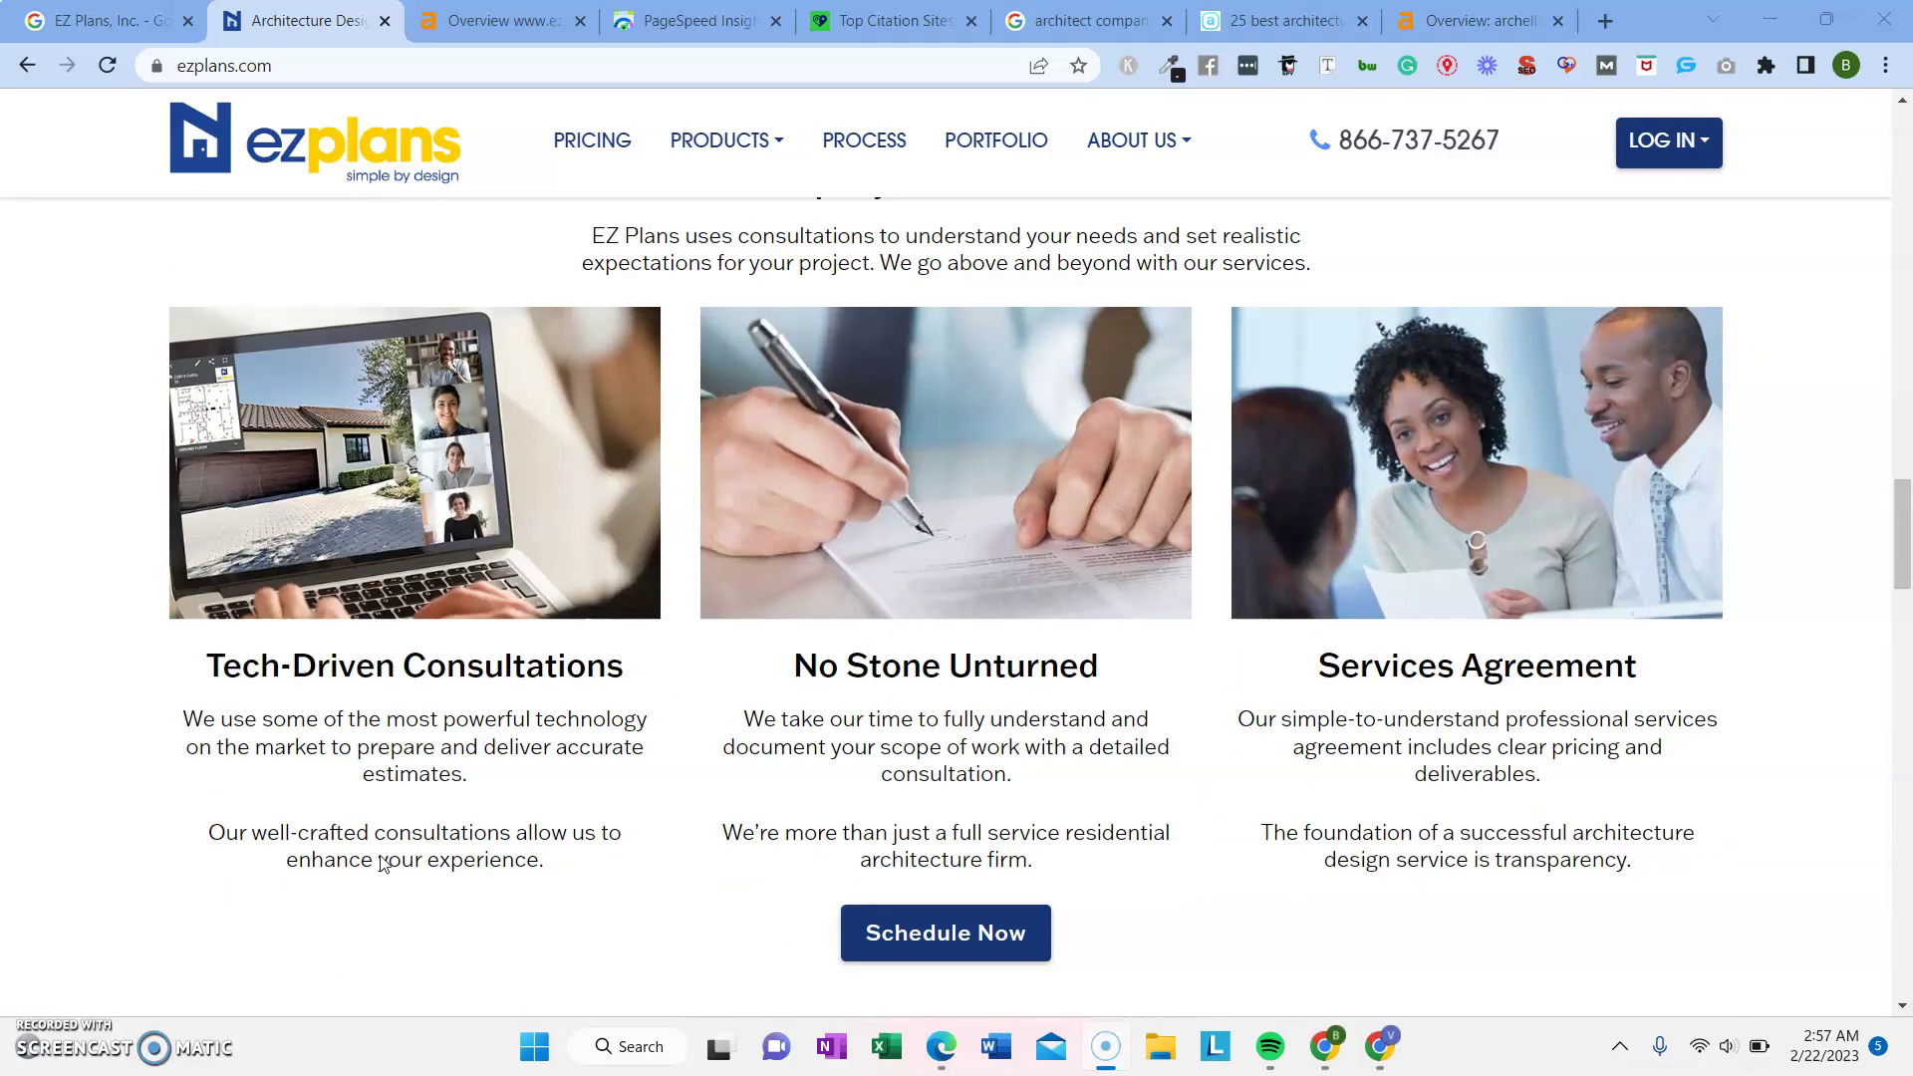
{"action": "scroll", "coordinate": [380, 863], "scroll_direction": "down", "scroll_amount": 6}
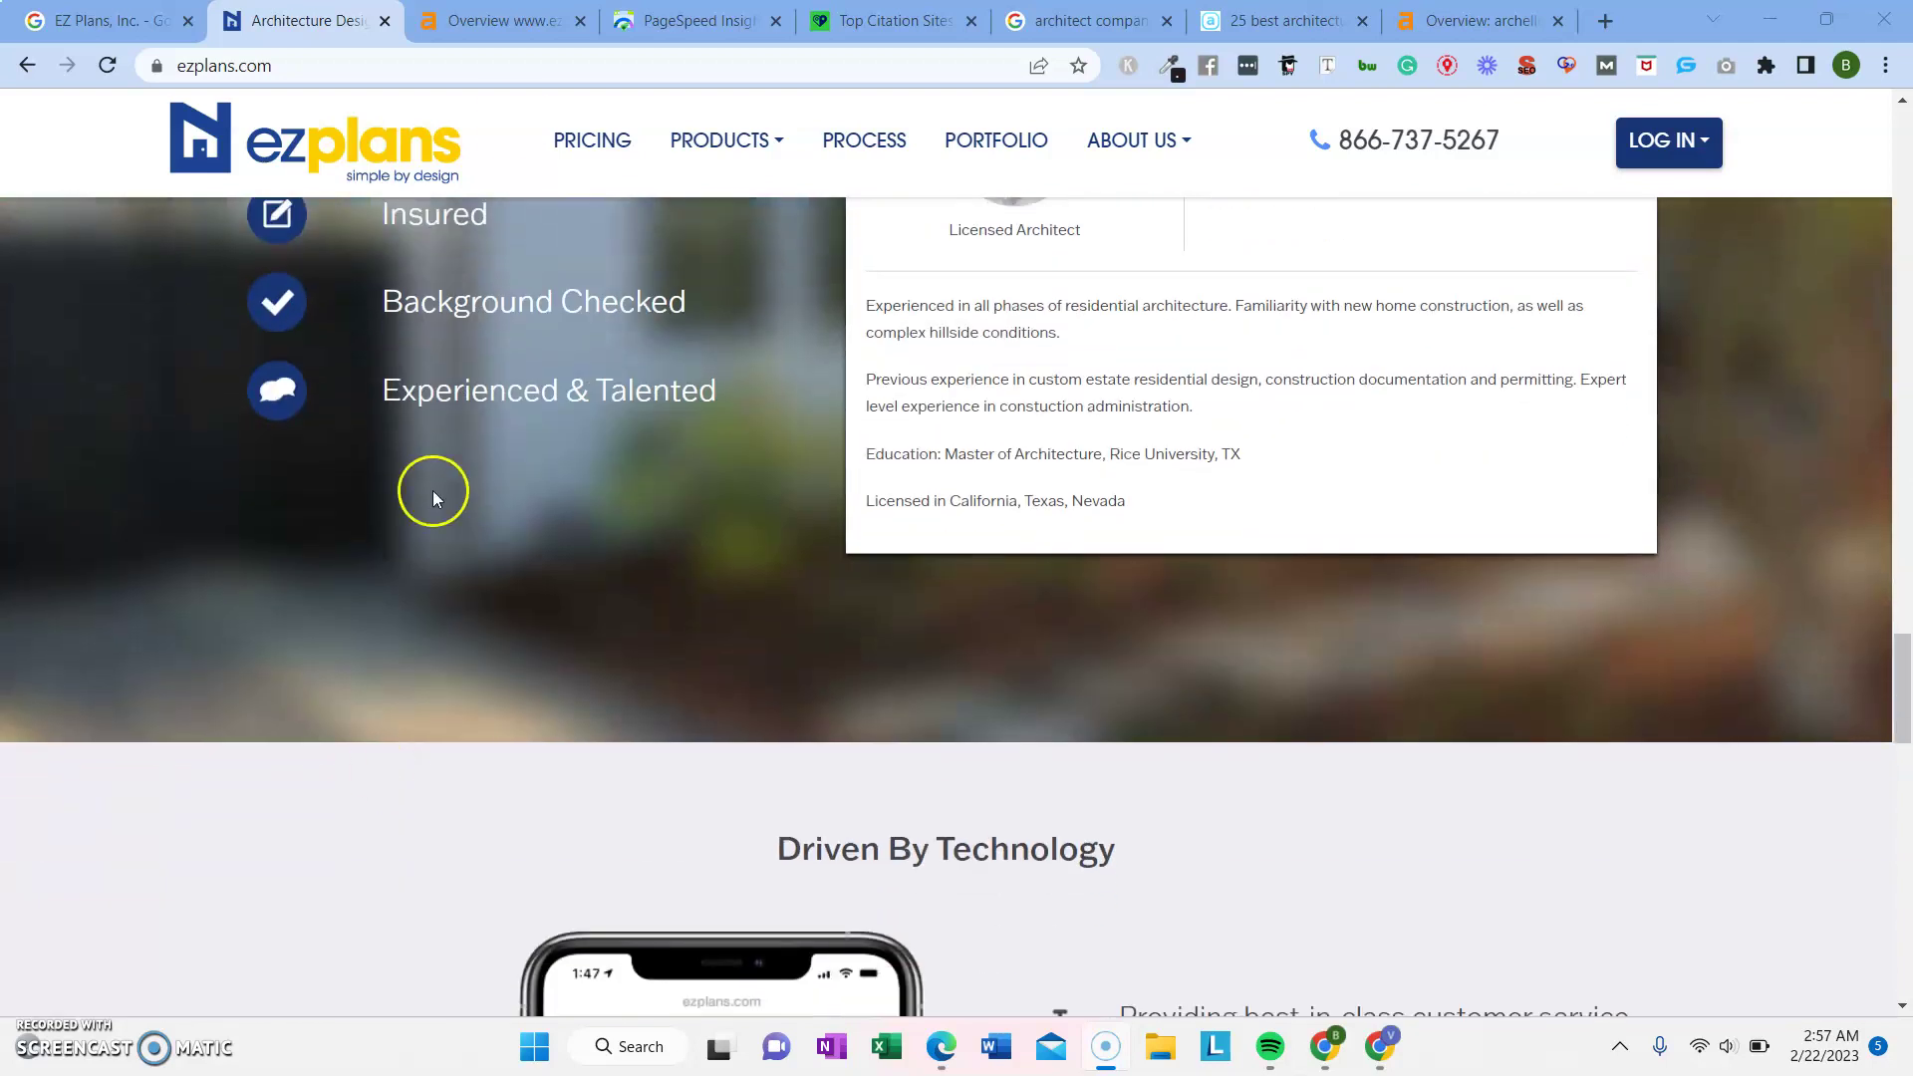
{"action": "left_click", "coordinate": [408, 67]}
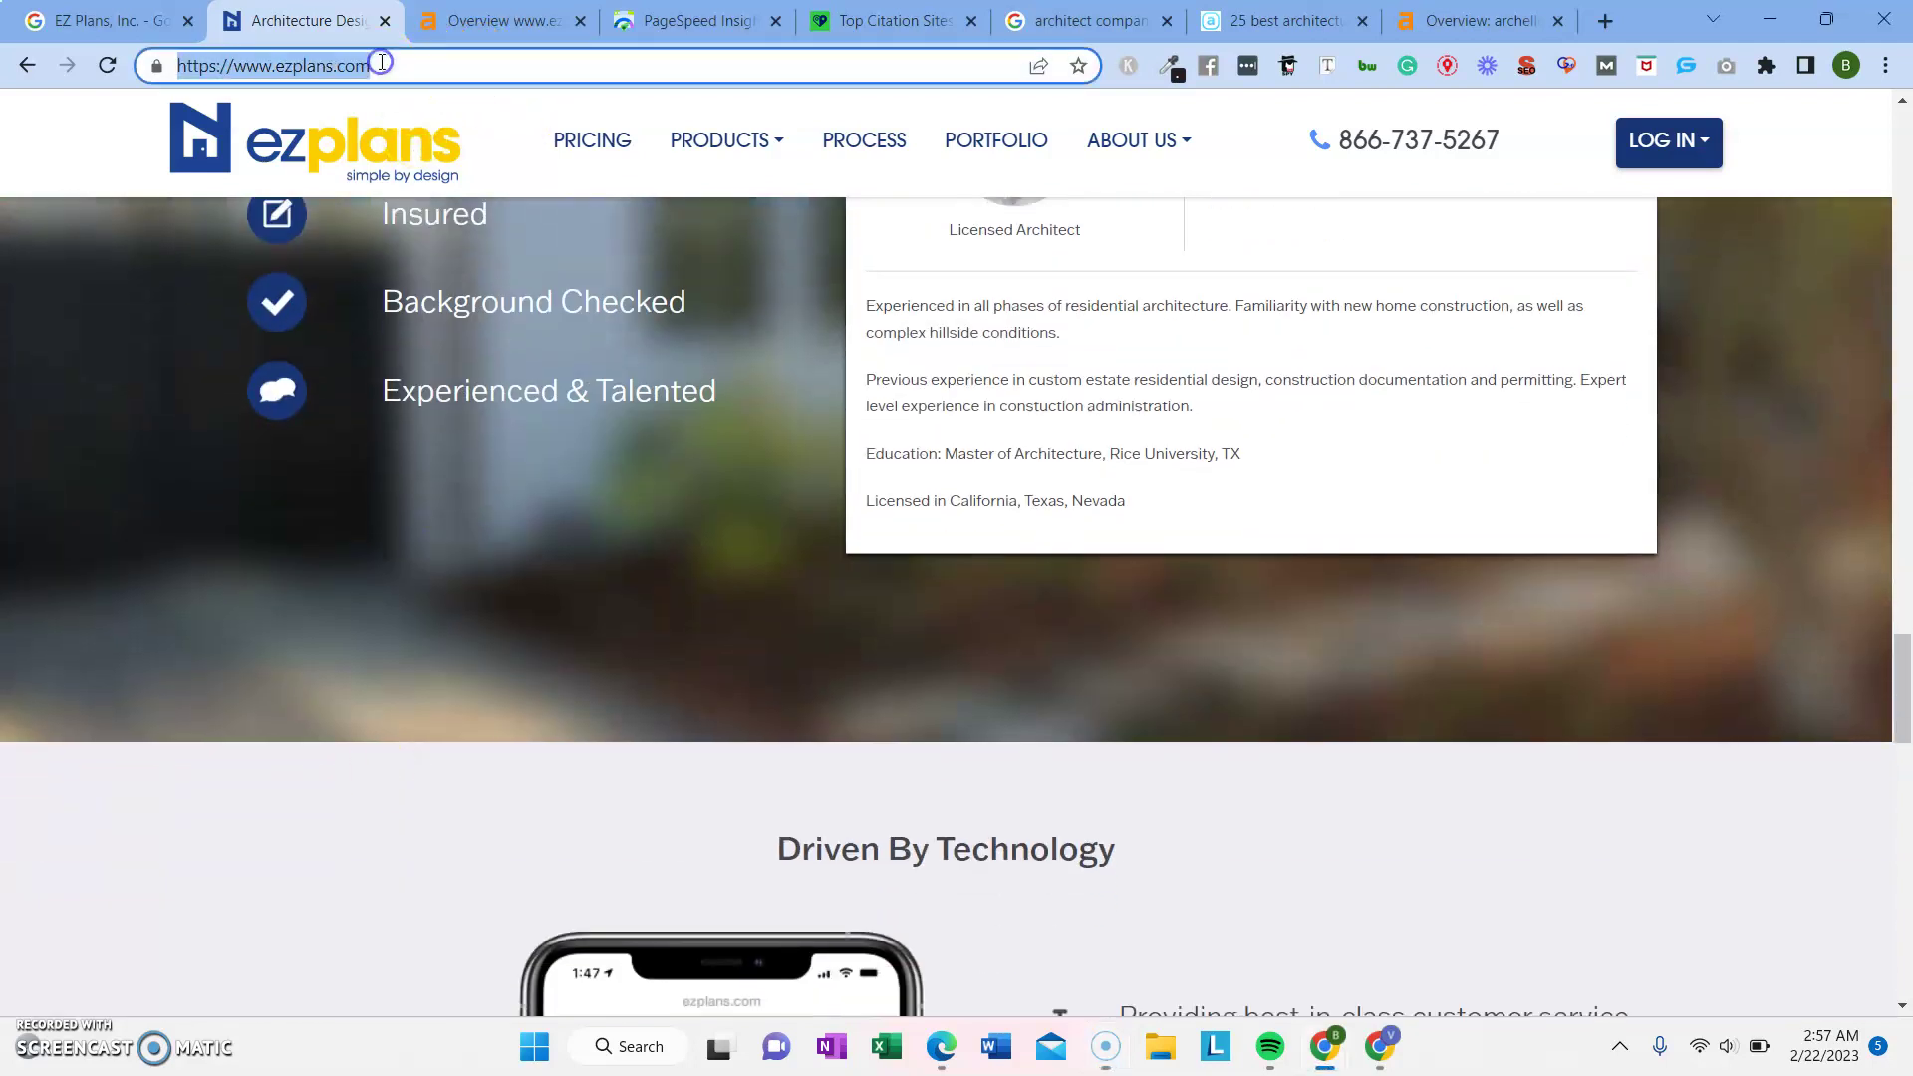
Review the rest of the homepage, then bring up the Google results for EZ Plans, Inc
{"action": "scroll", "coordinate": [708, 584], "scroll_direction": "down", "scroll_amount": 6}
{"action": "scroll", "coordinate": [782, 169], "scroll_direction": "down", "scroll_amount": 15}
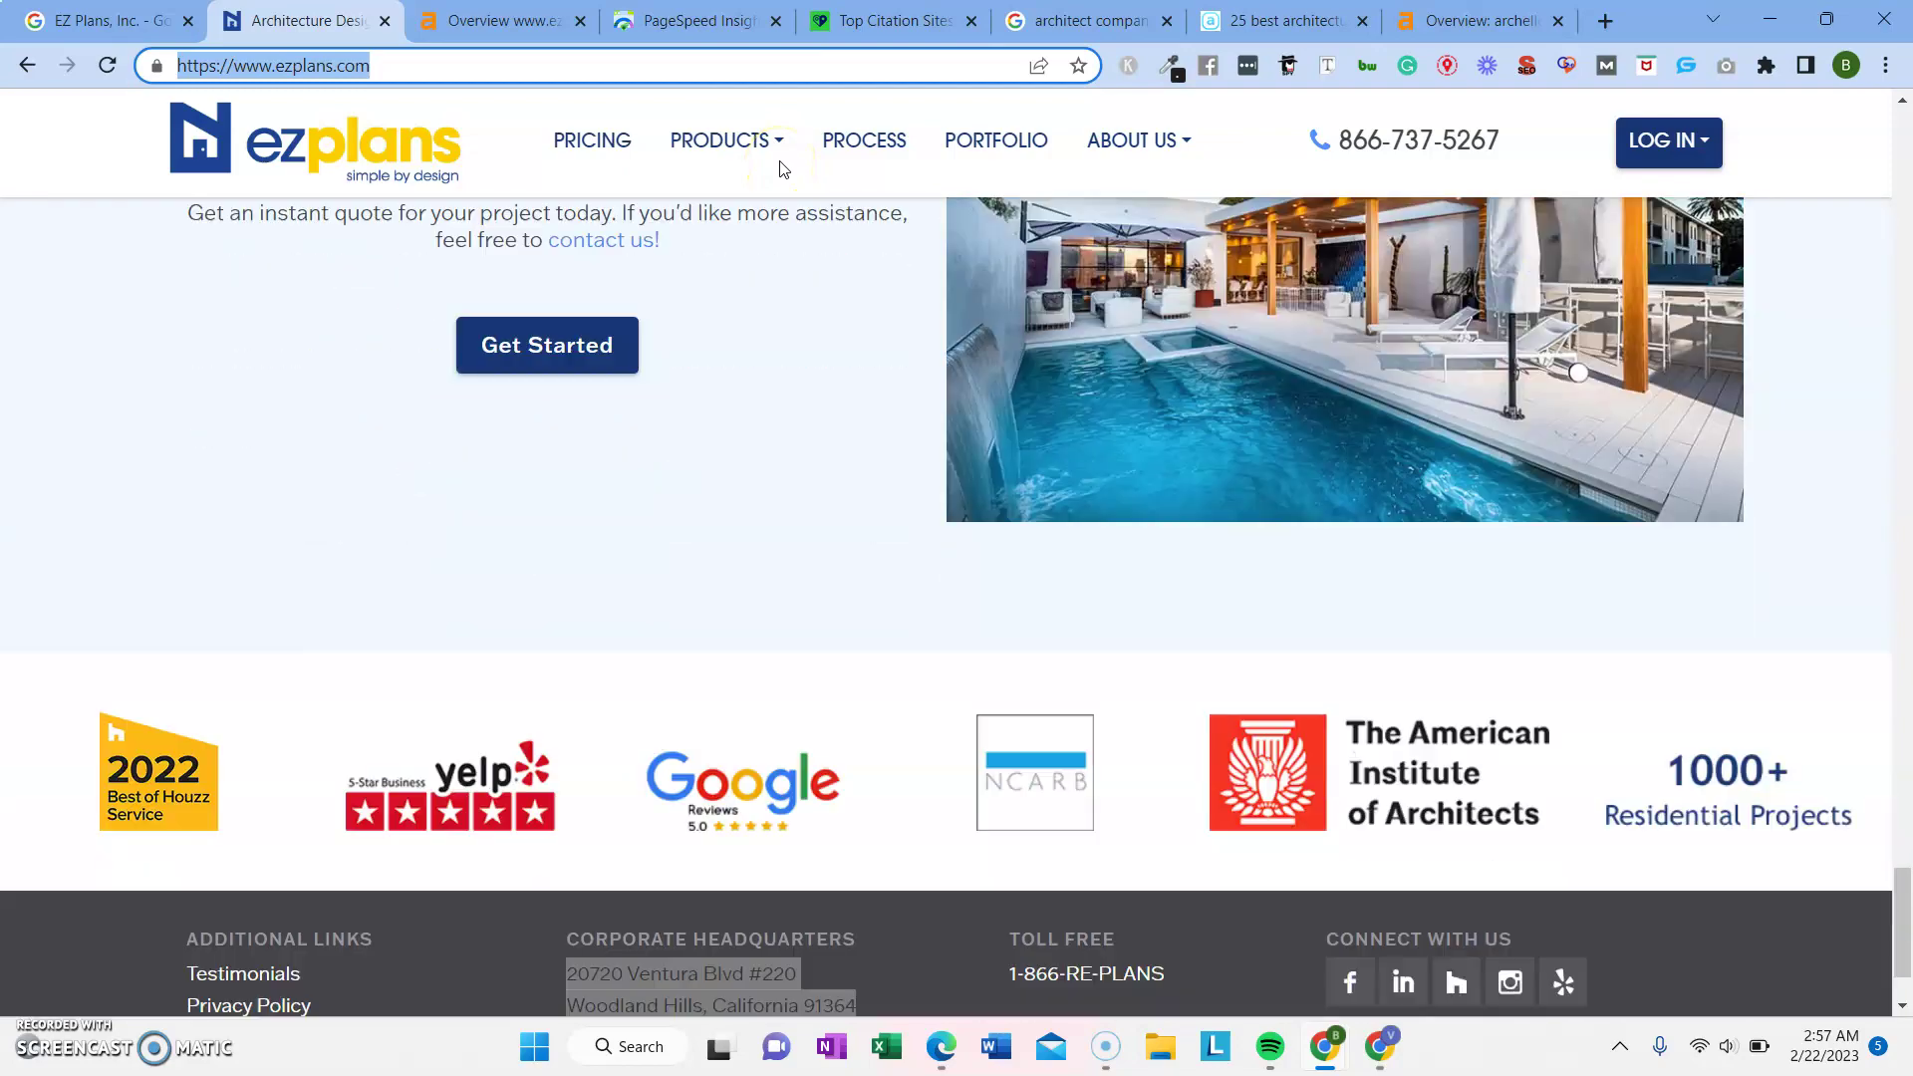
{"action": "scroll", "coordinate": [782, 169], "scroll_direction": "up", "scroll_amount": 20}
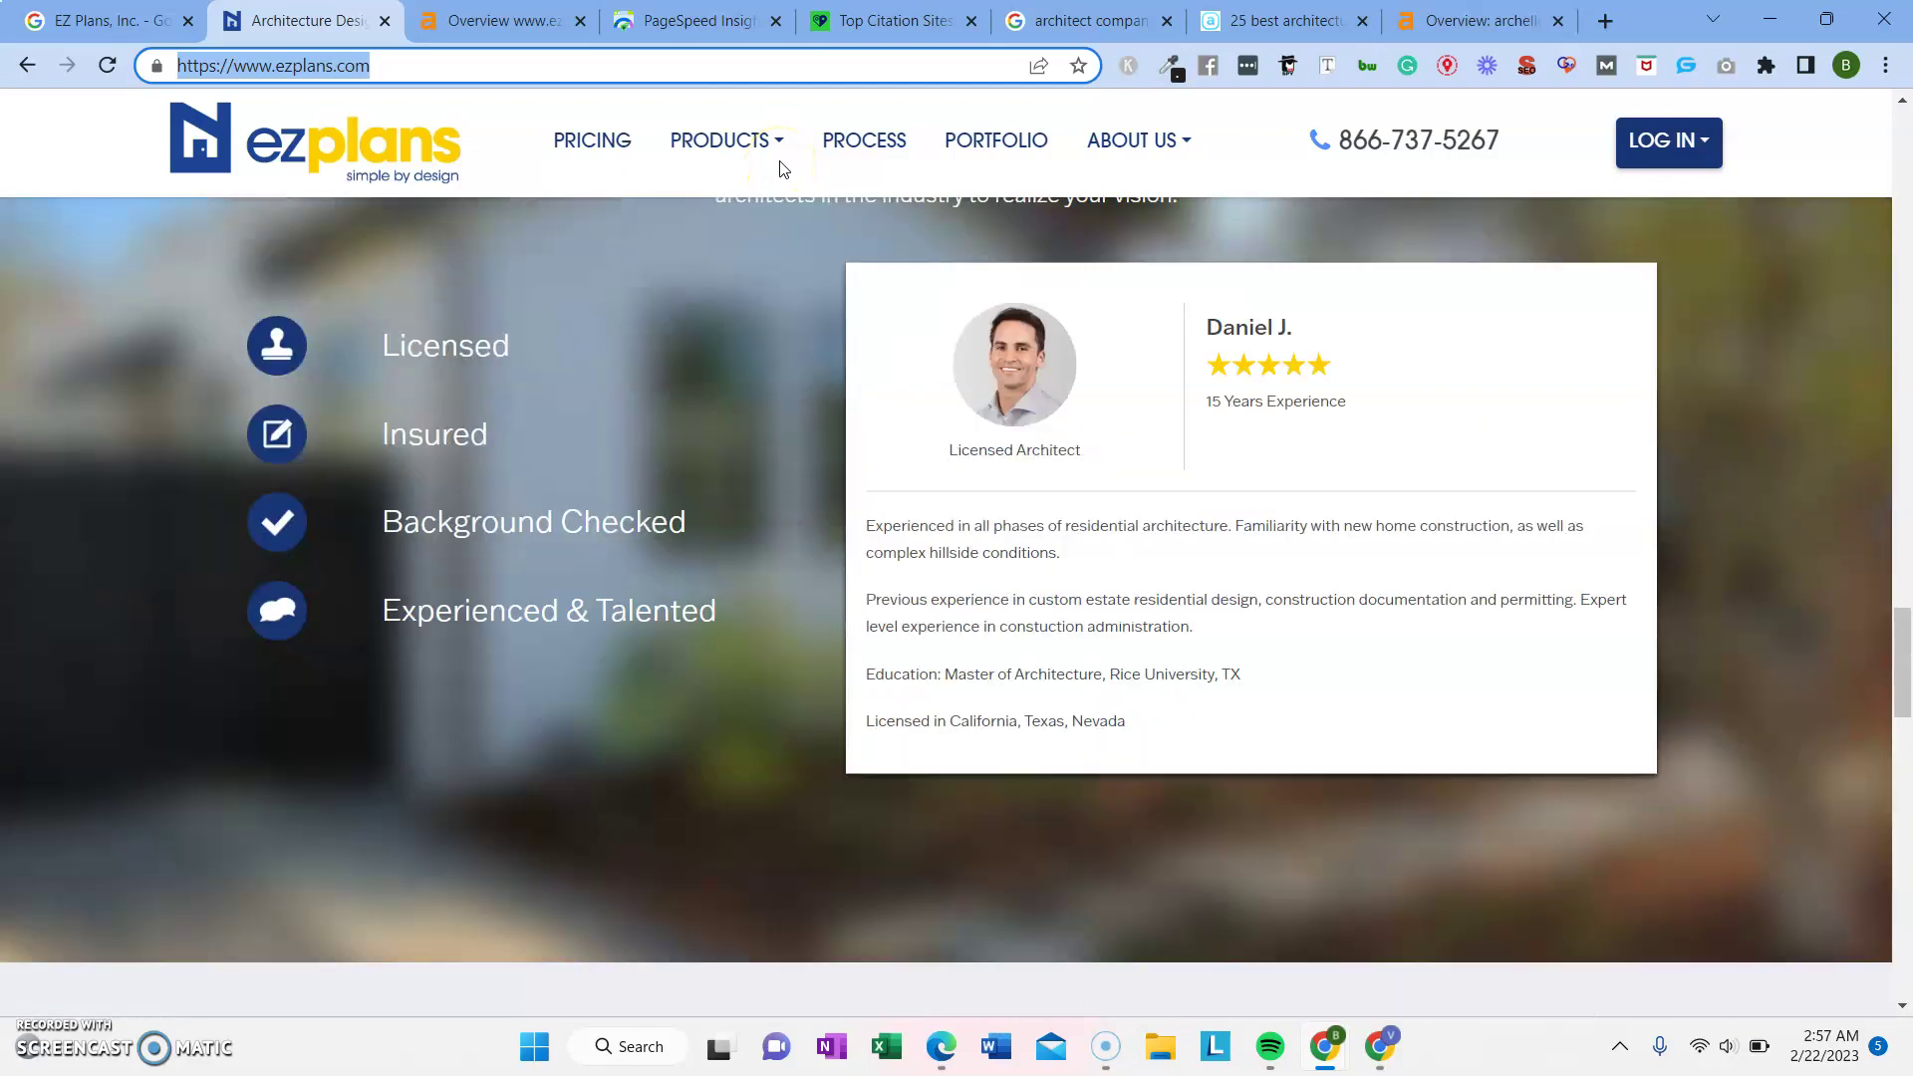
{"action": "scroll", "coordinate": [782, 170], "scroll_direction": "up", "scroll_amount": 20}
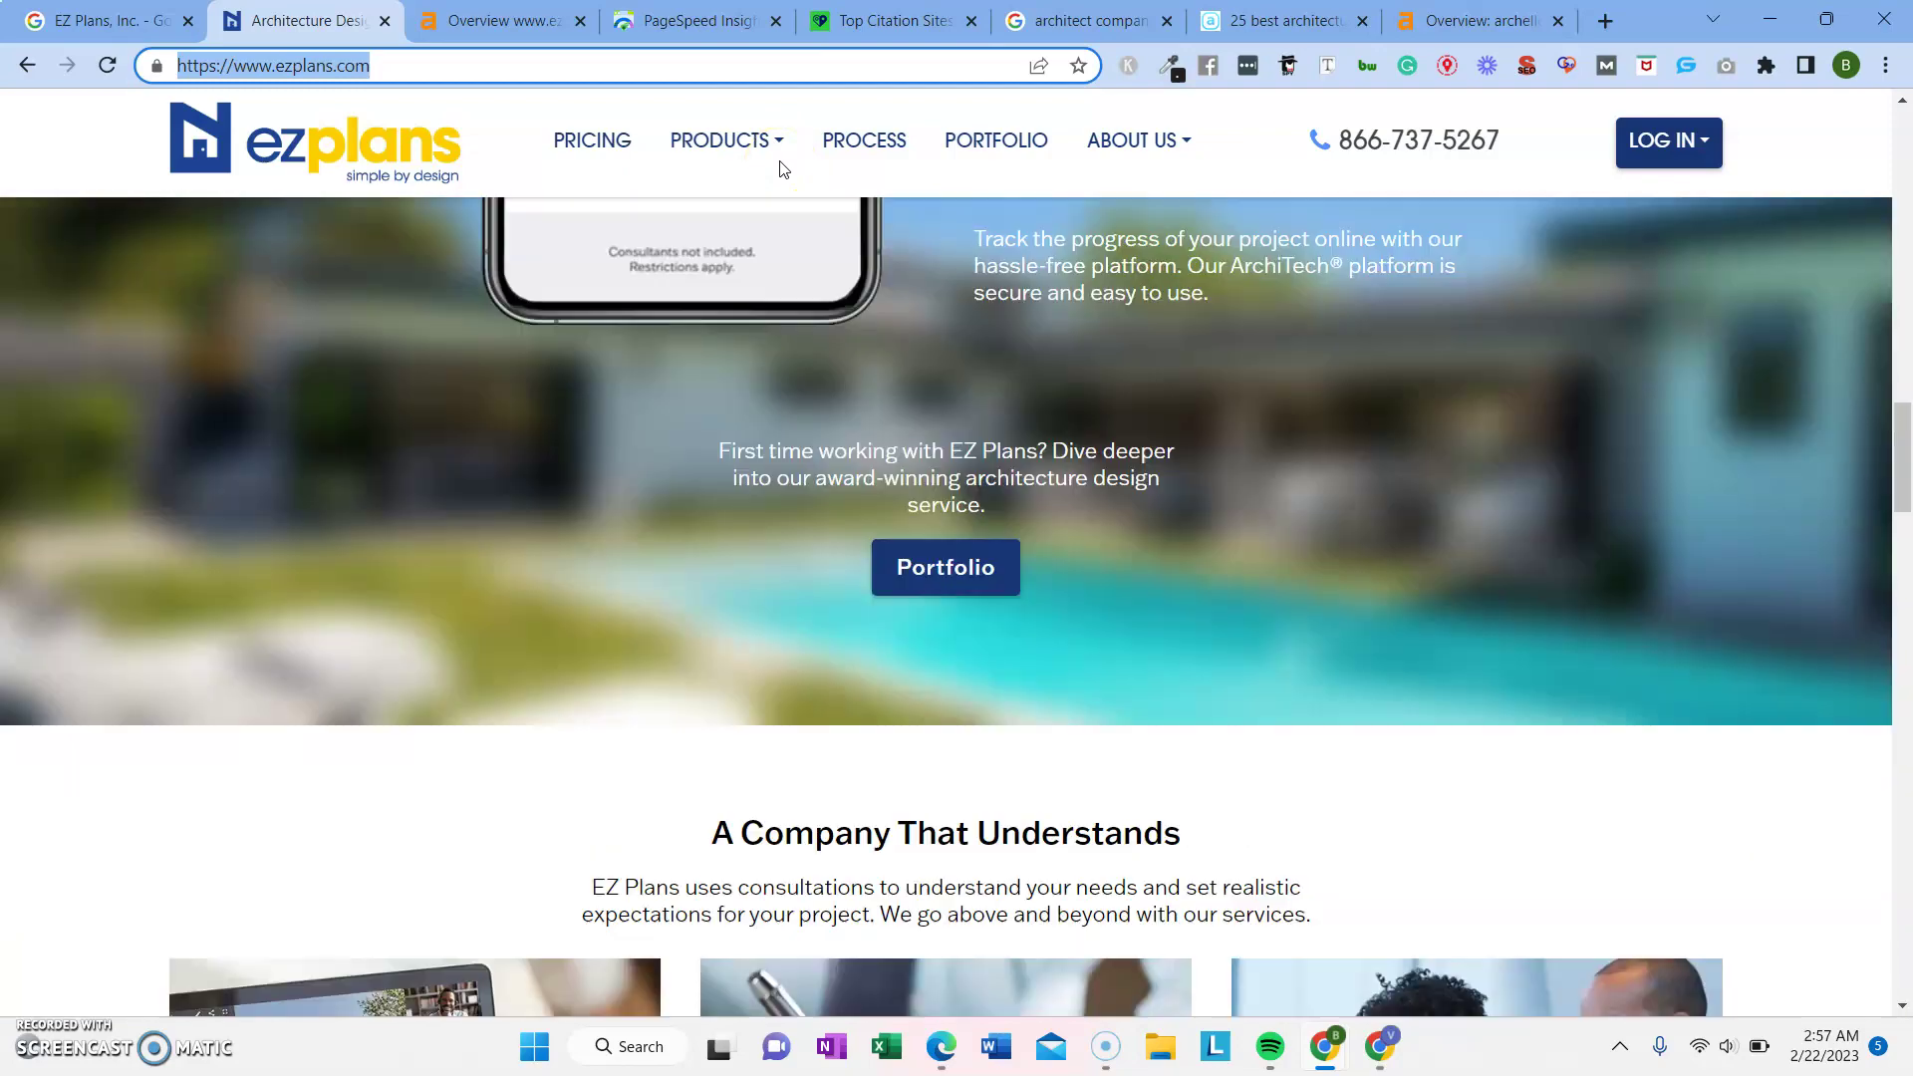
{"action": "scroll", "coordinate": [782, 170], "scroll_direction": "up", "scroll_amount": 16}
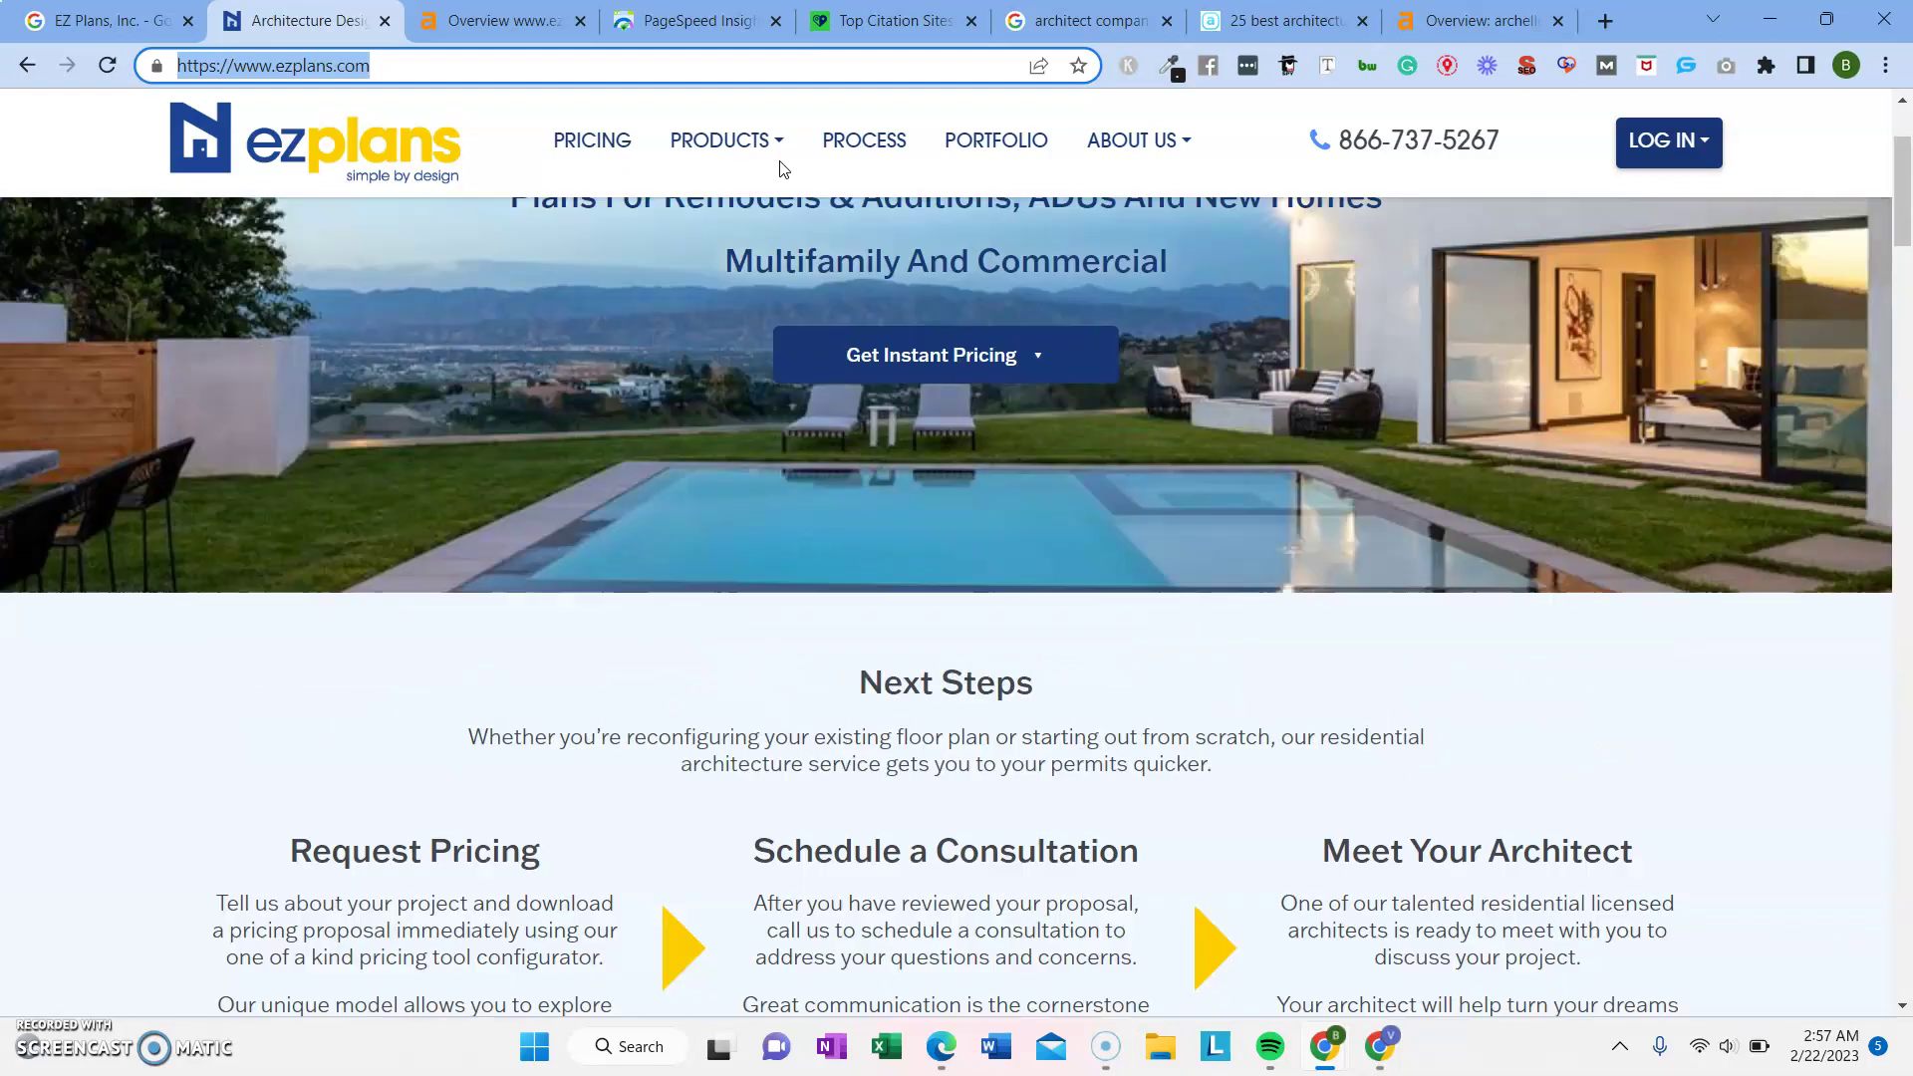
{"action": "left_click", "coordinate": [692, 145]}
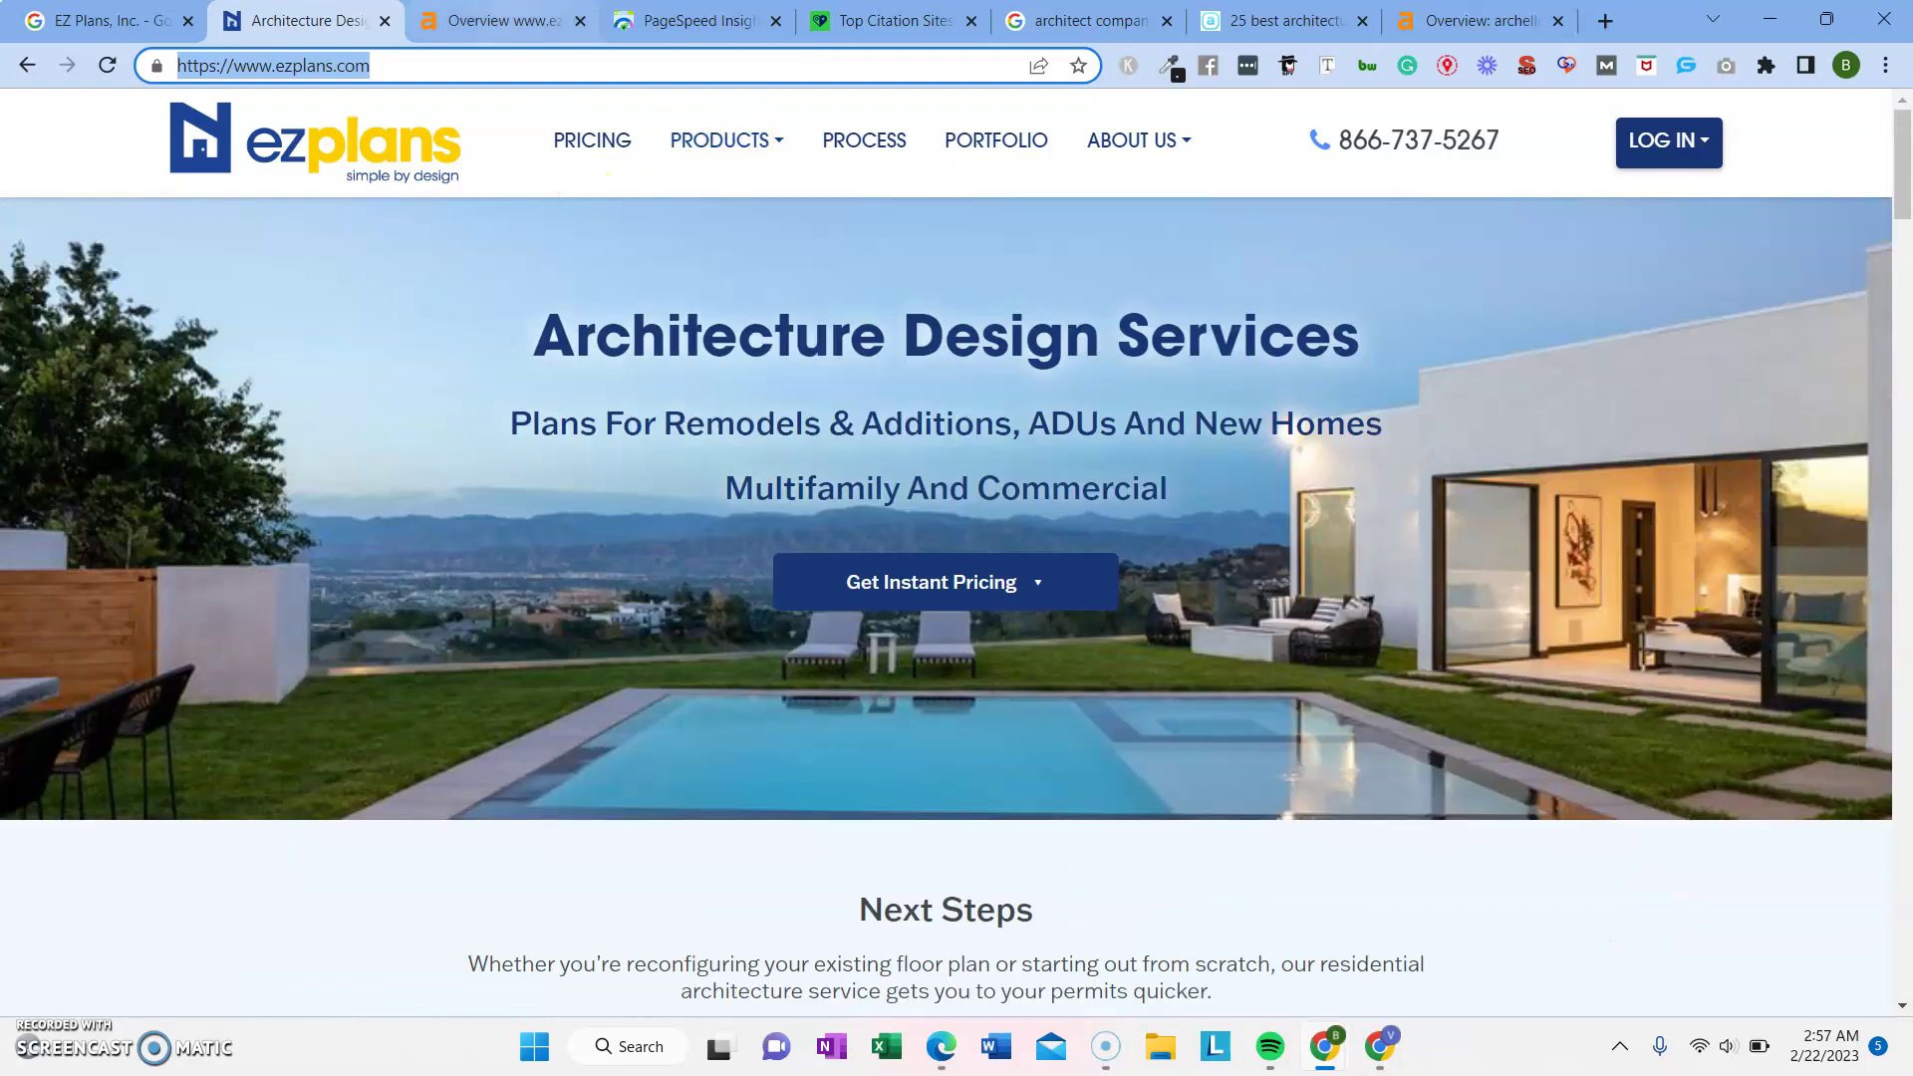
{"action": "left_click", "coordinate": [104, 20]}
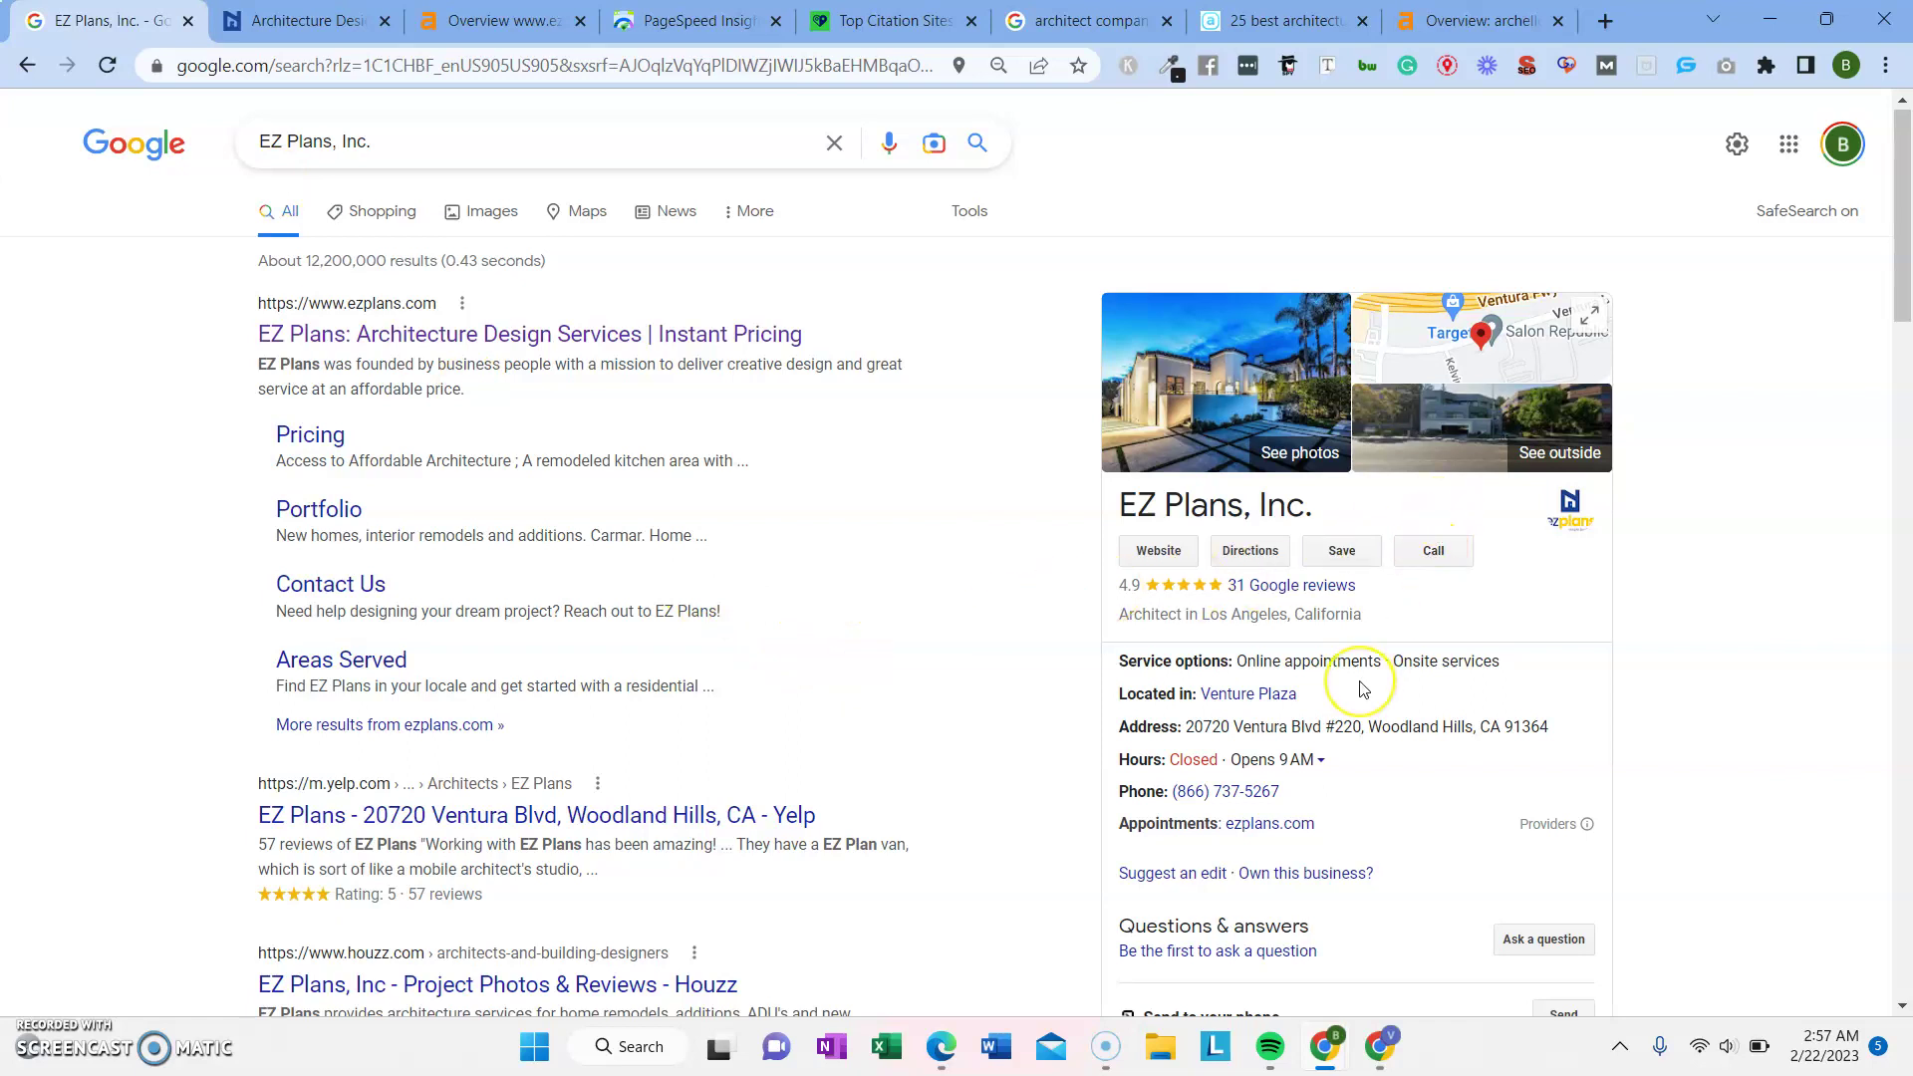
Skim the EZ Plans, Inc. results, then switch to the 'architect companies in los angeles' search
{"action": "scroll", "coordinate": [1360, 578], "scroll_direction": "down", "scroll_amount": 5}
{"action": "scroll", "coordinate": [1363, 690], "scroll_direction": "down", "scroll_amount": 4}
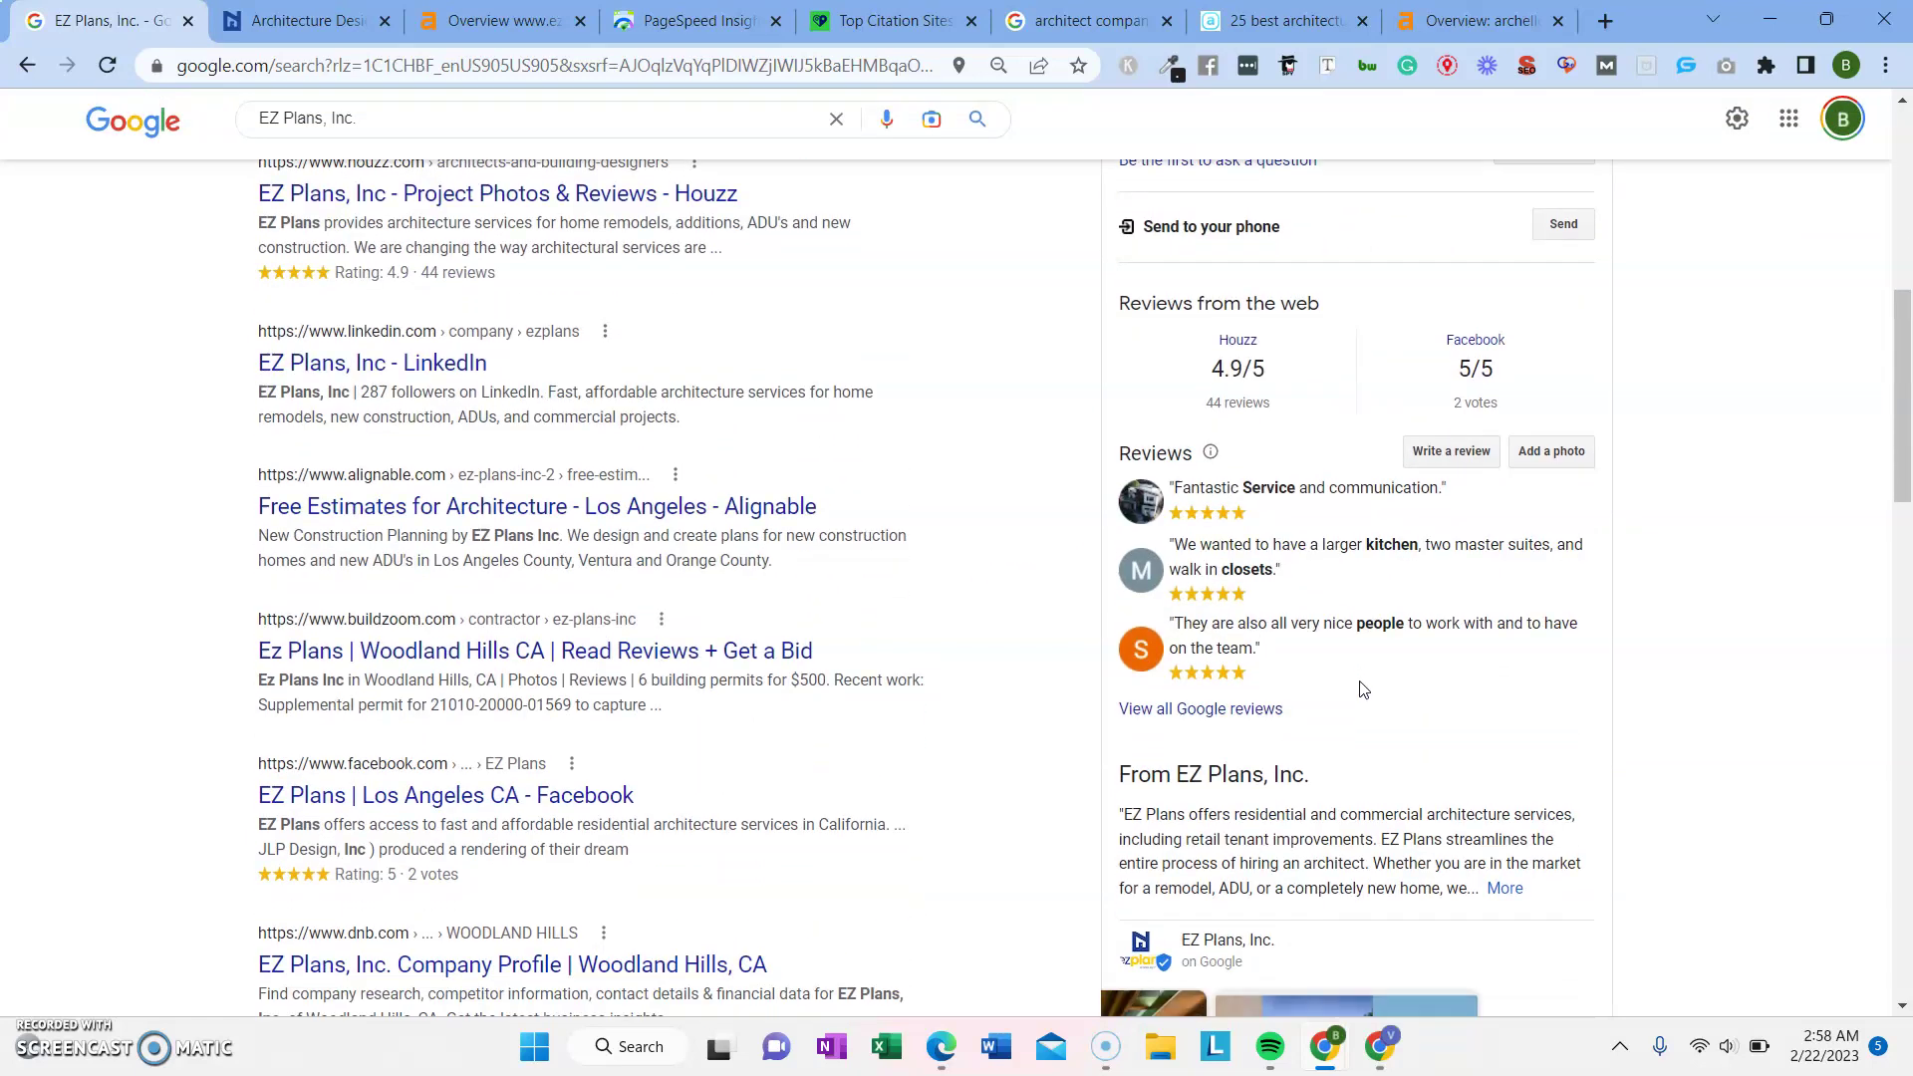
{"action": "scroll", "coordinate": [1363, 689], "scroll_direction": "up", "scroll_amount": 9}
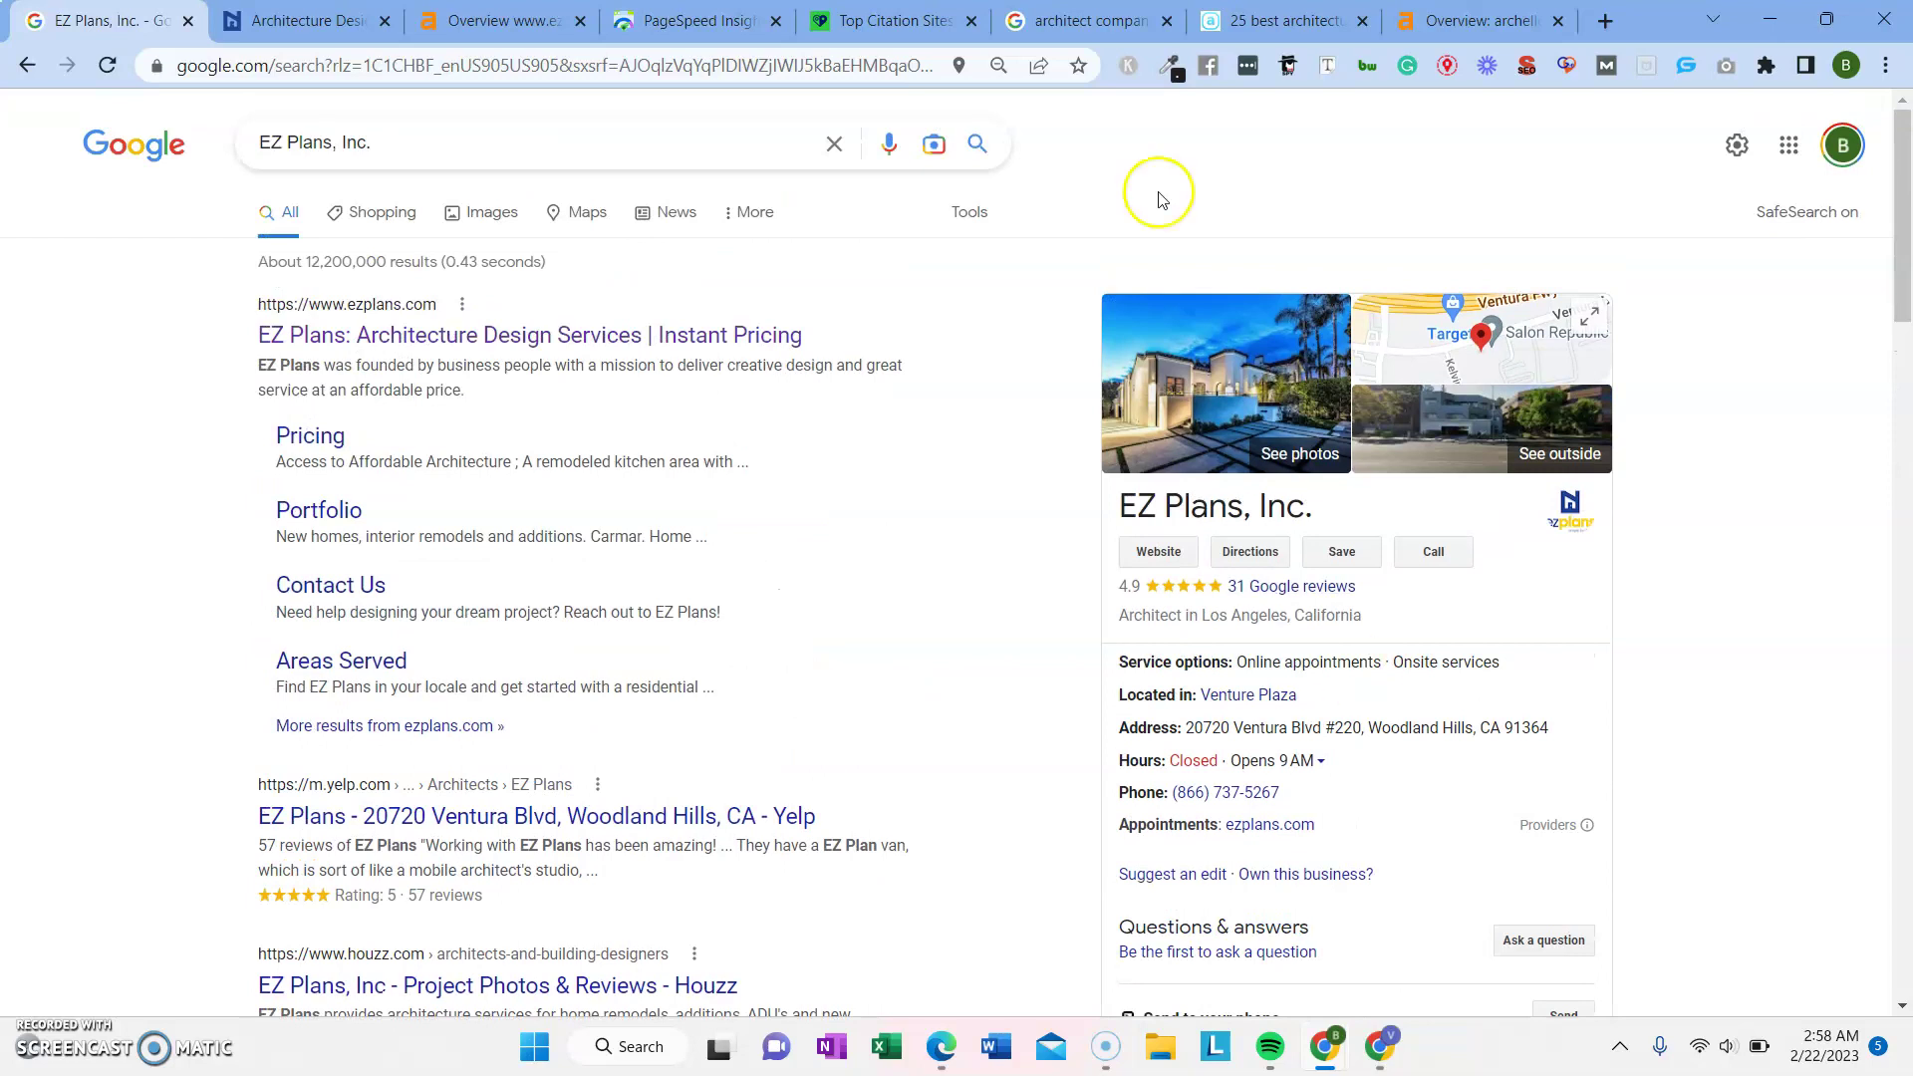
{"action": "left_click", "coordinate": [1091, 20]}
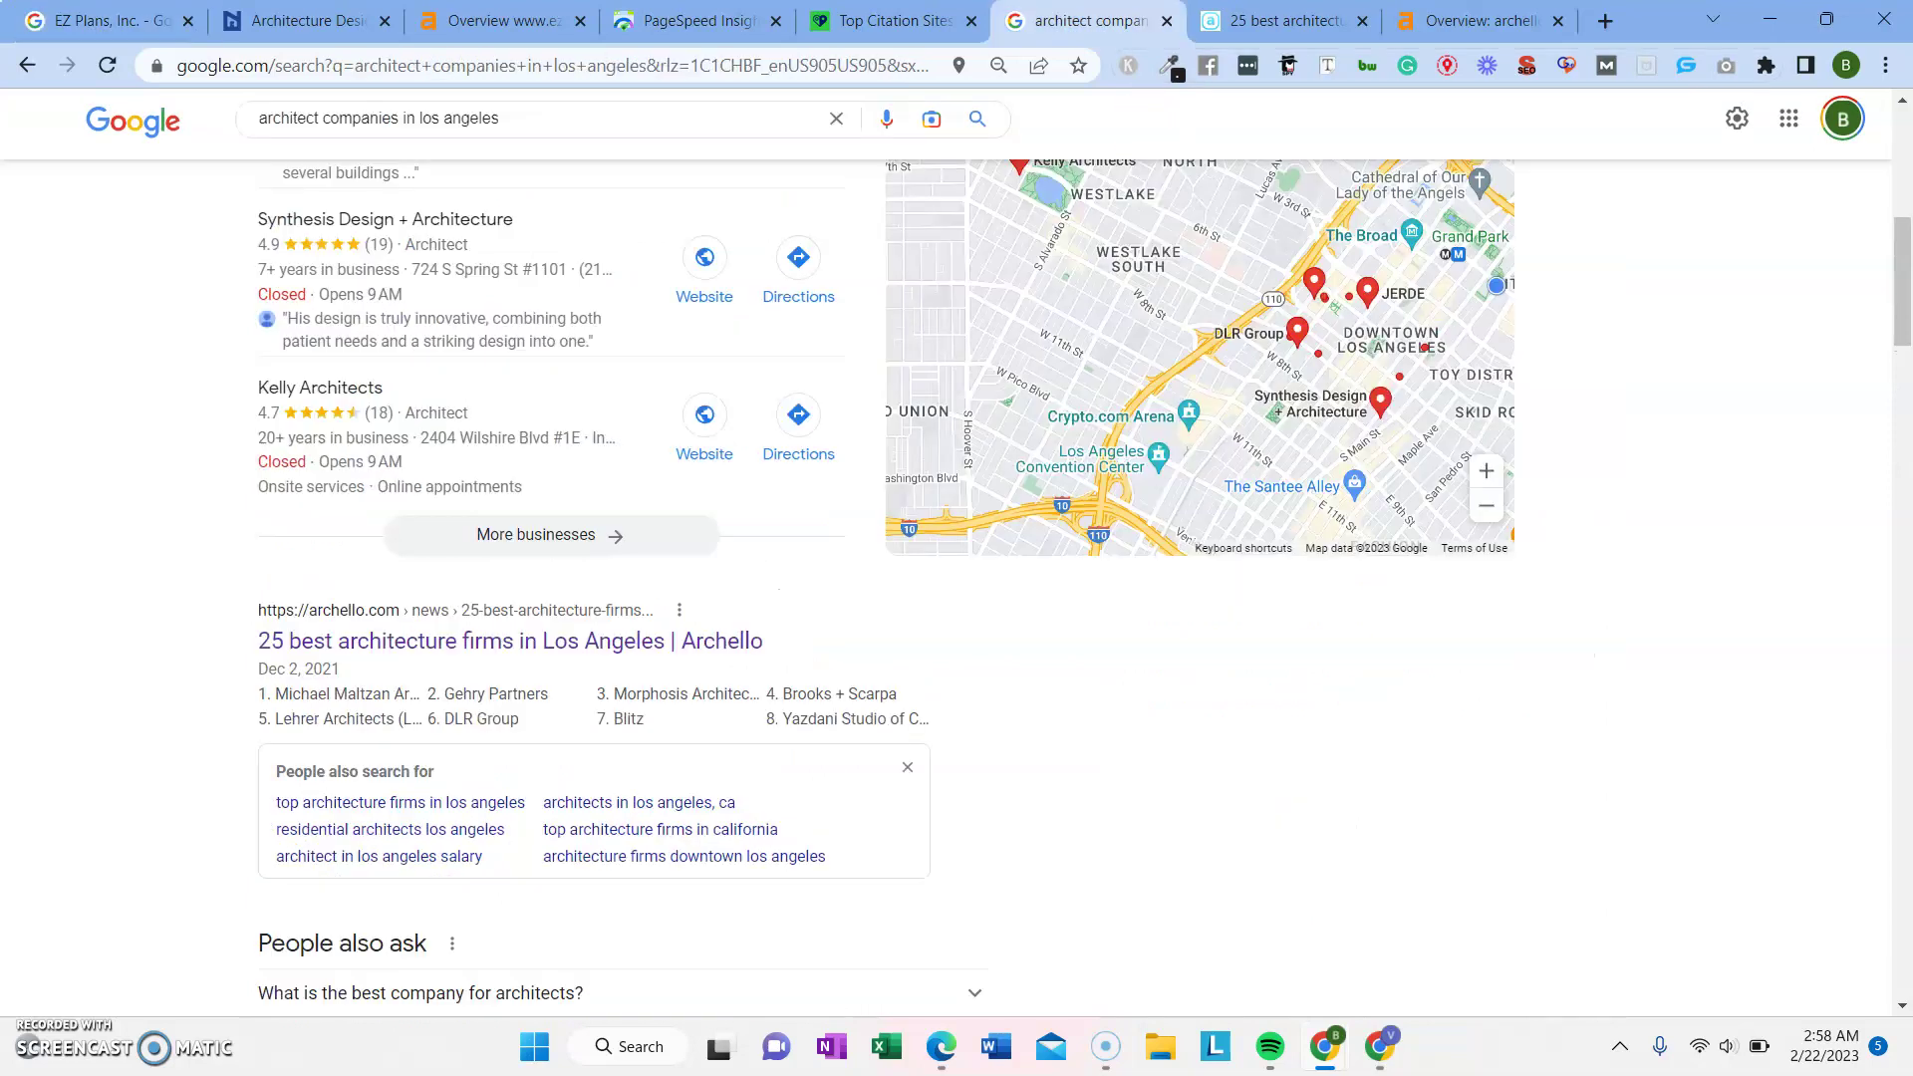
{"action": "triple_click", "coordinate": [636, 114]}
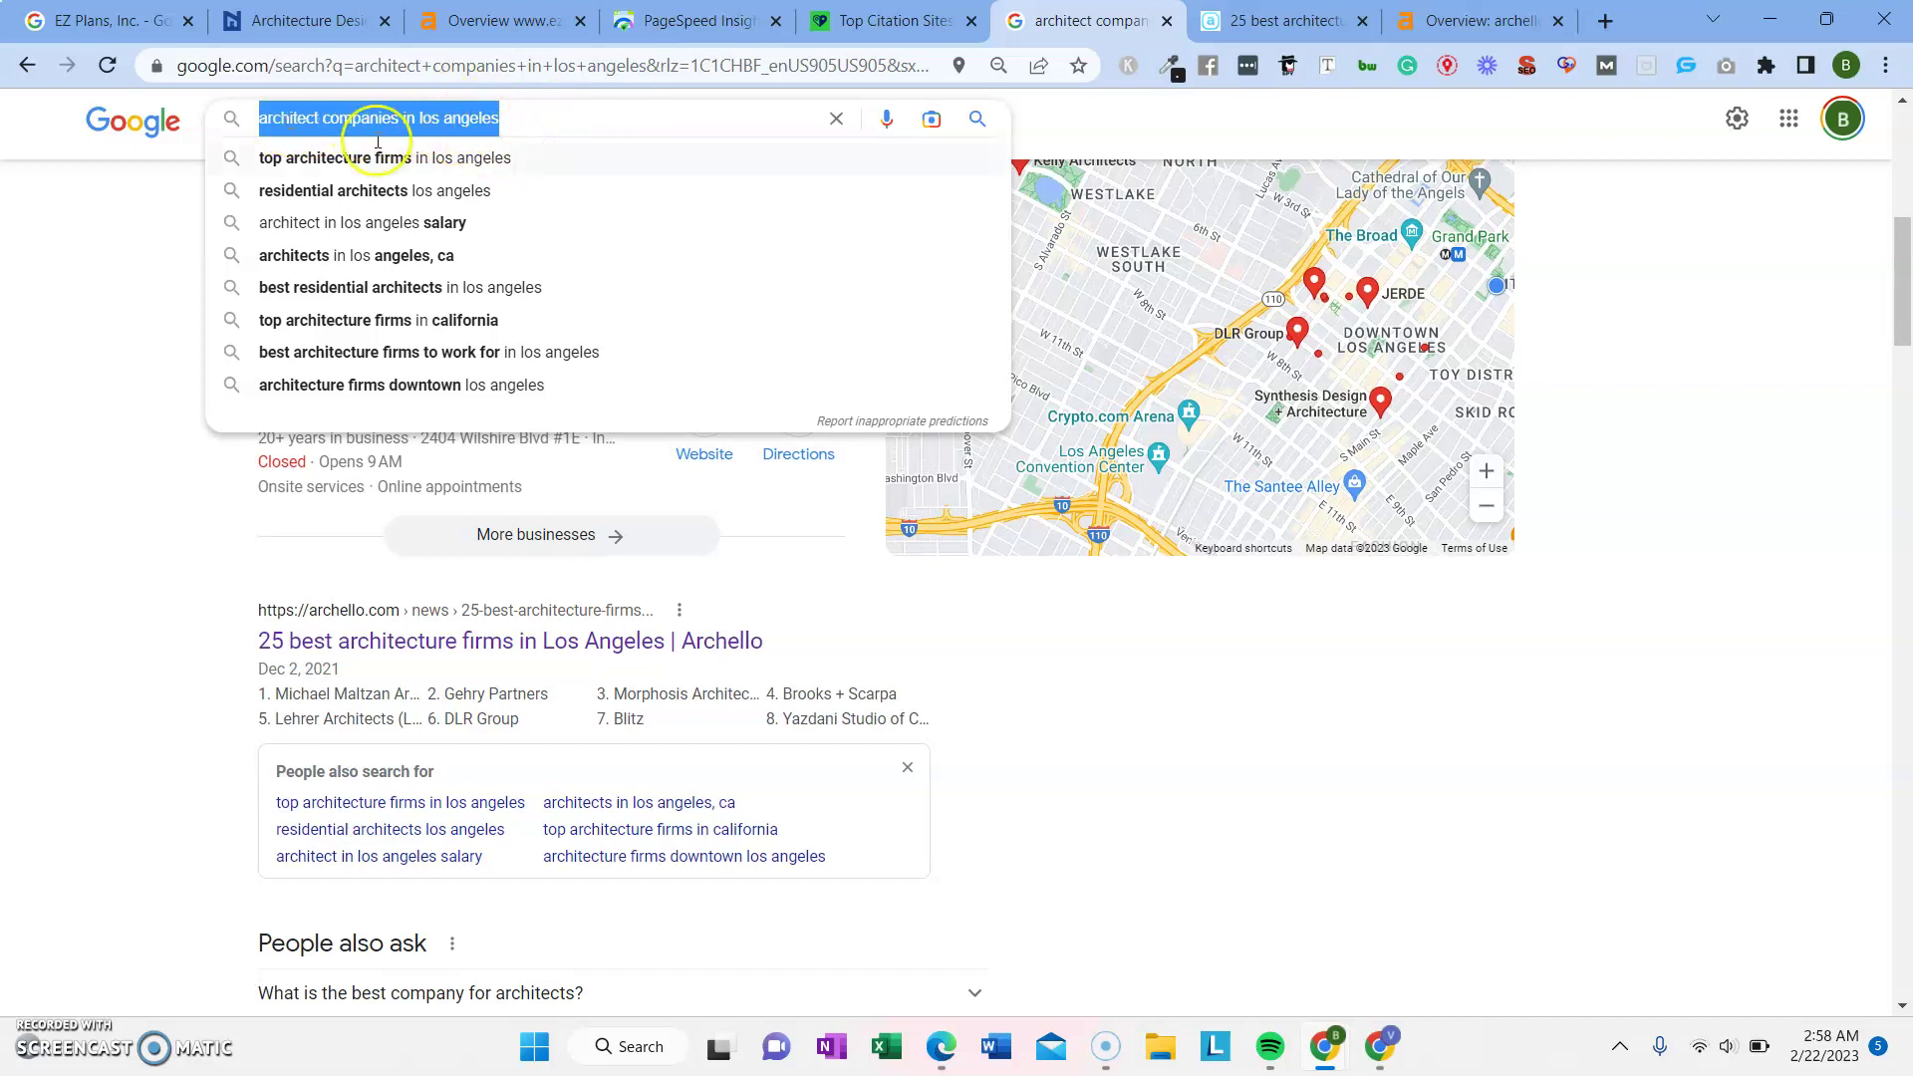
{"action": "triple_click", "coordinate": [461, 119]}
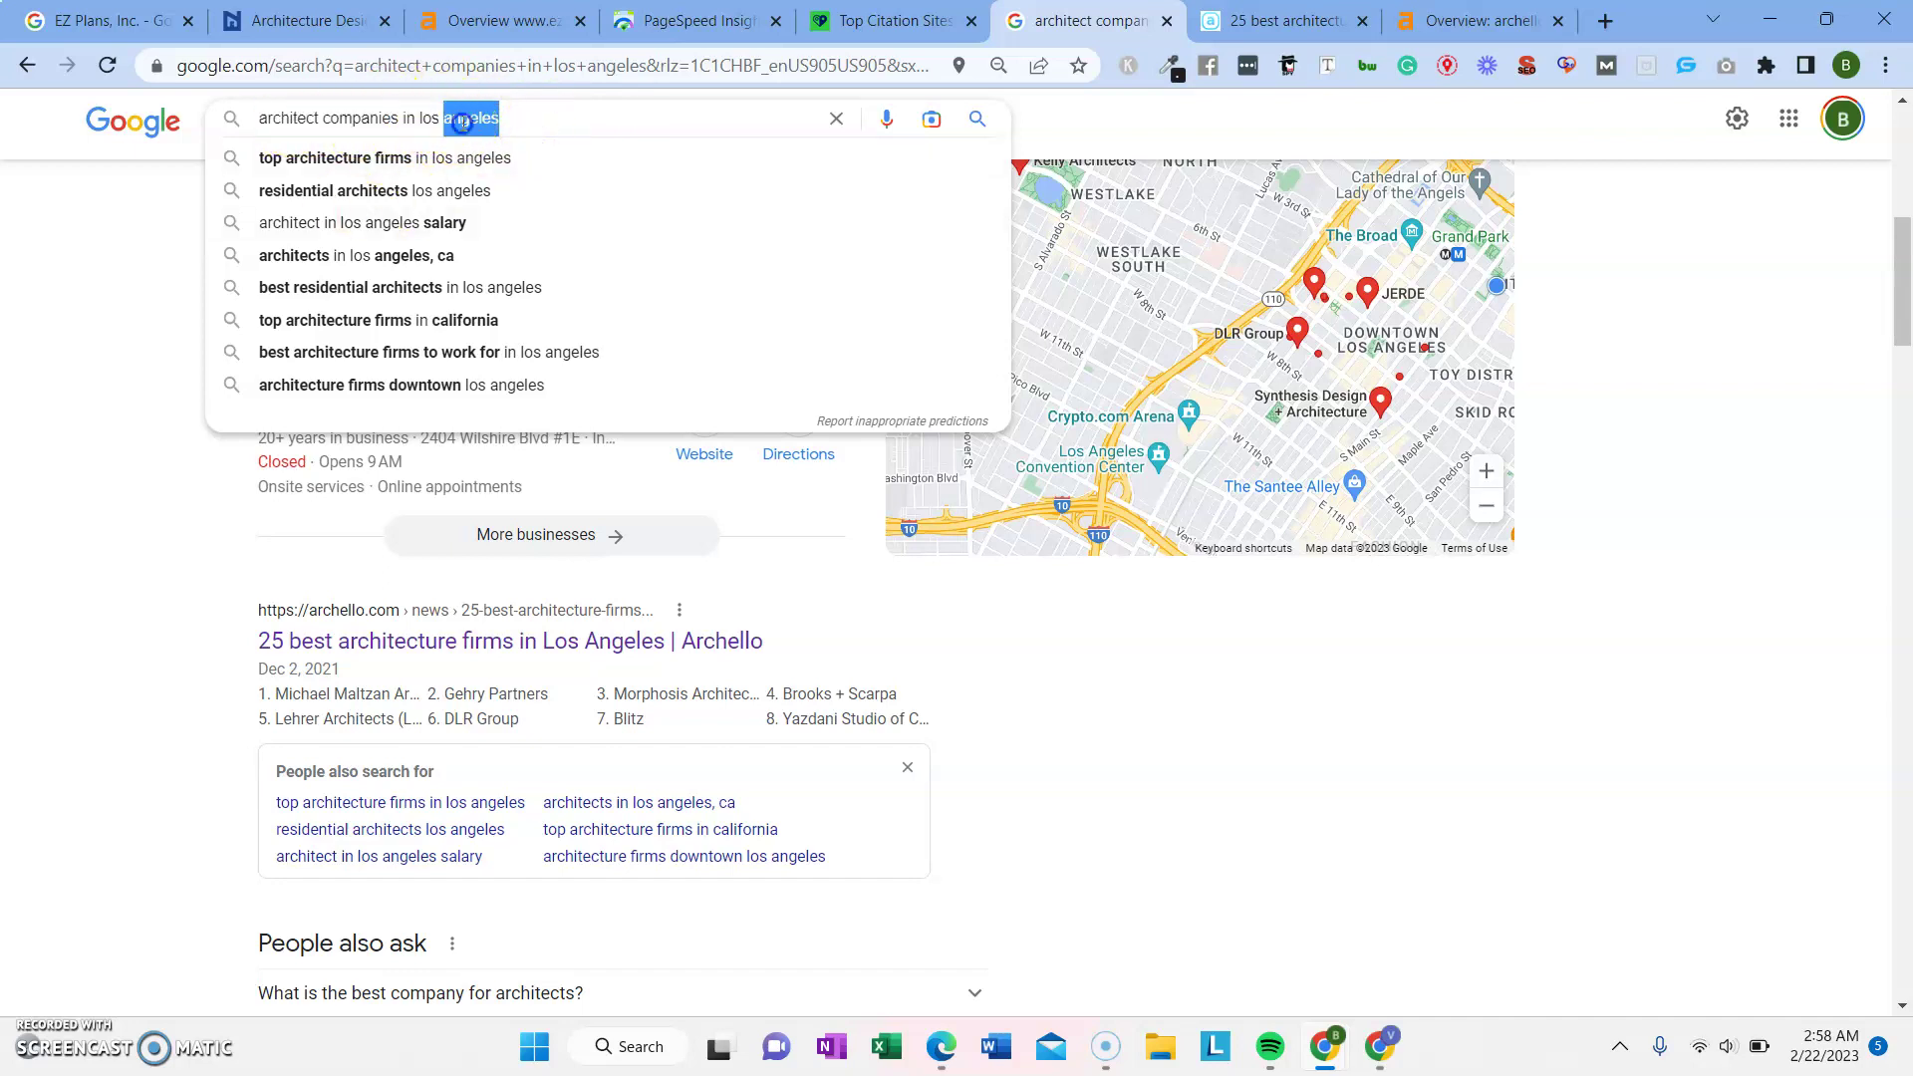
{"action": "left_click", "coordinate": [165, 274]}
{"action": "scroll", "coordinate": [201, 269], "scroll_direction": "up", "scroll_amount": 8}
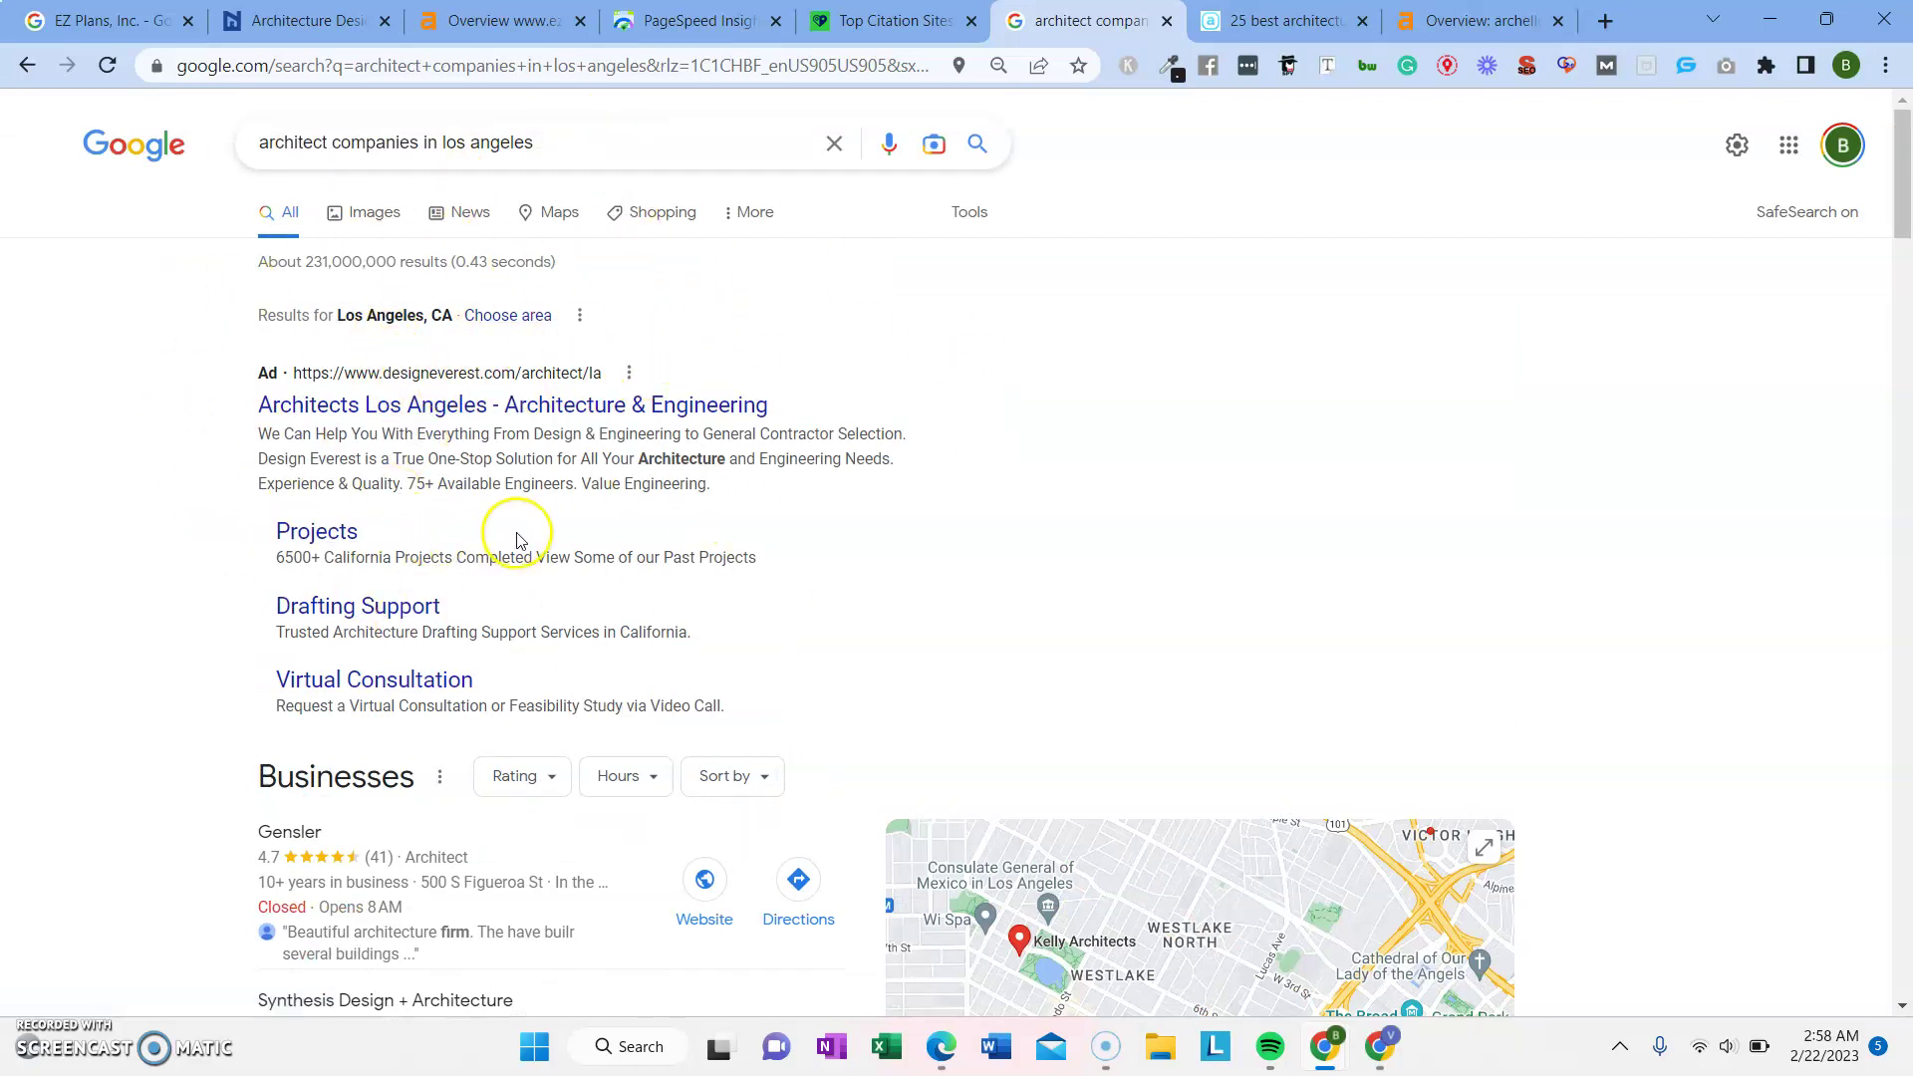
{"action": "scroll", "coordinate": [517, 539], "scroll_direction": "down", "scroll_amount": 1}
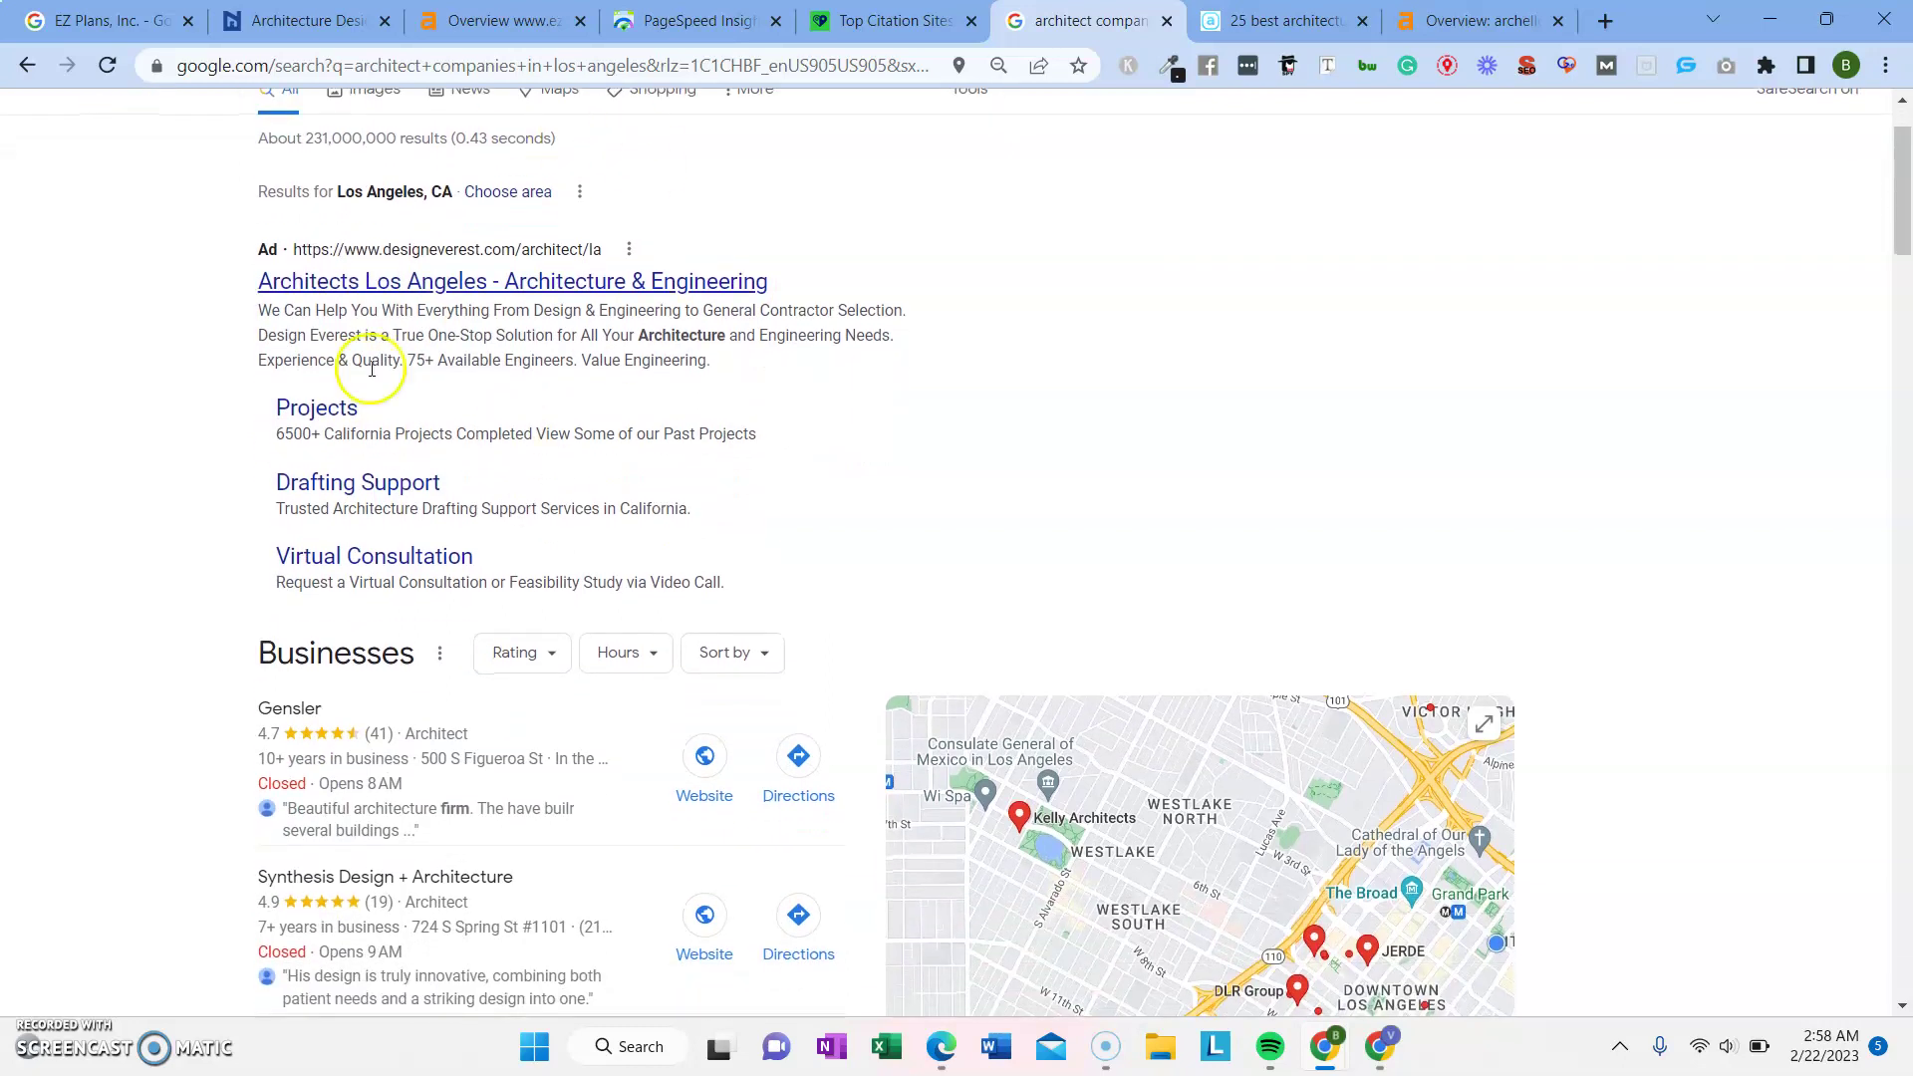
{"action": "scroll", "coordinate": [568, 508], "scroll_direction": "down", "scroll_amount": 3}
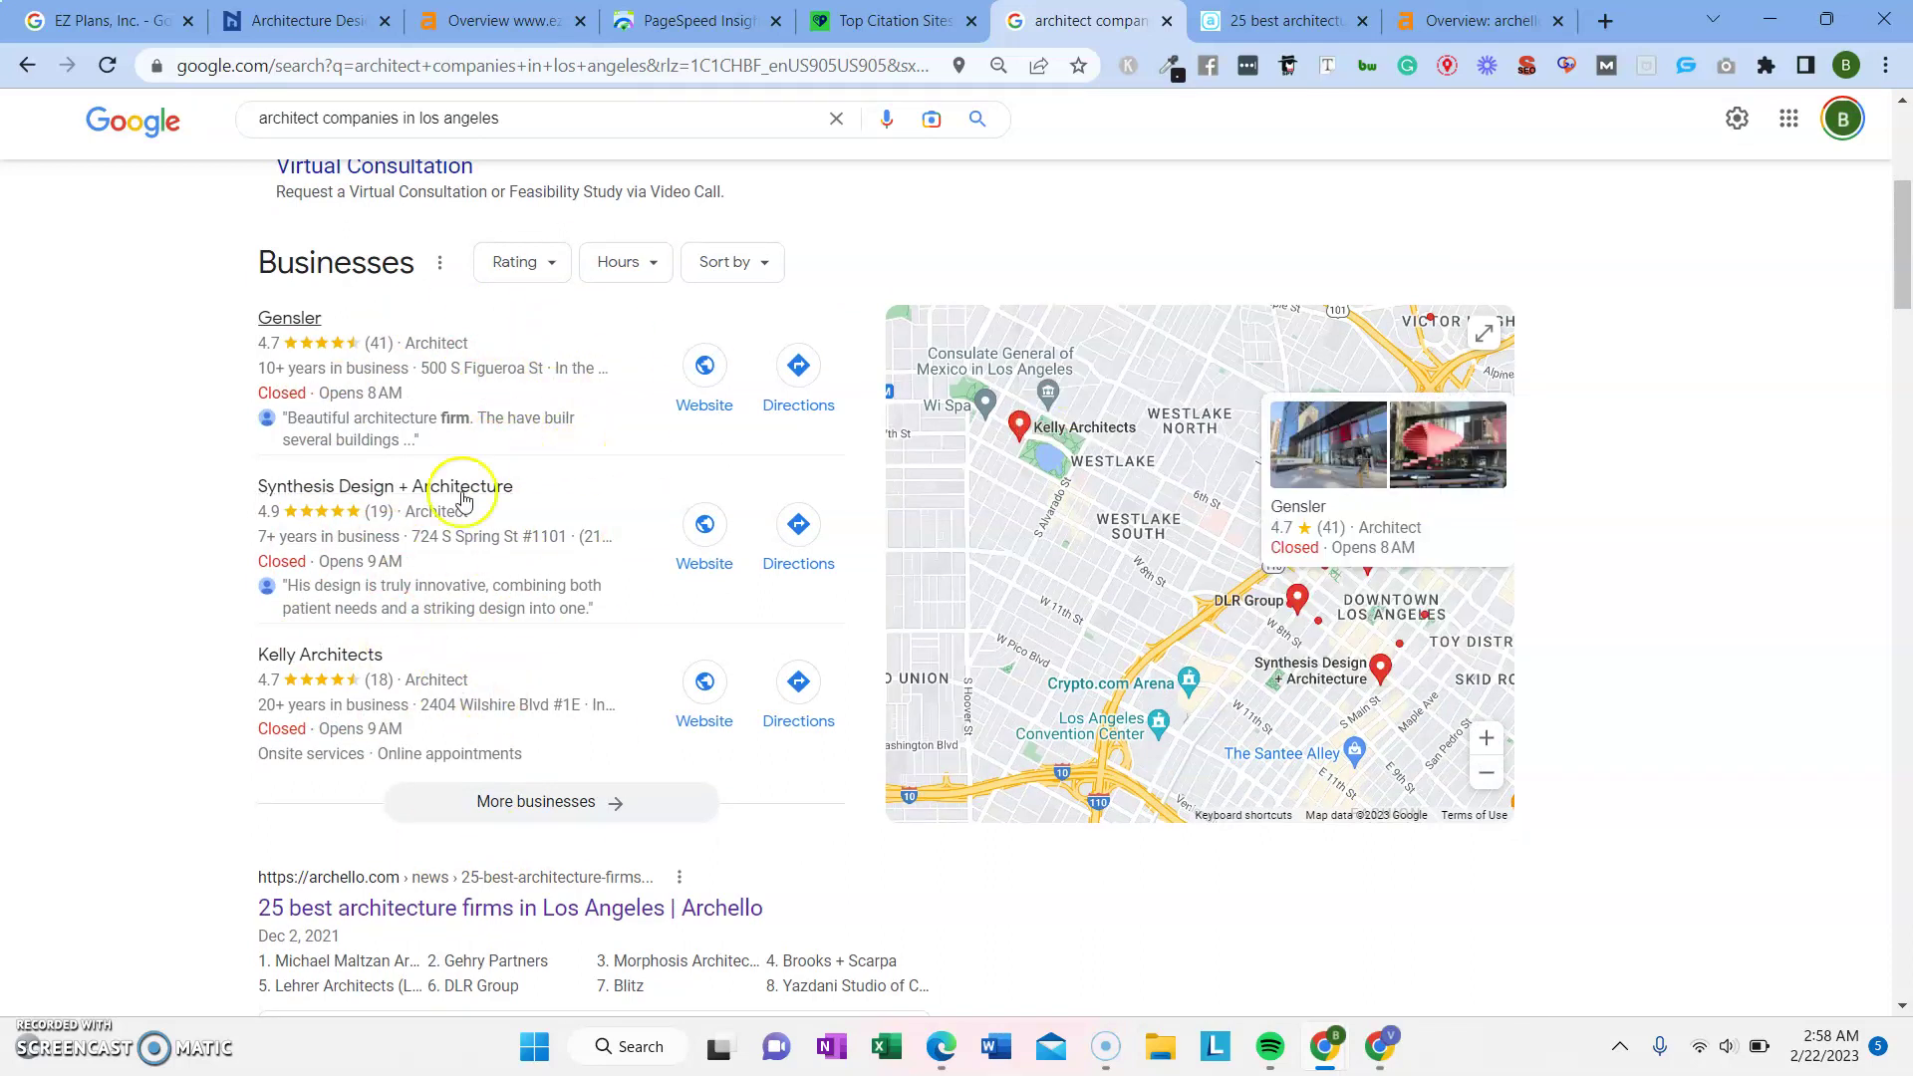
{"action": "left_click", "coordinate": [507, 130]}
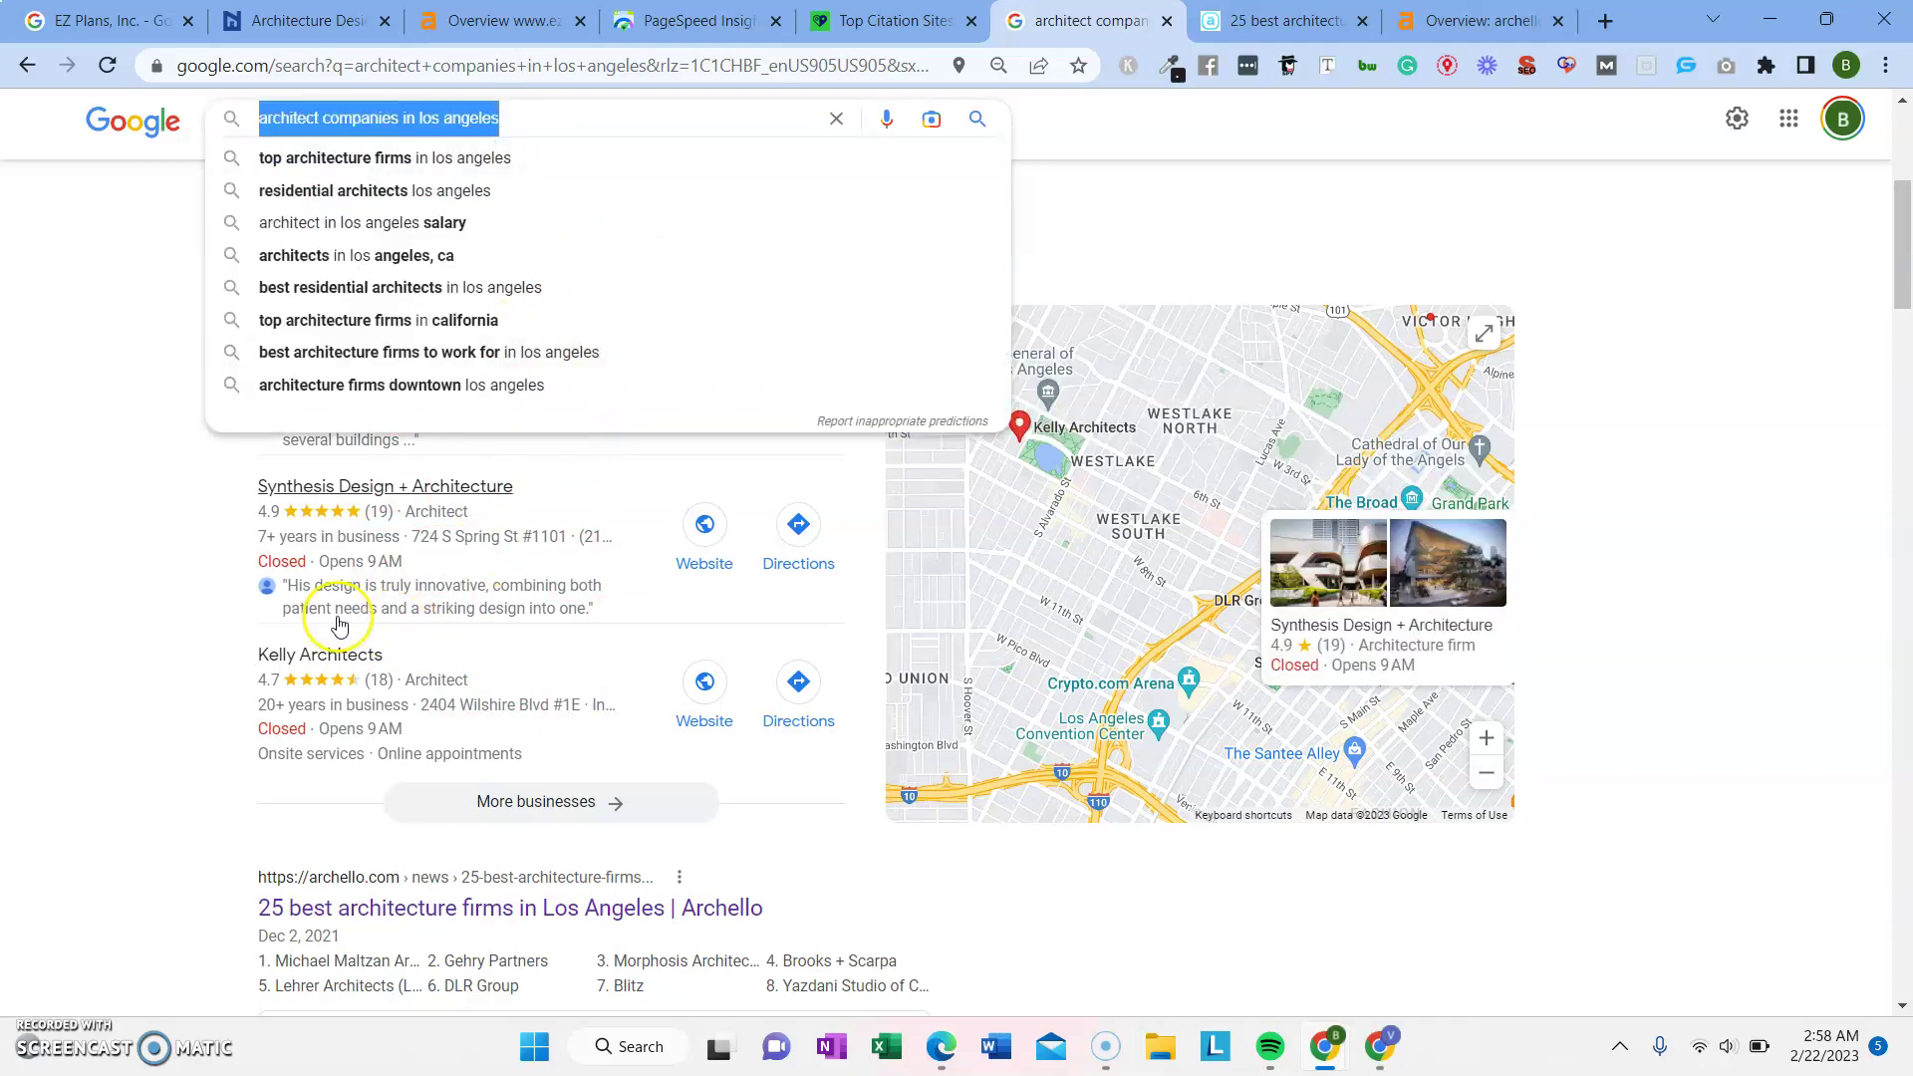
{"action": "left_click", "coordinate": [176, 566]}
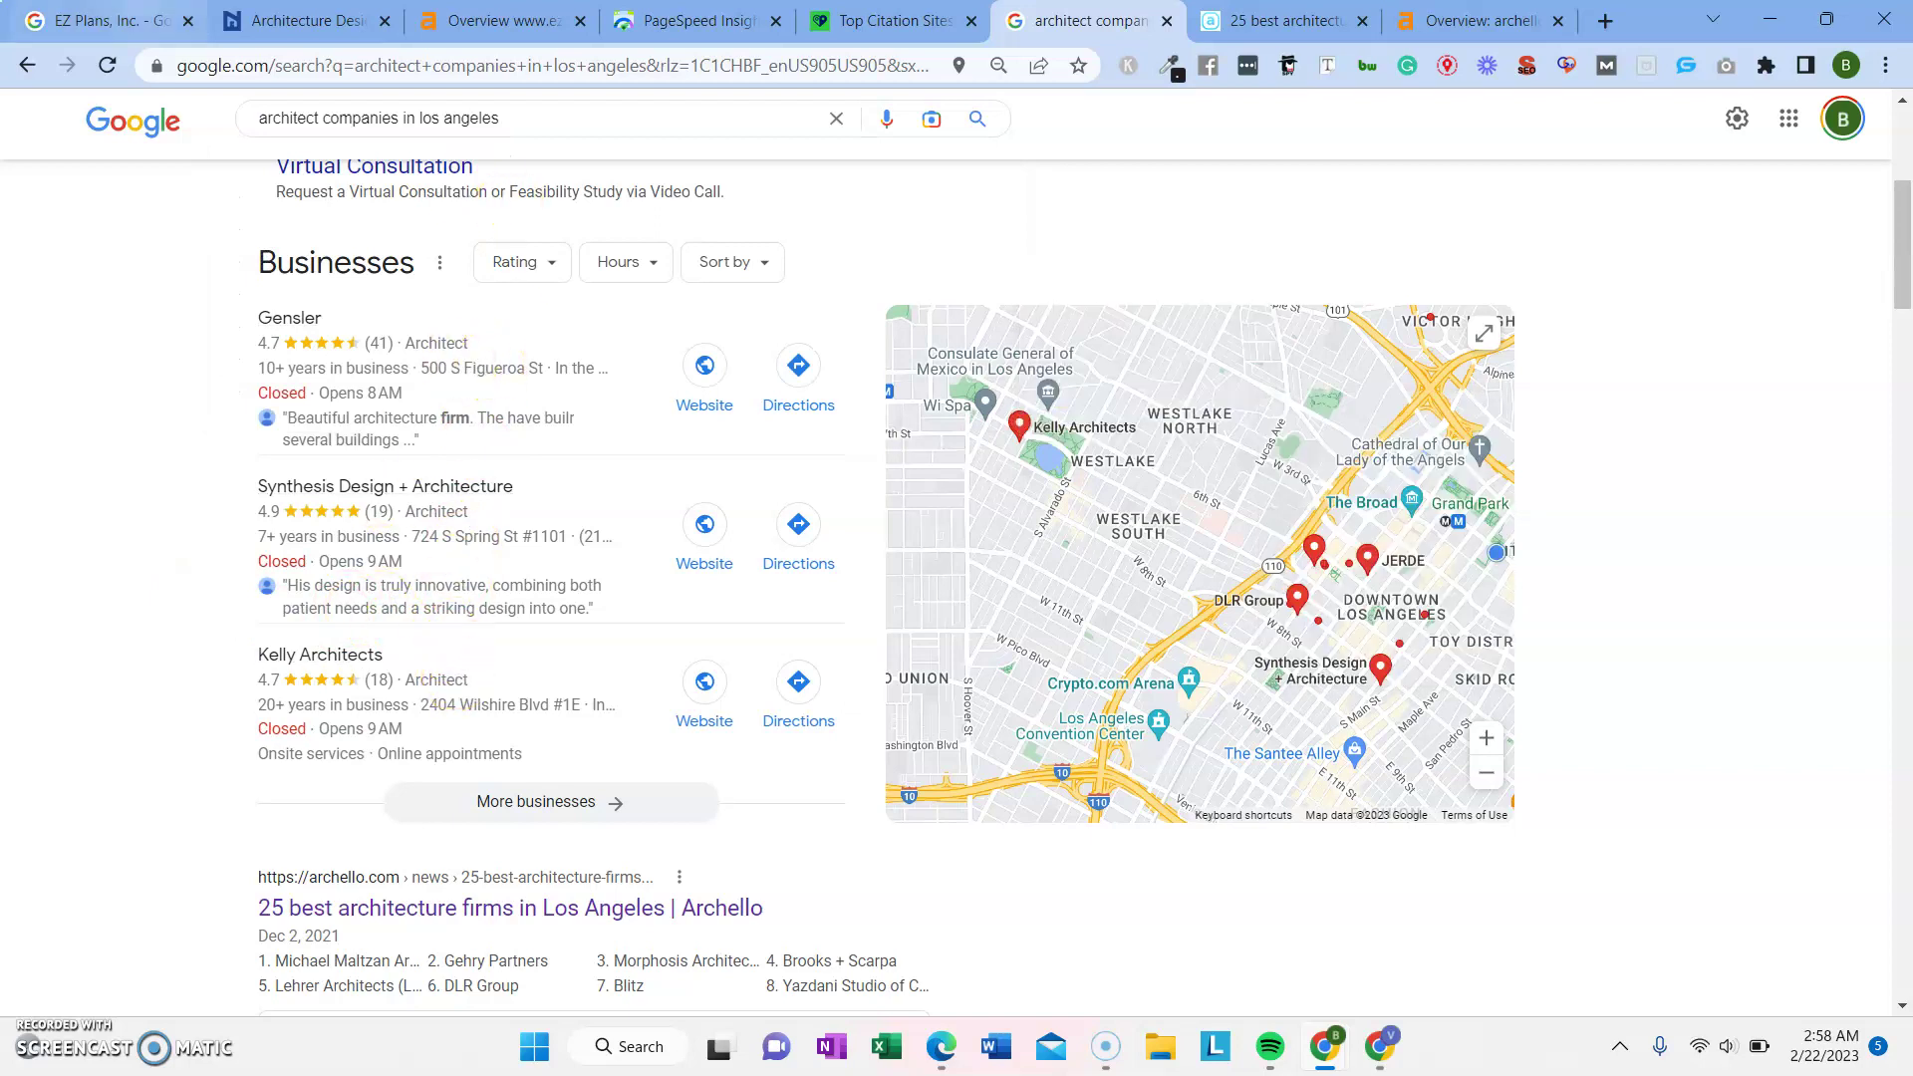
{"action": "key", "text": "ctrl+1"}
{"action": "scroll", "coordinate": [990, 640], "scroll_direction": "down", "scroll_amount": 1}
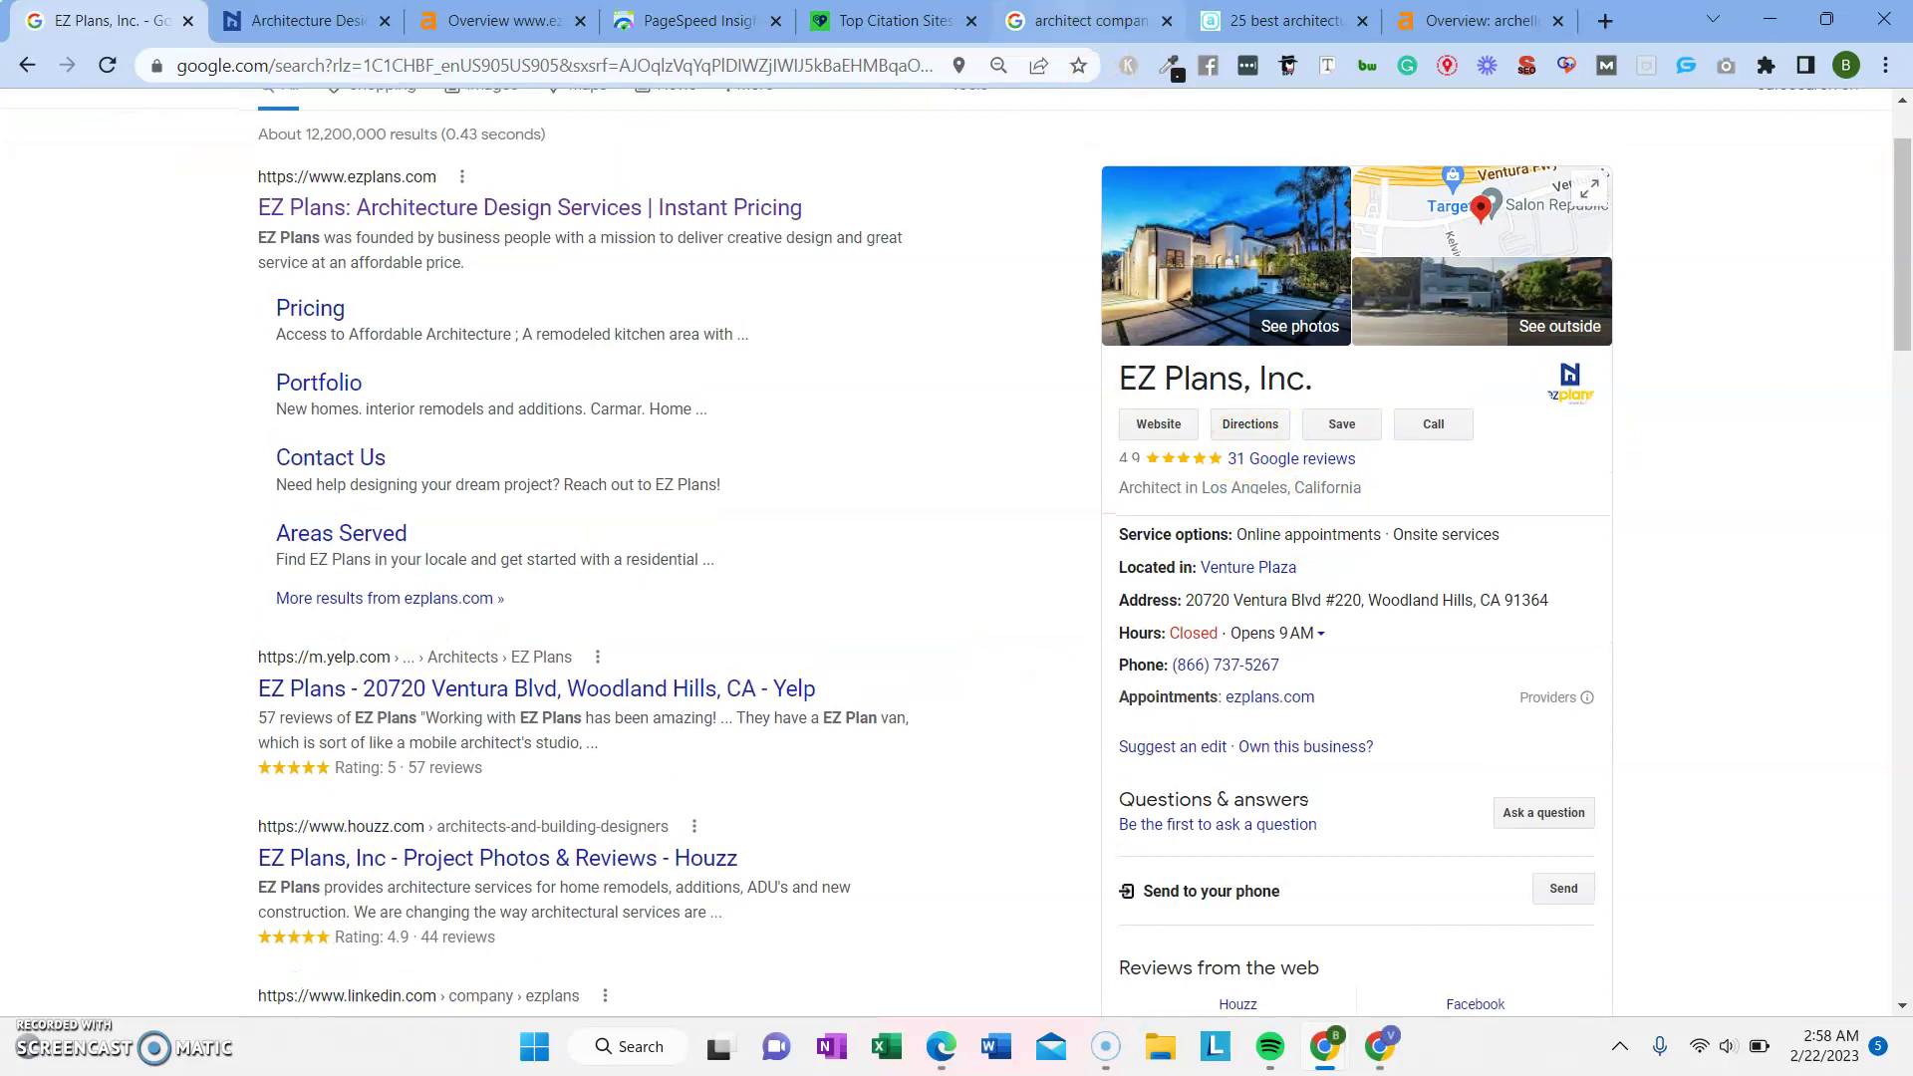
{"action": "key", "text": "ctrl+6"}
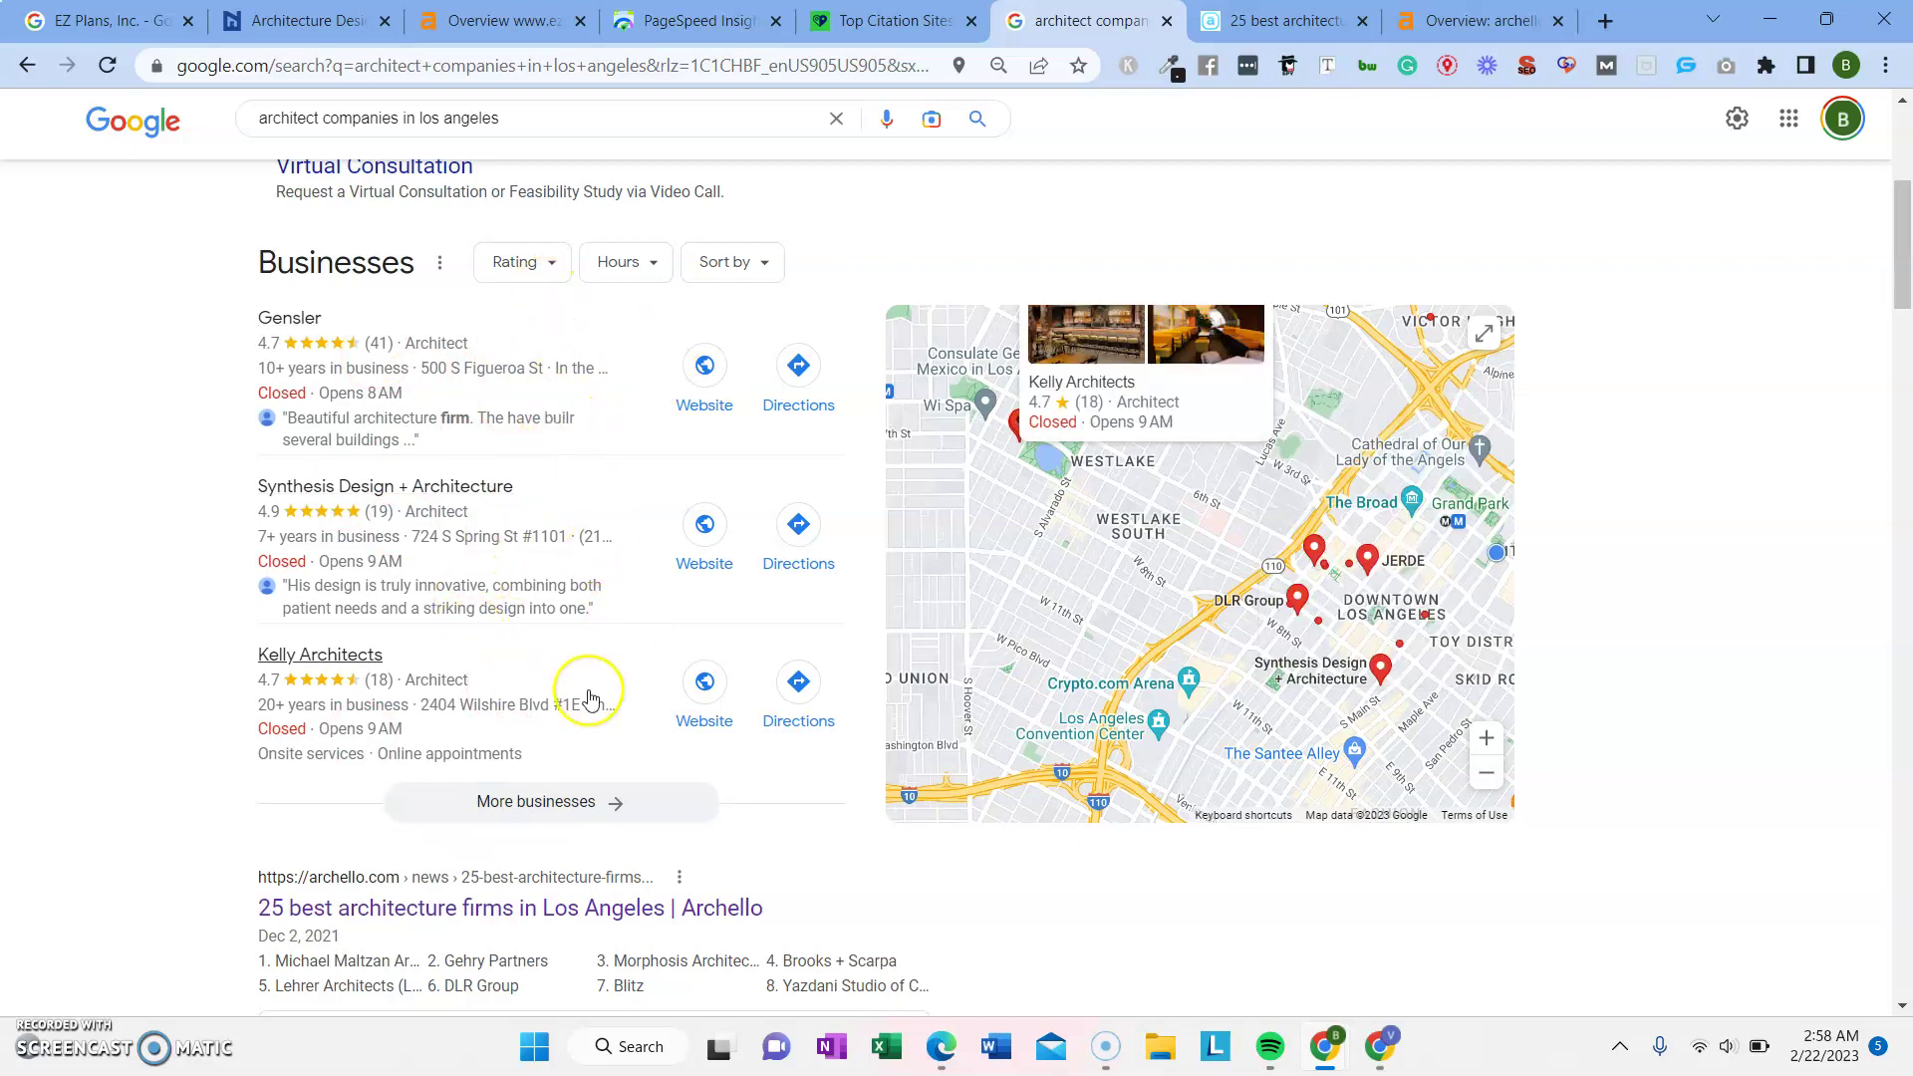
Scroll the architect search results, then glance at the EZ Plans results and ezplans.com PageSpeed report
{"action": "scroll", "coordinate": [590, 697], "scroll_direction": "down", "scroll_amount": 1}
{"action": "scroll", "coordinate": [590, 698], "scroll_direction": "down", "scroll_amount": 1}
{"action": "scroll", "coordinate": [590, 697], "scroll_direction": "up", "scroll_amount": 2}
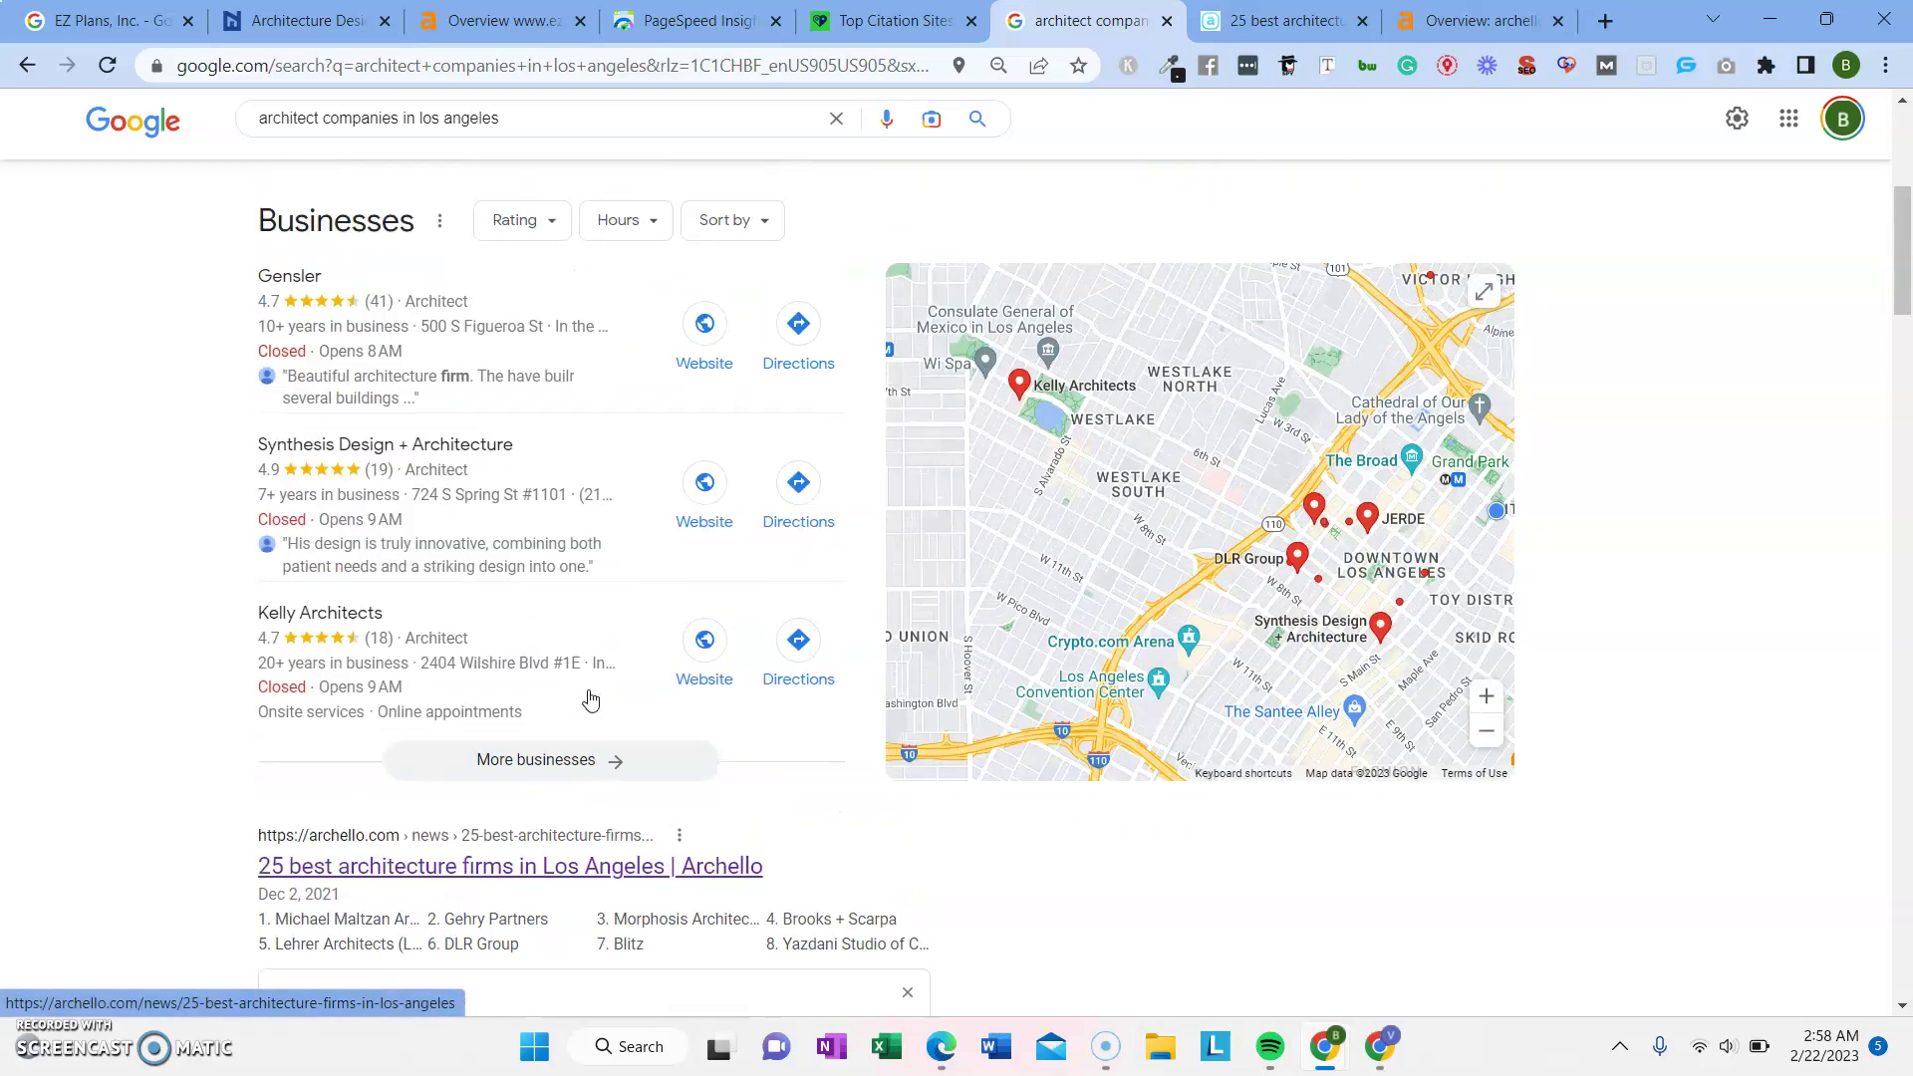
{"action": "scroll", "coordinate": [1298, 492], "scroll_direction": "down", "scroll_amount": 3}
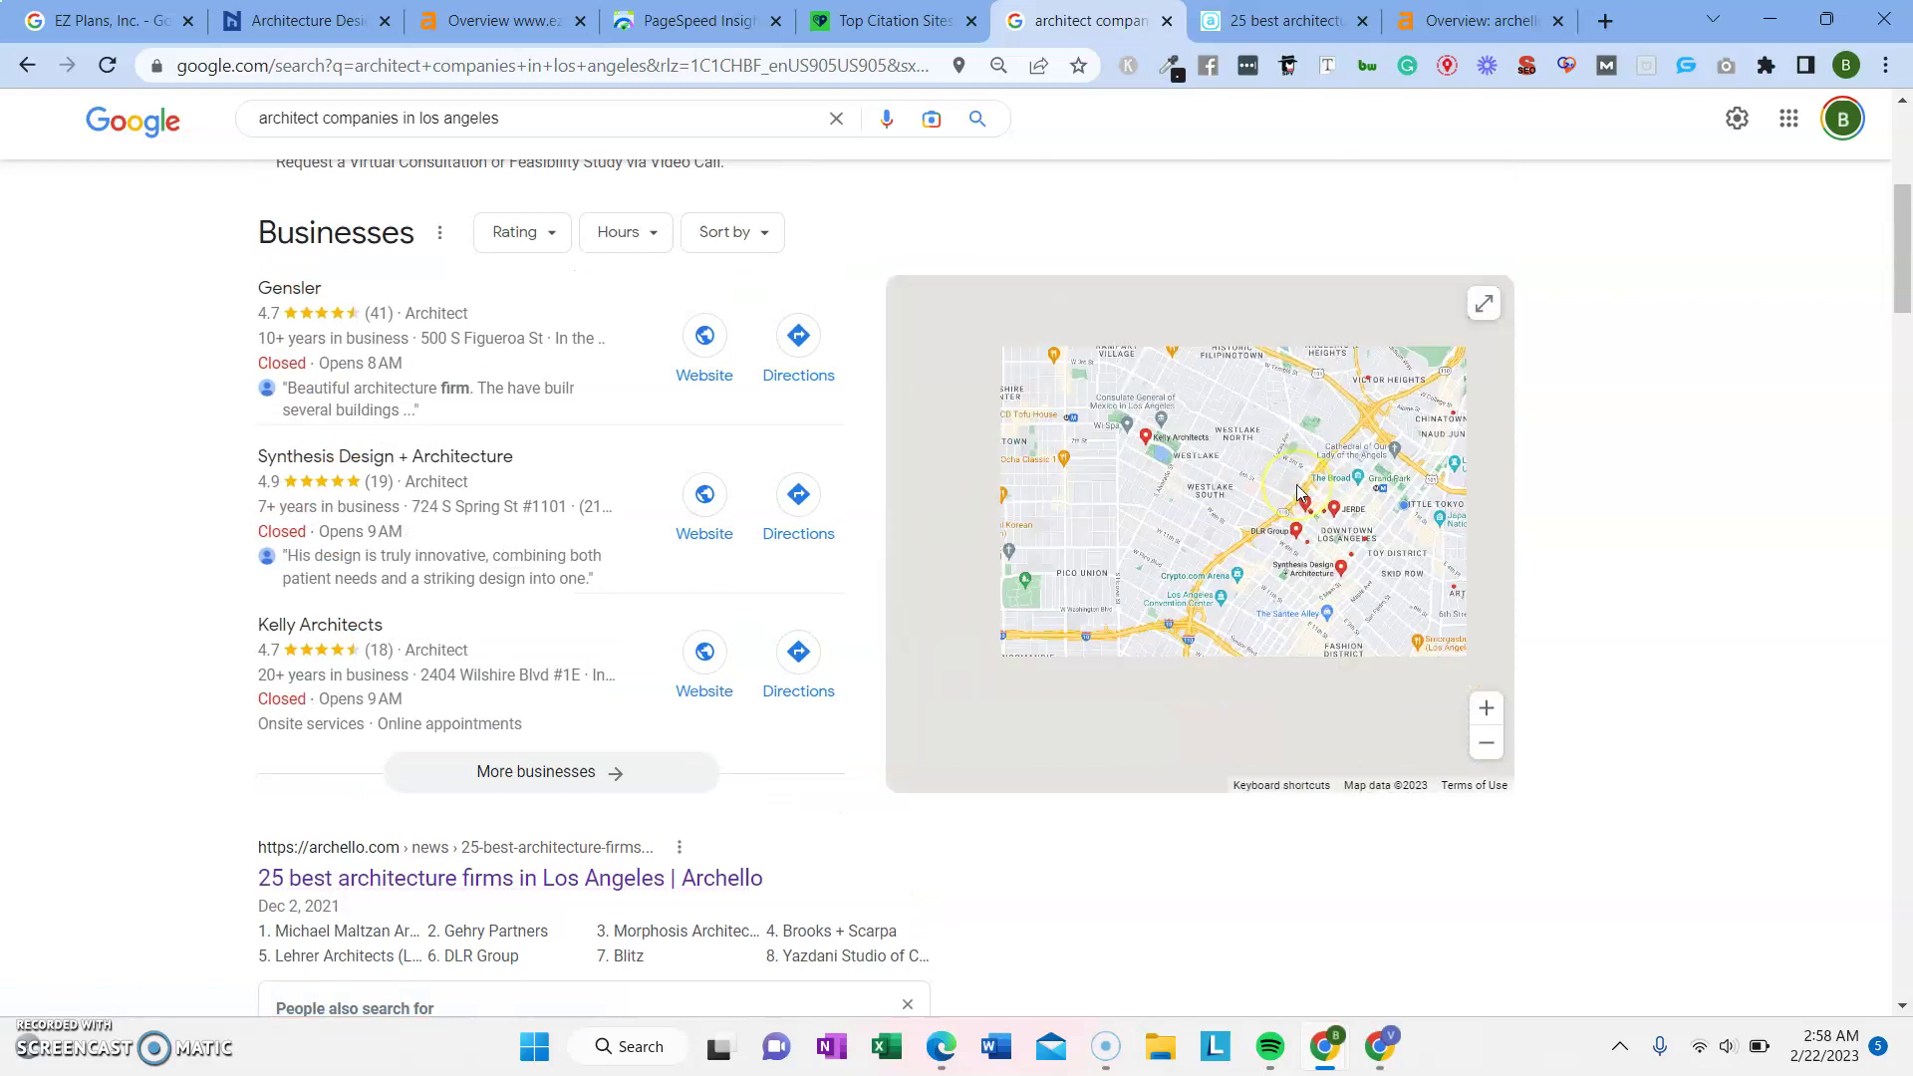
{"action": "scroll", "coordinate": [1372, 498], "scroll_direction": "down", "scroll_amount": 4}
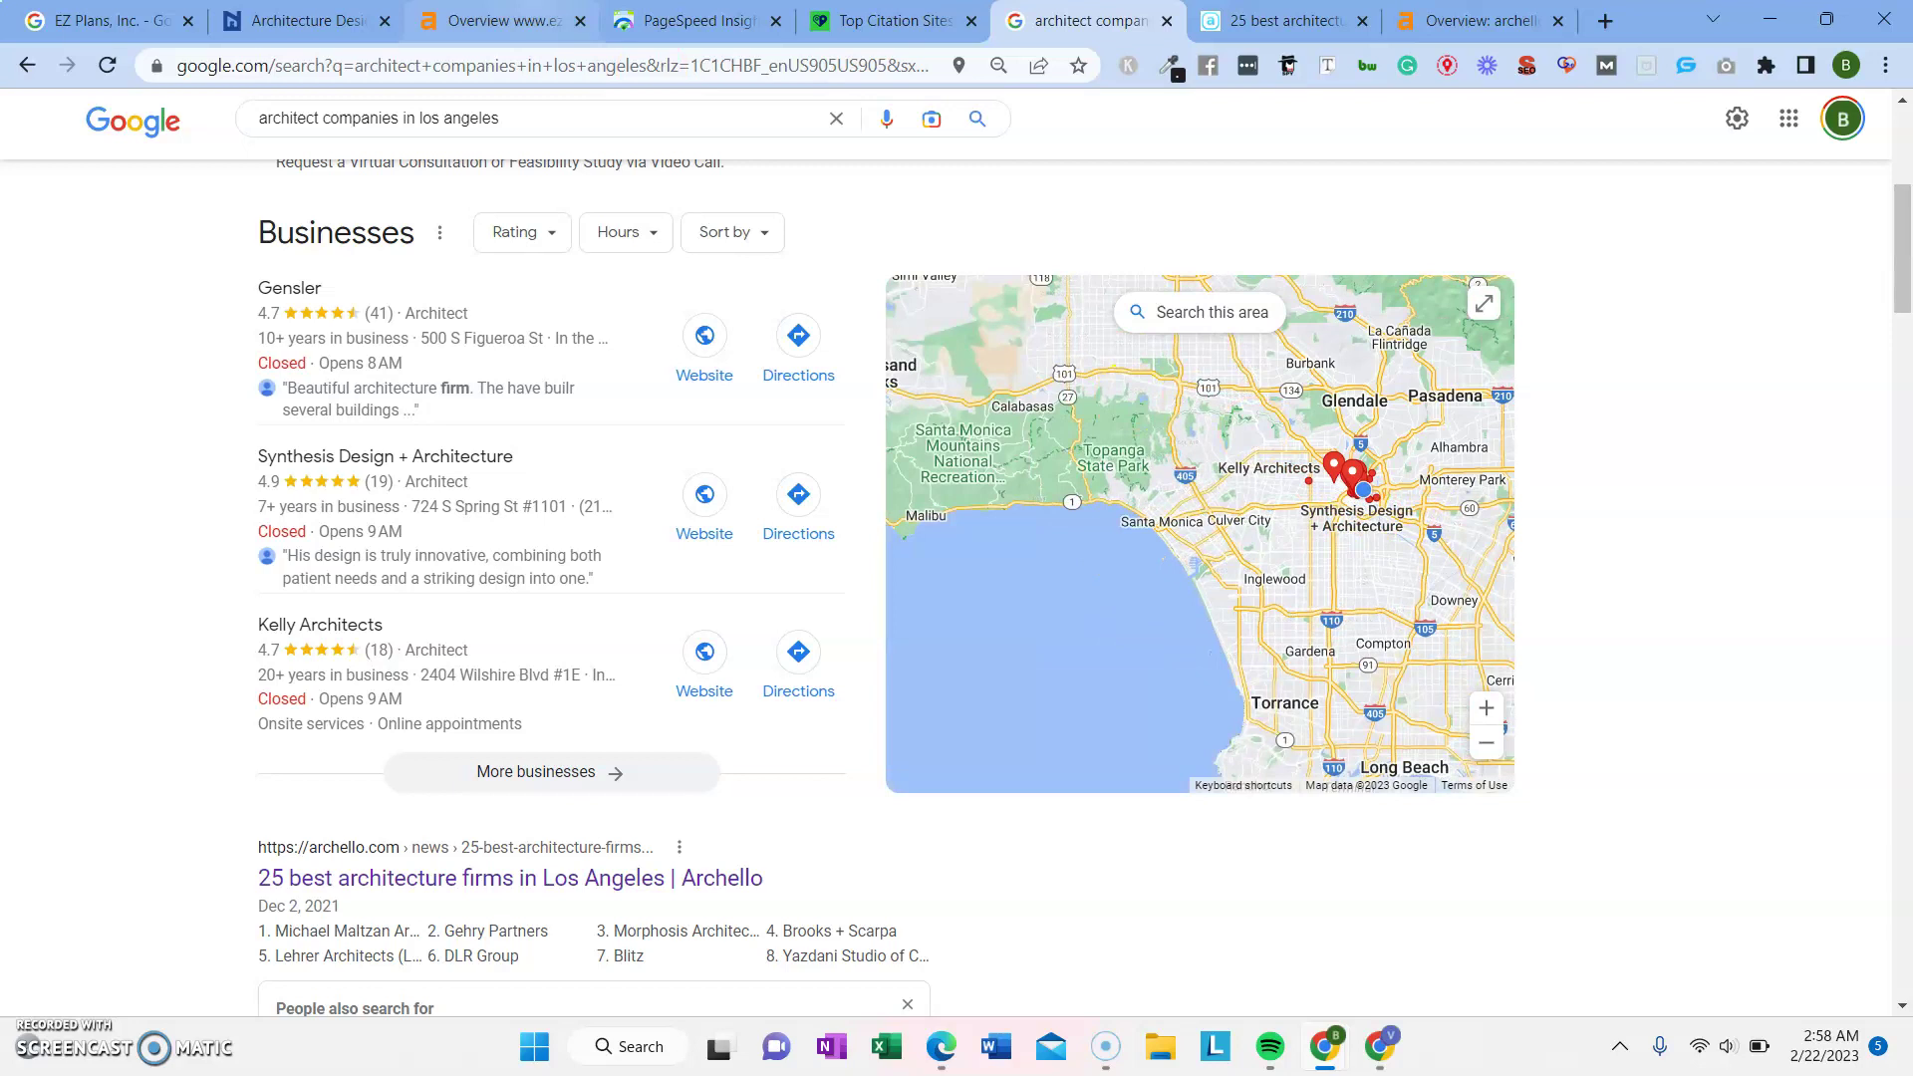
{"action": "left_click", "coordinate": [110, 20]}
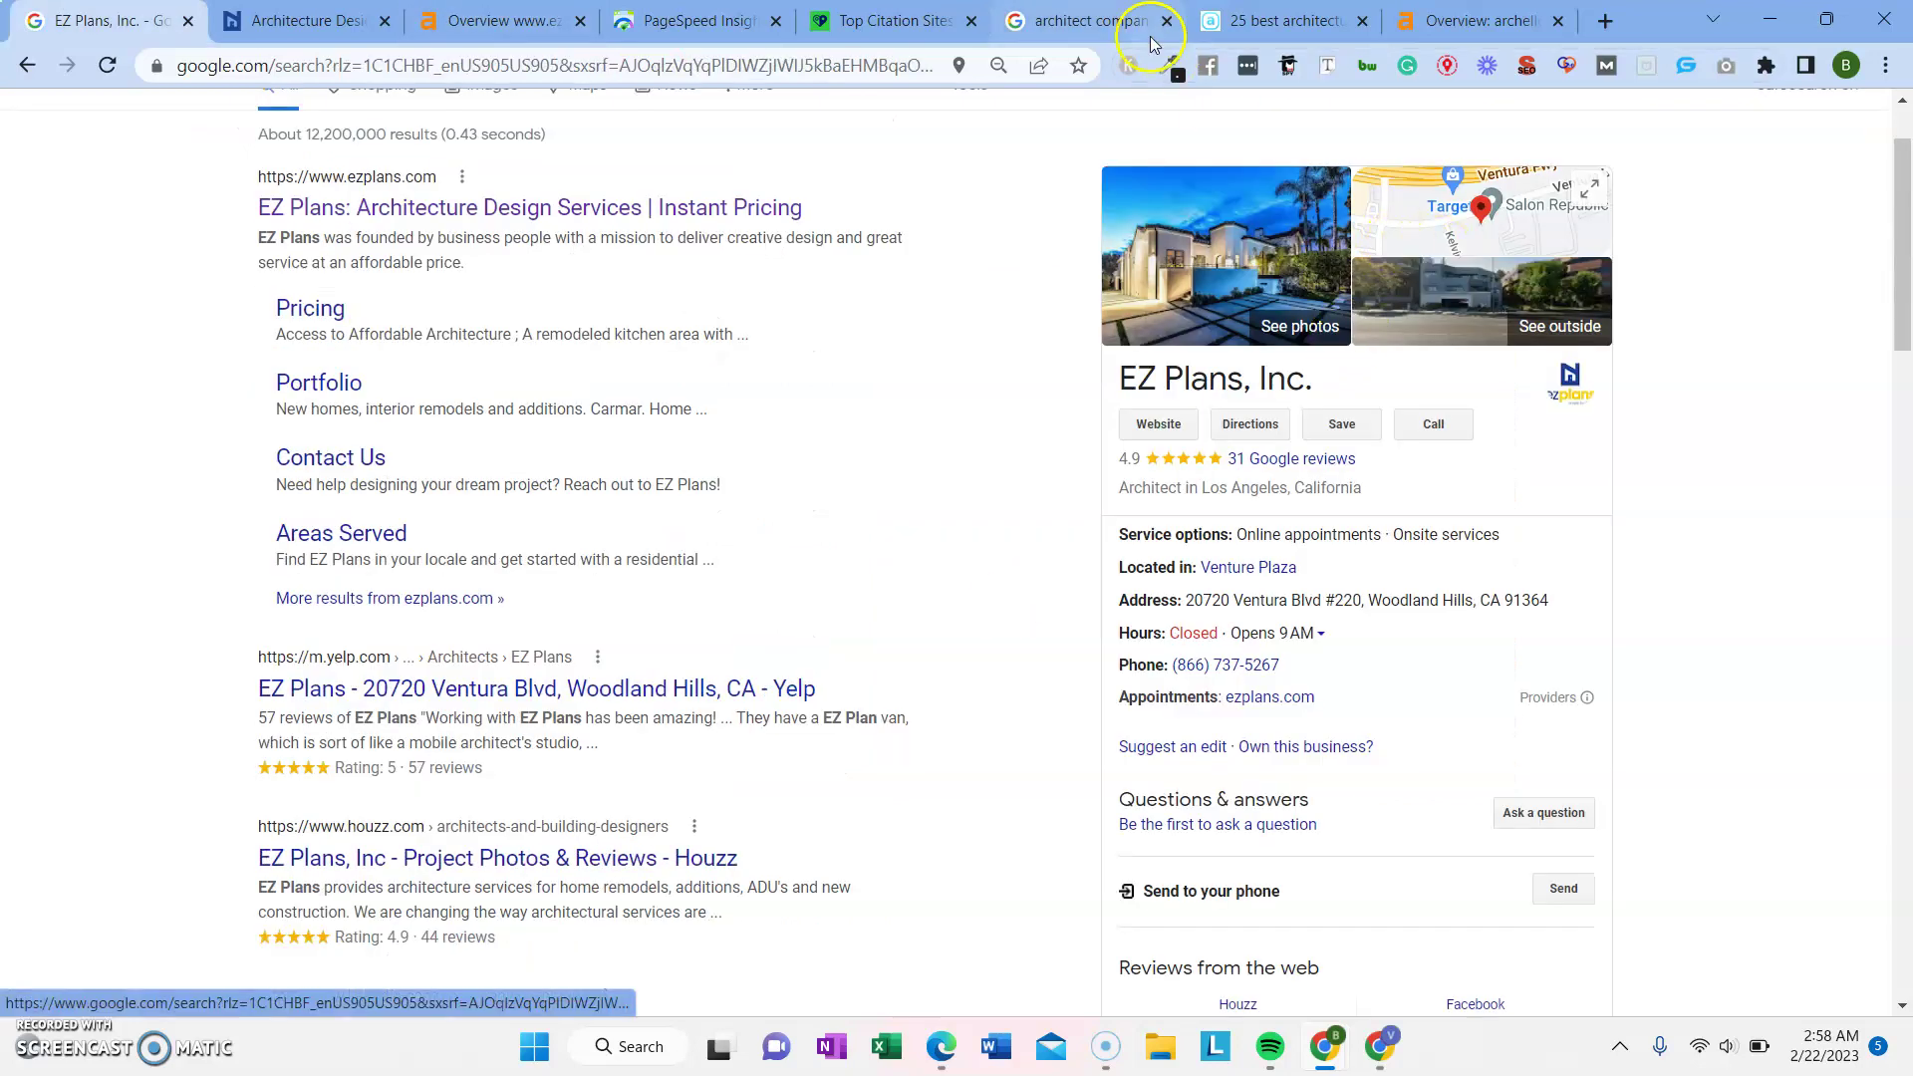
{"action": "left_click", "coordinate": [678, 20]}
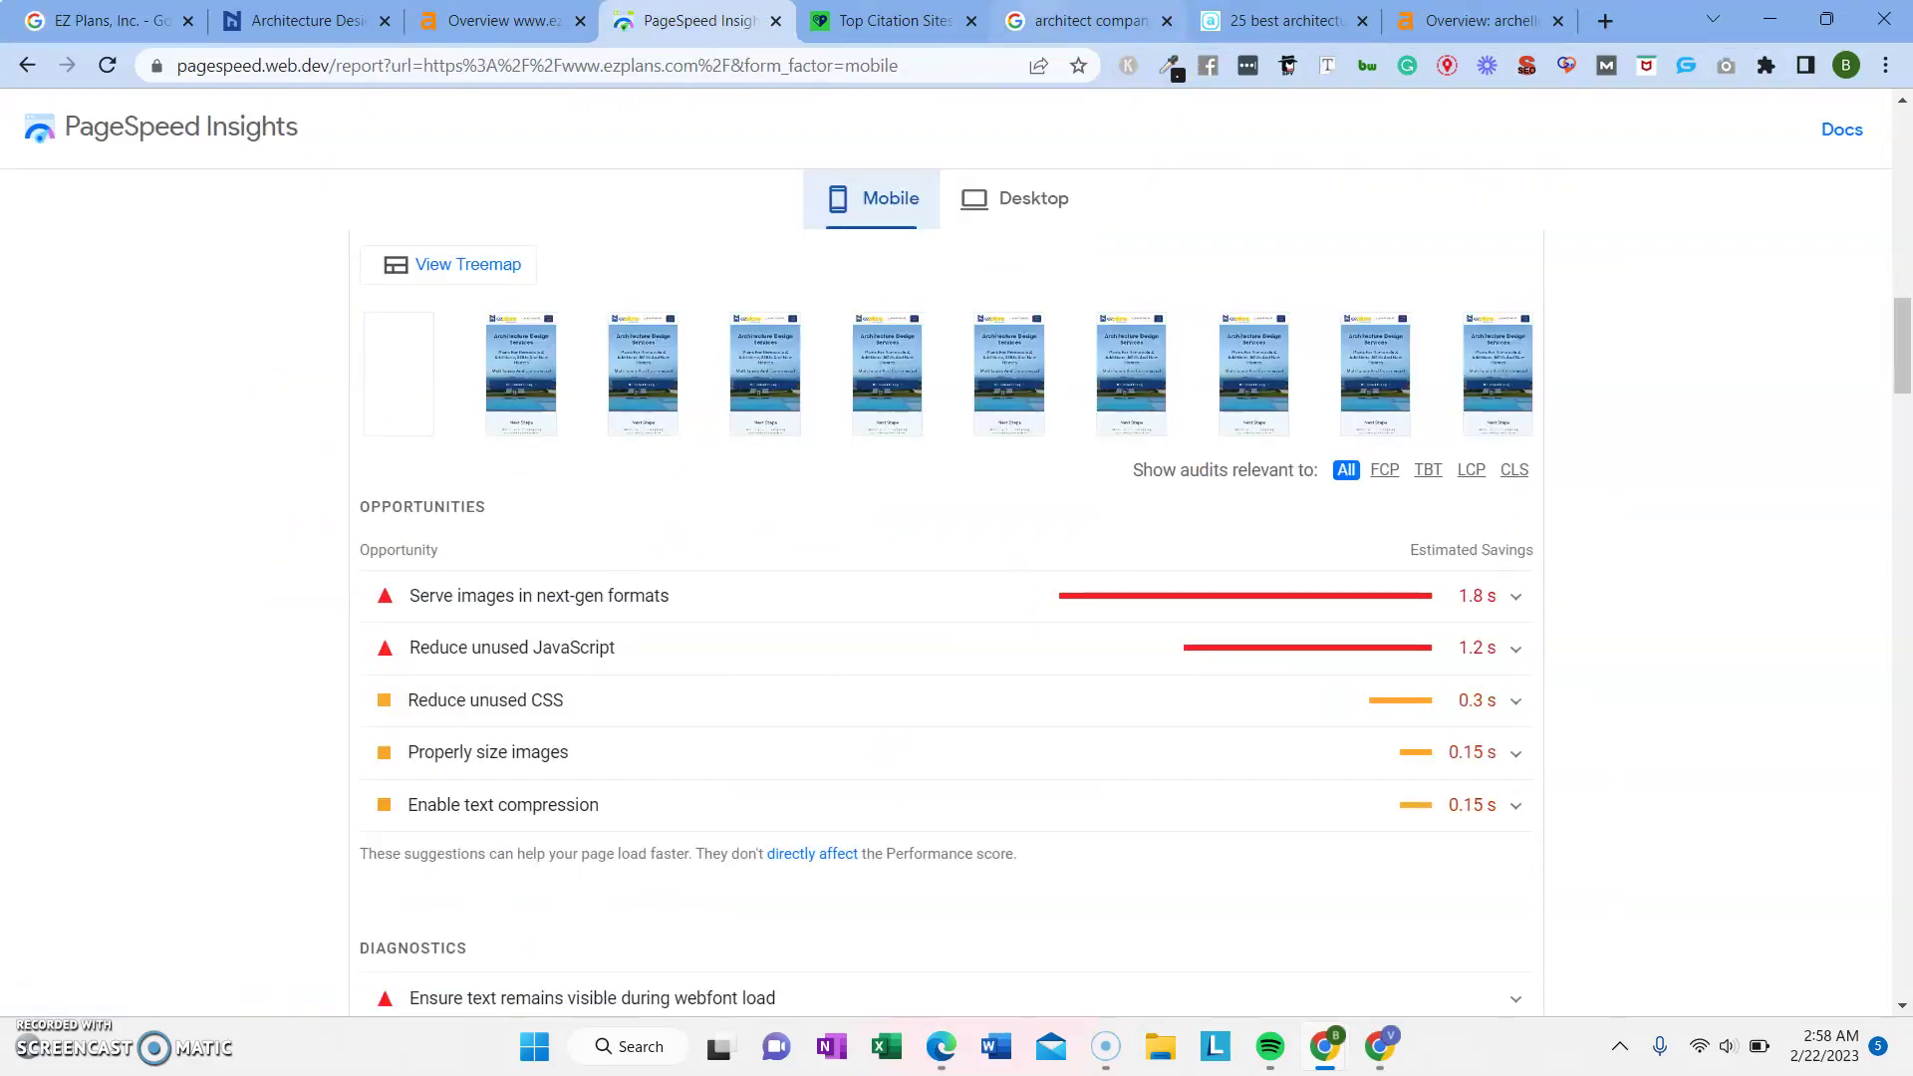
Return to the architect companies search and scroll to the Archello 25-best-firms result
{"action": "left_click", "coordinate": [1086, 20]}
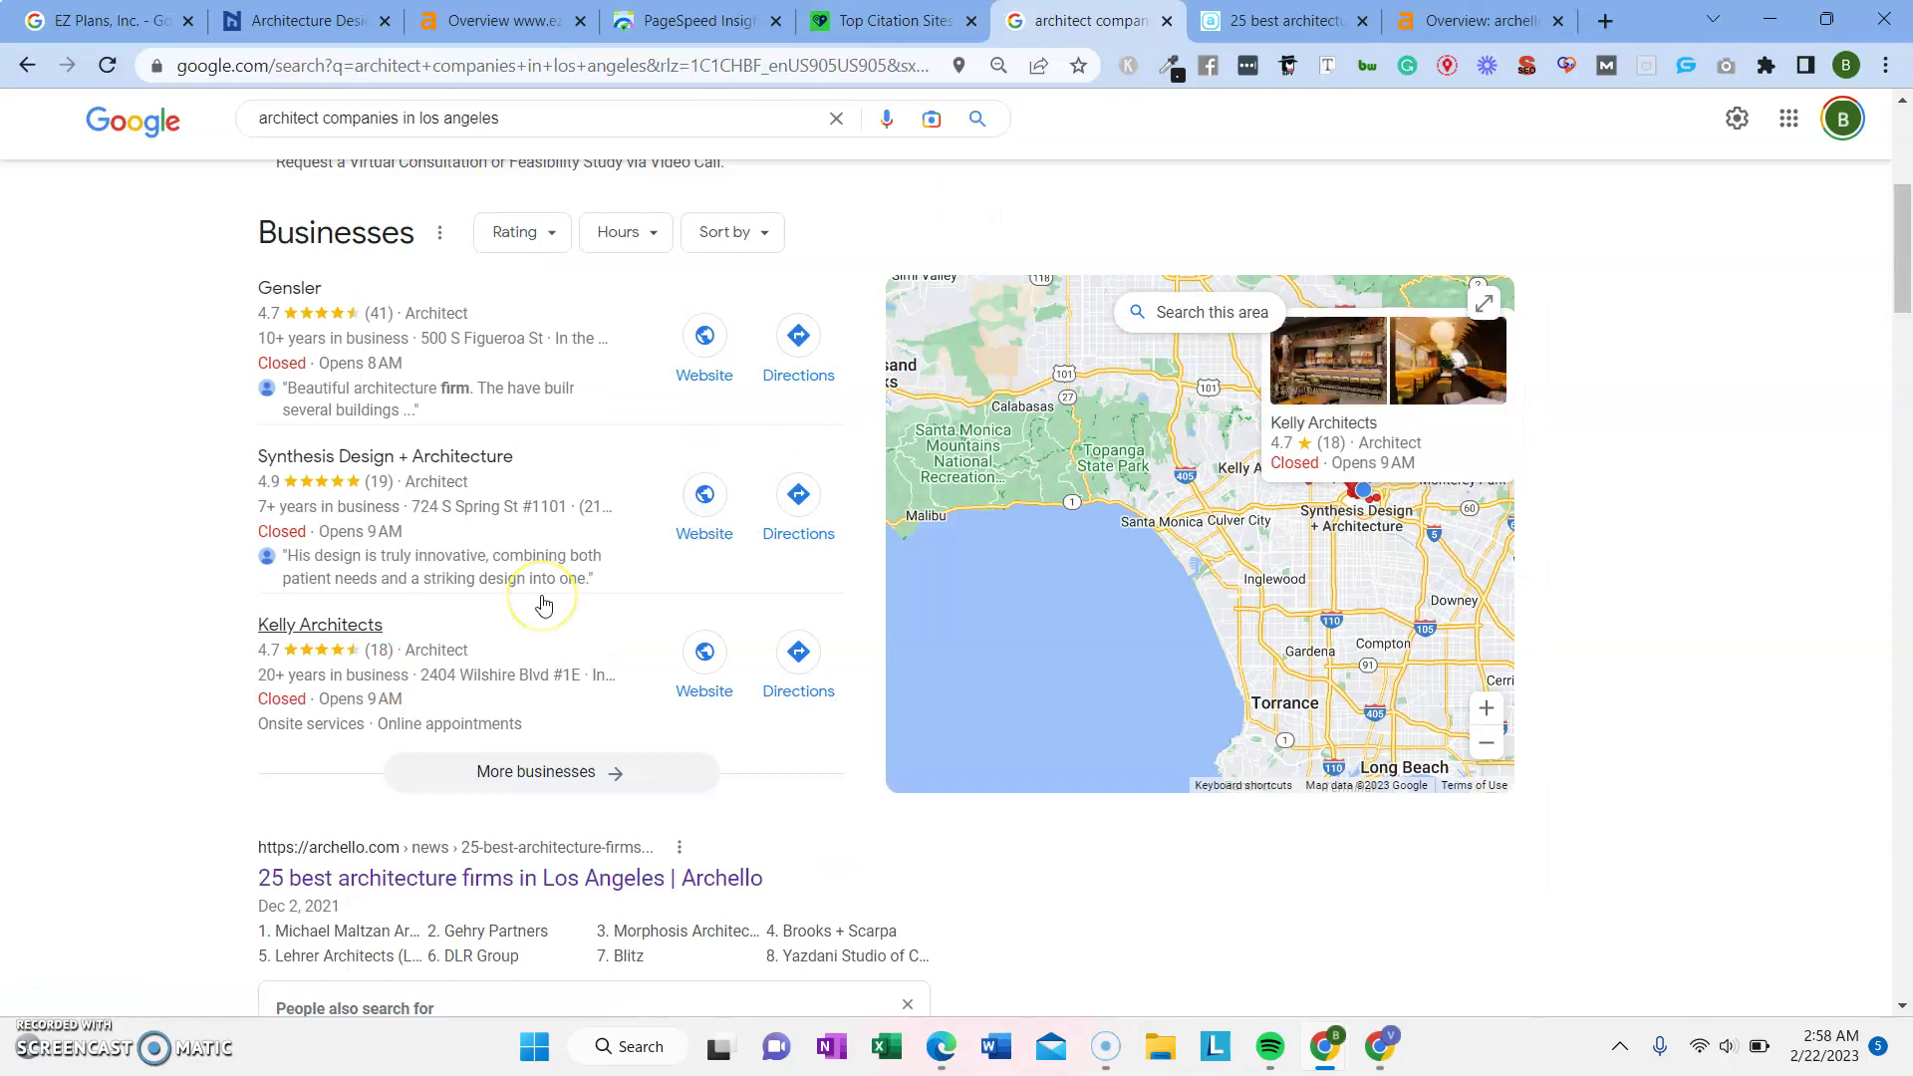
{"action": "scroll", "coordinate": [543, 603], "scroll_direction": "down", "scroll_amount": 2}
{"action": "scroll", "coordinate": [543, 603], "scroll_direction": "down", "scroll_amount": 1}
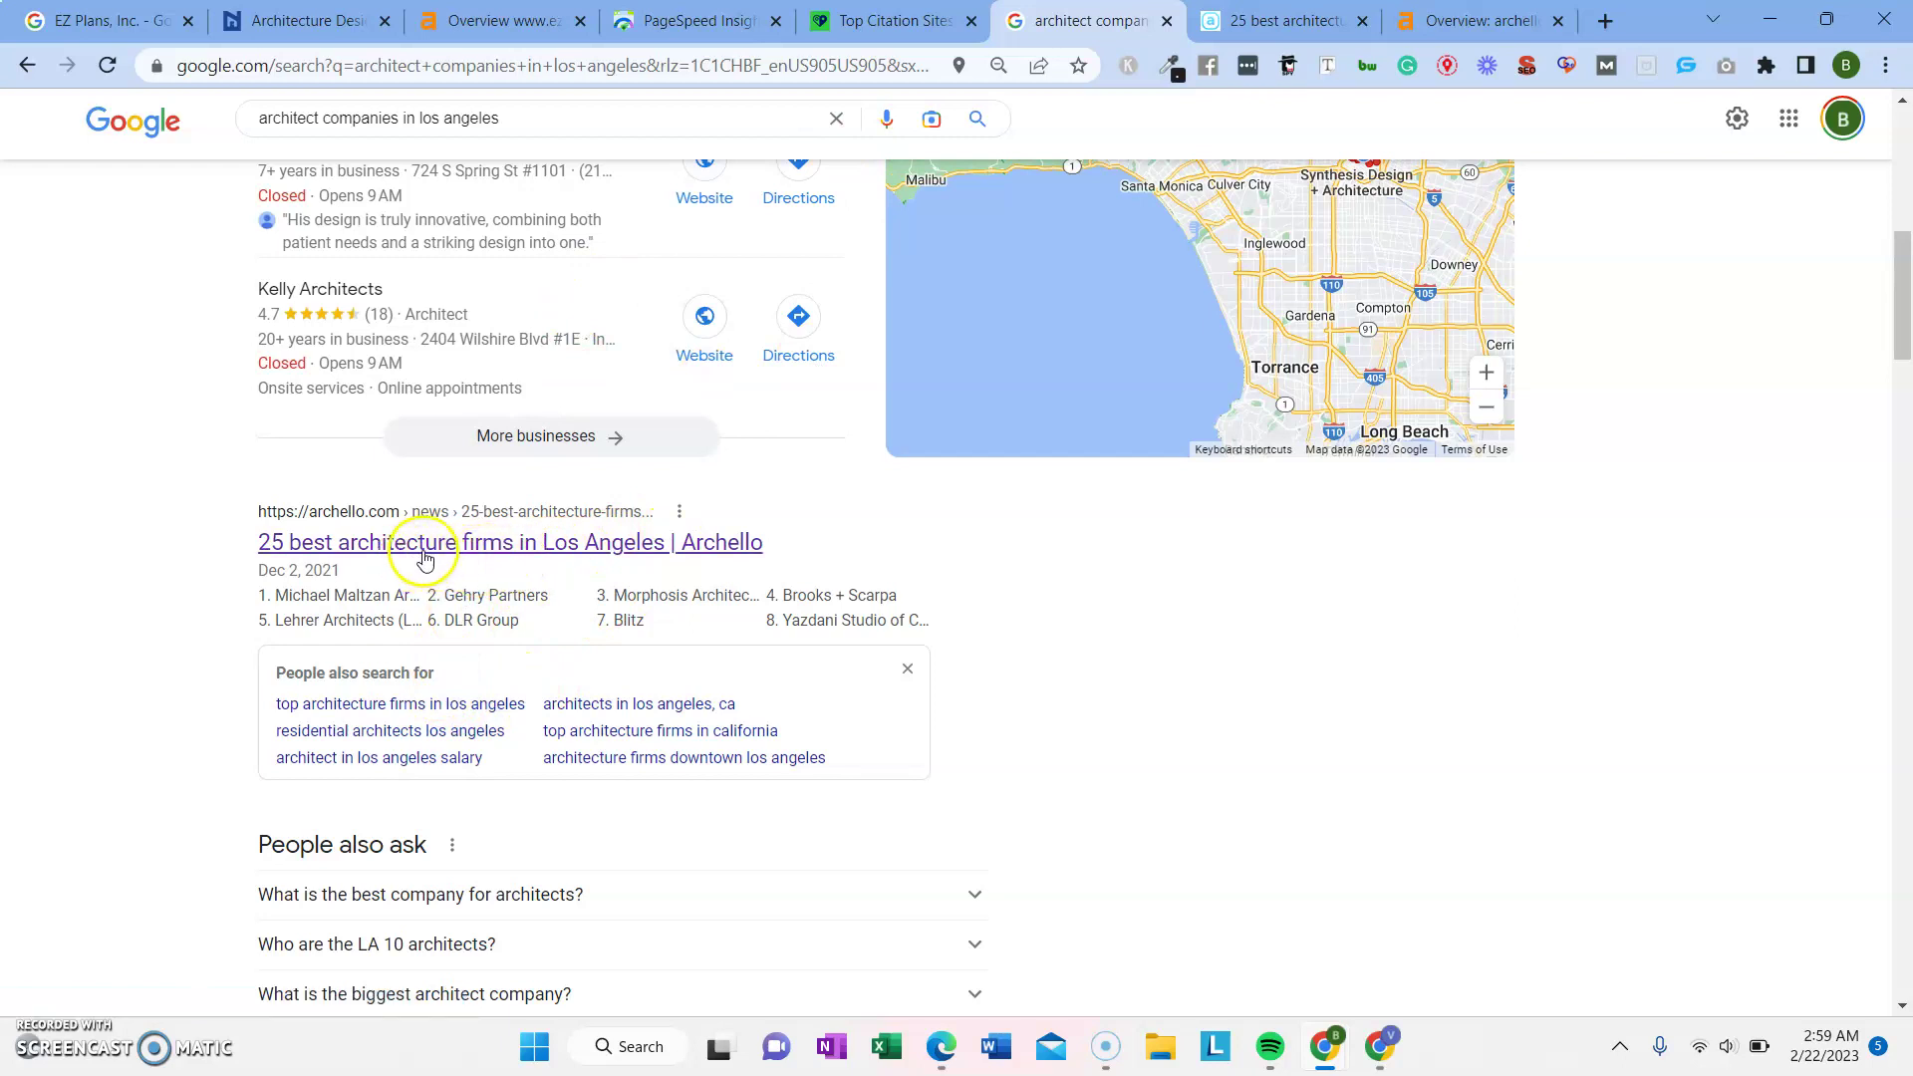
{"action": "scroll", "coordinate": [471, 713], "scroll_direction": "down", "scroll_amount": 4}
{"action": "scroll", "coordinate": [475, 749], "scroll_direction": "up", "scroll_amount": 3}
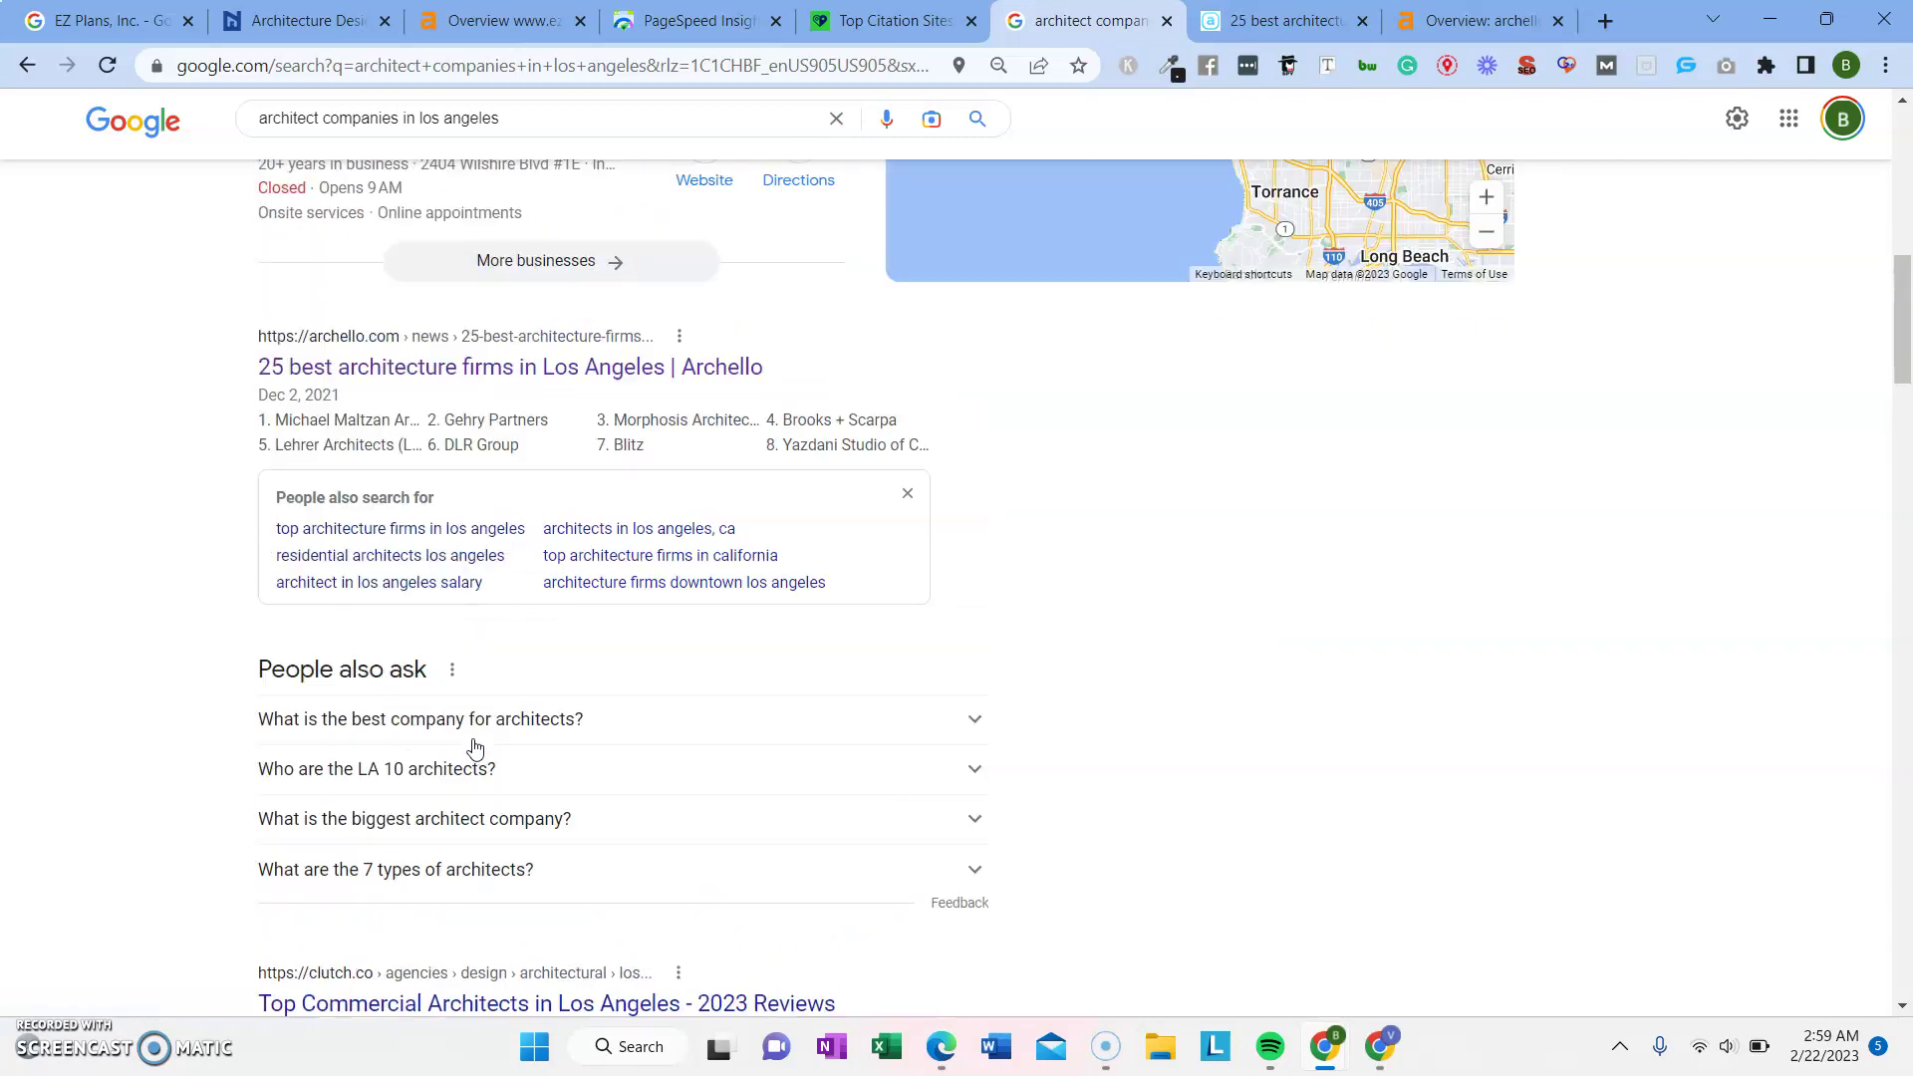
Open the Archello 25-best-architecture-firms article link in a new tab
{"action": "right_click", "coordinate": [538, 465]}
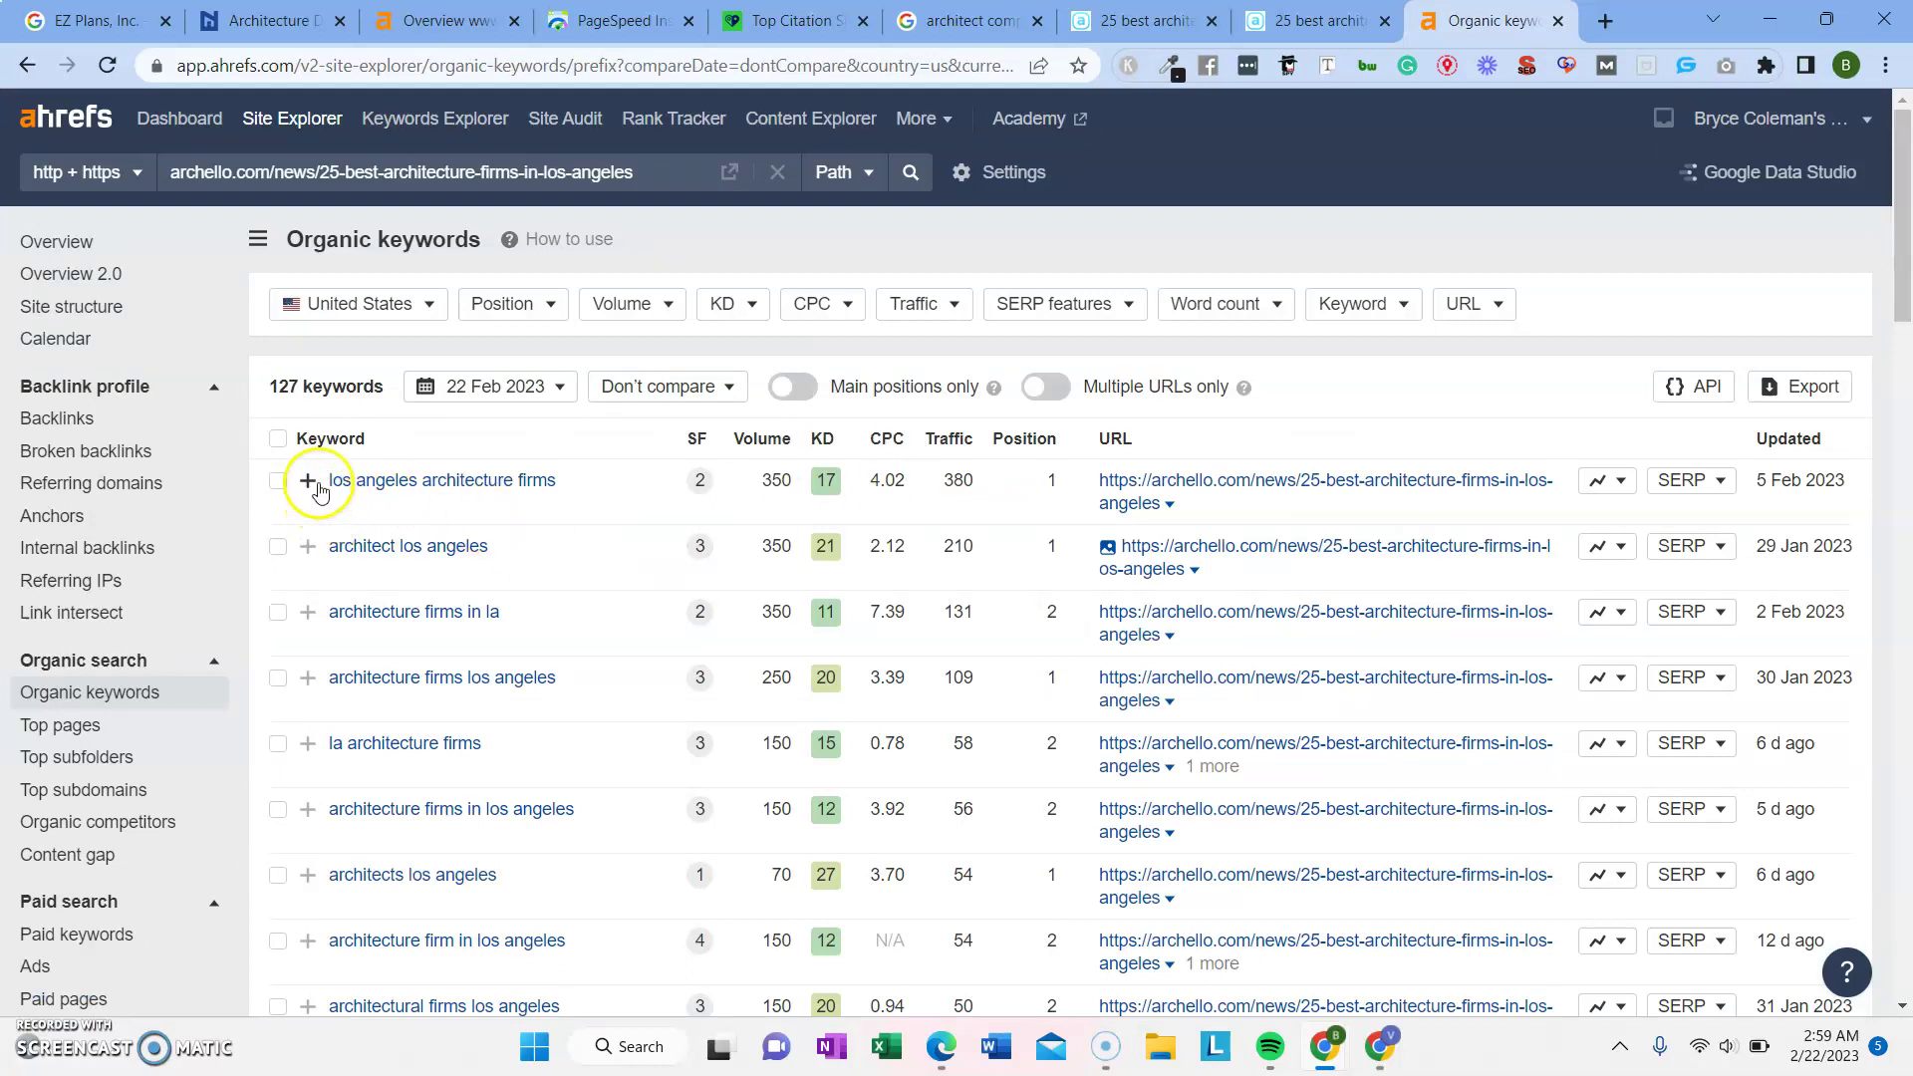
{"action": "left_click_drag", "start_coordinate": [326, 480], "coordinate": [456, 485]}
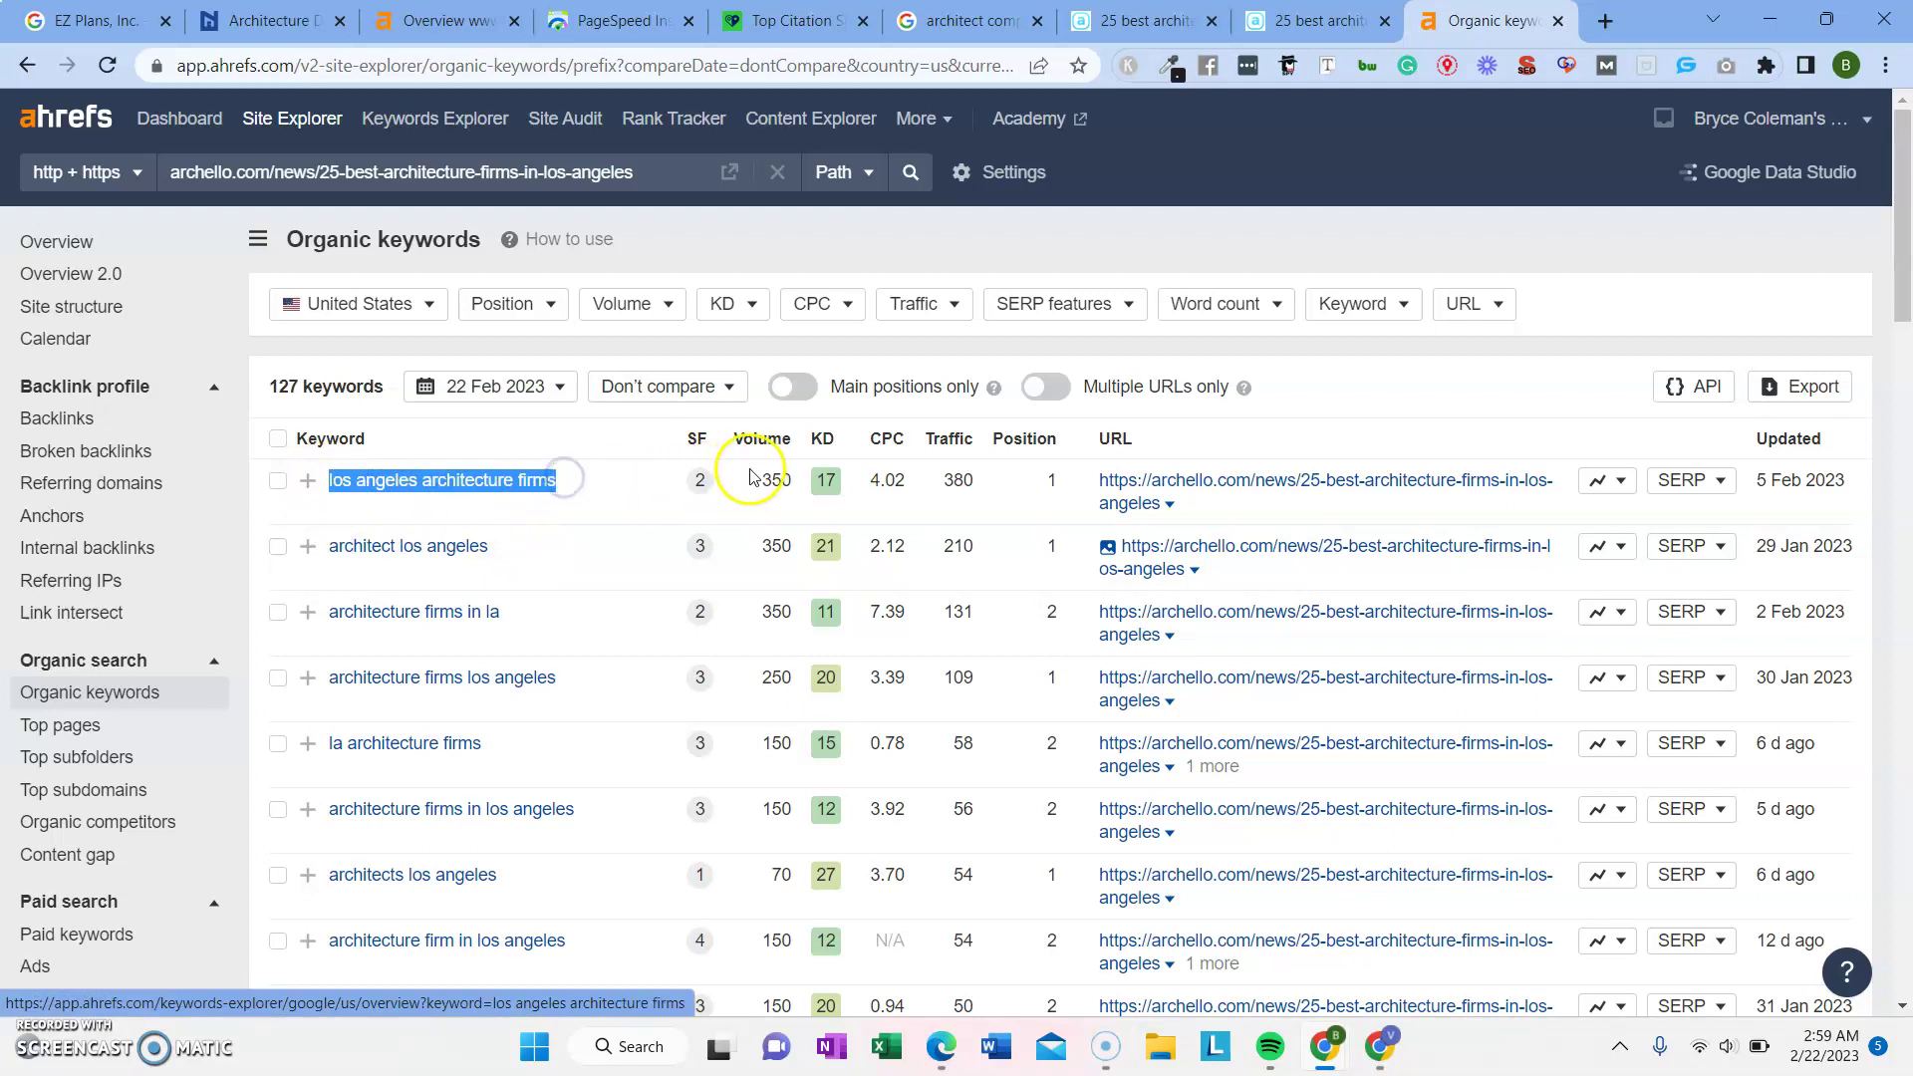
{"action": "left_click_drag", "start_coordinate": [761, 480], "coordinate": [784, 475]}
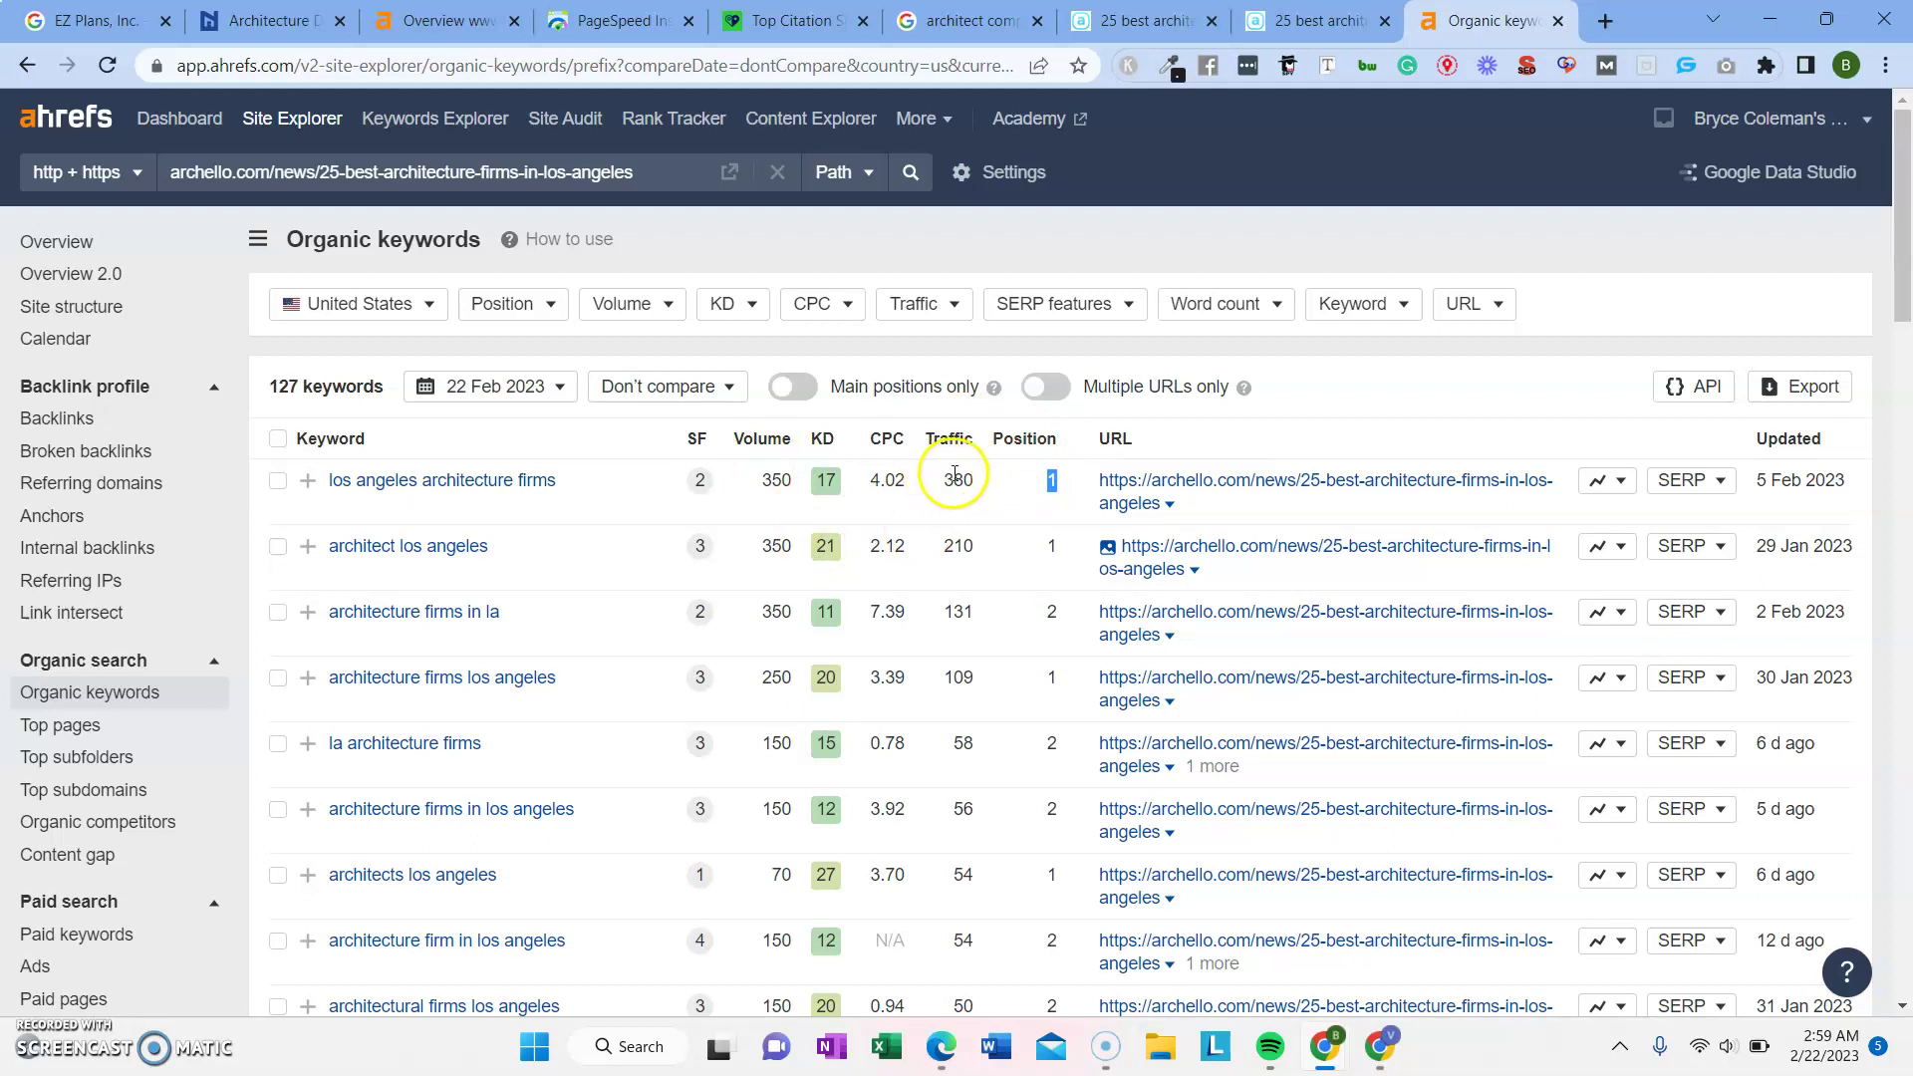
{"action": "scroll", "coordinate": [1006, 543], "scroll_direction": "down", "scroll_amount": 2}
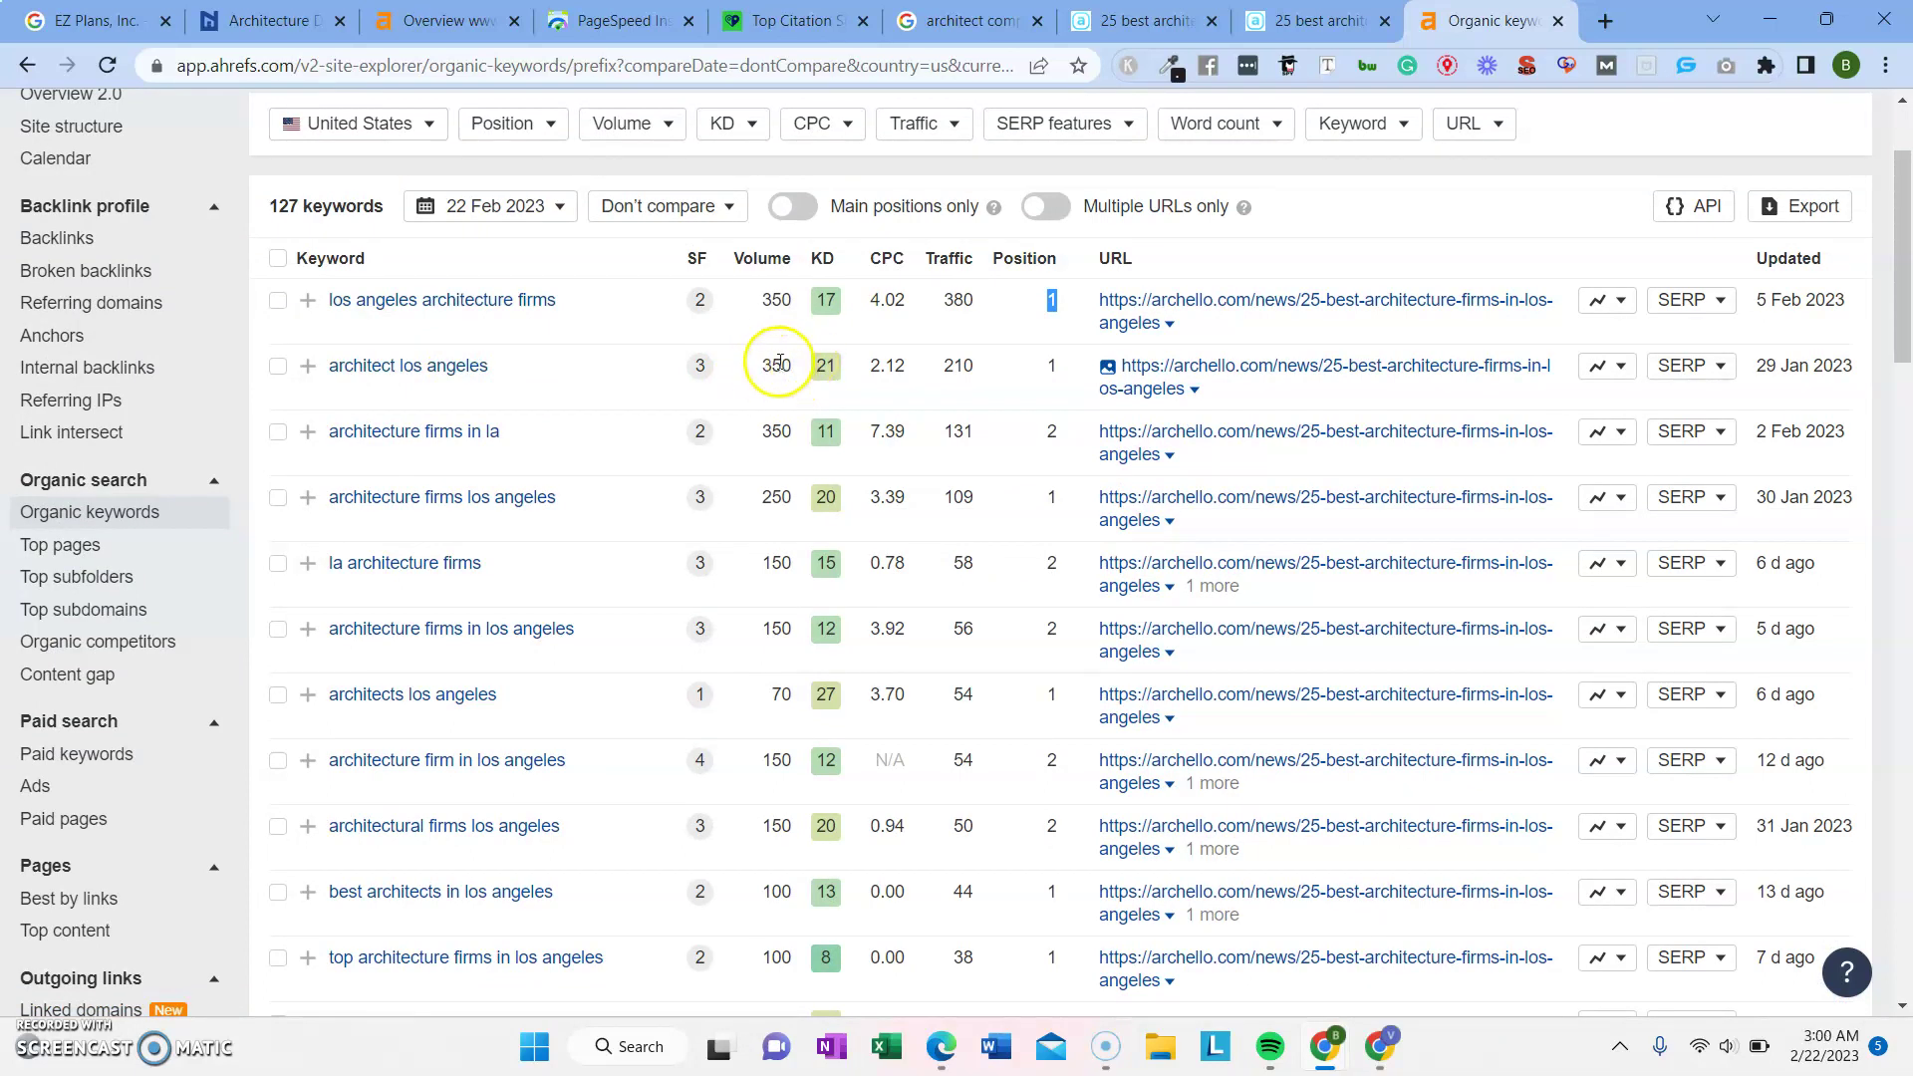
{"action": "scroll", "coordinate": [780, 361], "scroll_direction": "down", "scroll_amount": 1}
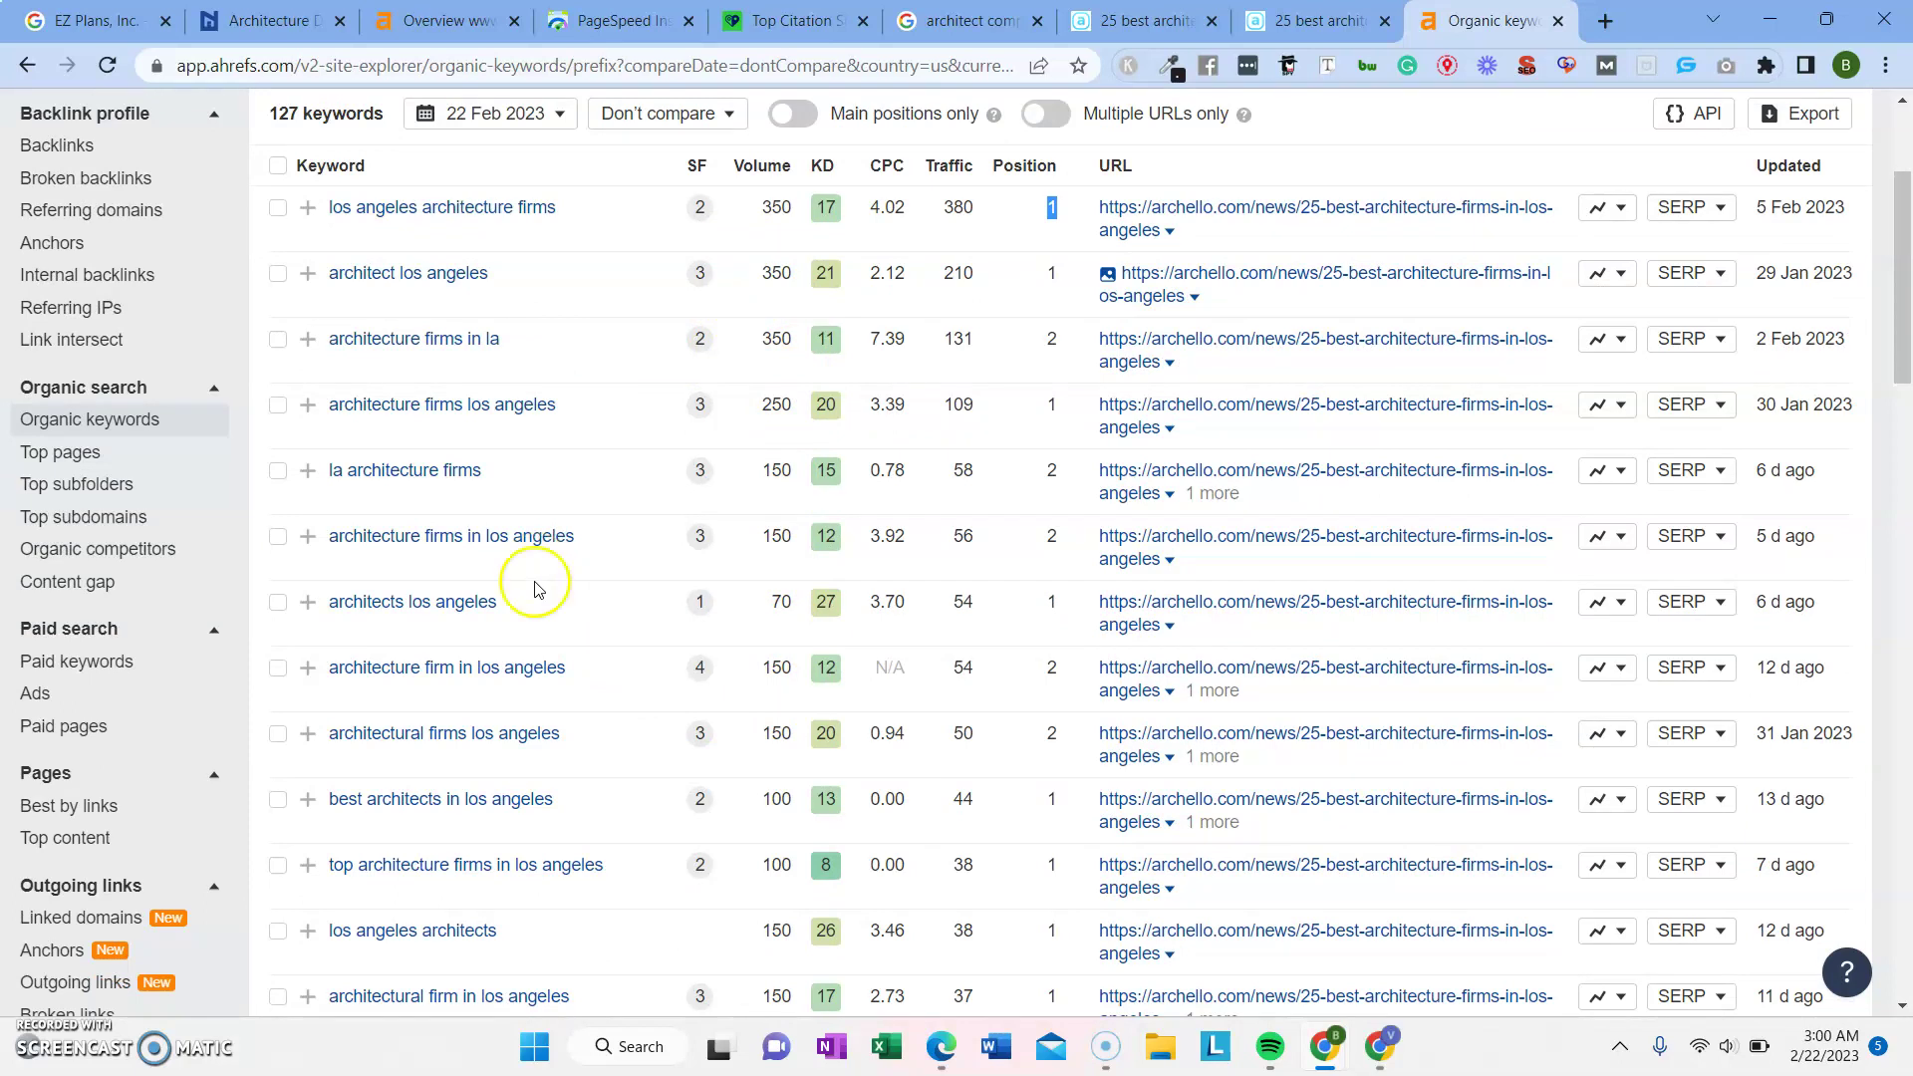
{"action": "scroll", "coordinate": [535, 588], "scroll_direction": "up", "scroll_amount": 1}
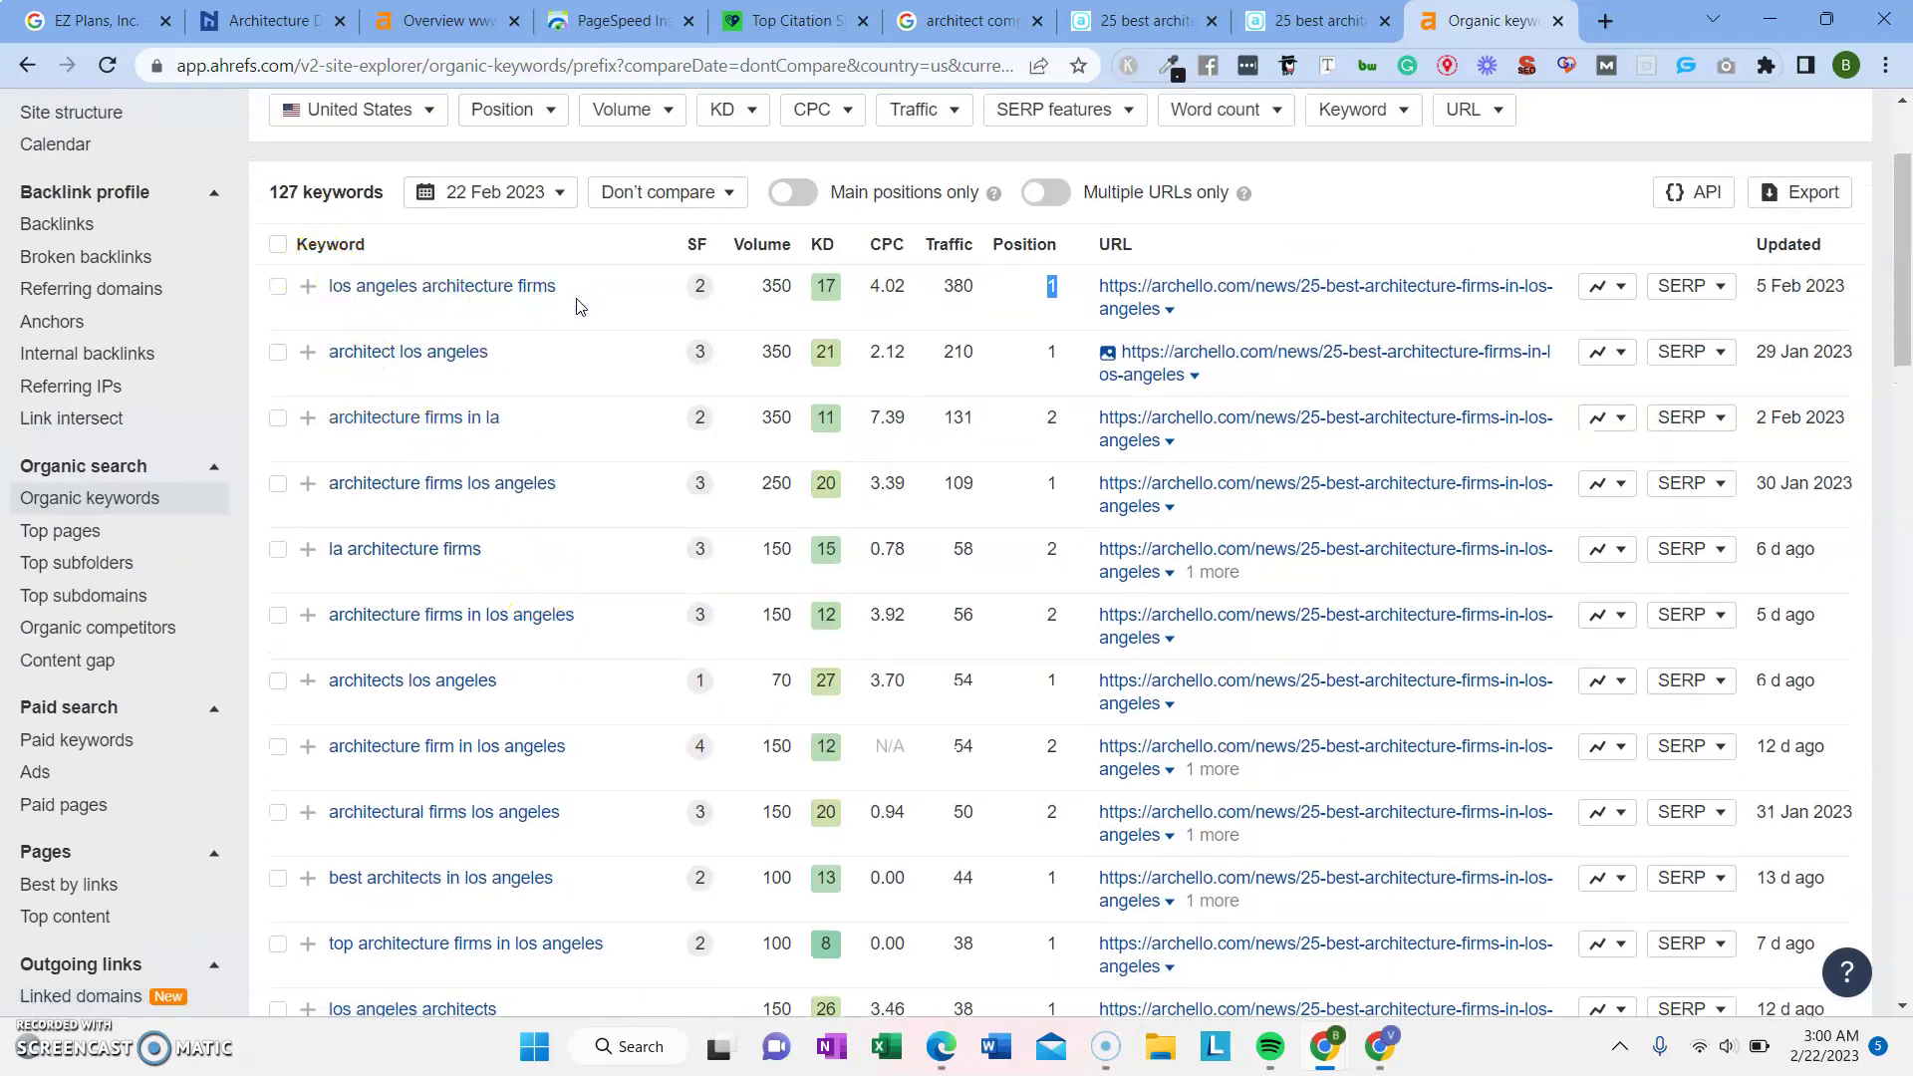
{"action": "left_click", "coordinate": [100, 20]}
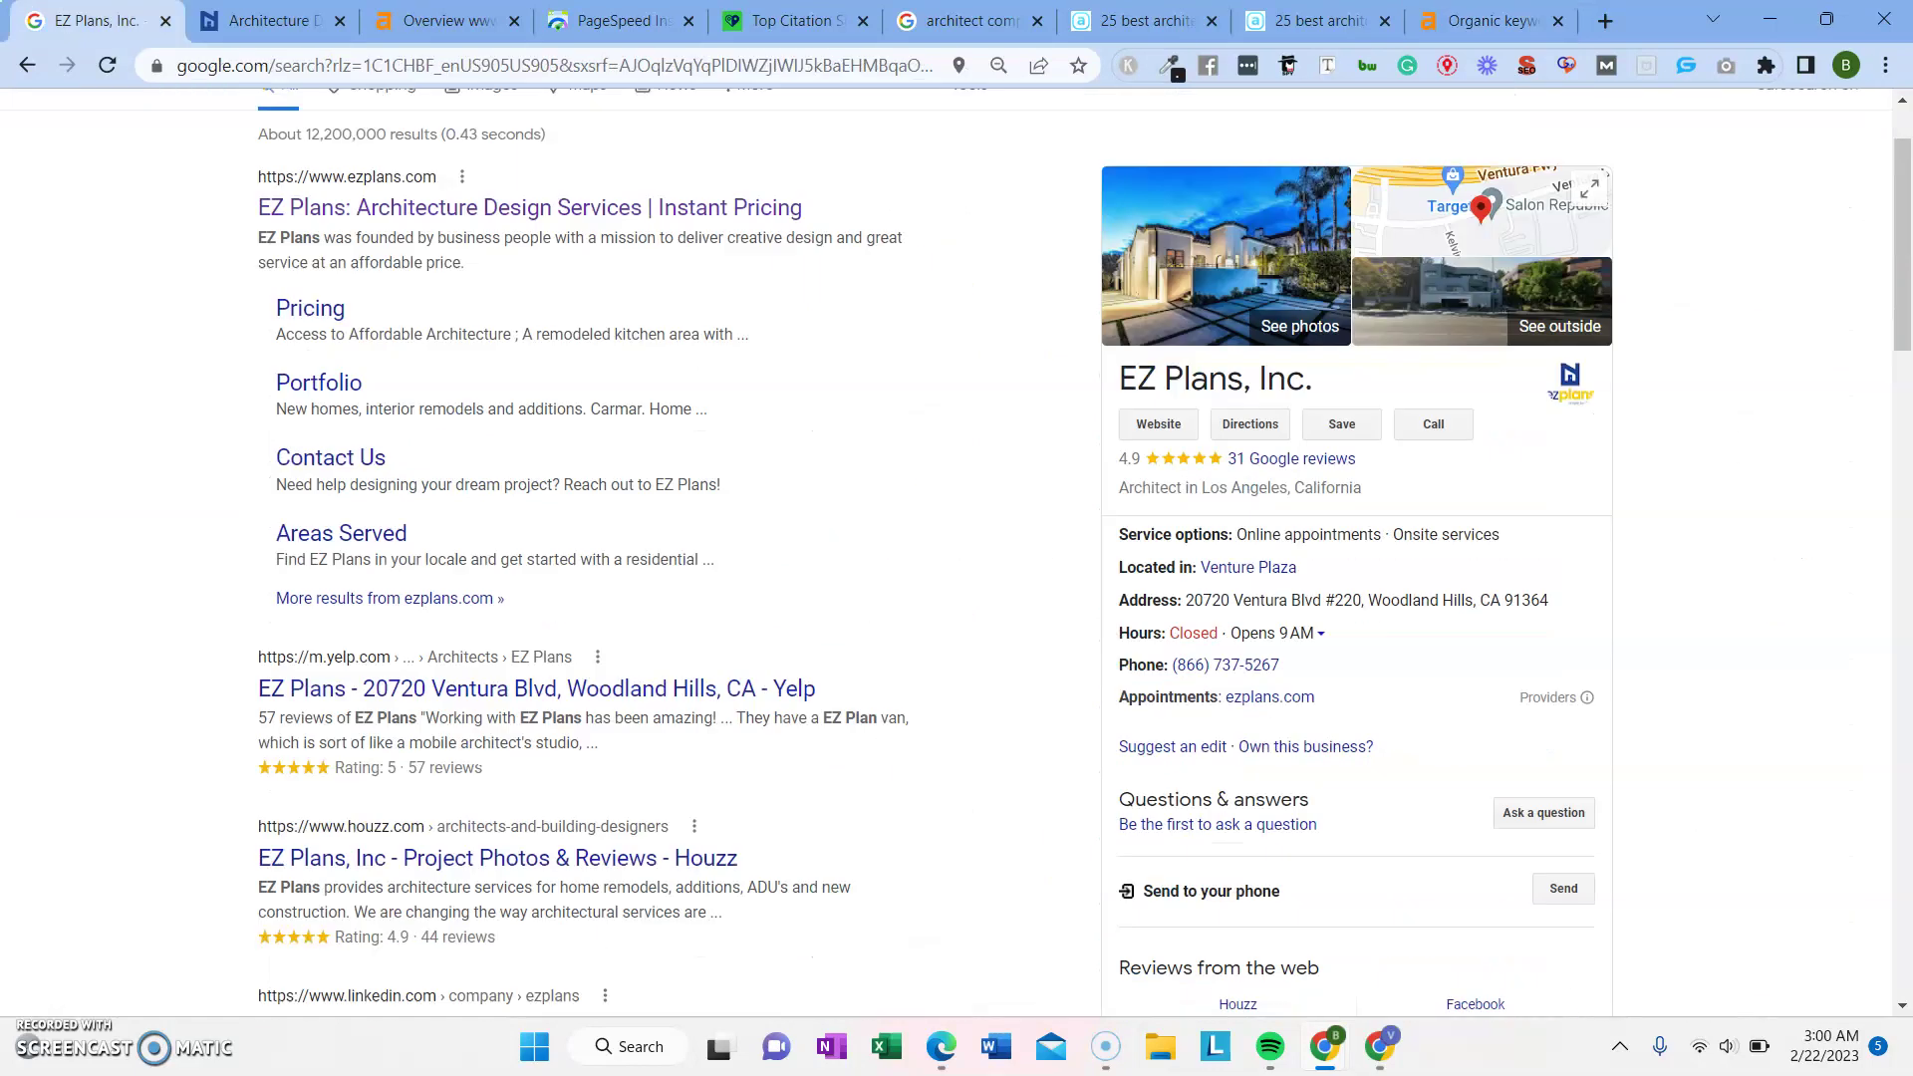
{"action": "left_click", "coordinate": [301, 20]}
{"action": "left_click", "coordinate": [1490, 20]}
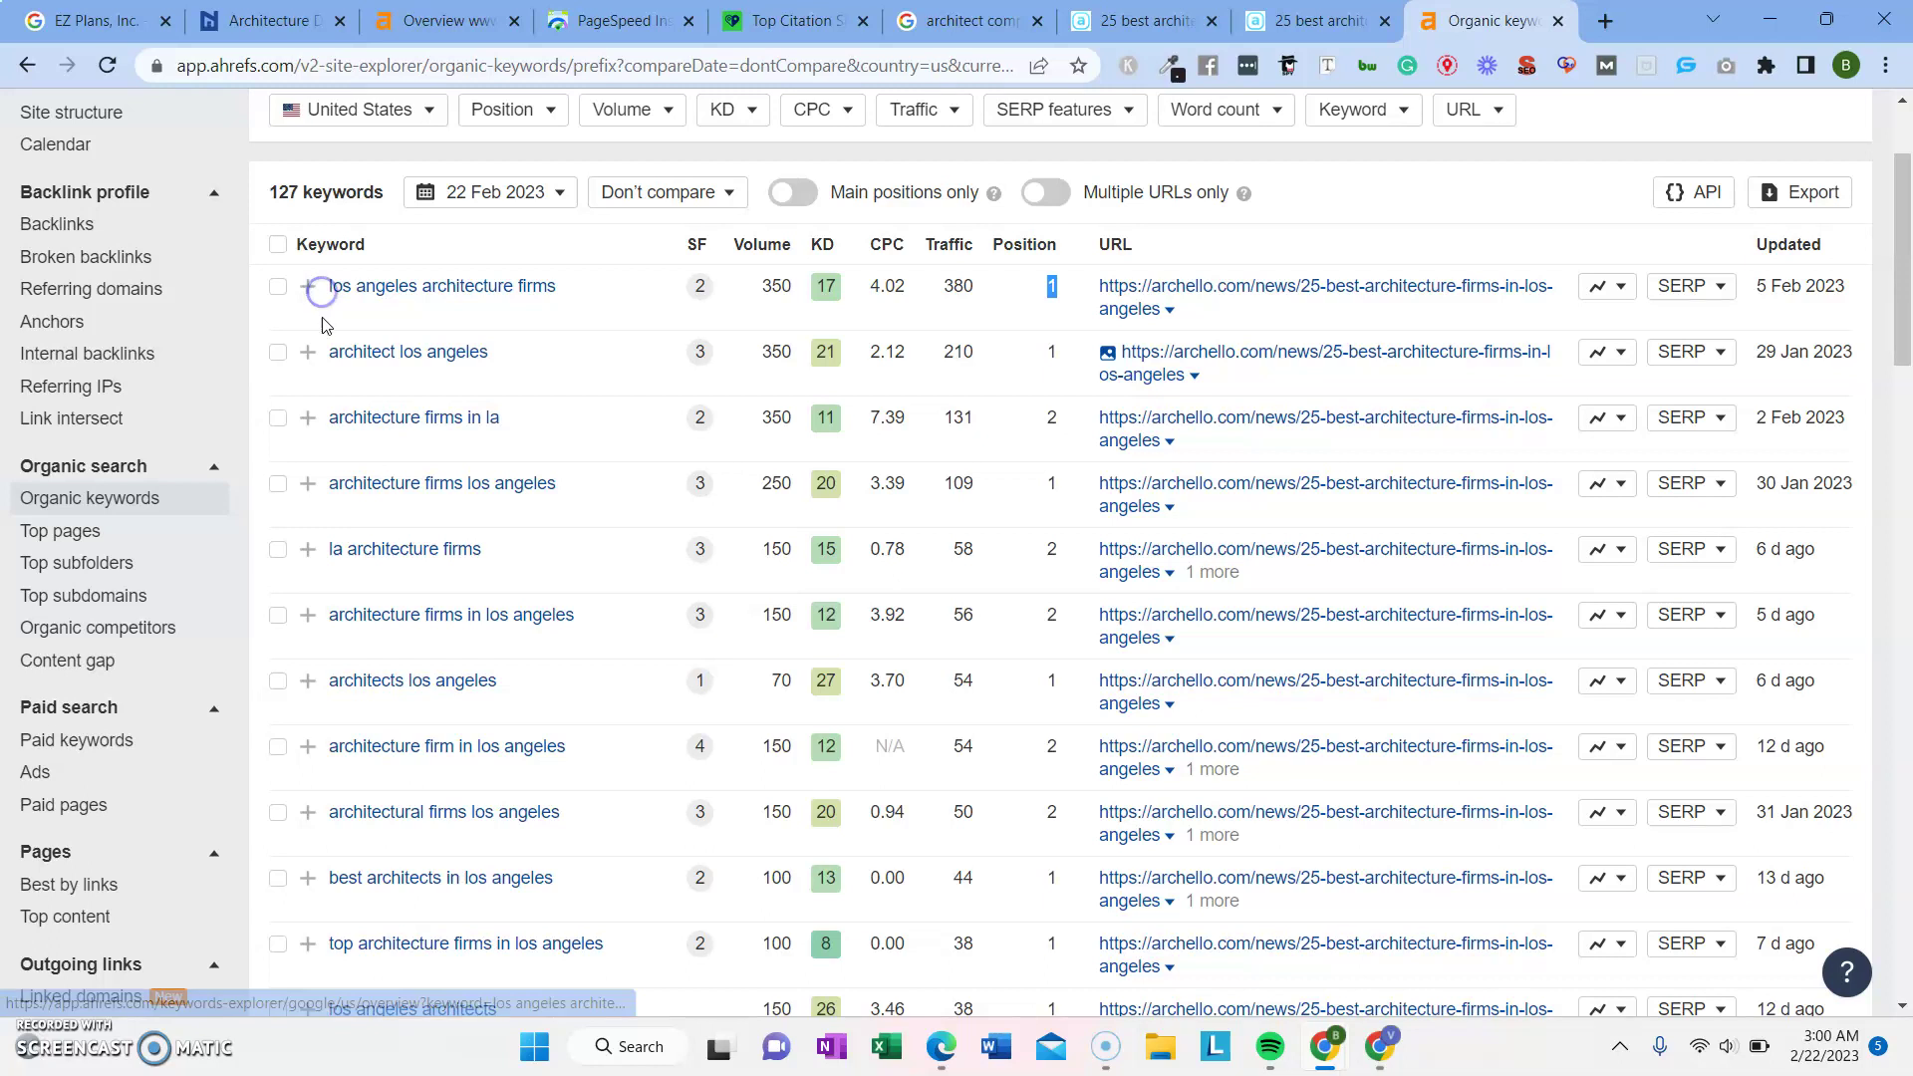
{"action": "left_click_drag", "start_coordinate": [320, 357], "coordinate": [485, 360]}
Search the ezplans.com homepage for 'architect los angeles', loosening it to 'archit' with no match
{"action": "key", "text": "ctrl+c"}
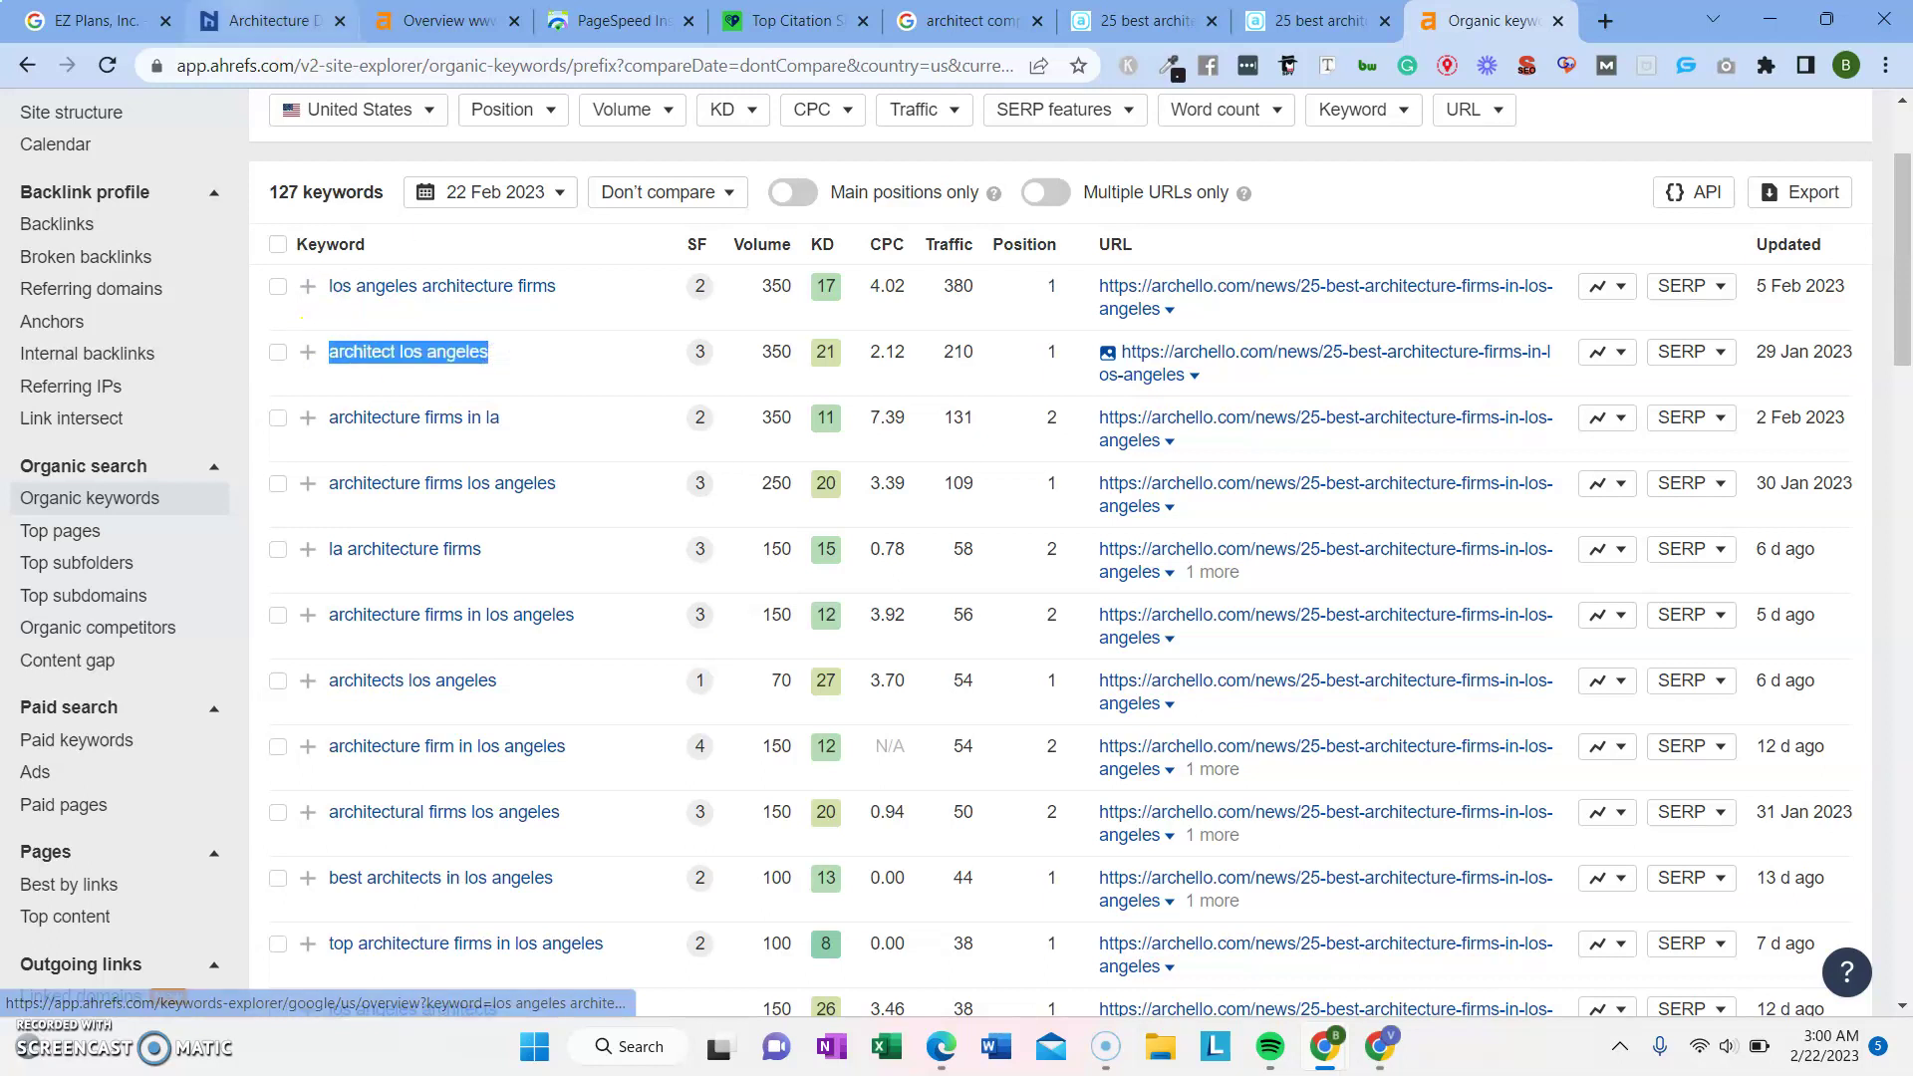
{"action": "left_click", "coordinate": [269, 19]}
{"action": "key", "text": "ctrl+f"}
{"action": "key", "text": "ctrl+v"}
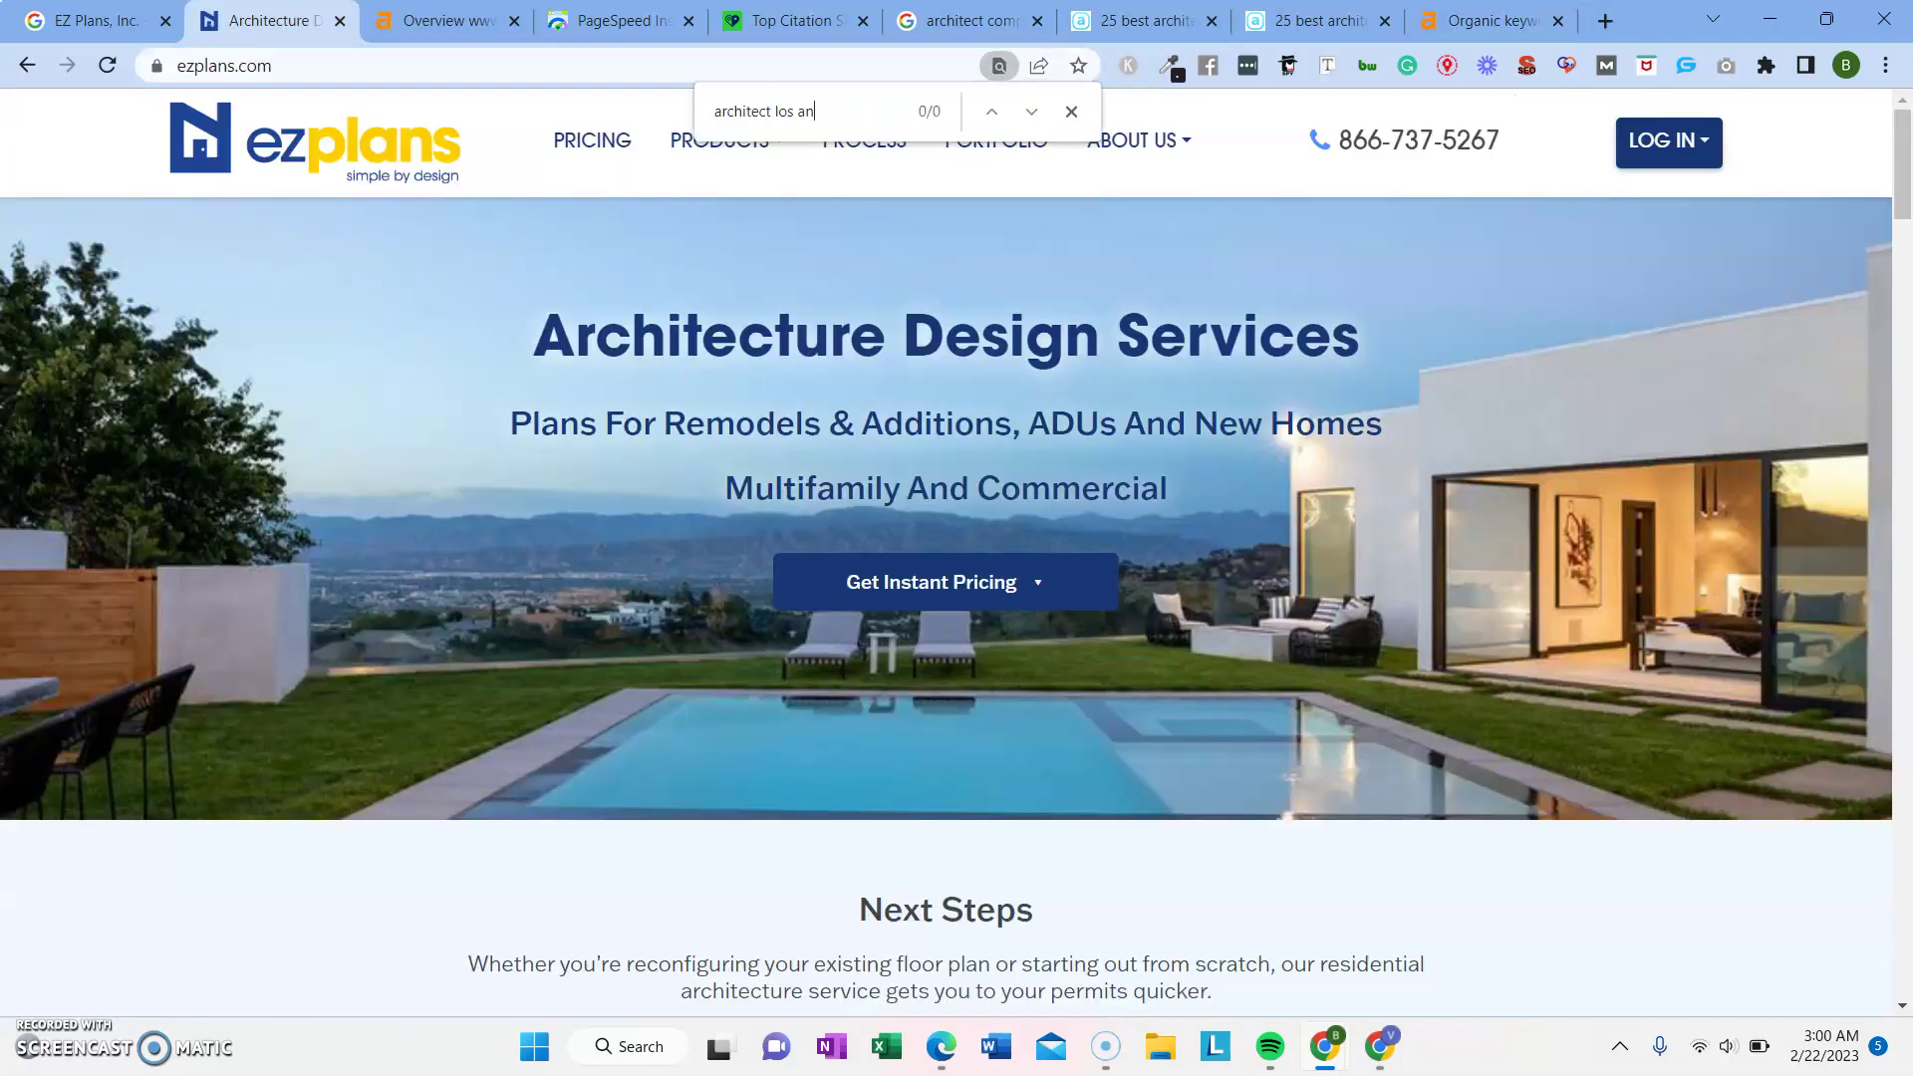
{"action": "key", "text": "BackSpace"}
{"action": "key", "text": "BackSpace"}
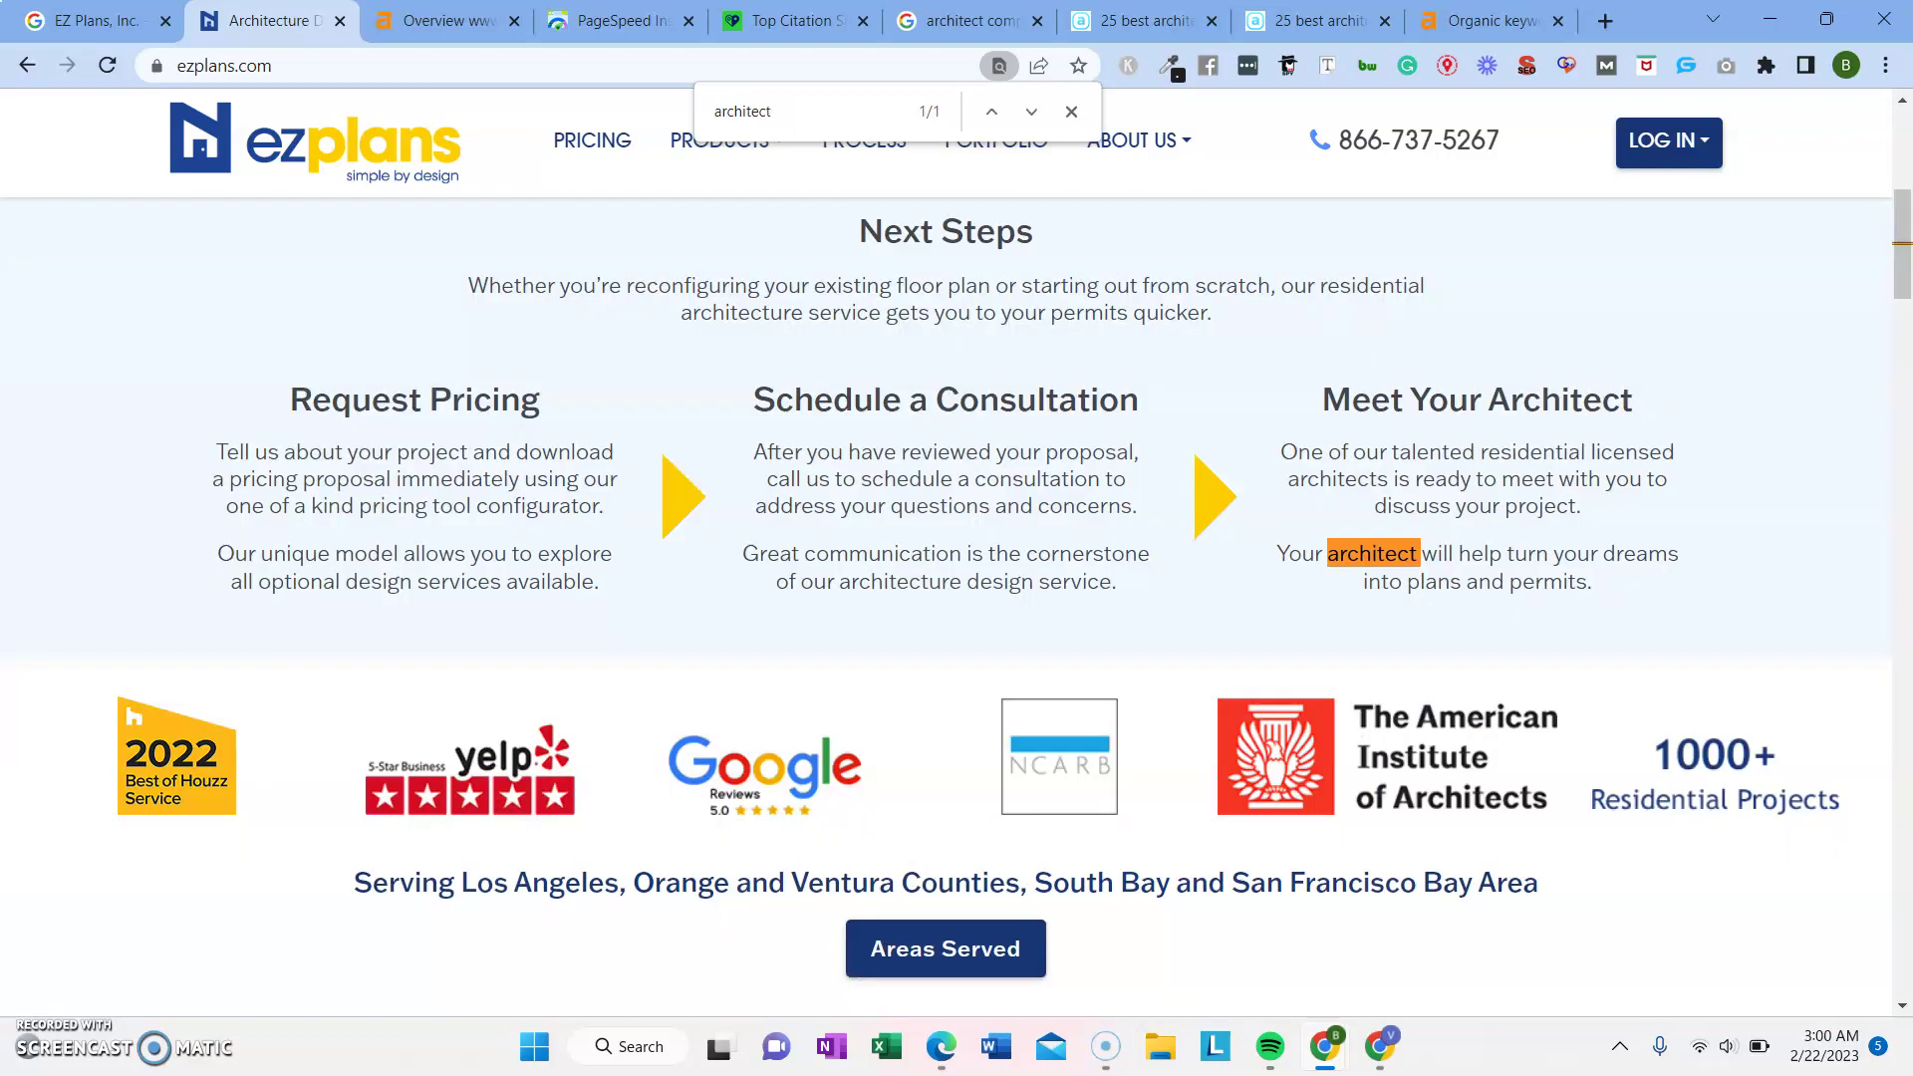
{"action": "key", "text": "BackSpace"}
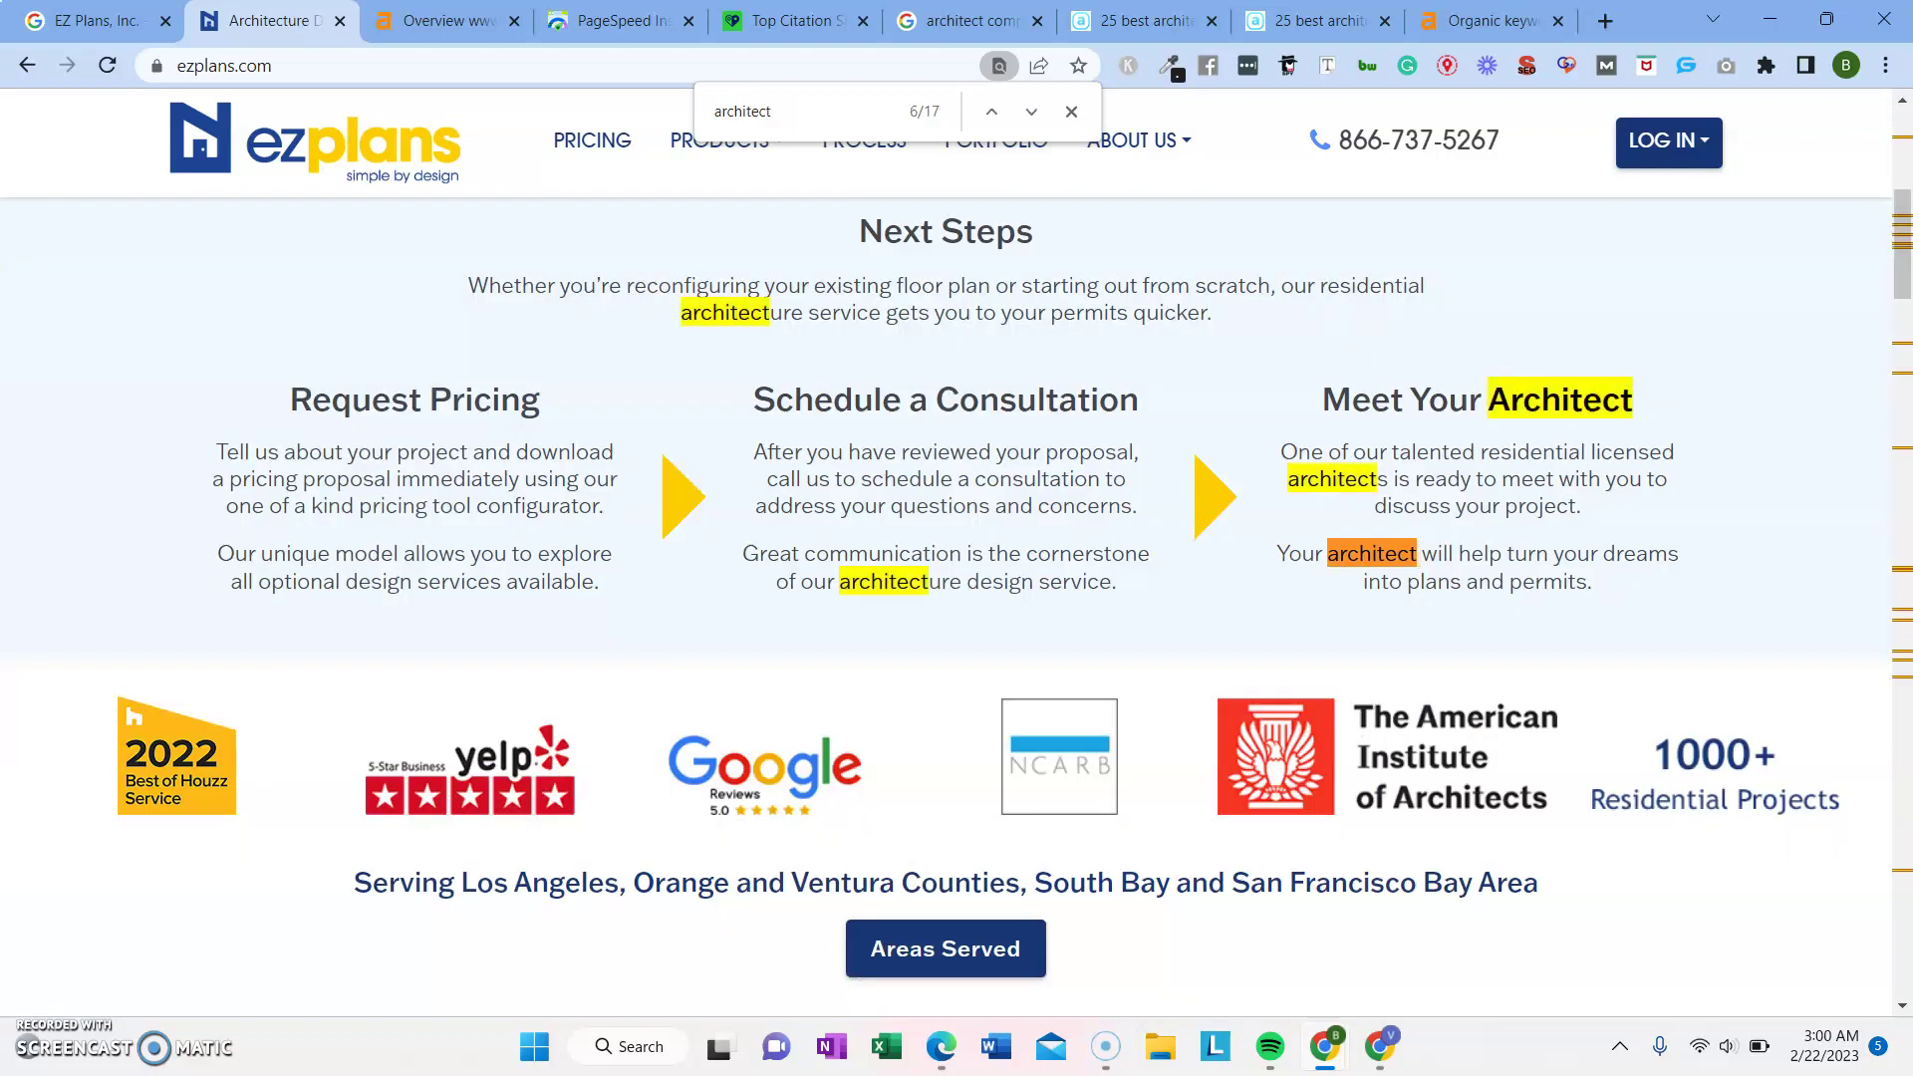
{"action": "key", "text": "BackSpace"}
{"action": "key", "text": "BackSpace"}
{"action": "key", "text": "BackSpace"}
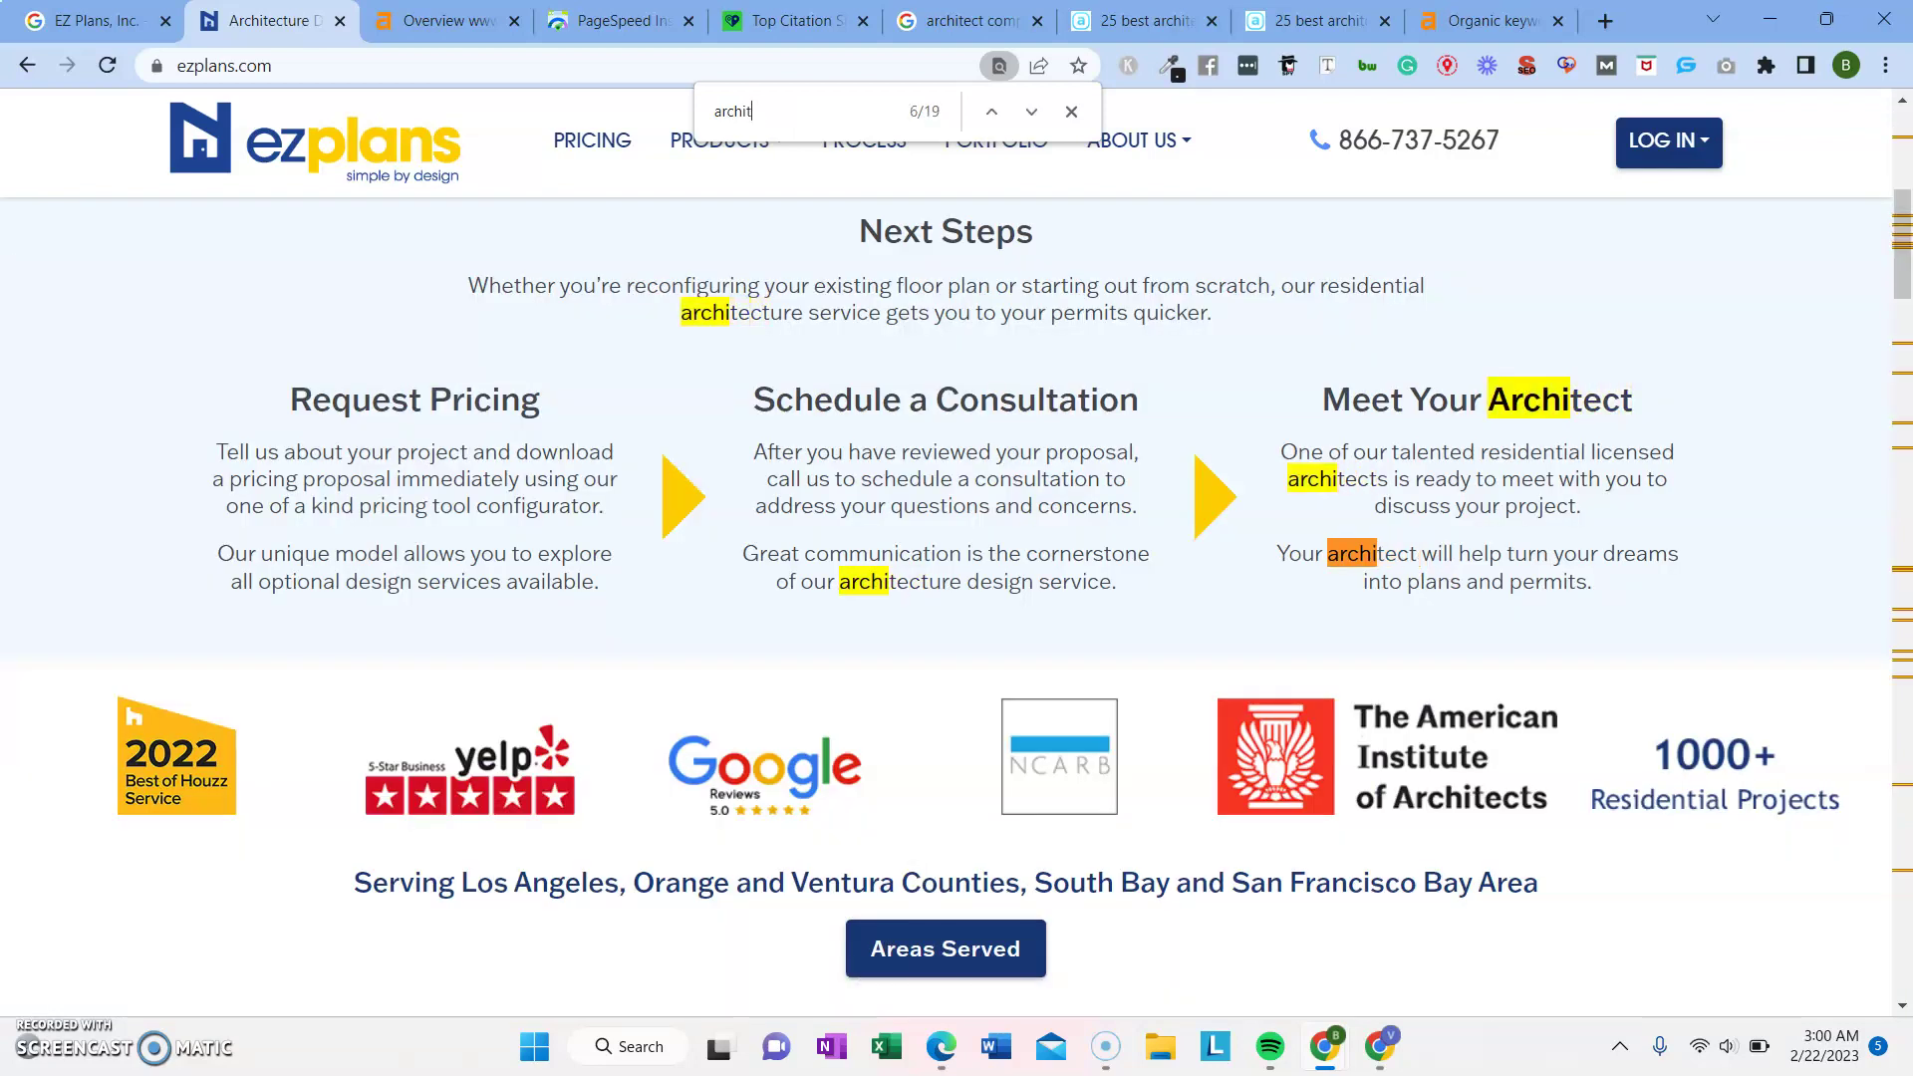
Search the homepage for 'los angeles' instead, finding one match, and return to the Ahrefs overview
{"action": "key", "text": "BackSpace"}
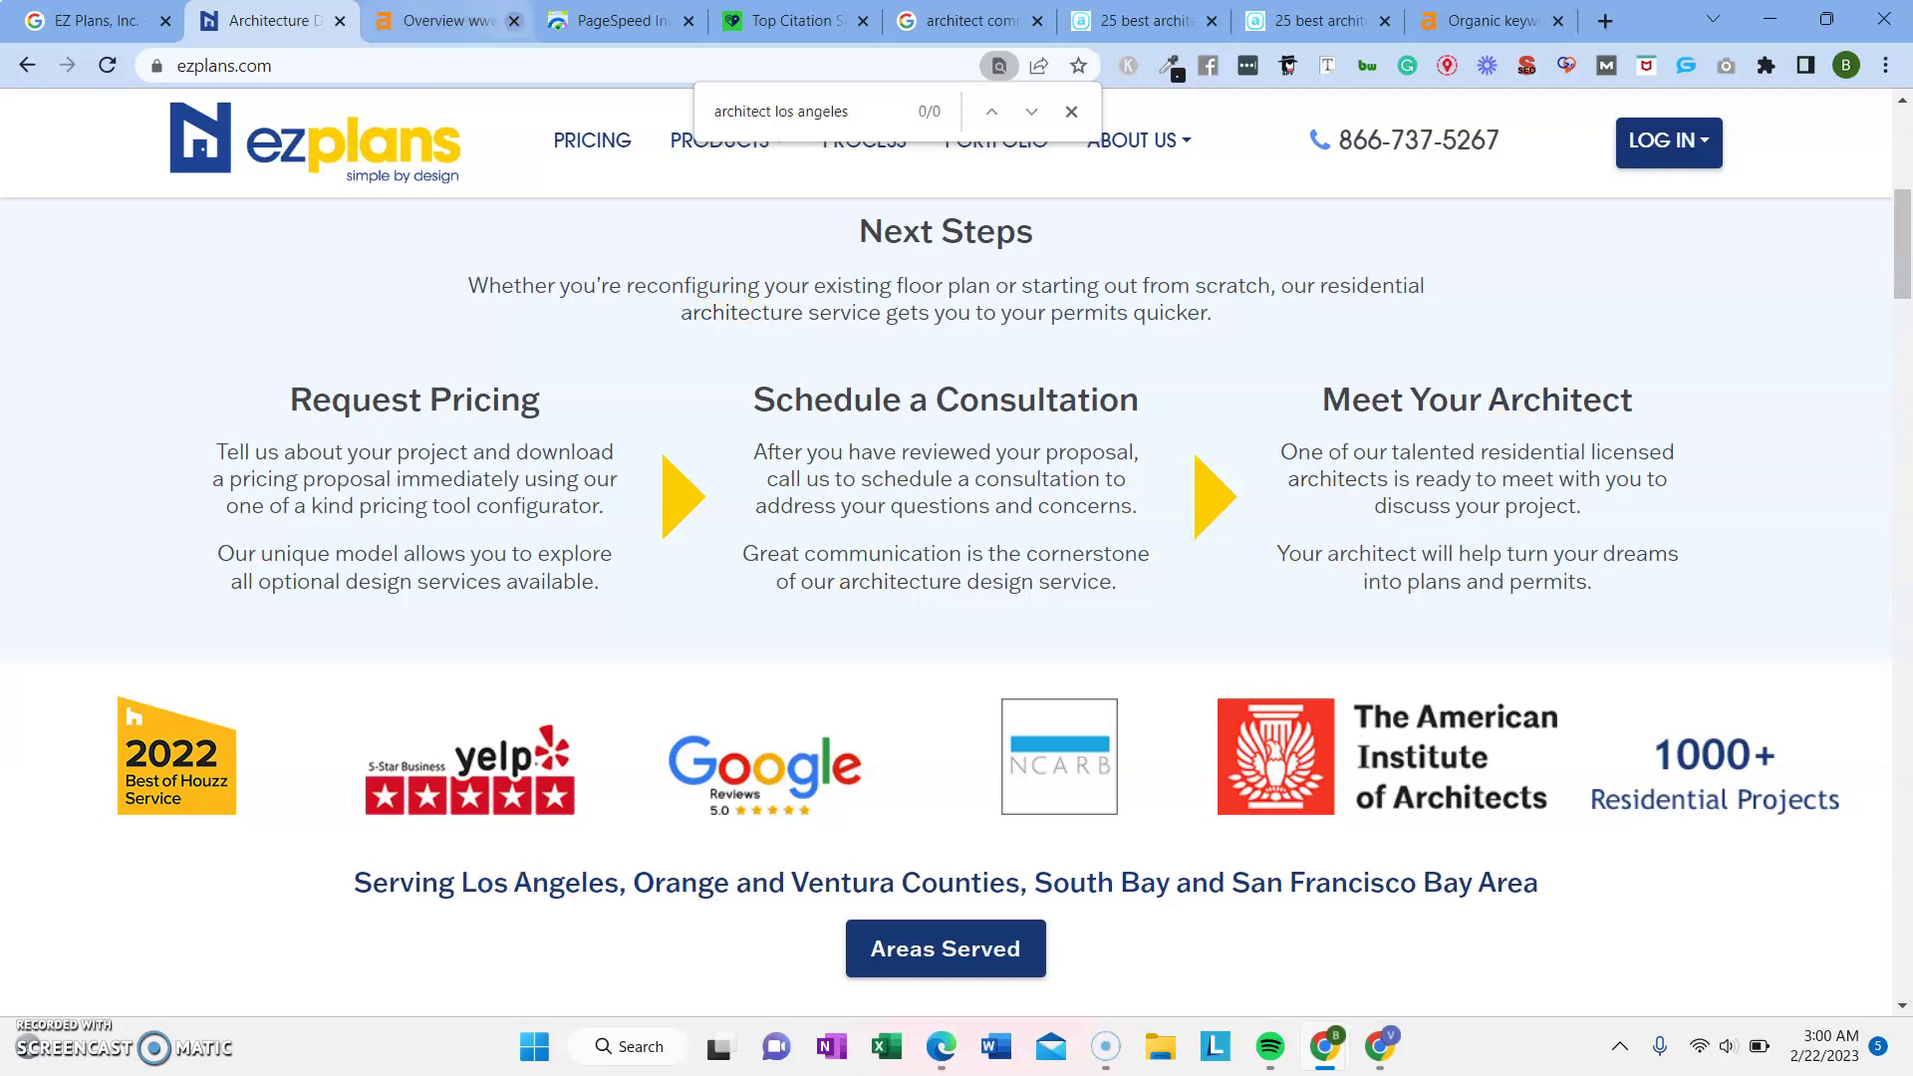
{"action": "key", "text": "BackSpace"}
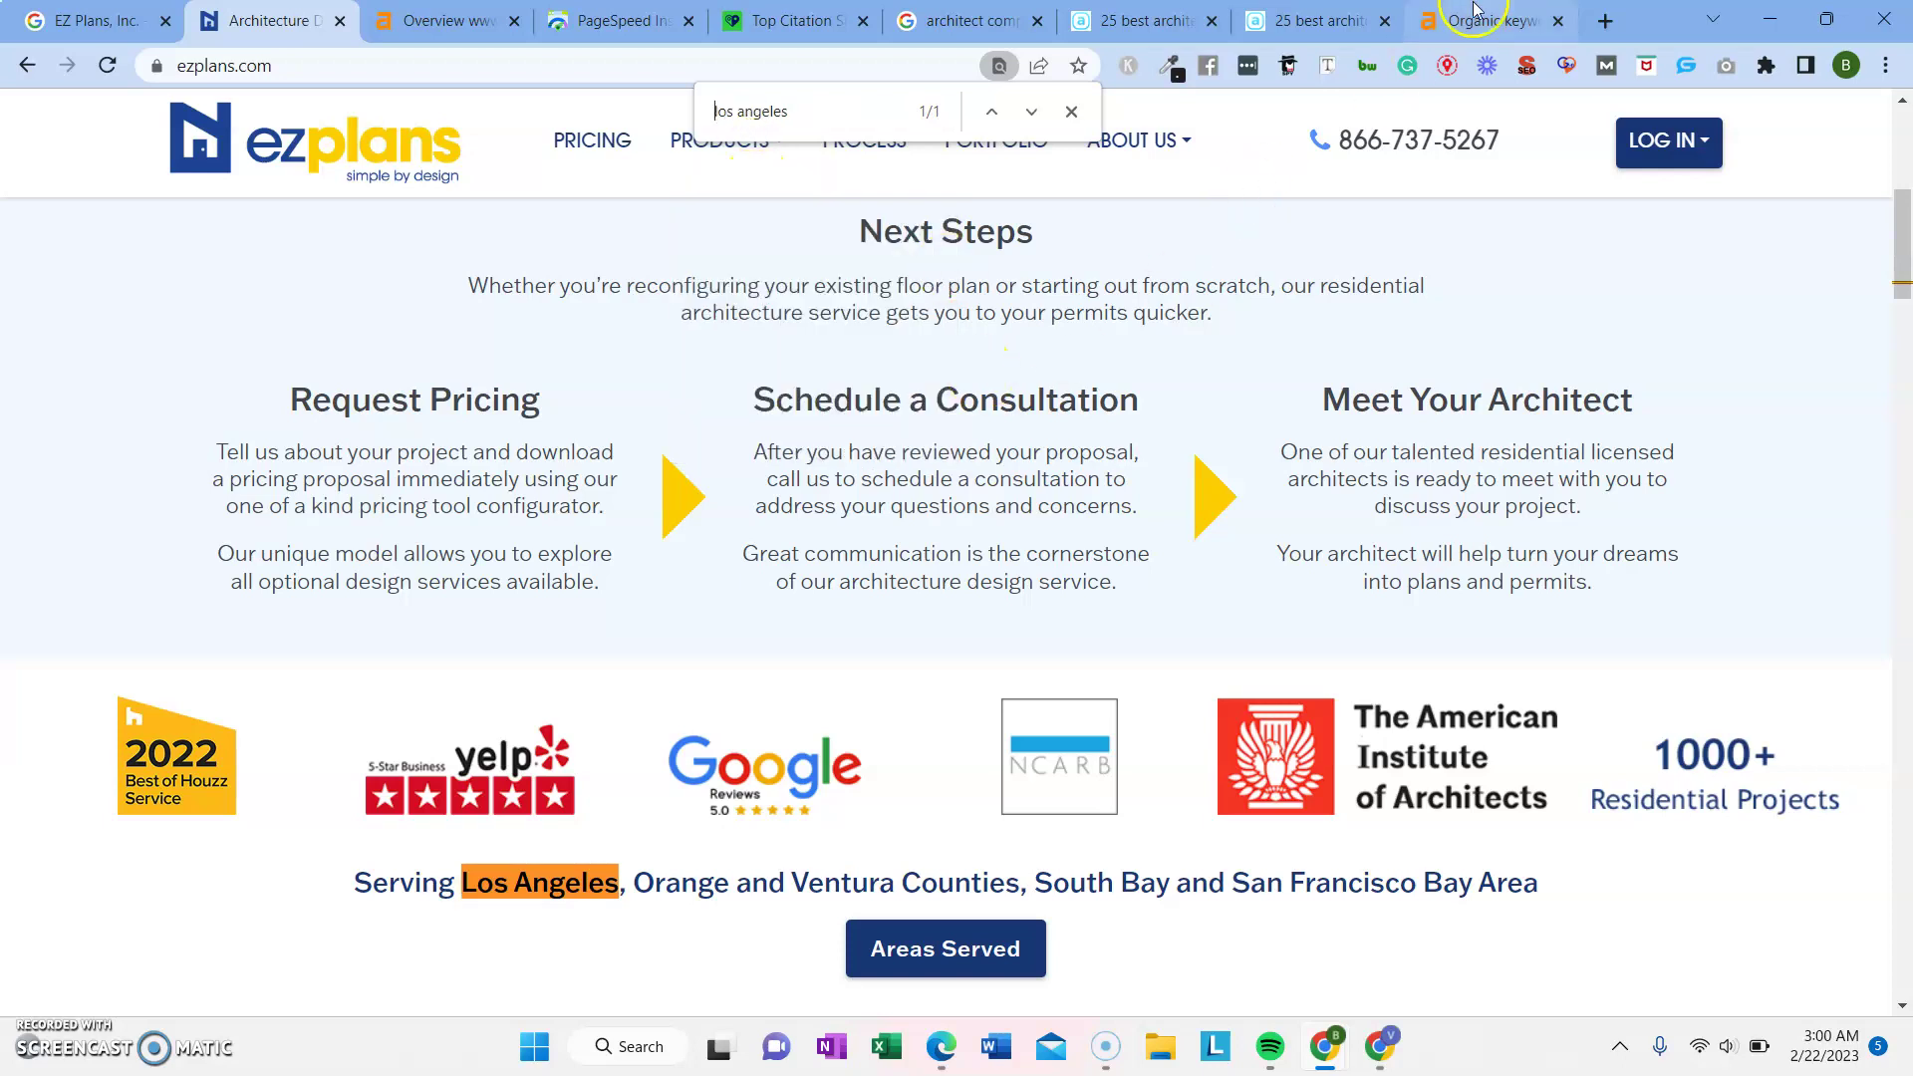
{"action": "left_click", "coordinate": [446, 19]}
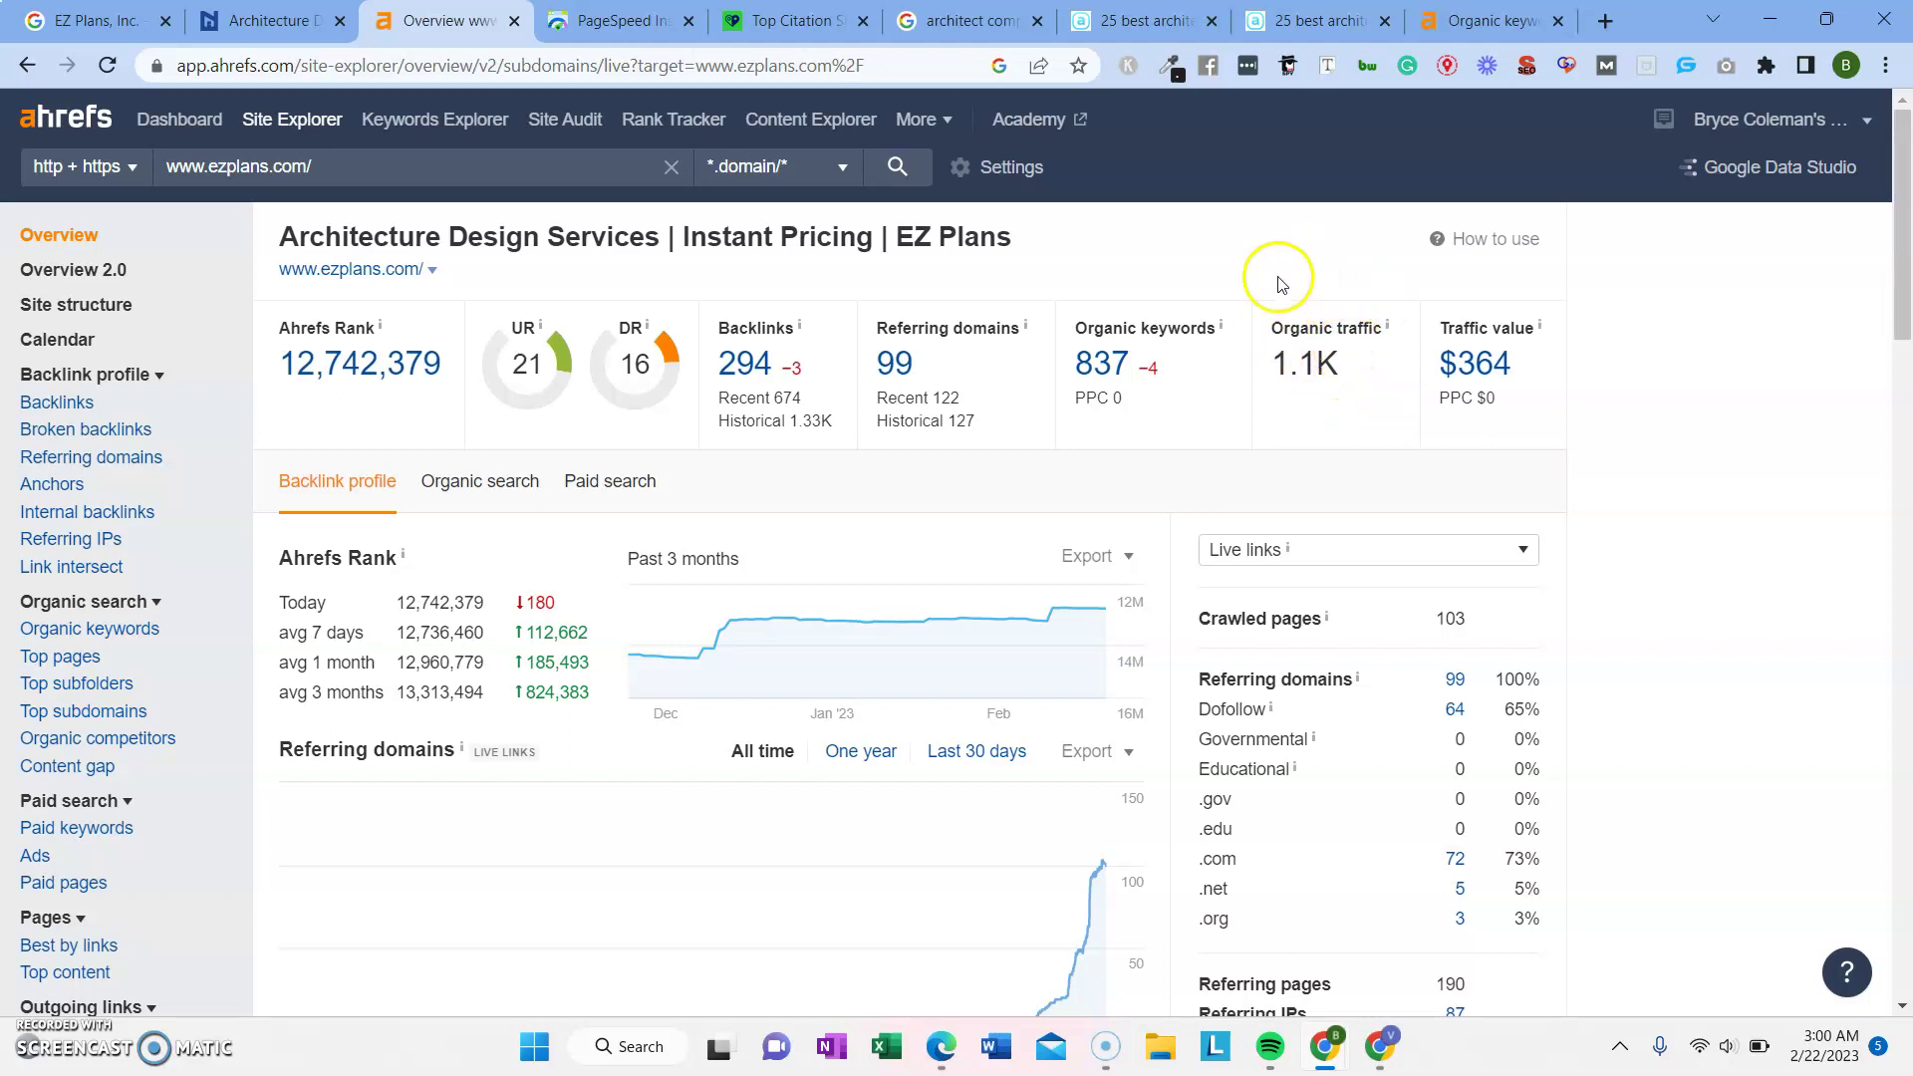
Open ezplans.com's organic keywords report (681 keywords) from the 837 count, comparing it with Archello's report
{"action": "left_click", "coordinate": [1096, 367]}
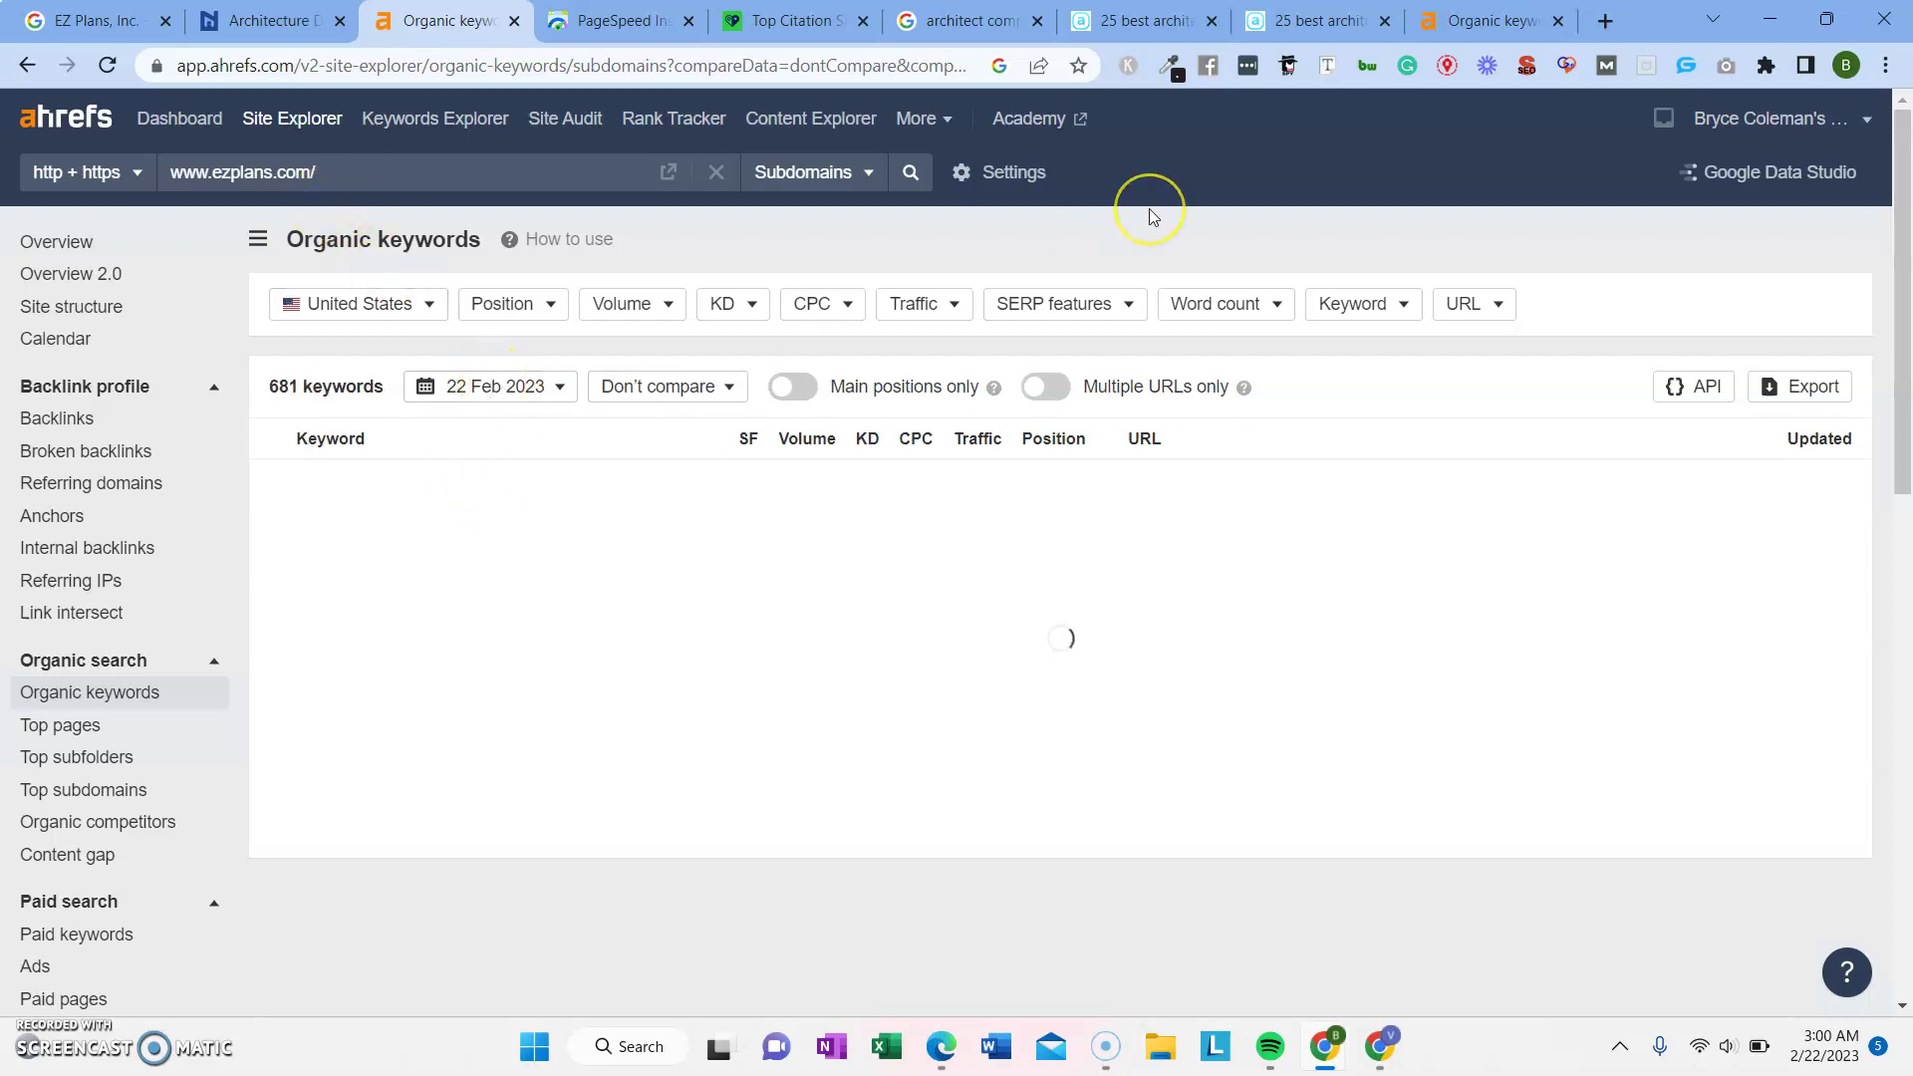
{"action": "left_click", "coordinate": [1485, 12]}
{"action": "scroll", "coordinate": [864, 314], "scroll_direction": "up", "scroll_amount": 2}
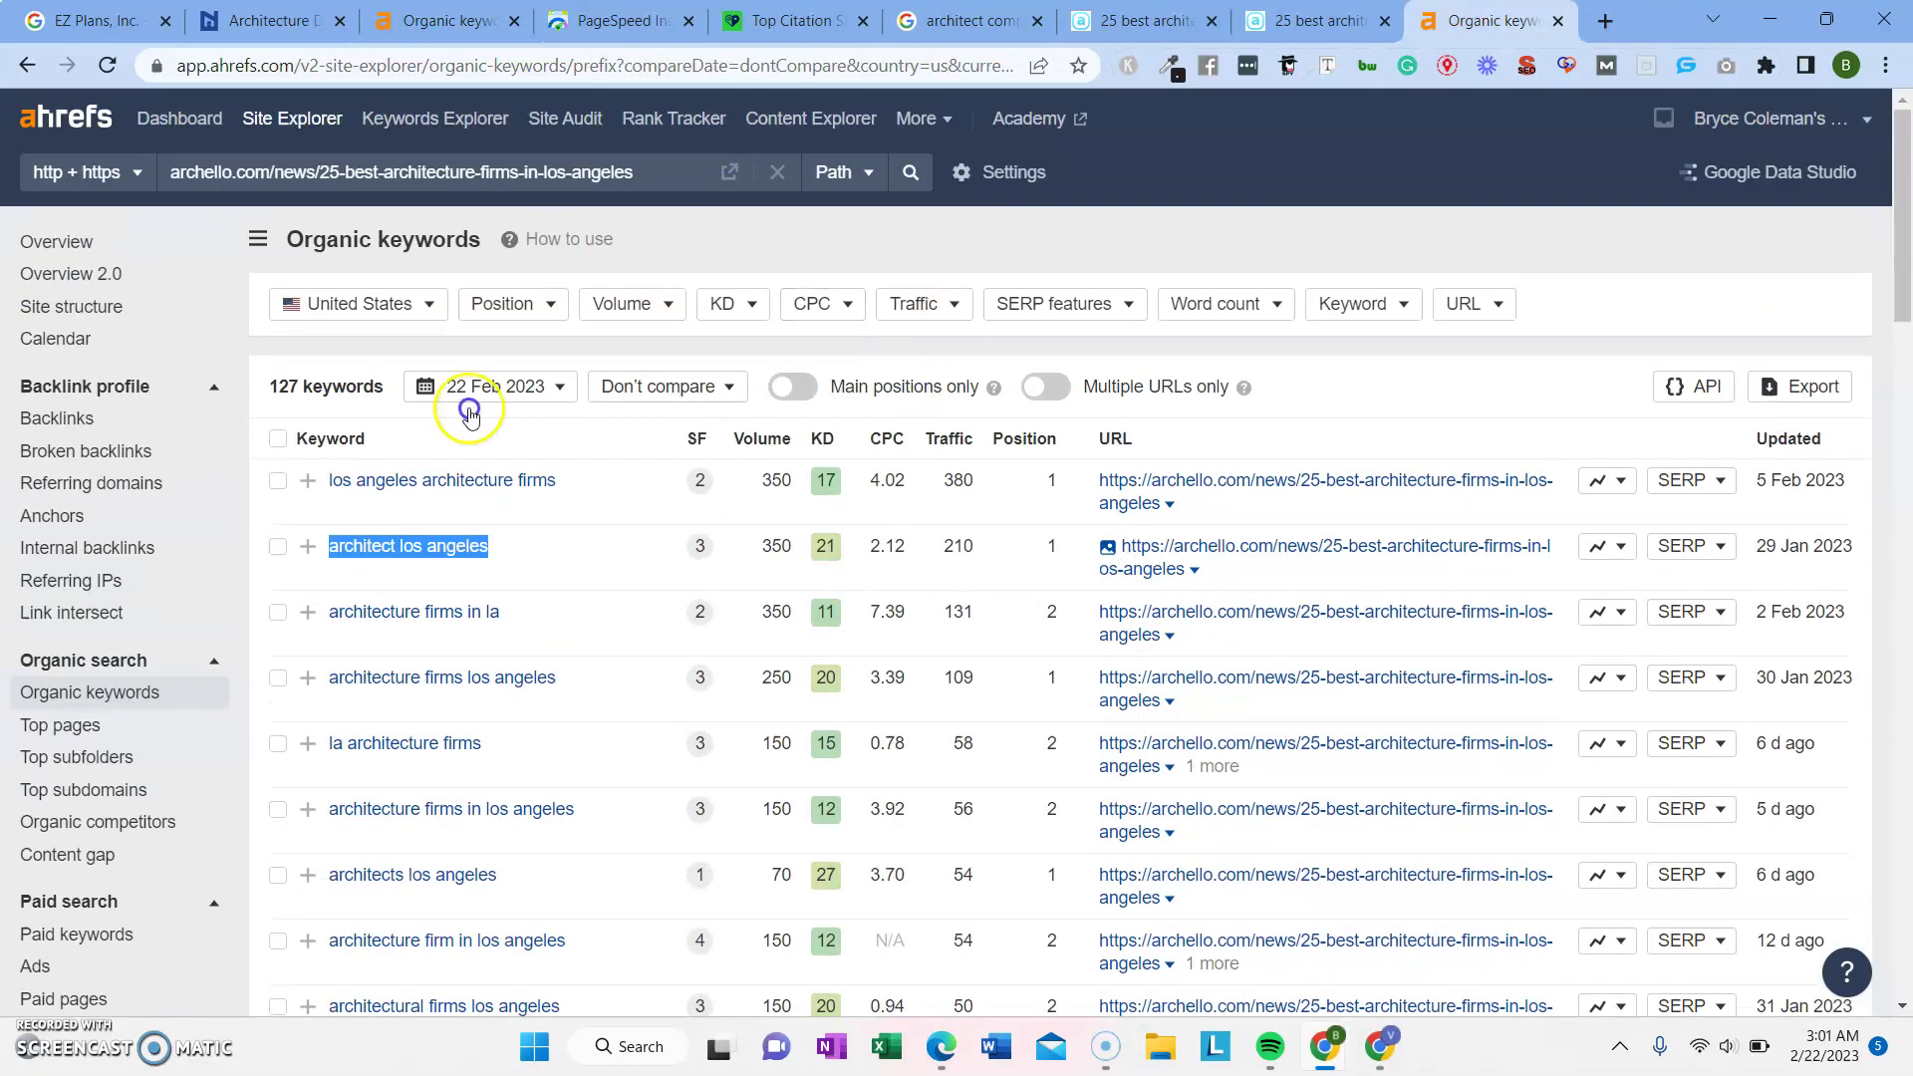
{"action": "left_click", "coordinate": [448, 20]}
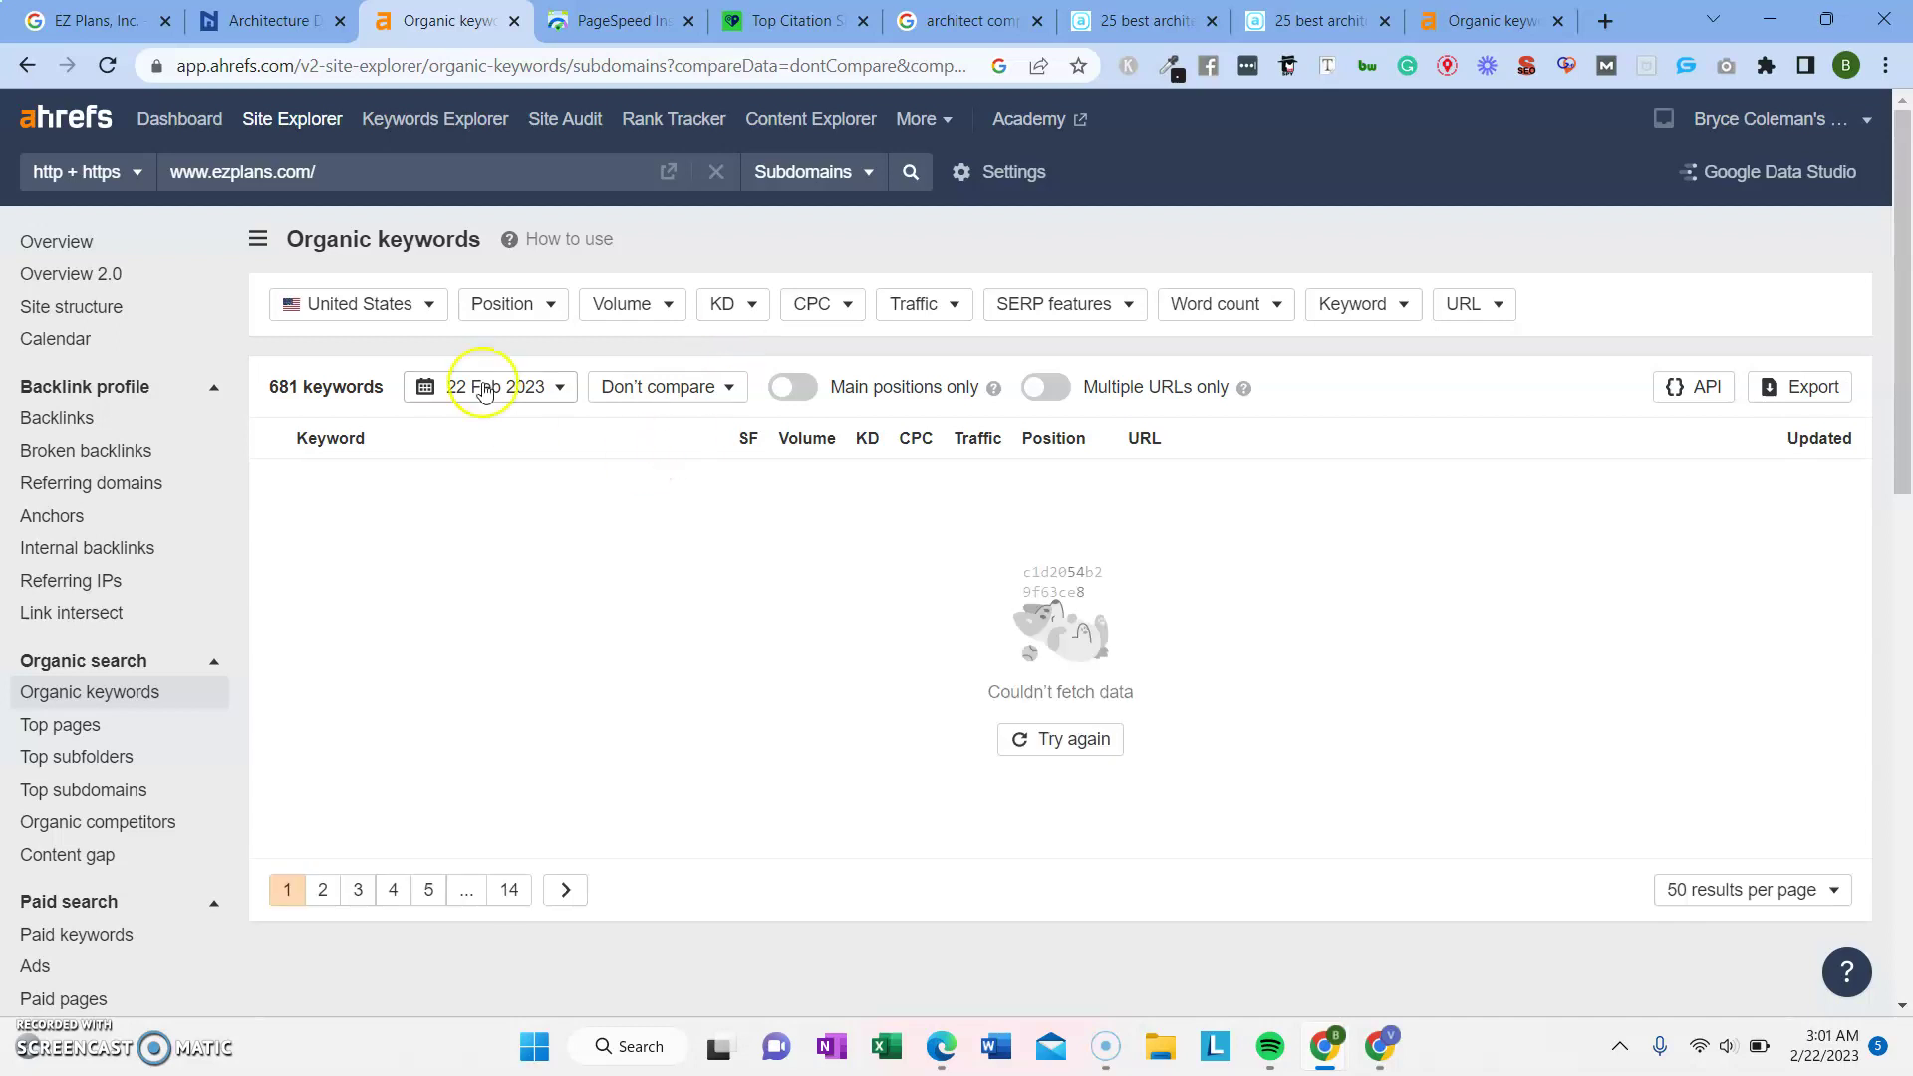
{"action": "left_click", "coordinate": [79, 275]}
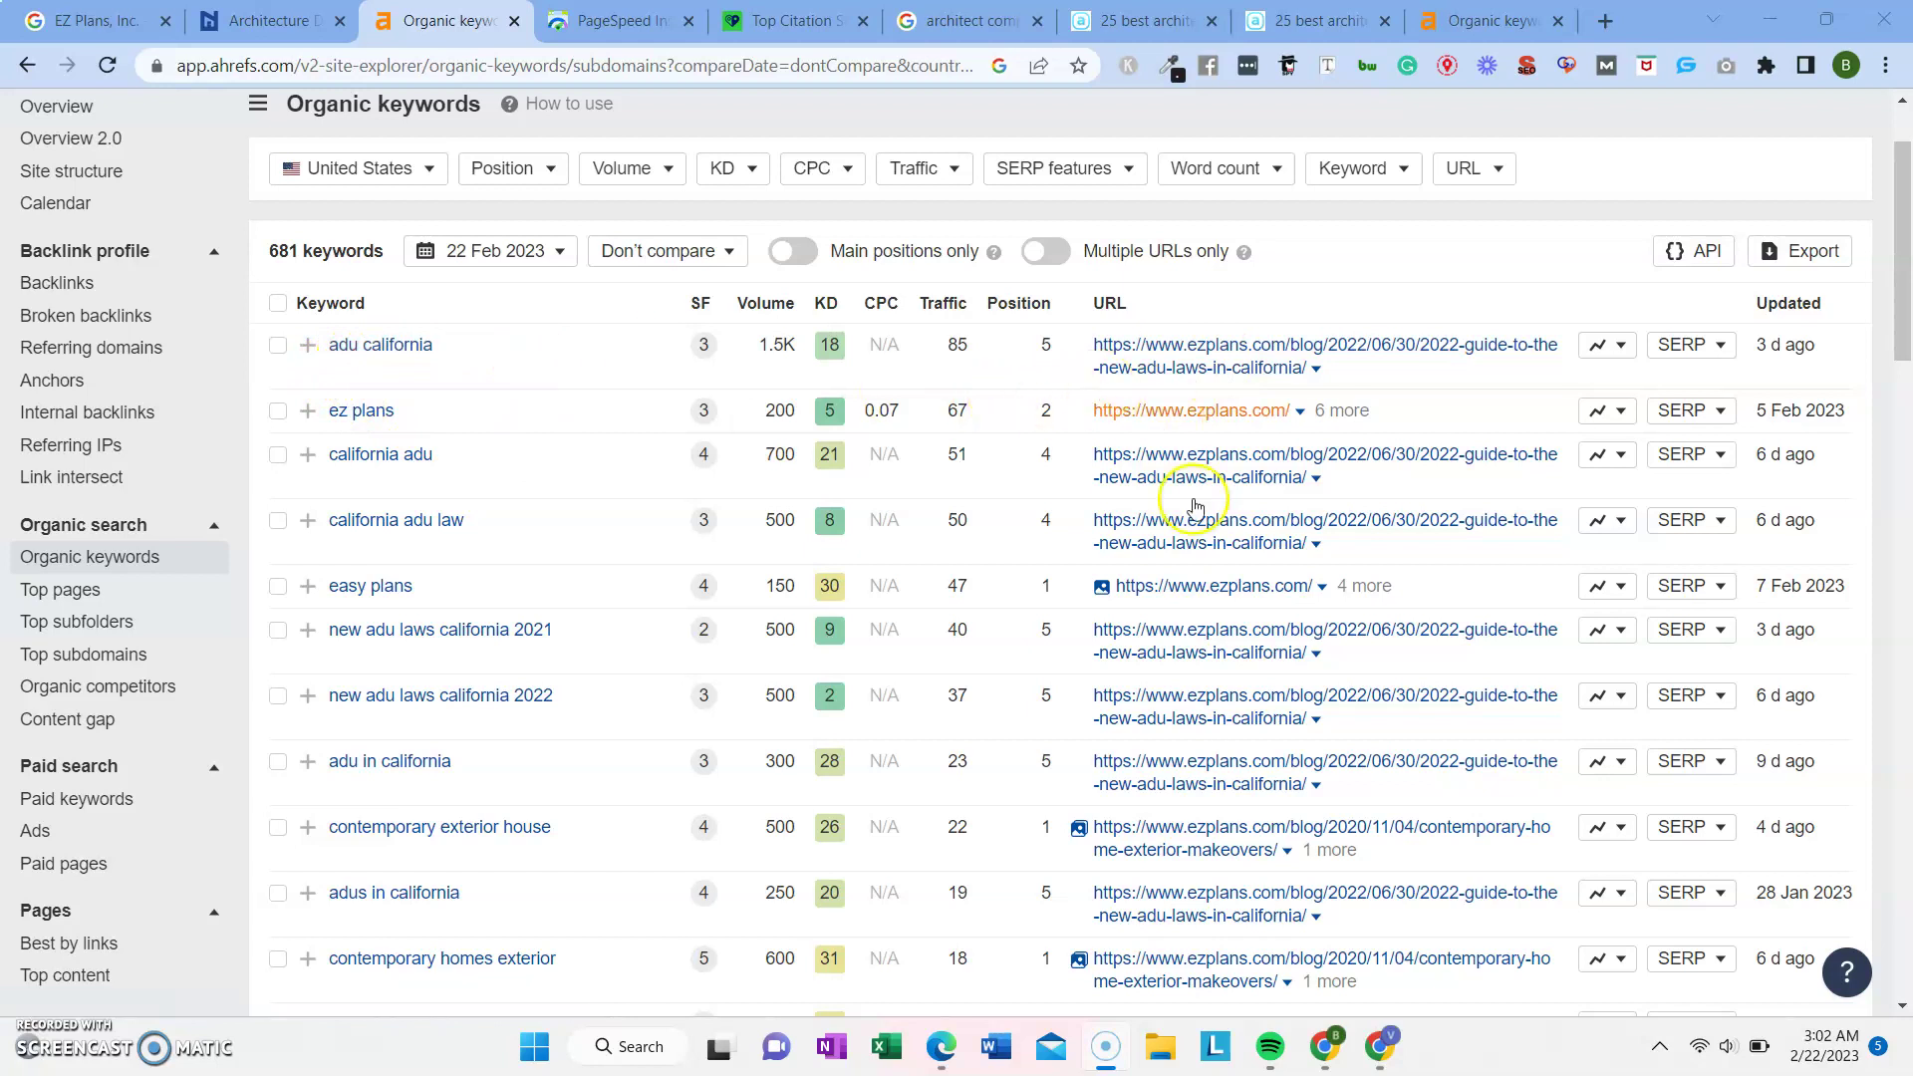
{"action": "scroll", "coordinate": [1236, 597], "scroll_direction": "down", "scroll_amount": 2}
{"action": "key", "text": "ctrl+shift+Tab"}
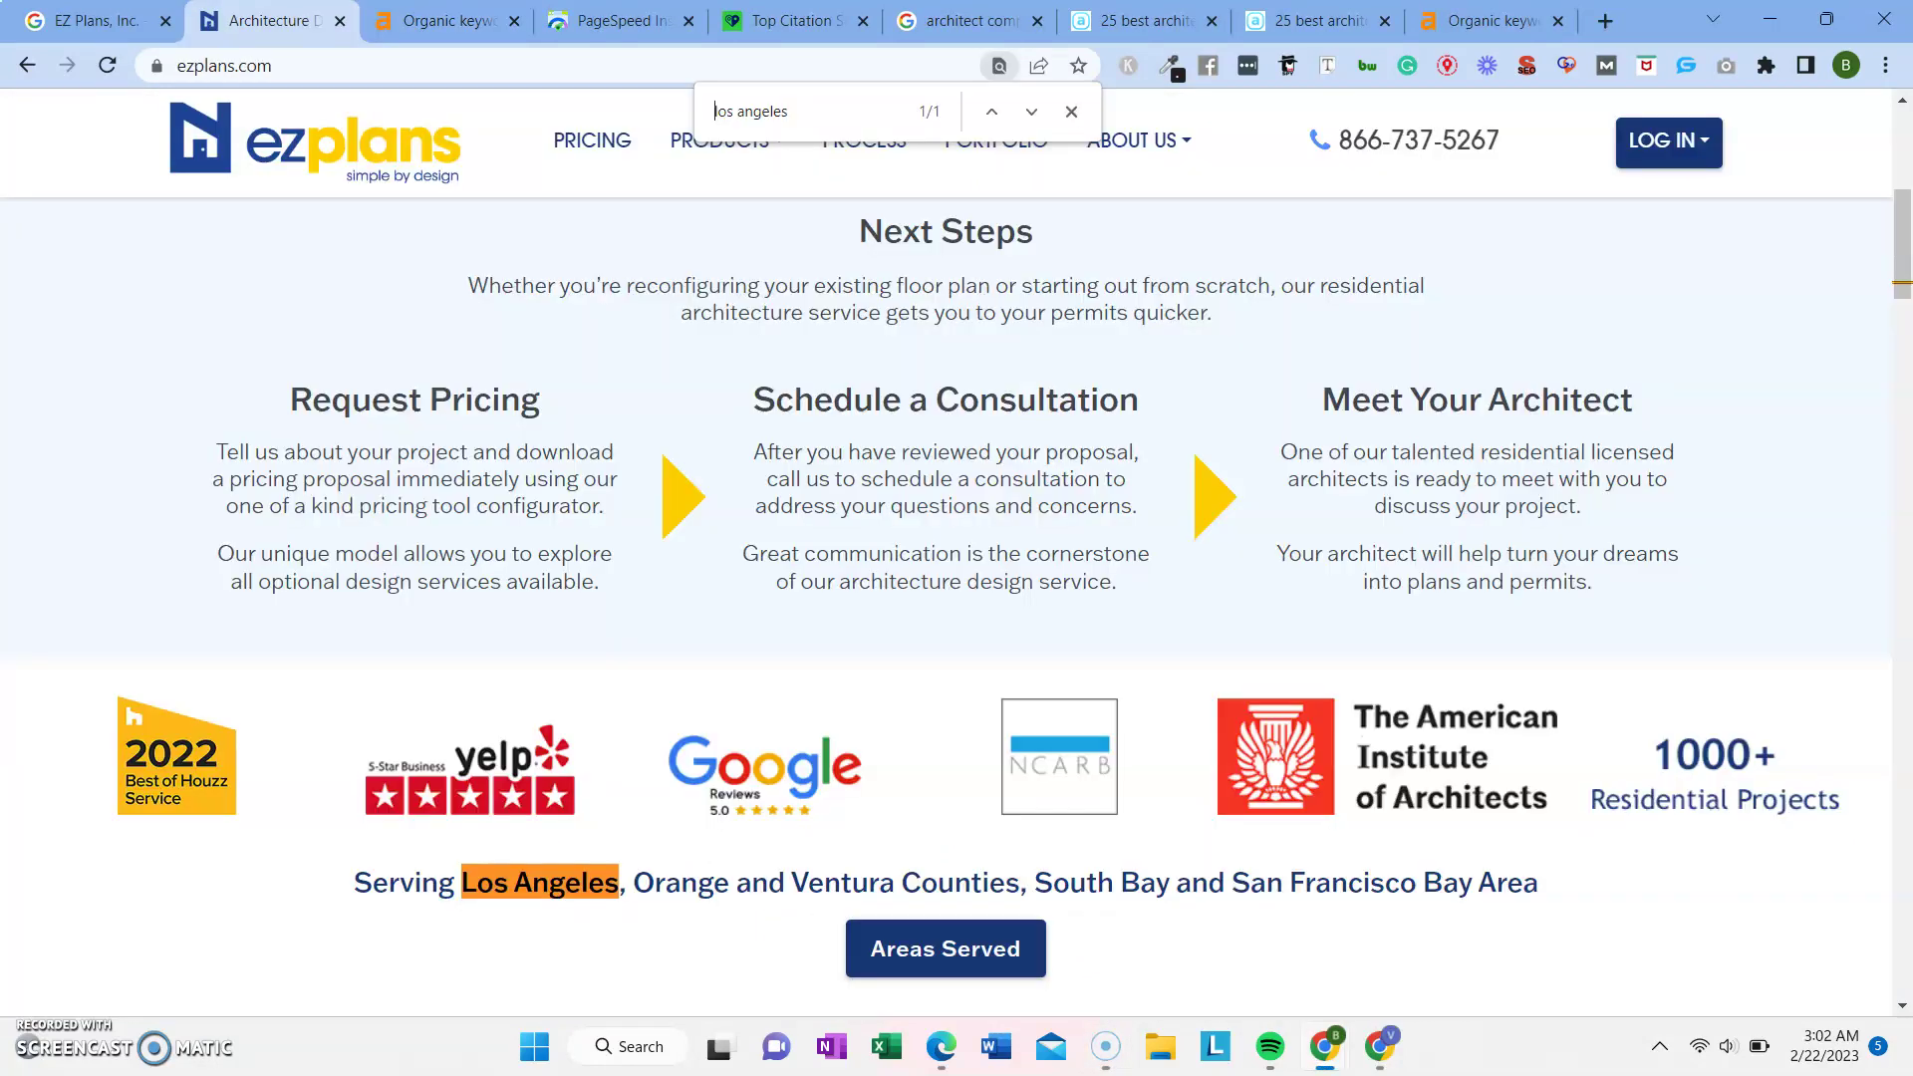
{"action": "scroll", "coordinate": [737, 299], "scroll_direction": "down", "scroll_amount": 15}
{"action": "scroll", "coordinate": [737, 299], "scroll_direction": "up", "scroll_amount": 5}
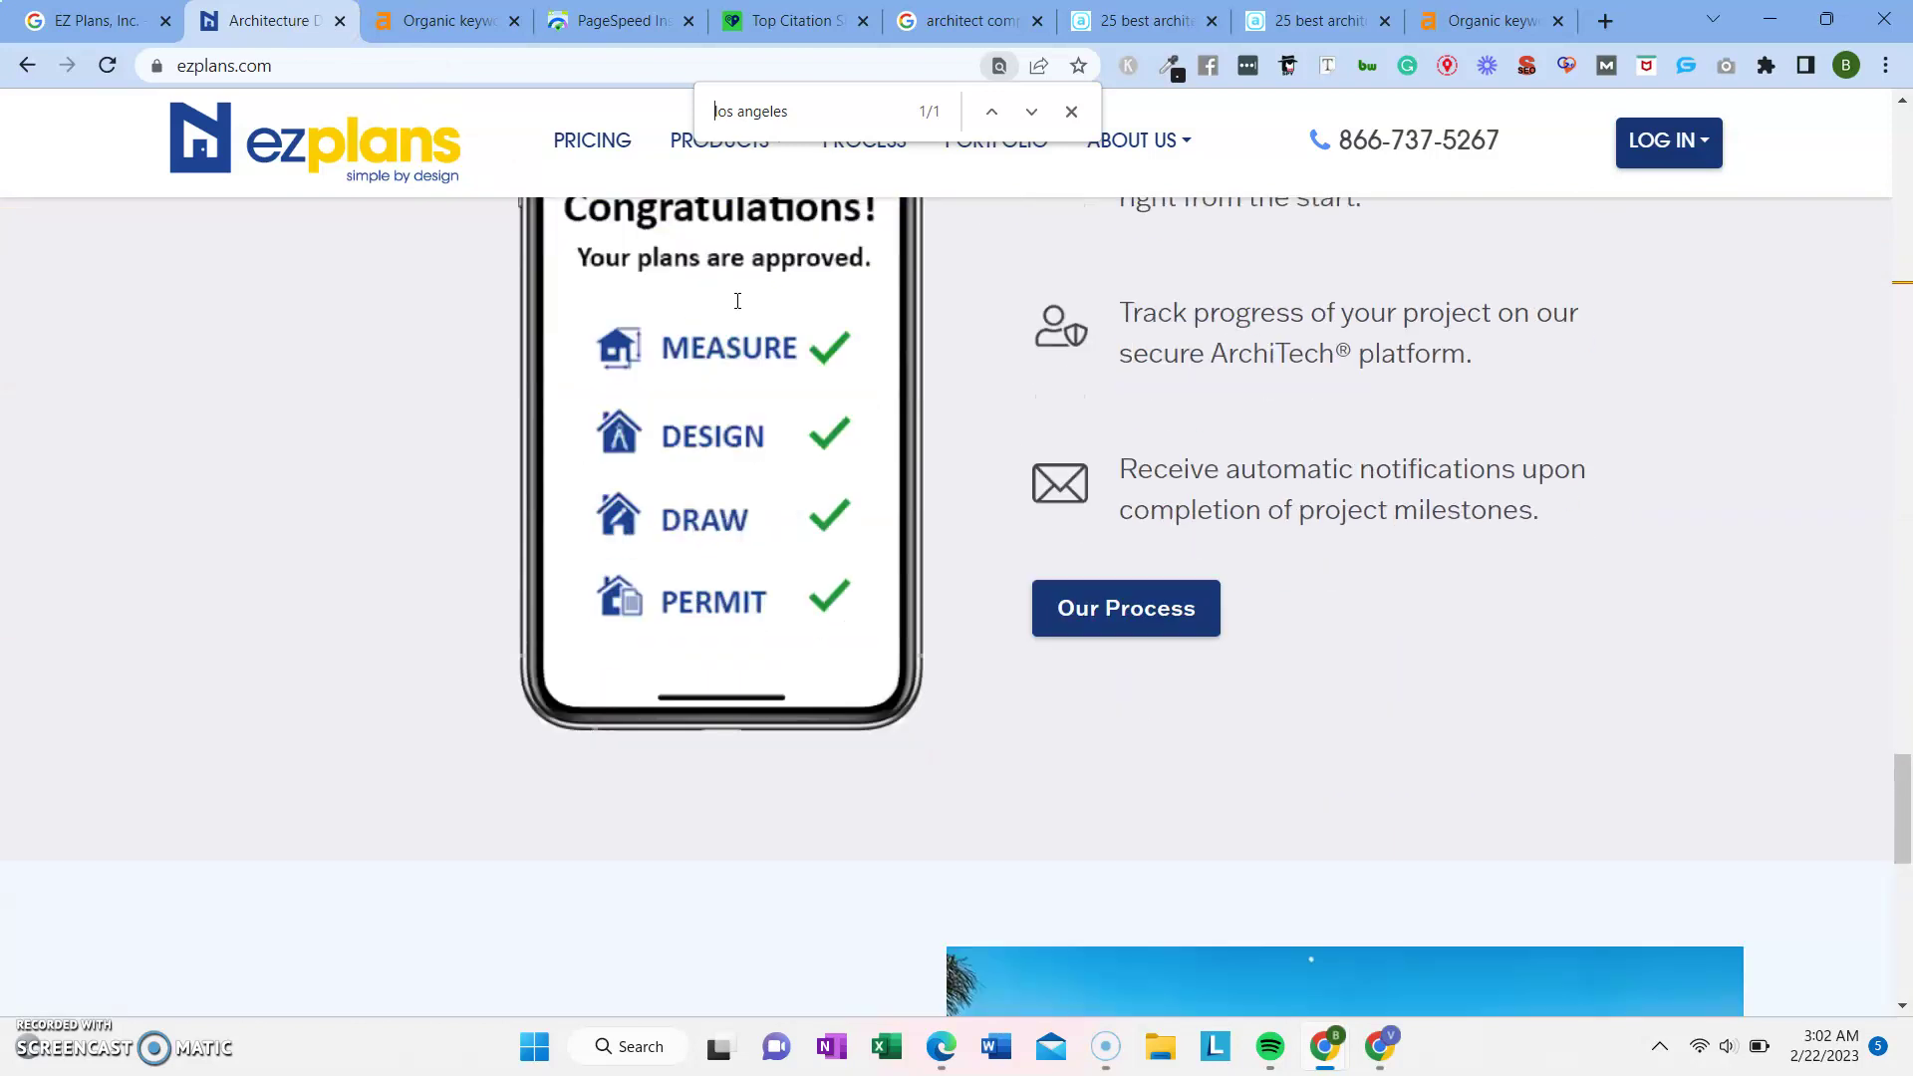
{"action": "scroll", "coordinate": [737, 299], "scroll_direction": "down", "scroll_amount": 7}
{"action": "key", "text": "ctrl+Tab"}
{"action": "scroll", "coordinate": [1037, 395], "scroll_direction": "up", "scroll_amount": 3}
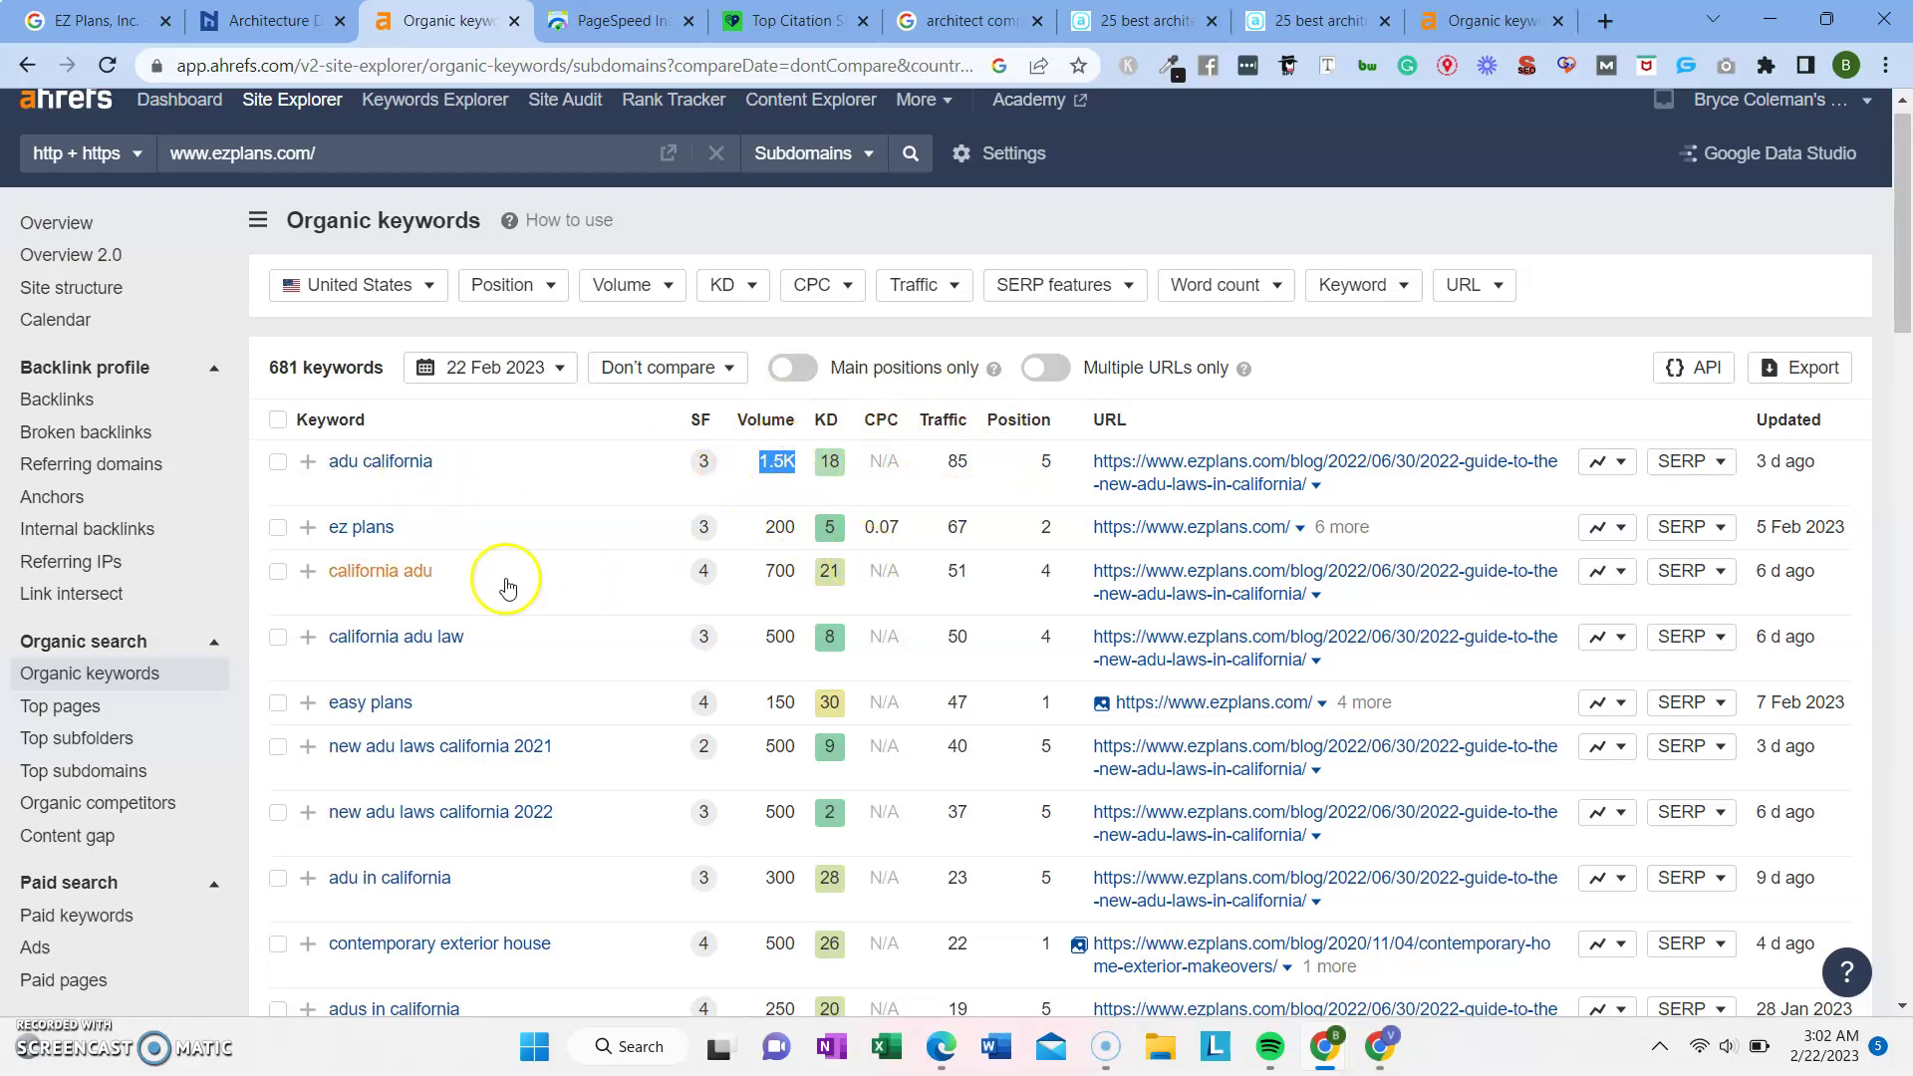
{"action": "scroll", "coordinate": [775, 533], "scroll_direction": "down", "scroll_amount": 2}
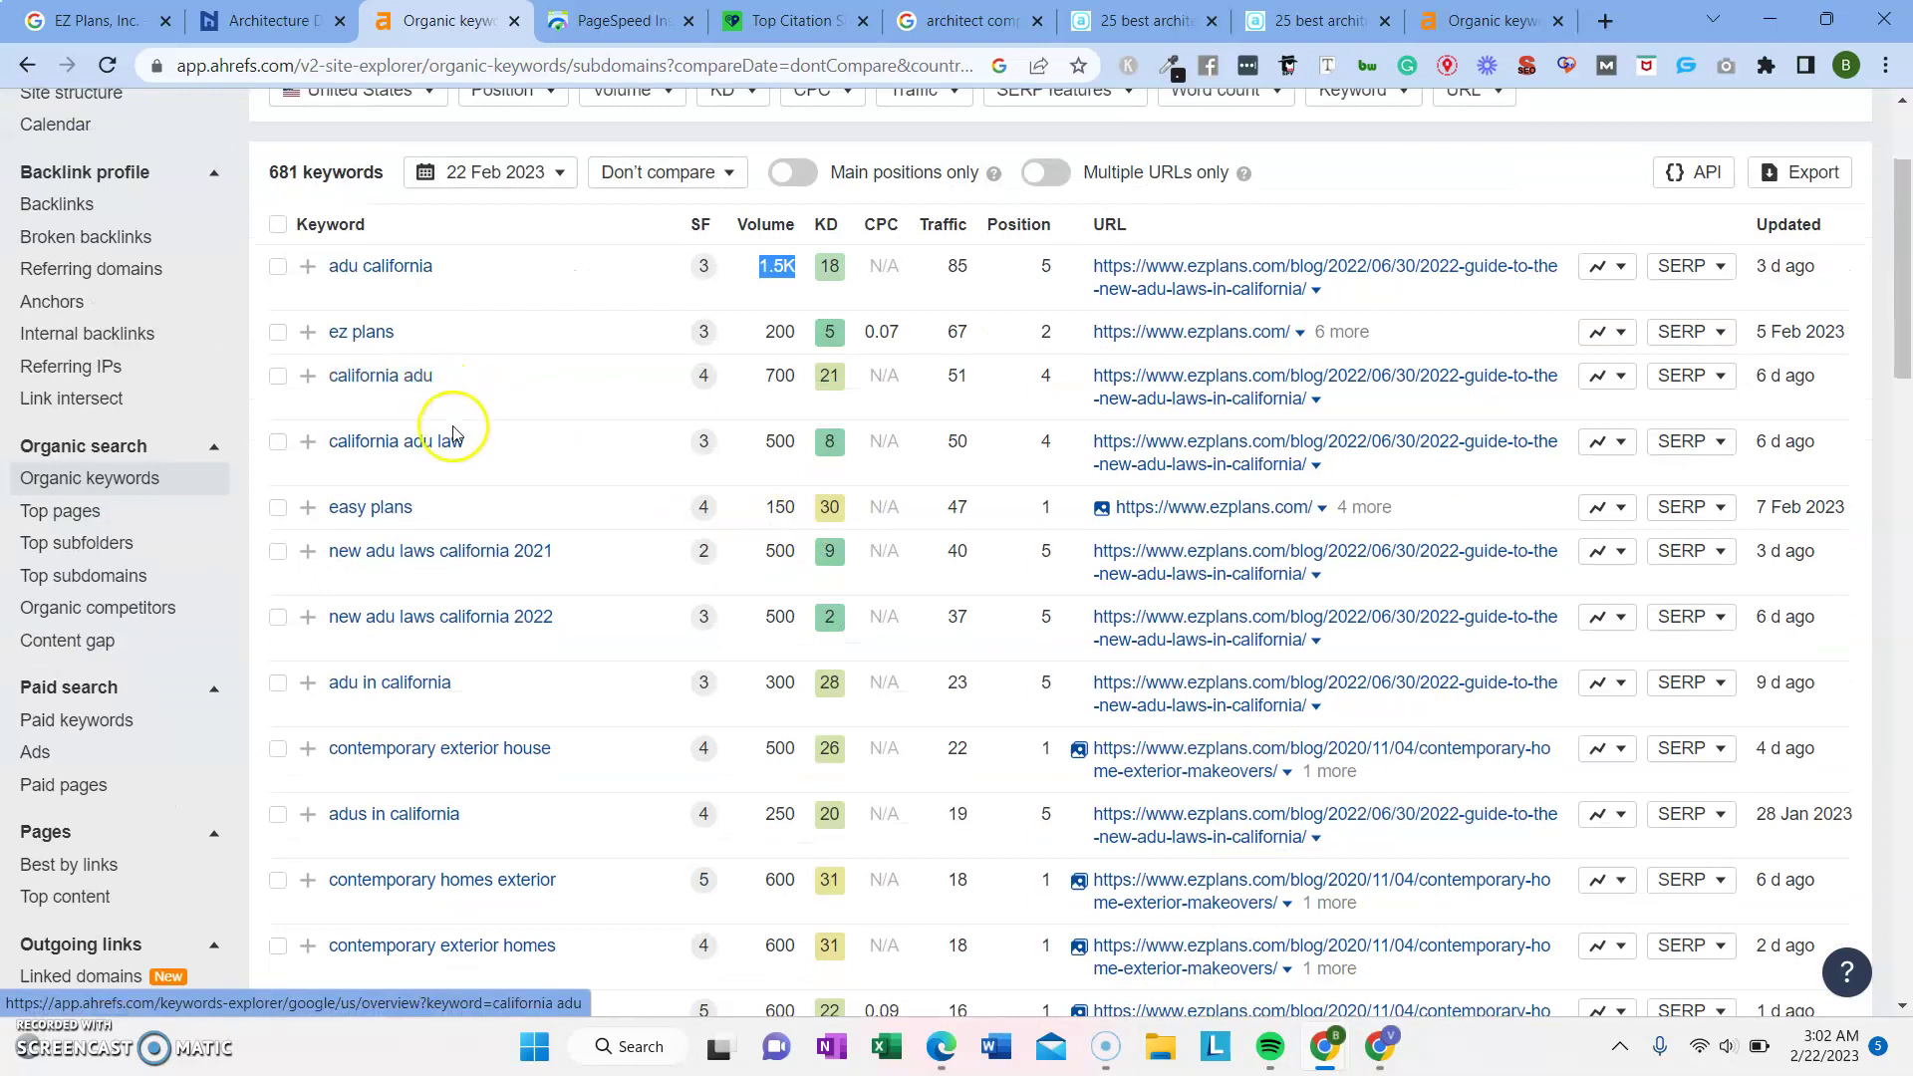
{"action": "scroll", "coordinate": [444, 564], "scroll_direction": "down", "scroll_amount": 2}
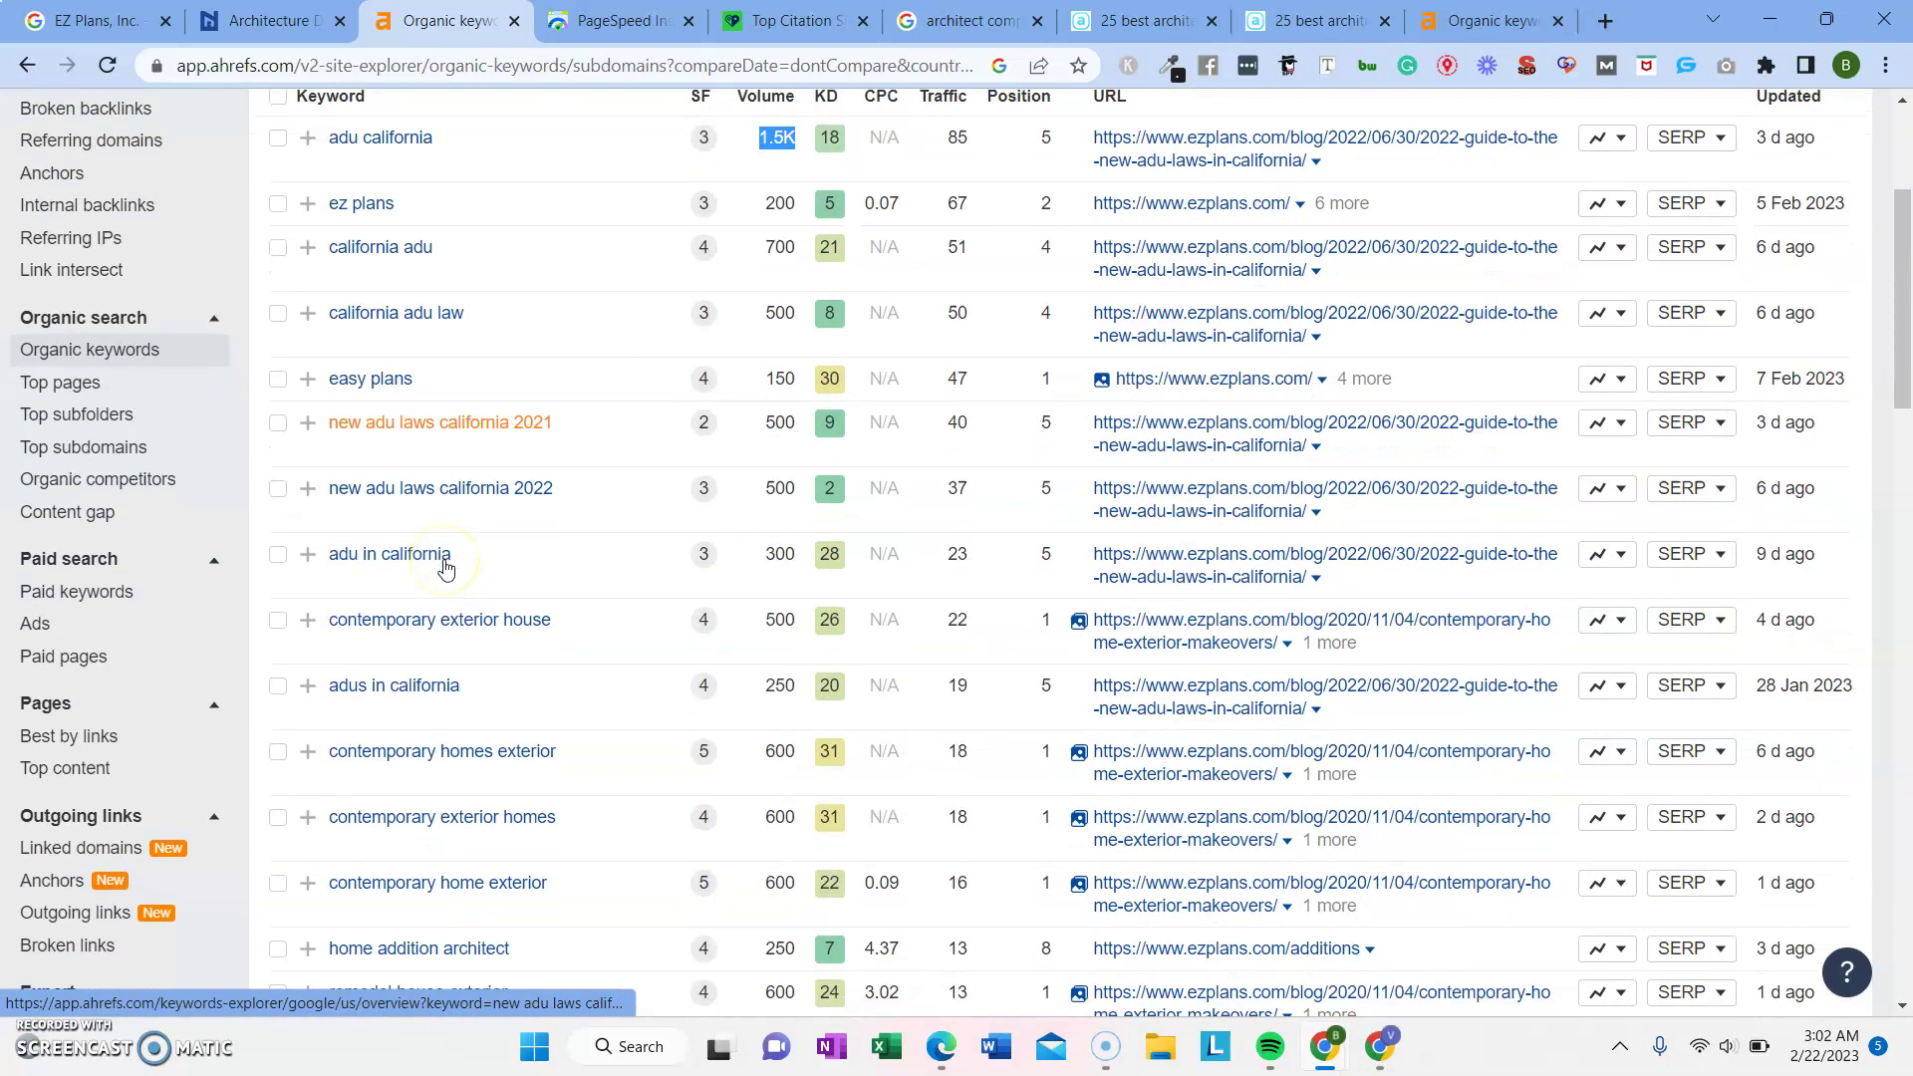
{"action": "scroll", "coordinate": [444, 567], "scroll_direction": "down", "scroll_amount": 3}
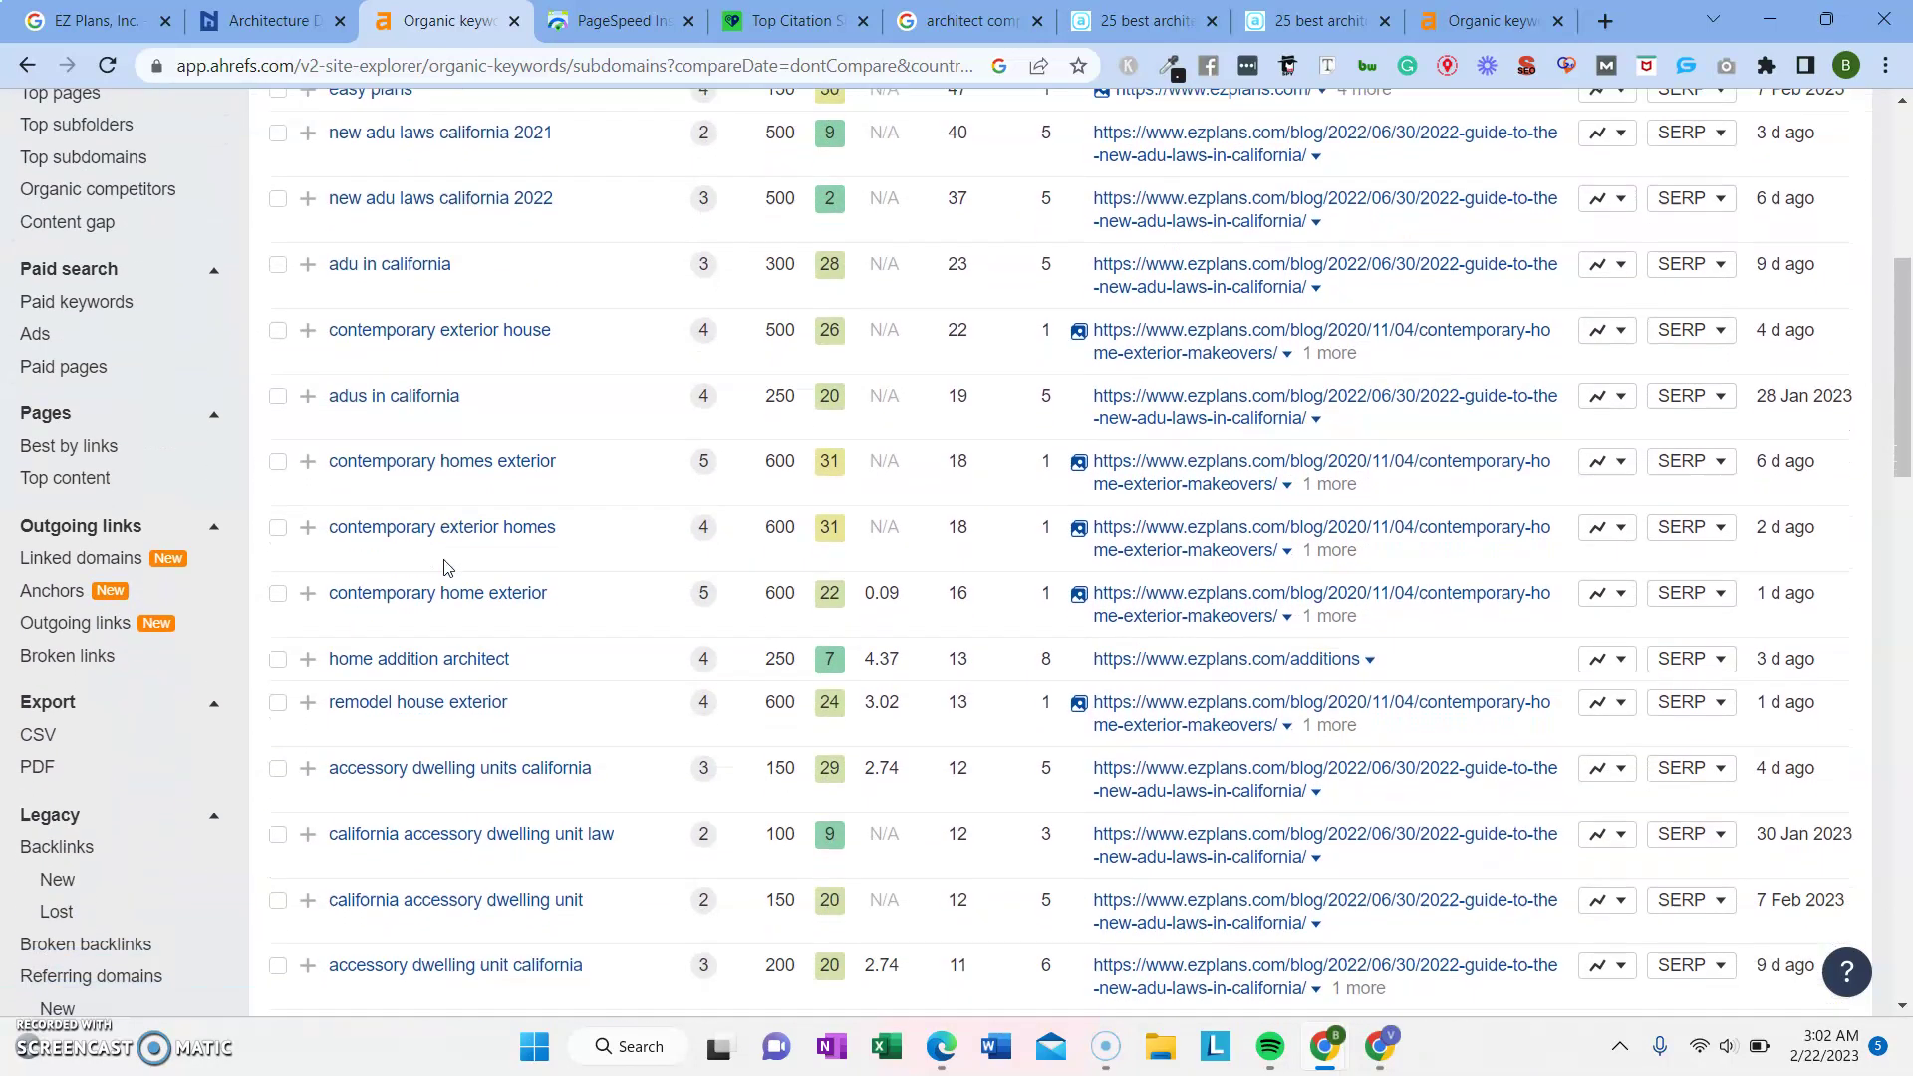
{"action": "scroll", "coordinate": [445, 567], "scroll_direction": "down", "scroll_amount": 2}
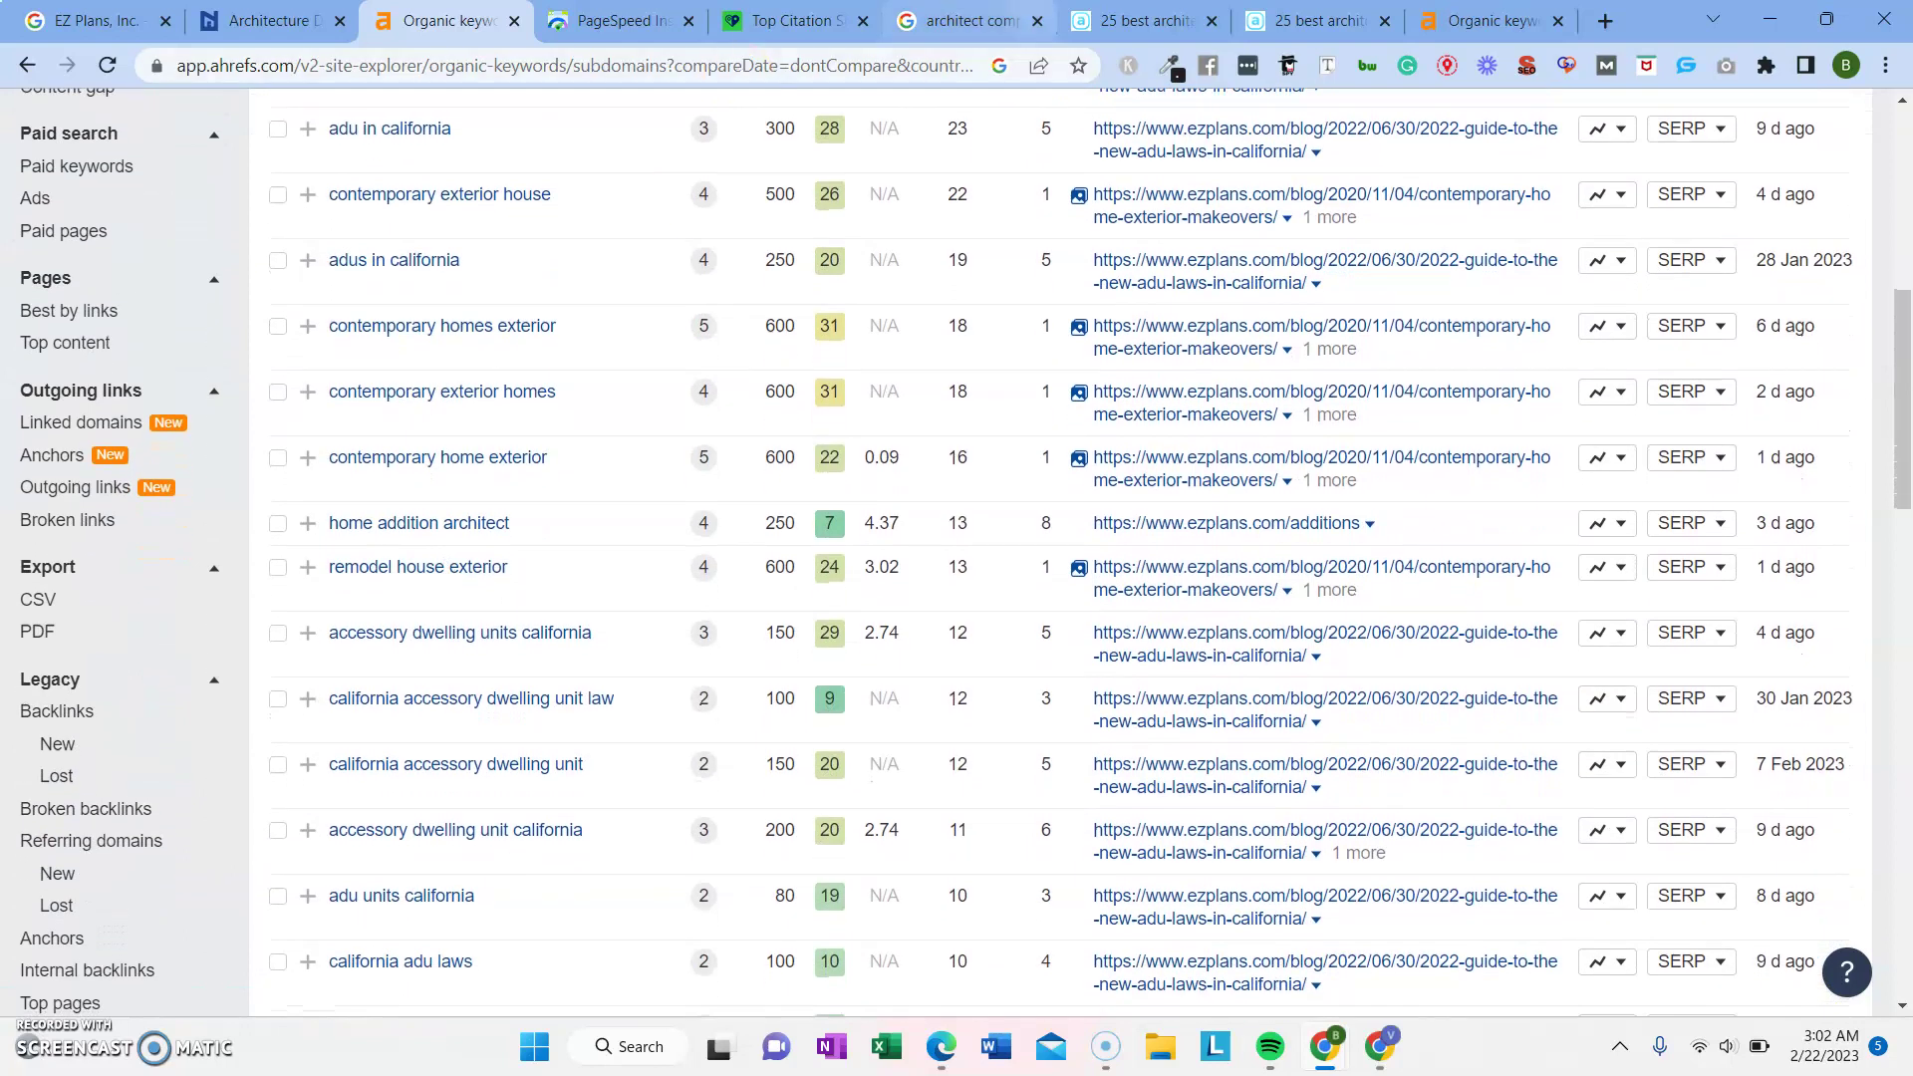
Search Google for 'adu maker in los angeles' and scroll through the ADU builder results
{"action": "left_click", "coordinate": [968, 20]}
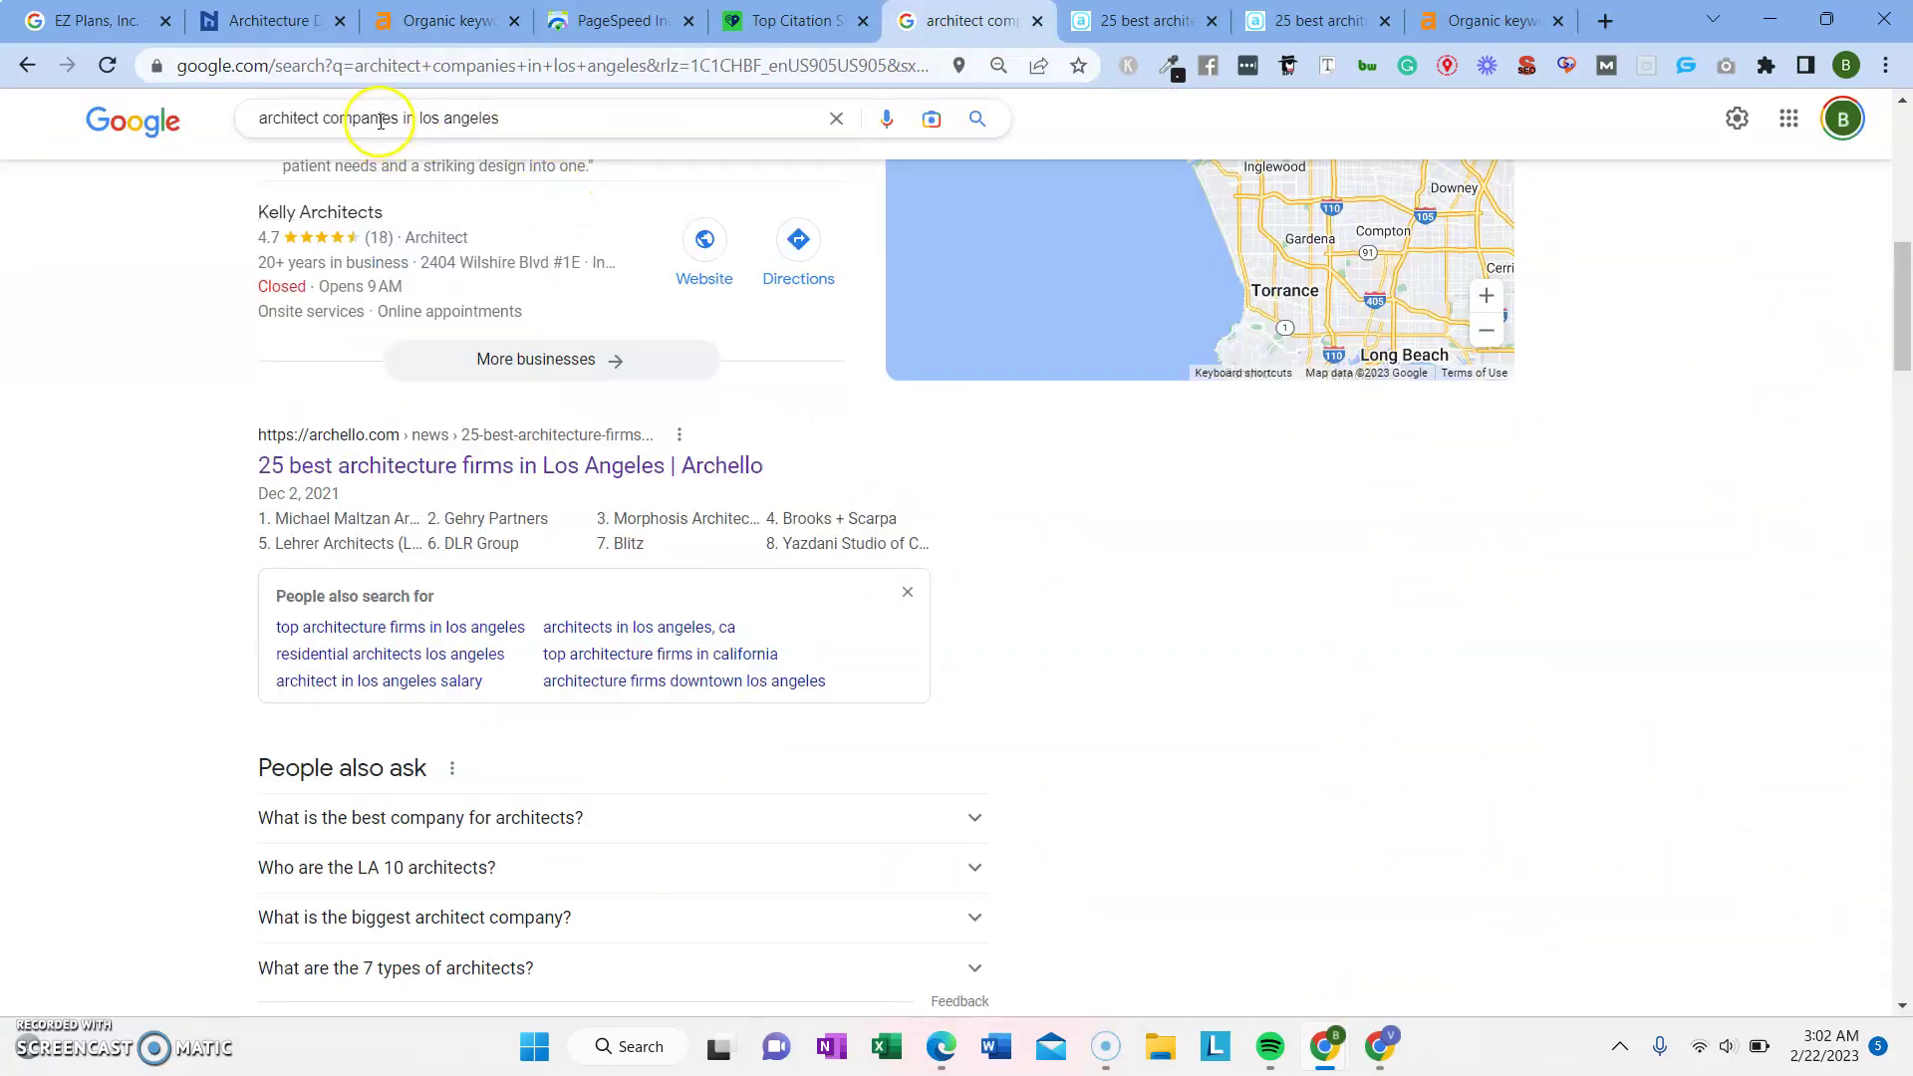
{"action": "left_click_drag", "start_coordinate": [402, 118], "coordinate": [127, 115]}
{"action": "type", "text": "adu "}
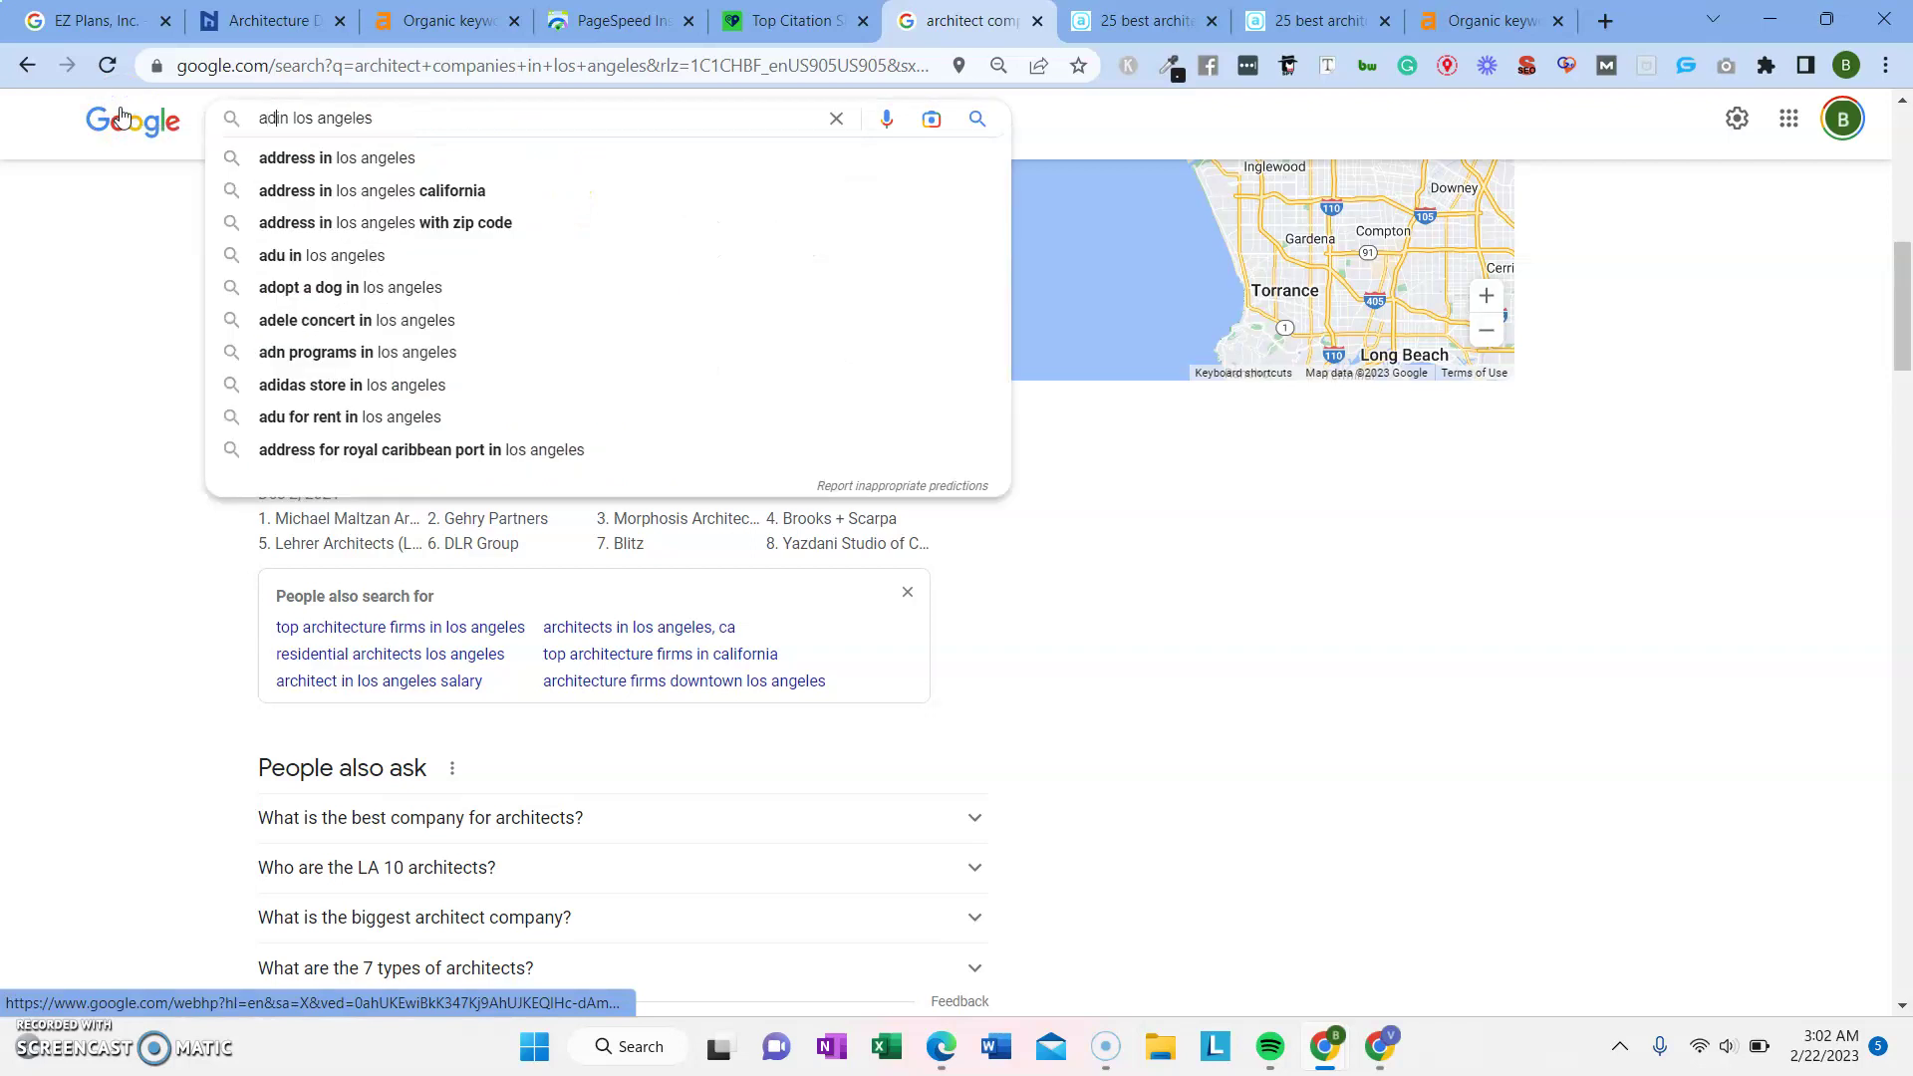
{"action": "type", "text": "maker"}
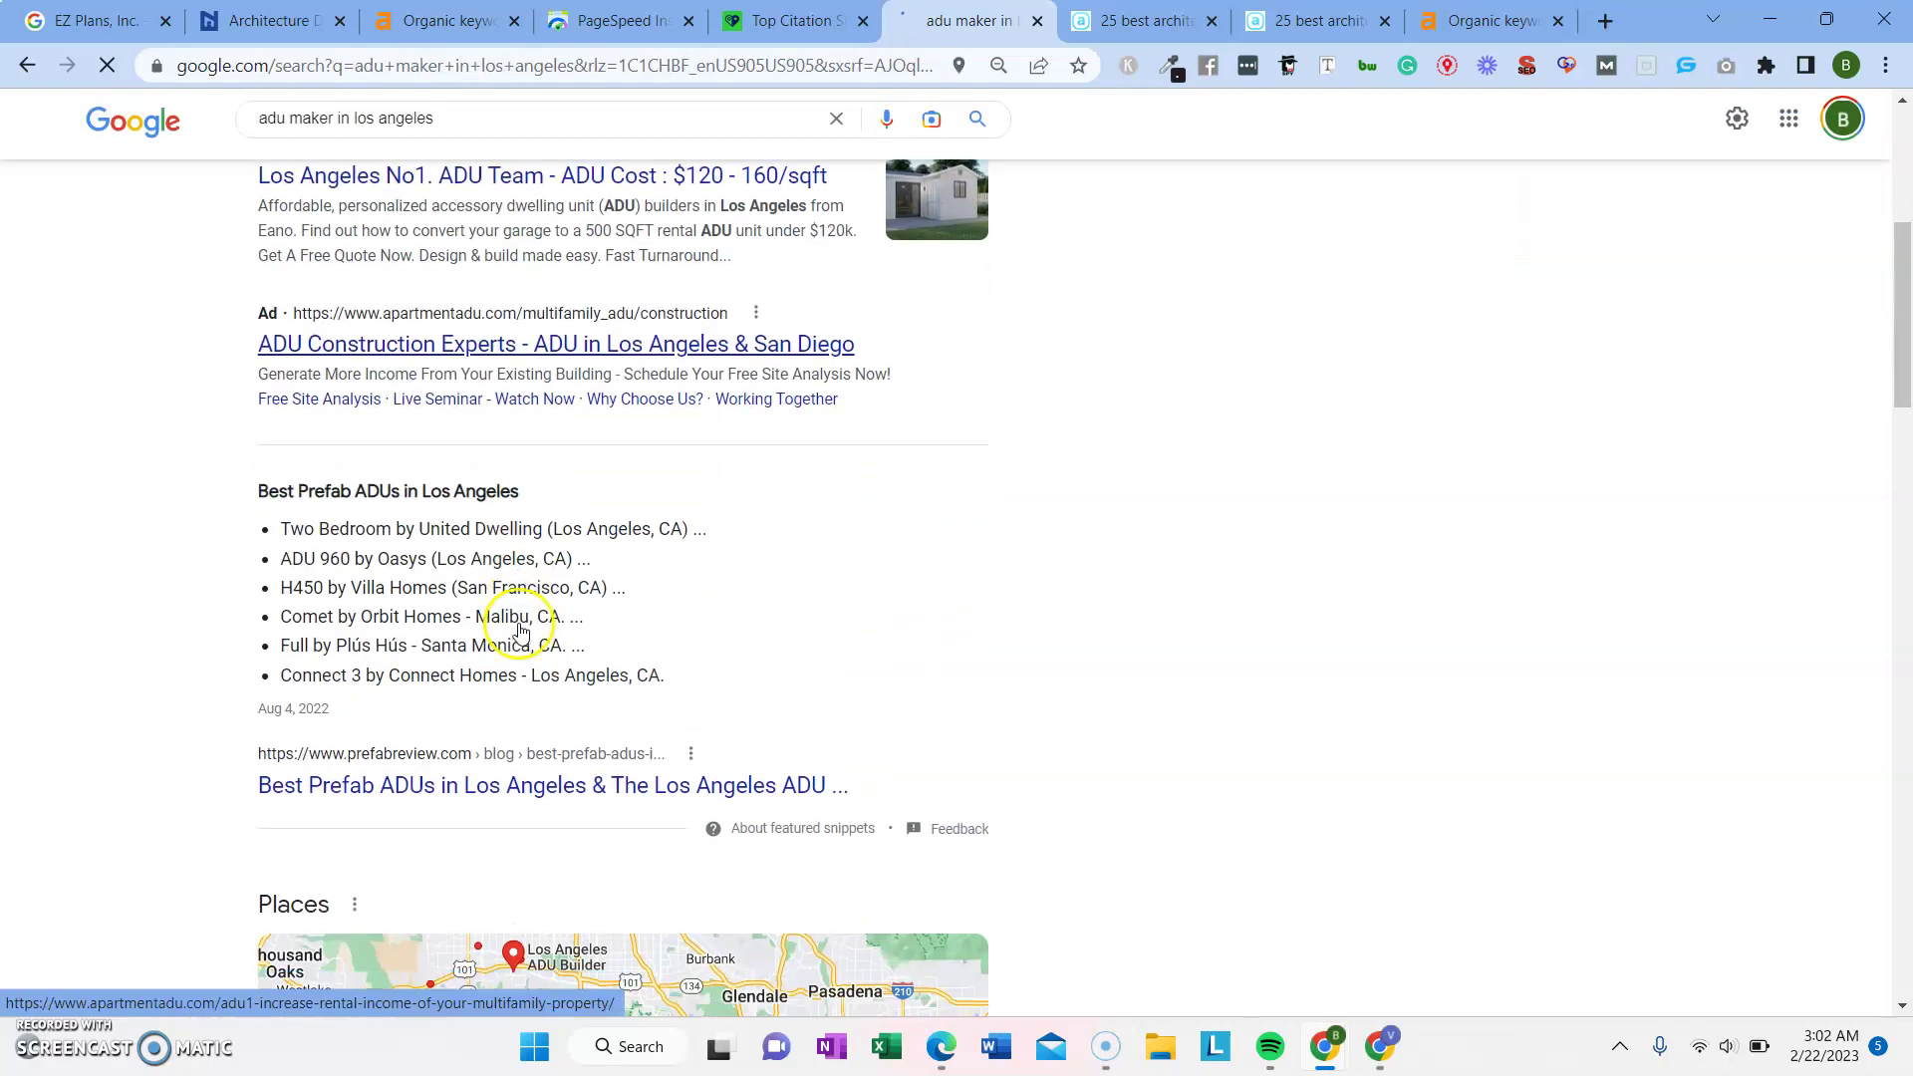
{"action": "scroll", "coordinate": [523, 518], "scroll_direction": "up", "scroll_amount": 10}
{"action": "scroll", "coordinate": [558, 445], "scroll_direction": "down", "scroll_amount": 11}
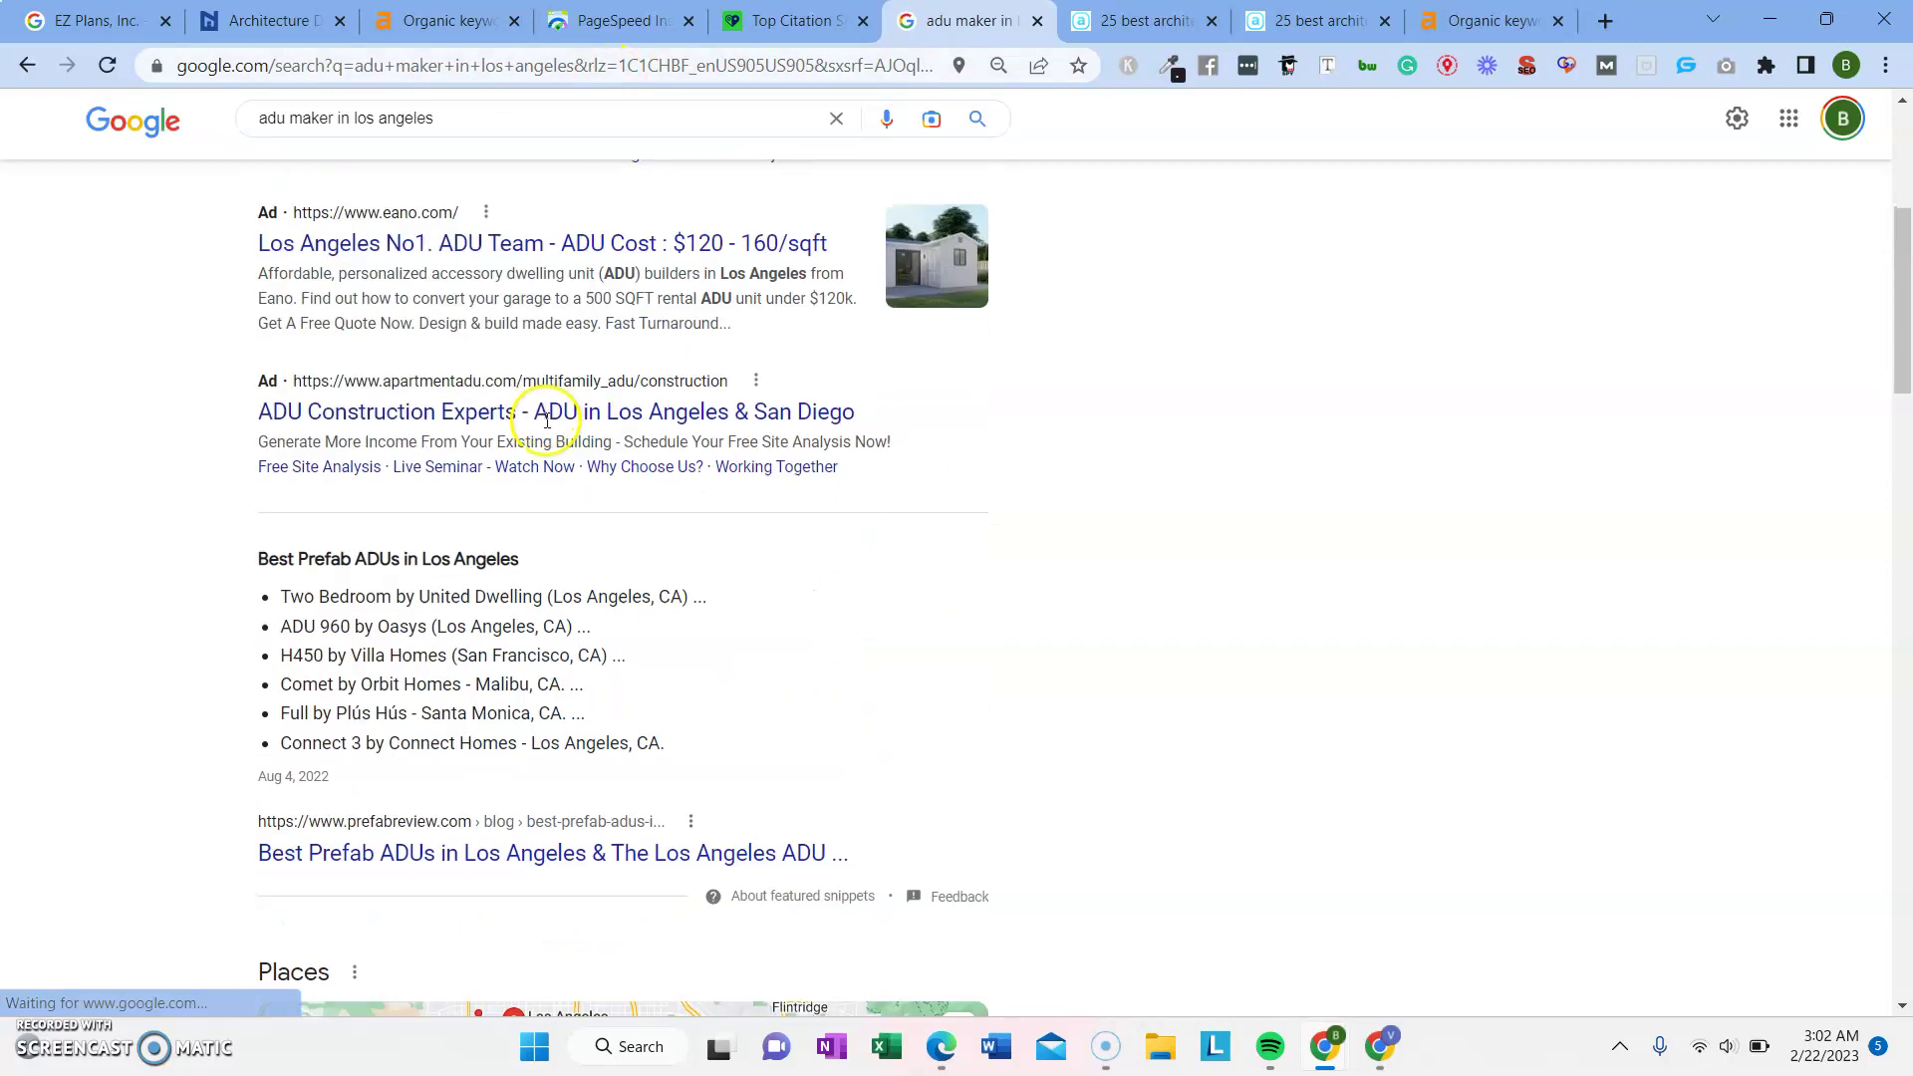
{"action": "scroll", "coordinate": [545, 428], "scroll_direction": "down", "scroll_amount": 9}
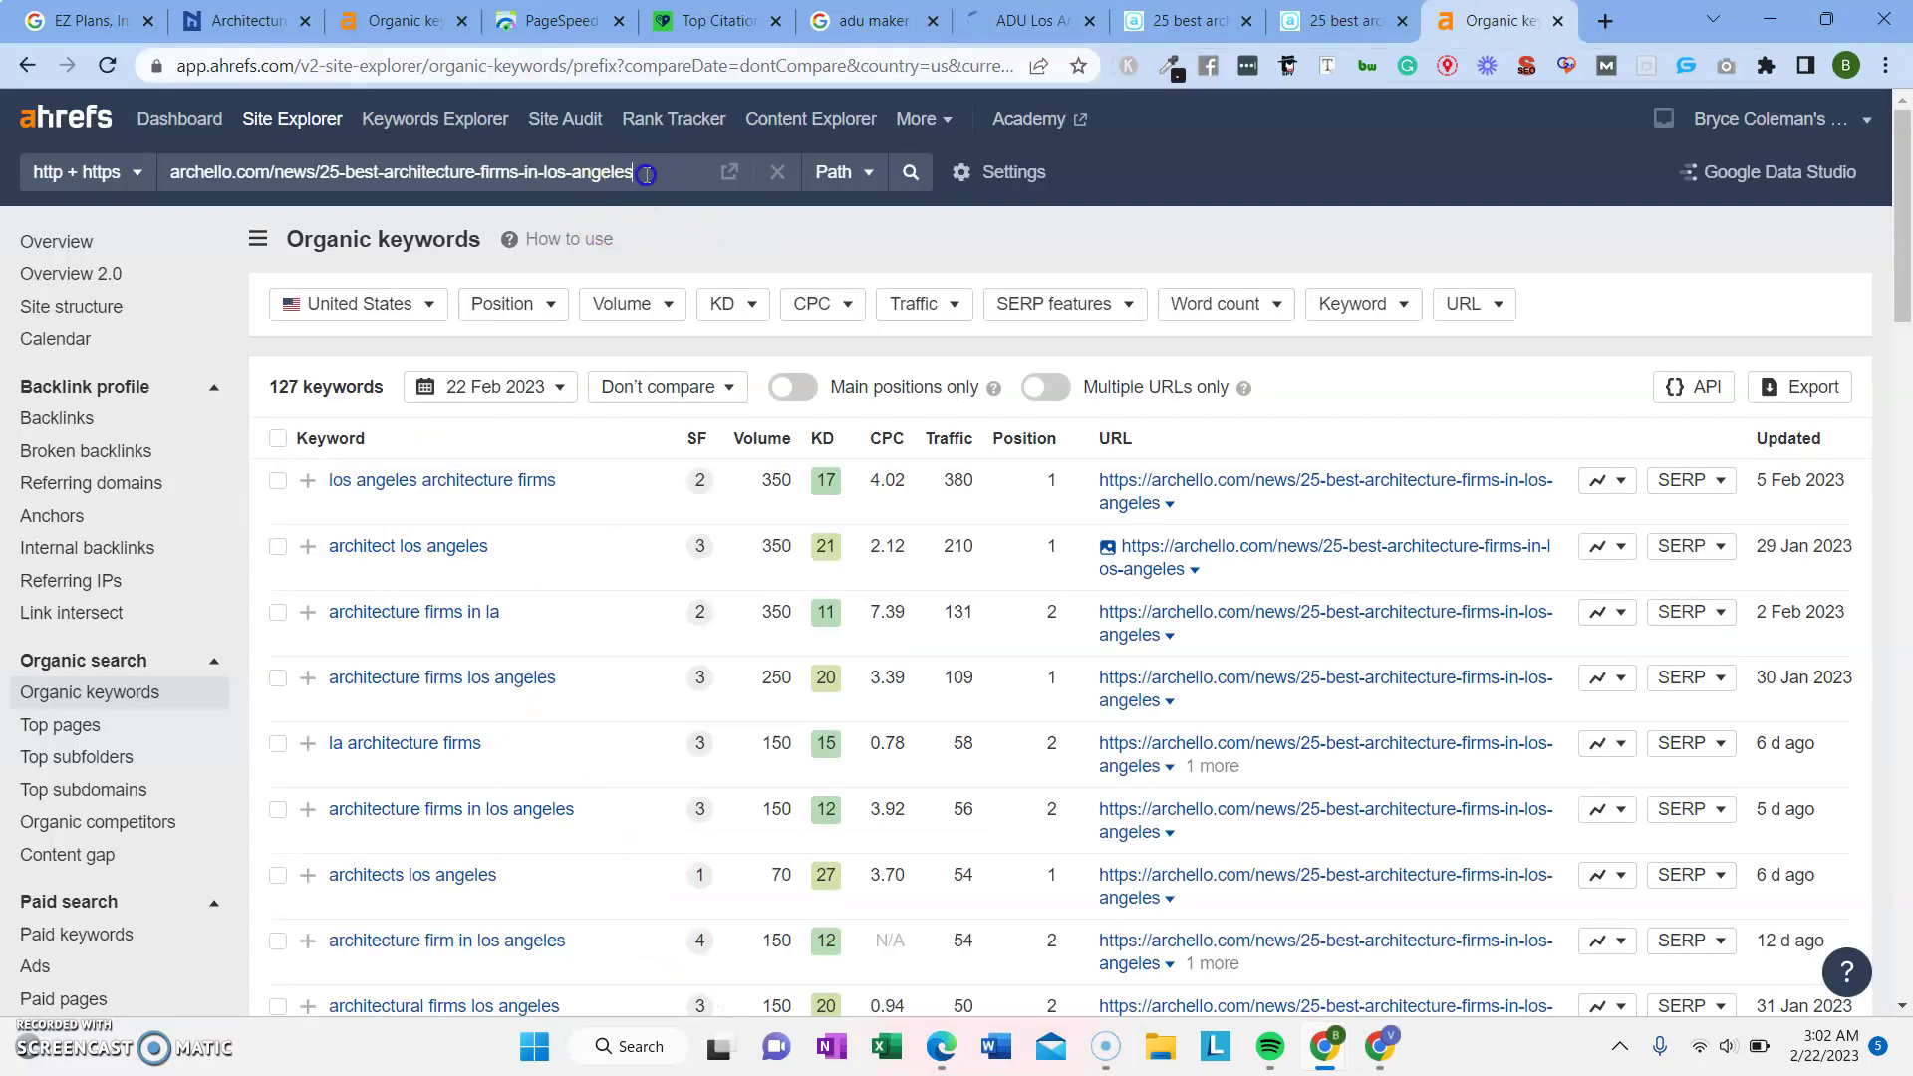
{"action": "type", "text": "www.uniteddwelling.com/"}
{"action": "key", "text": "Return"}
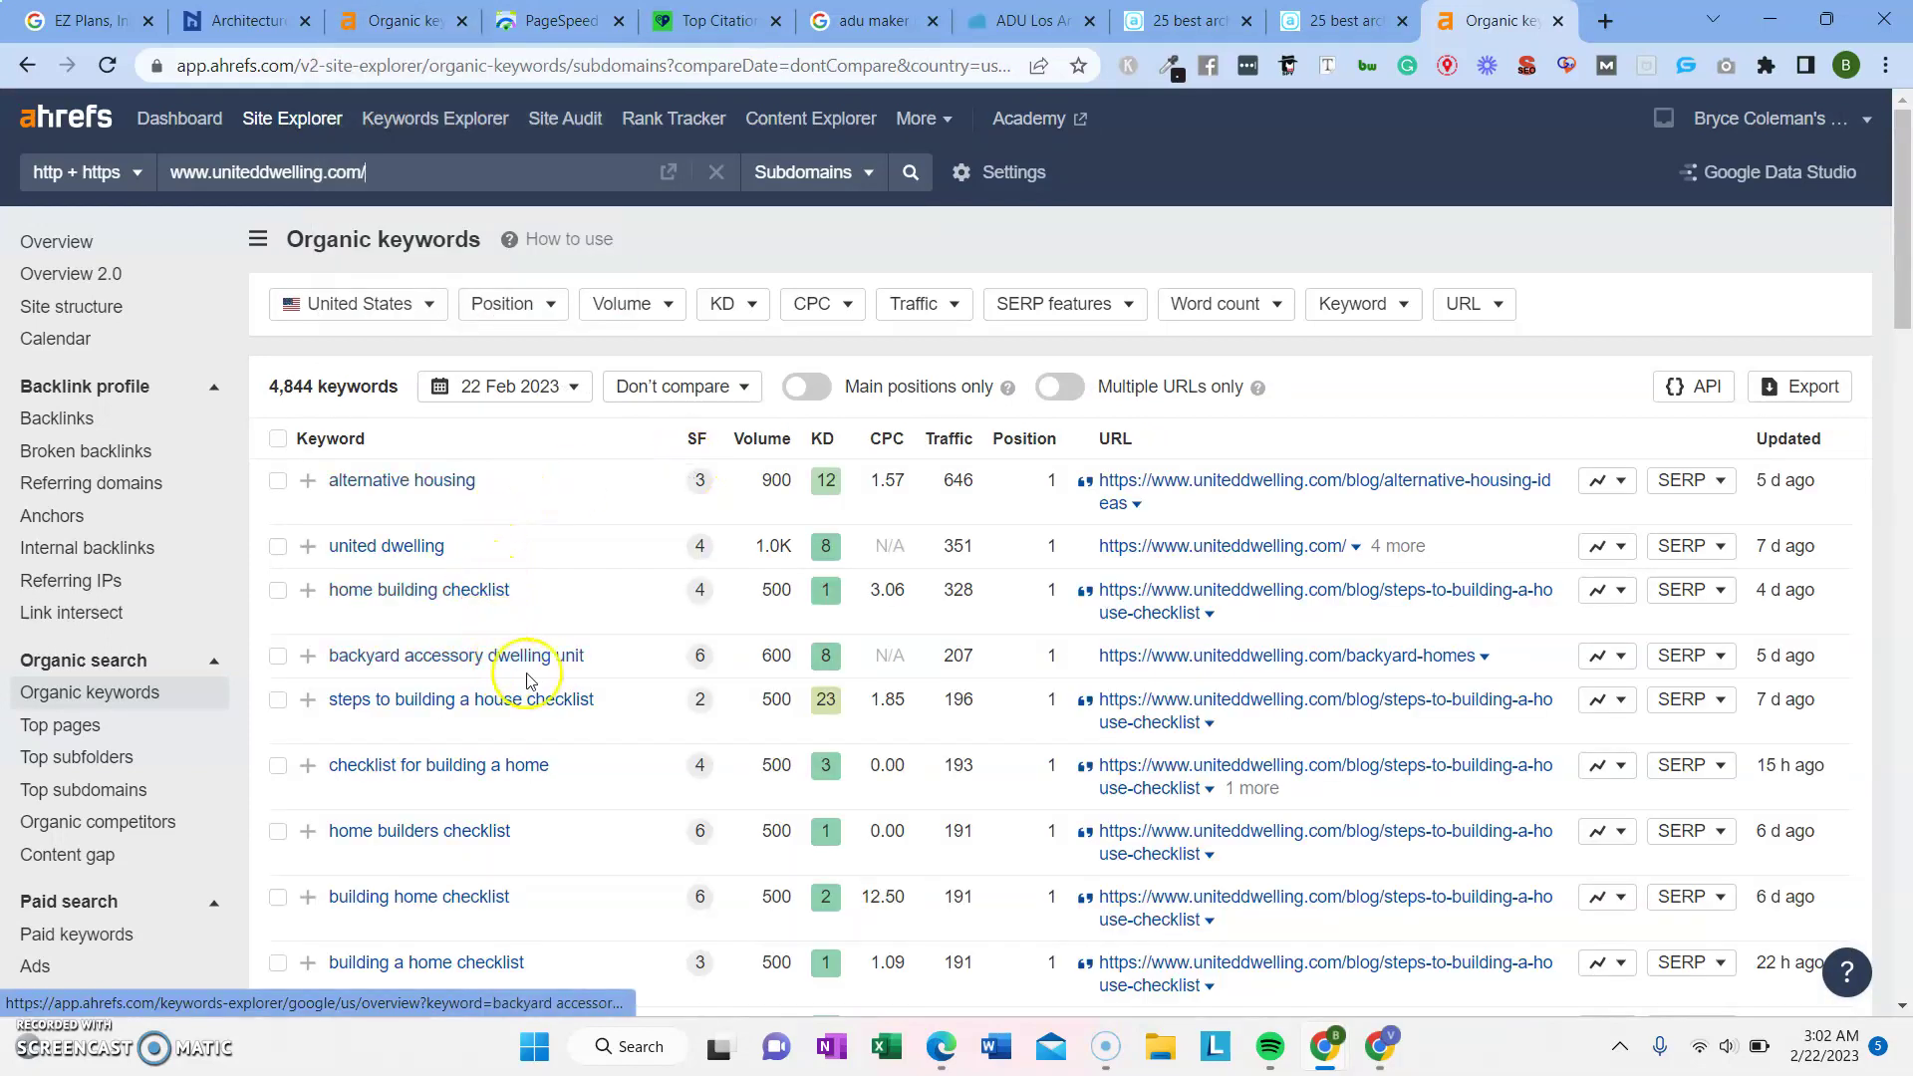
{"action": "double_click", "coordinate": [767, 656]}
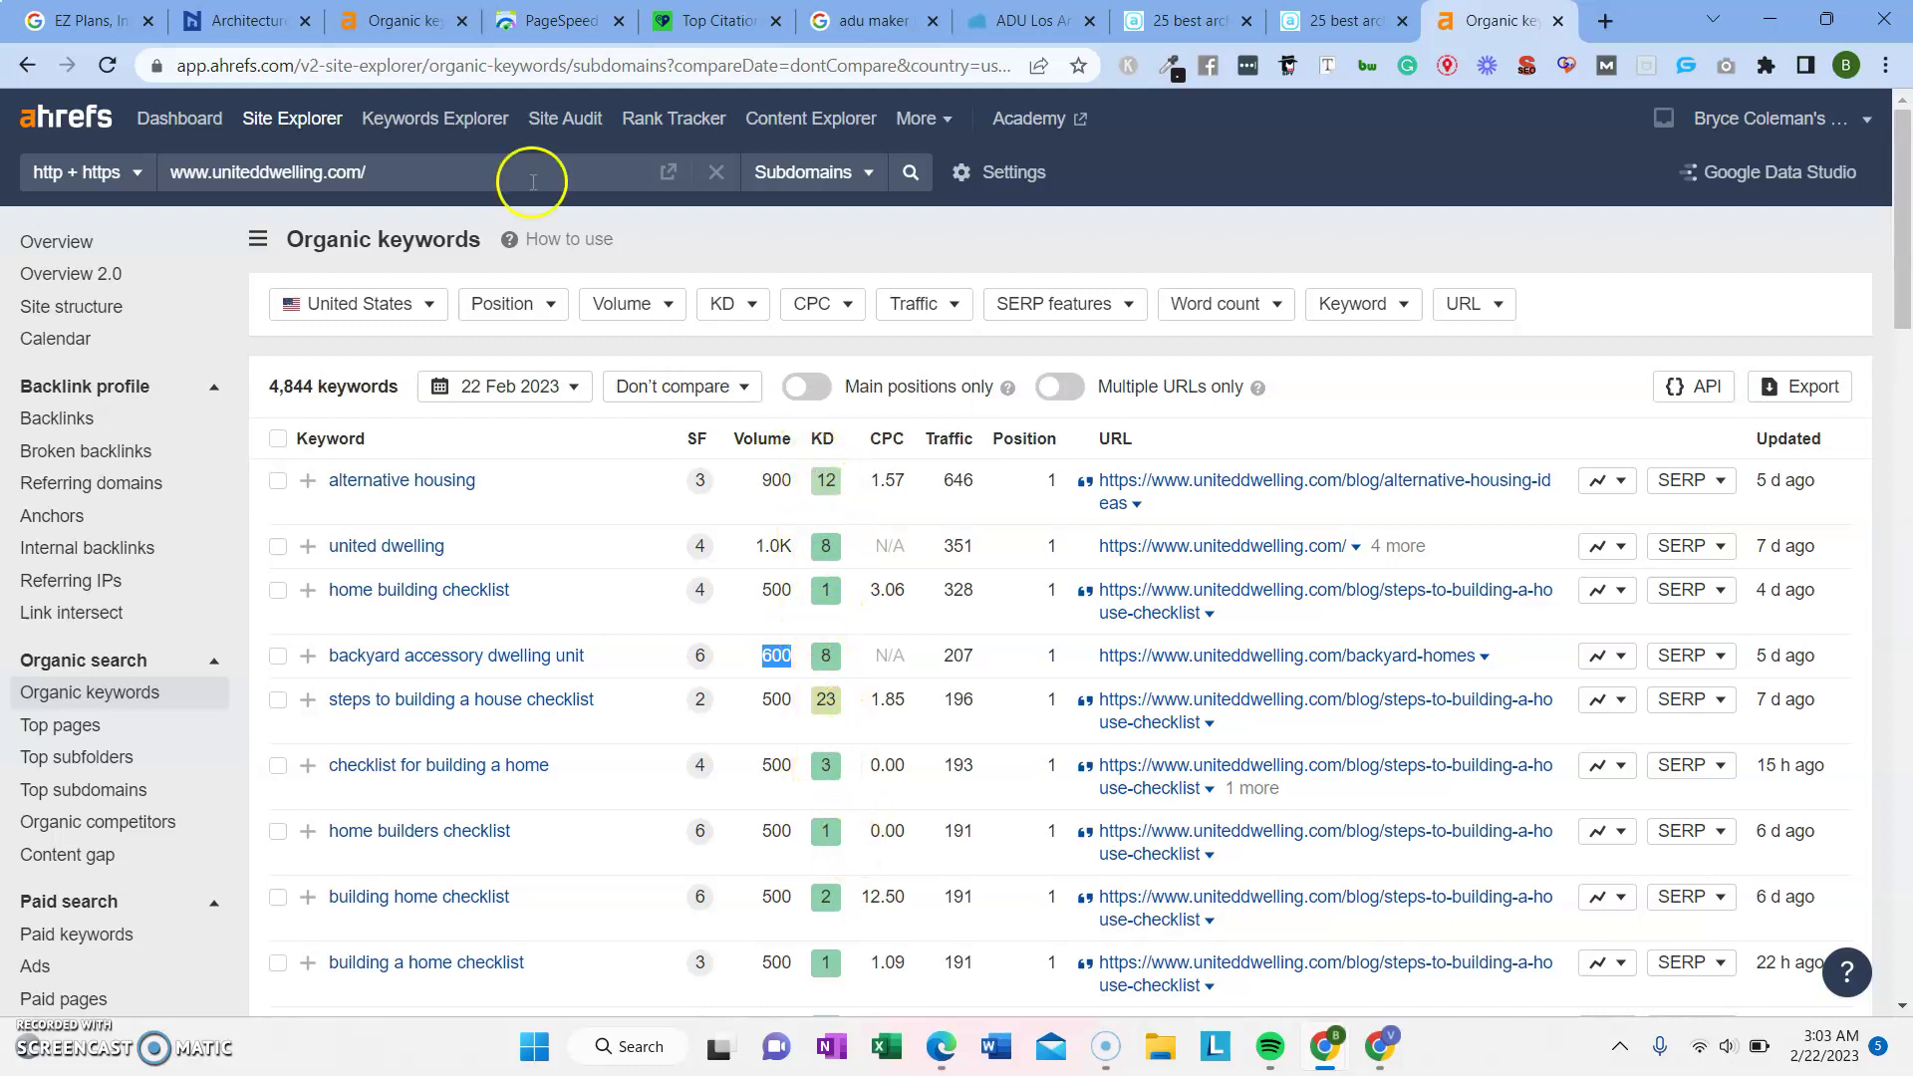
Compare with the ezplans.com keyword report, then scroll through uniteddwelling.com's keyword list
{"action": "left_click", "coordinate": [399, 21]}
{"action": "scroll", "coordinate": [768, 385], "scroll_direction": "up", "scroll_amount": 7}
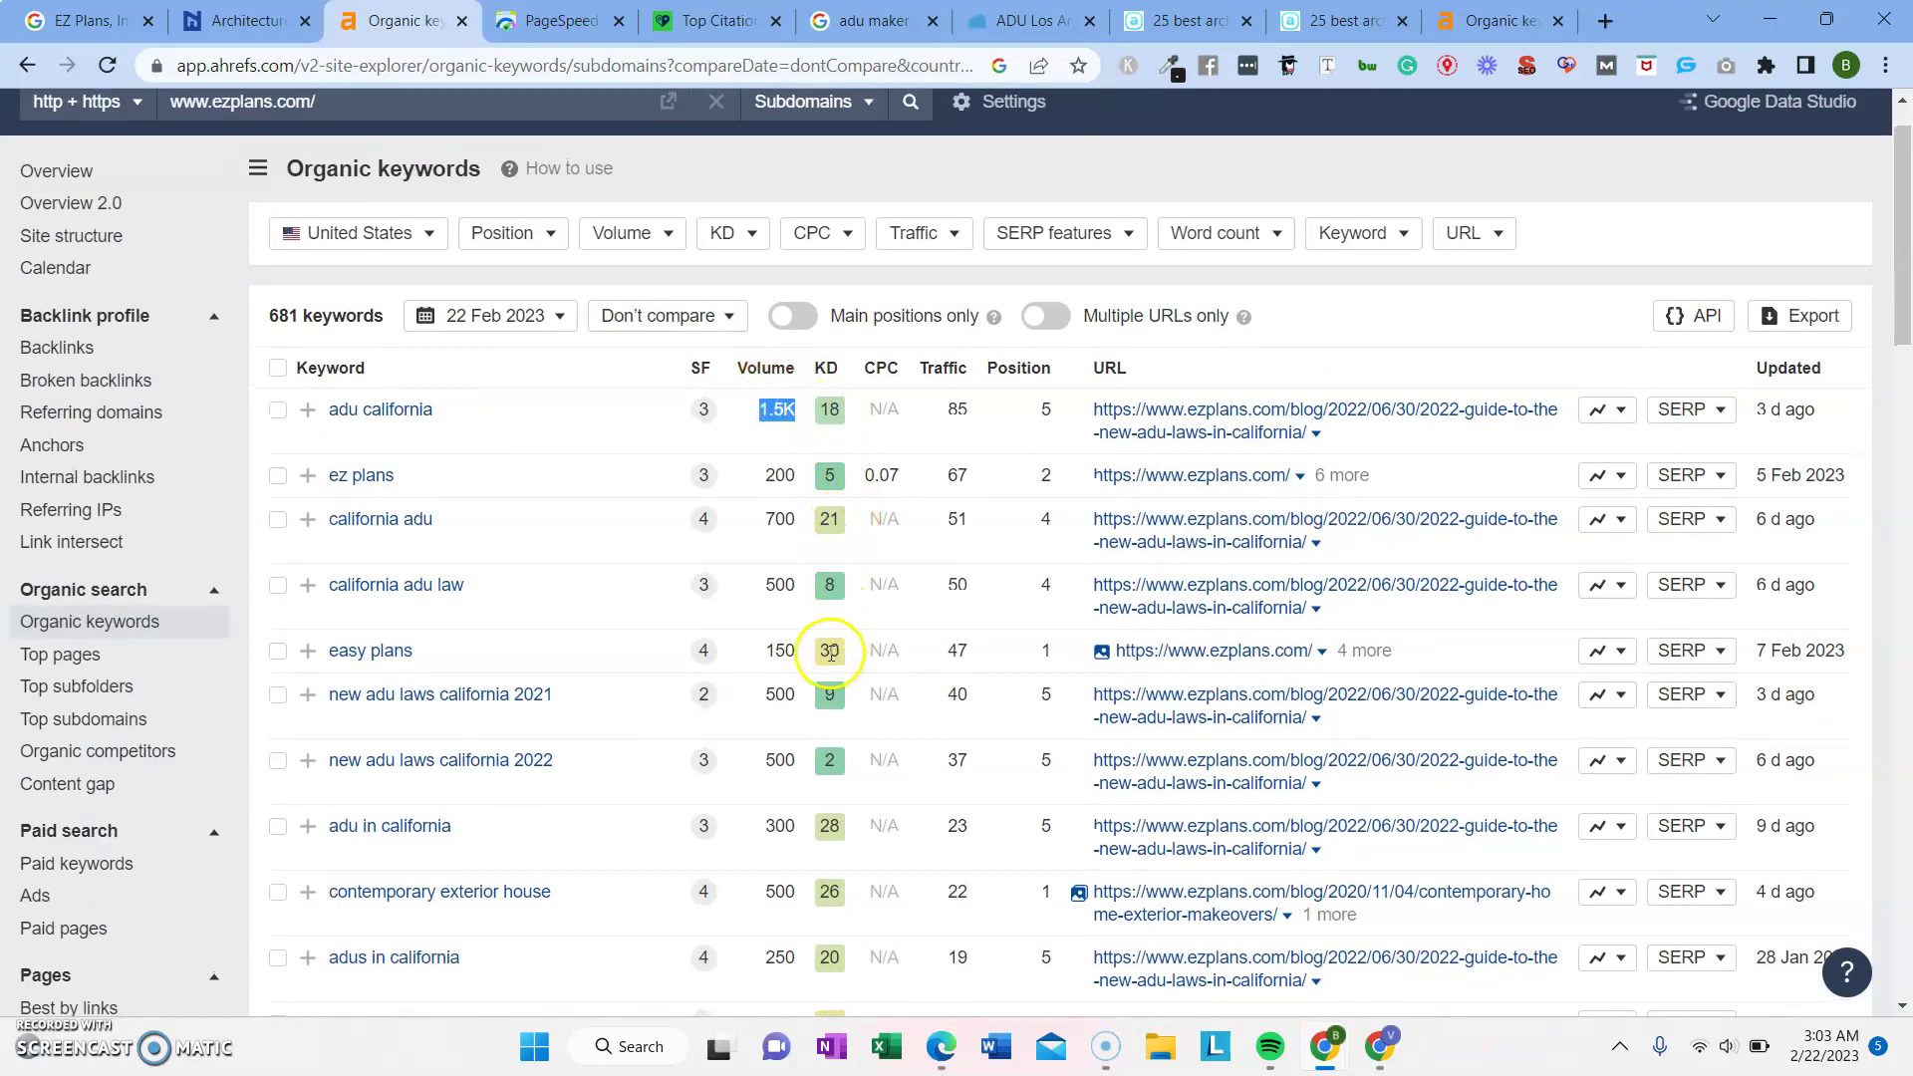
{"action": "scroll", "coordinate": [833, 953], "scroll_direction": "down", "scroll_amount": 4}
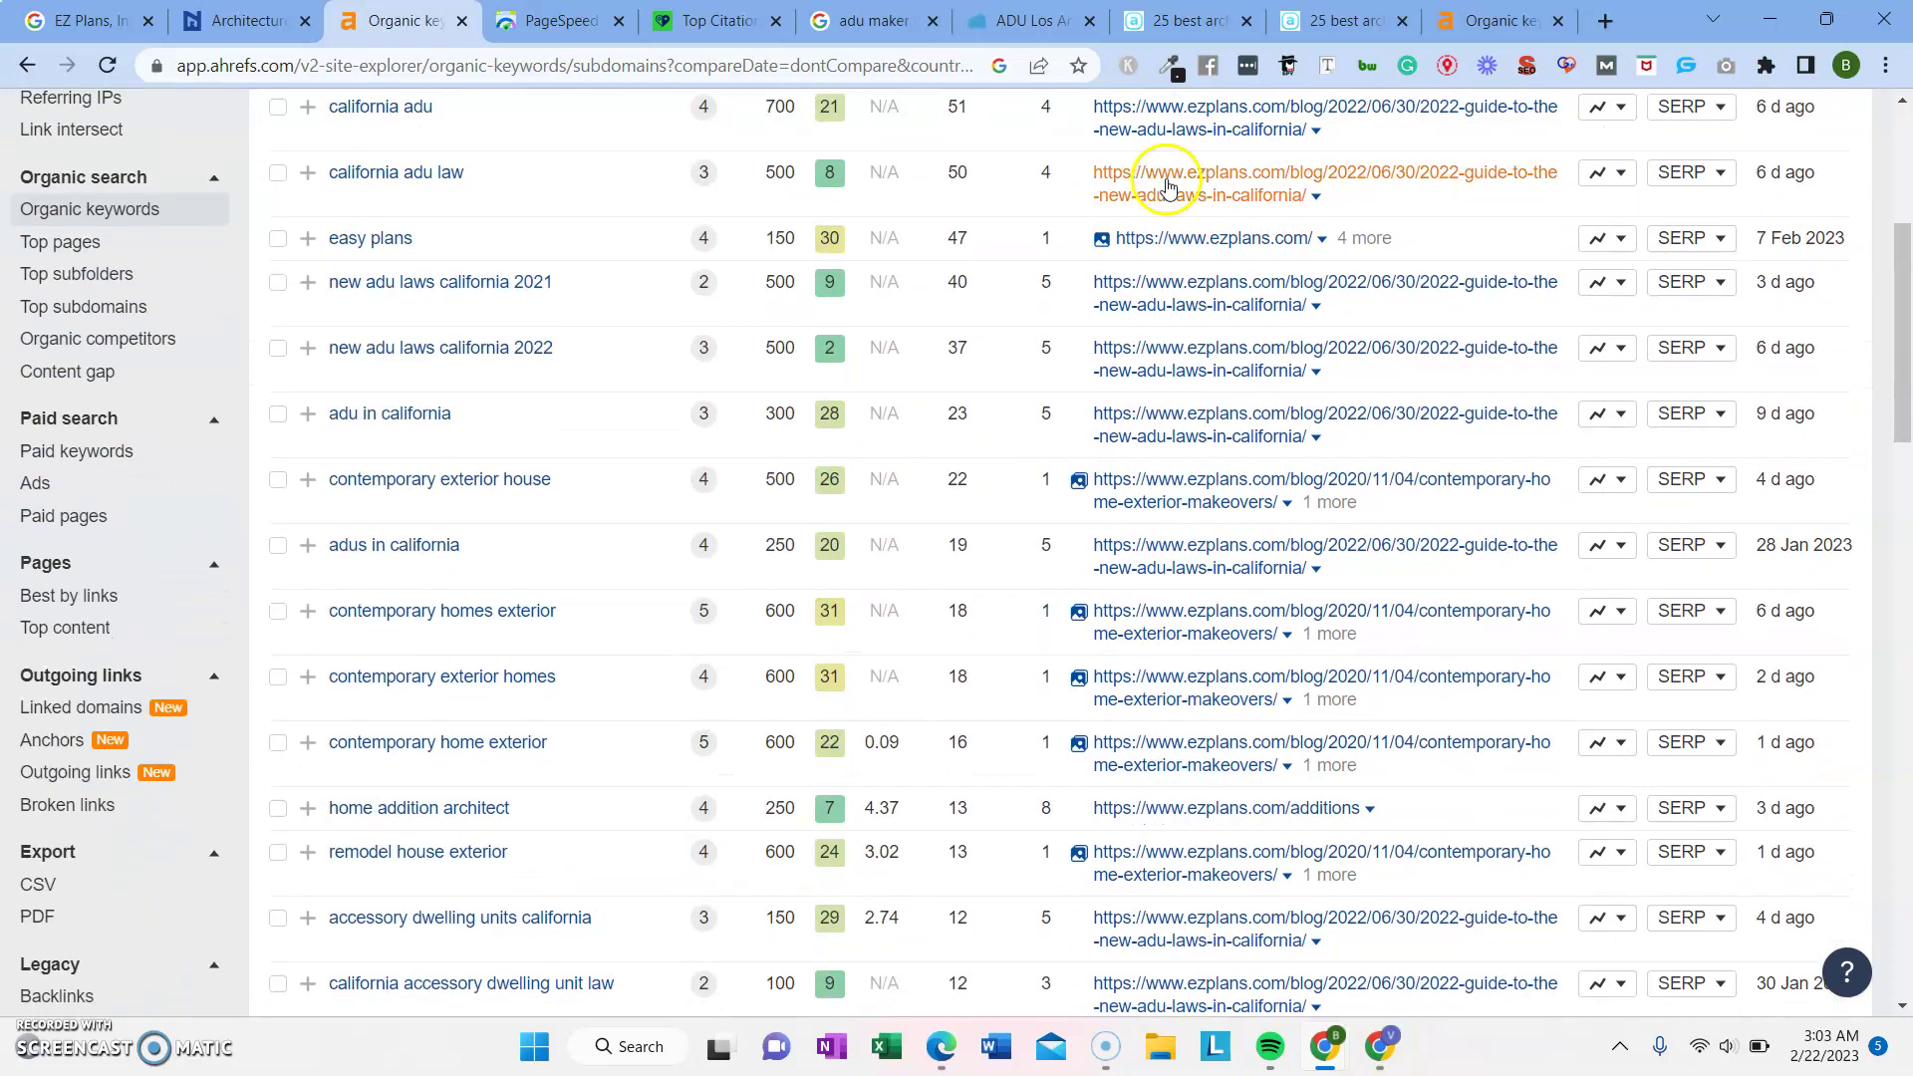
{"action": "left_click", "coordinate": [1491, 20]}
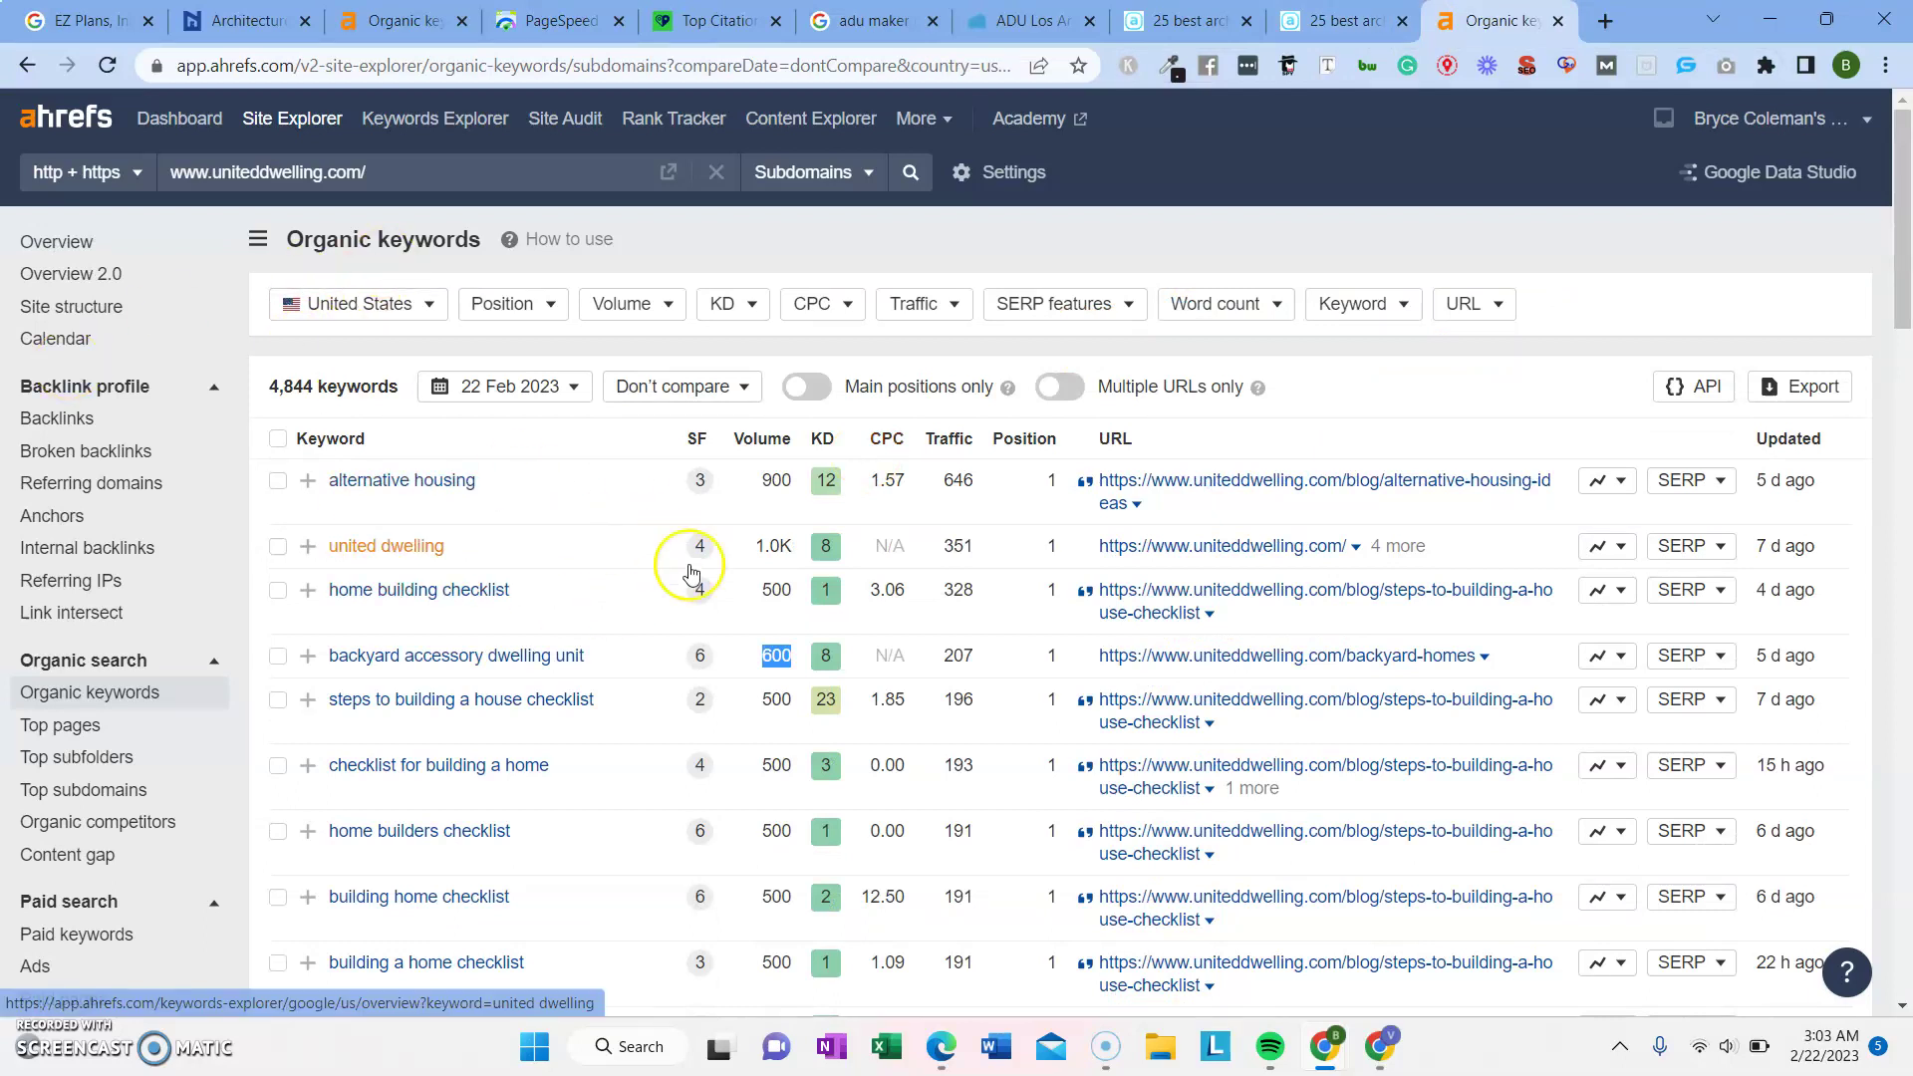
{"action": "scroll", "coordinate": [855, 725], "scroll_direction": "down", "scroll_amount": 2}
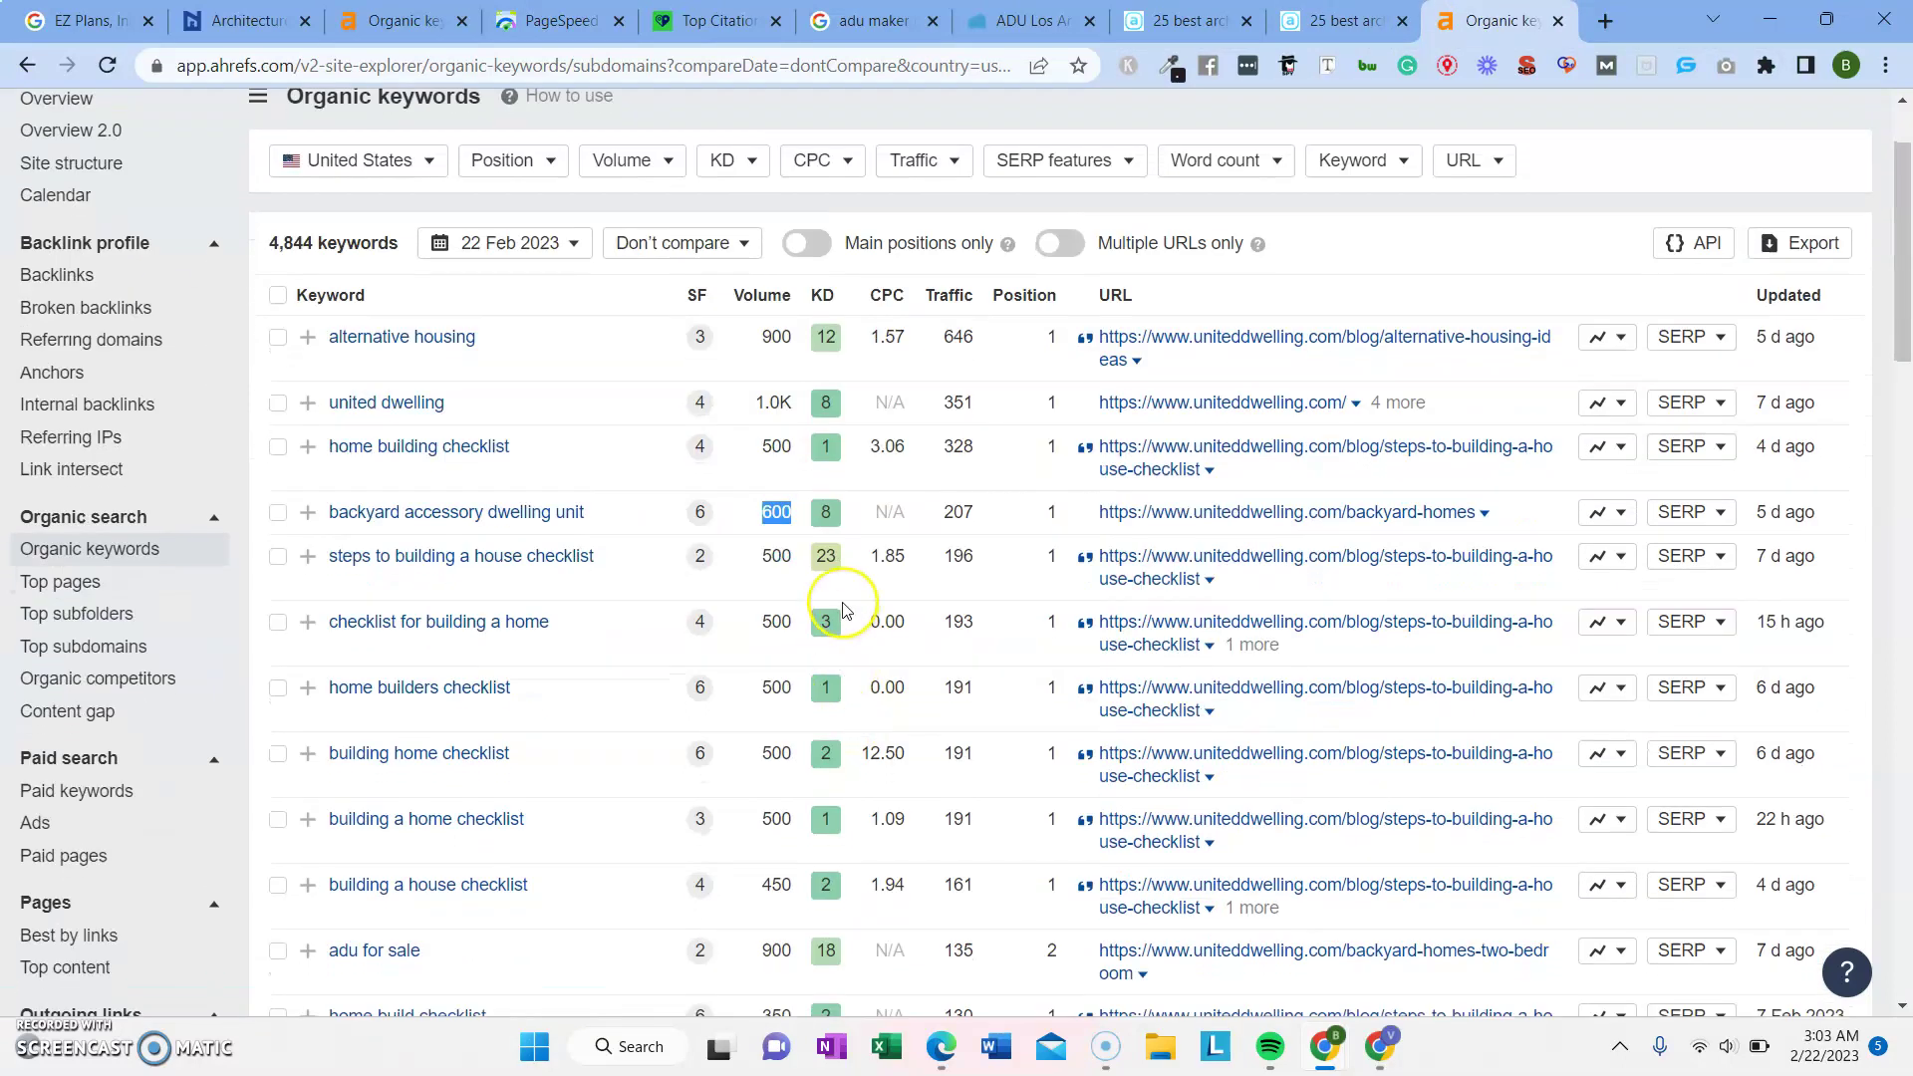
{"action": "left_click", "coordinate": [837, 444]}
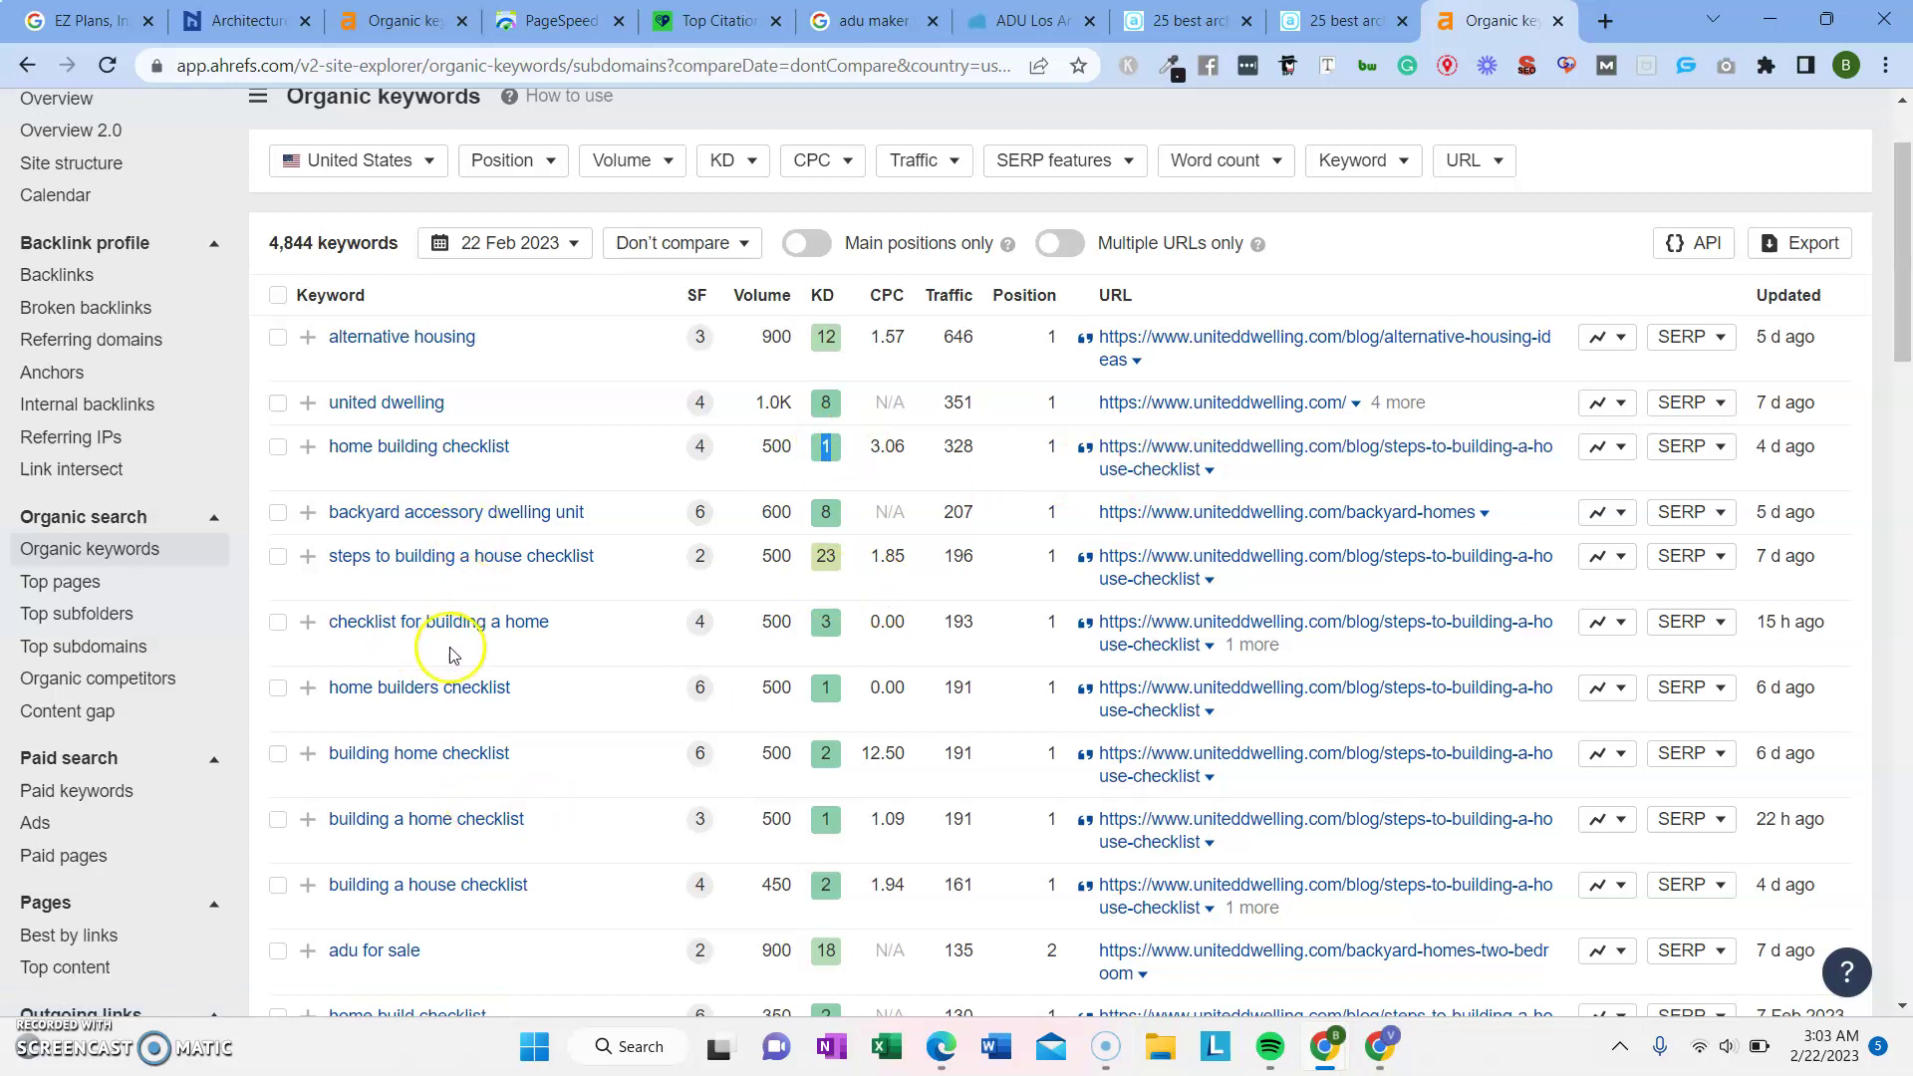
{"action": "scroll", "coordinate": [496, 794], "scroll_direction": "down", "scroll_amount": 2}
{"action": "scroll", "coordinate": [496, 794], "scroll_direction": "down", "scroll_amount": 2}
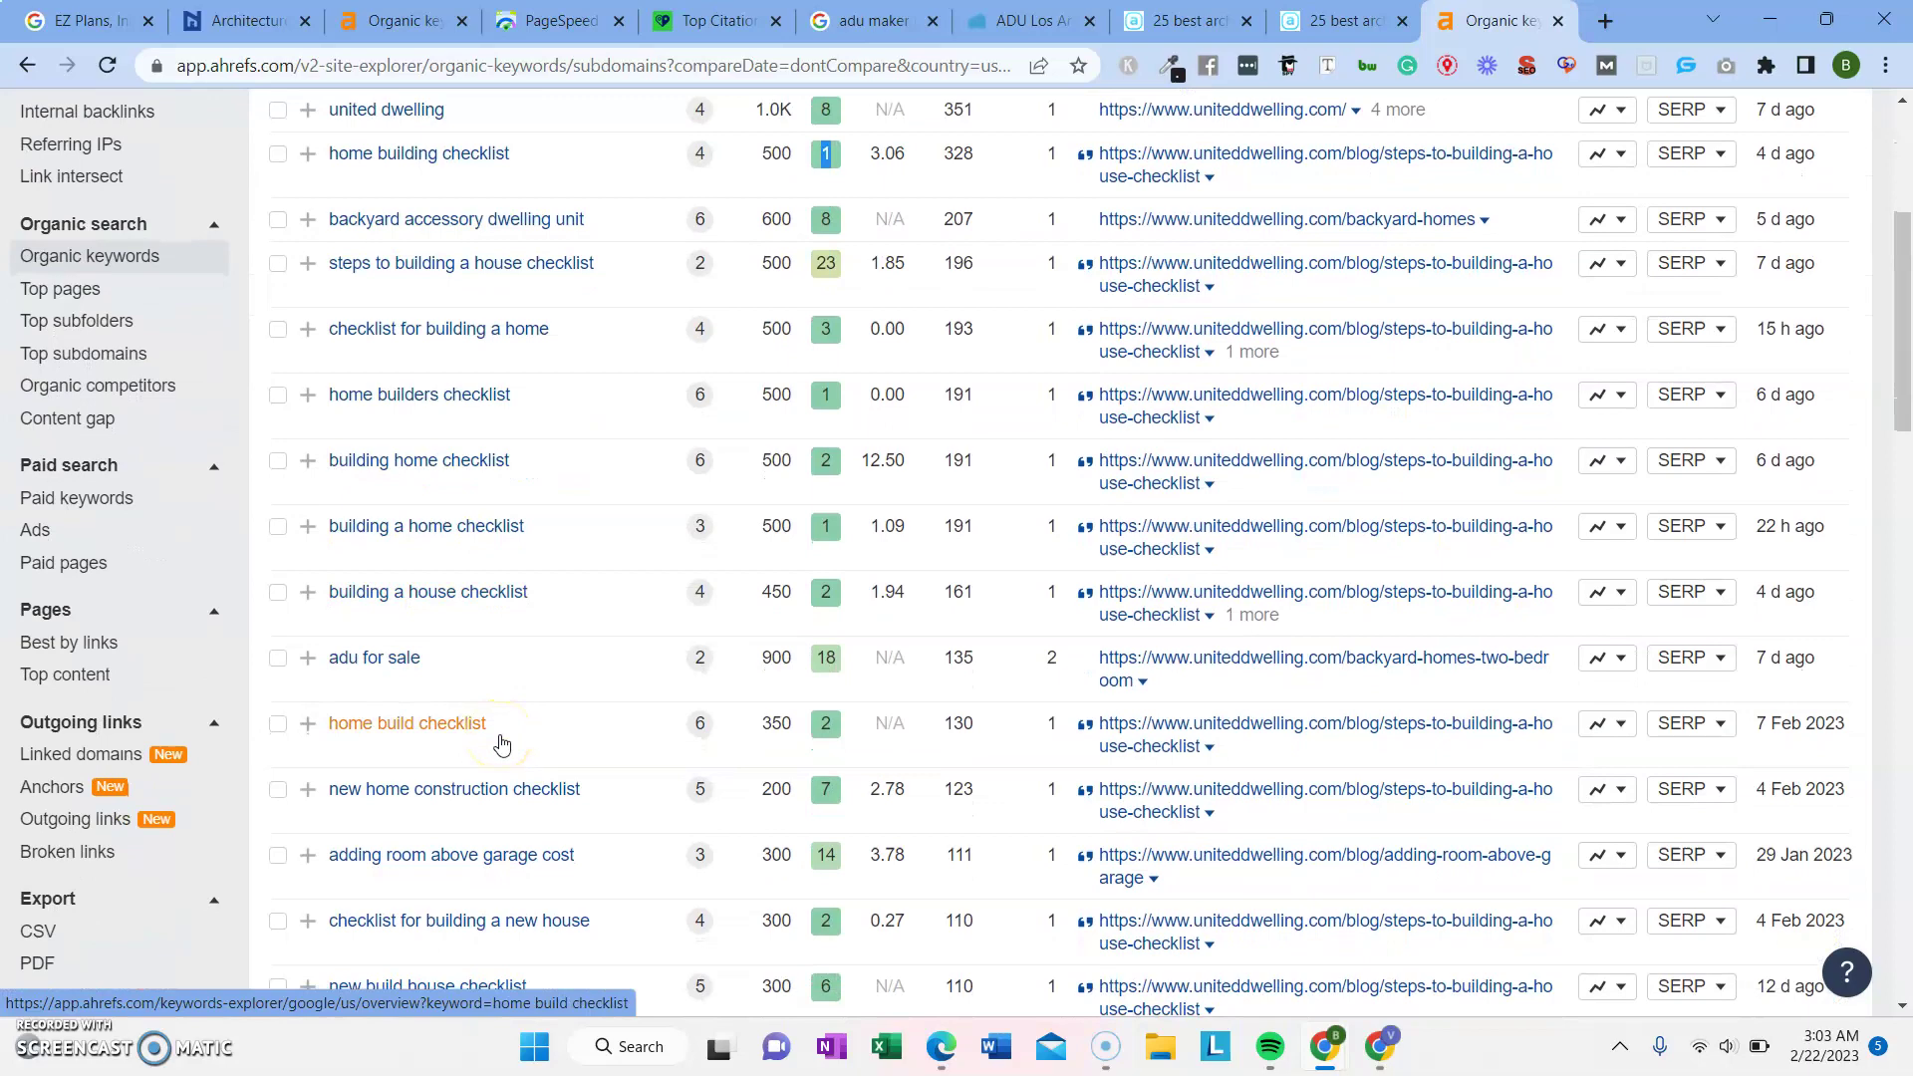
{"action": "scroll", "coordinate": [501, 743], "scroll_direction": "down", "scroll_amount": 8}
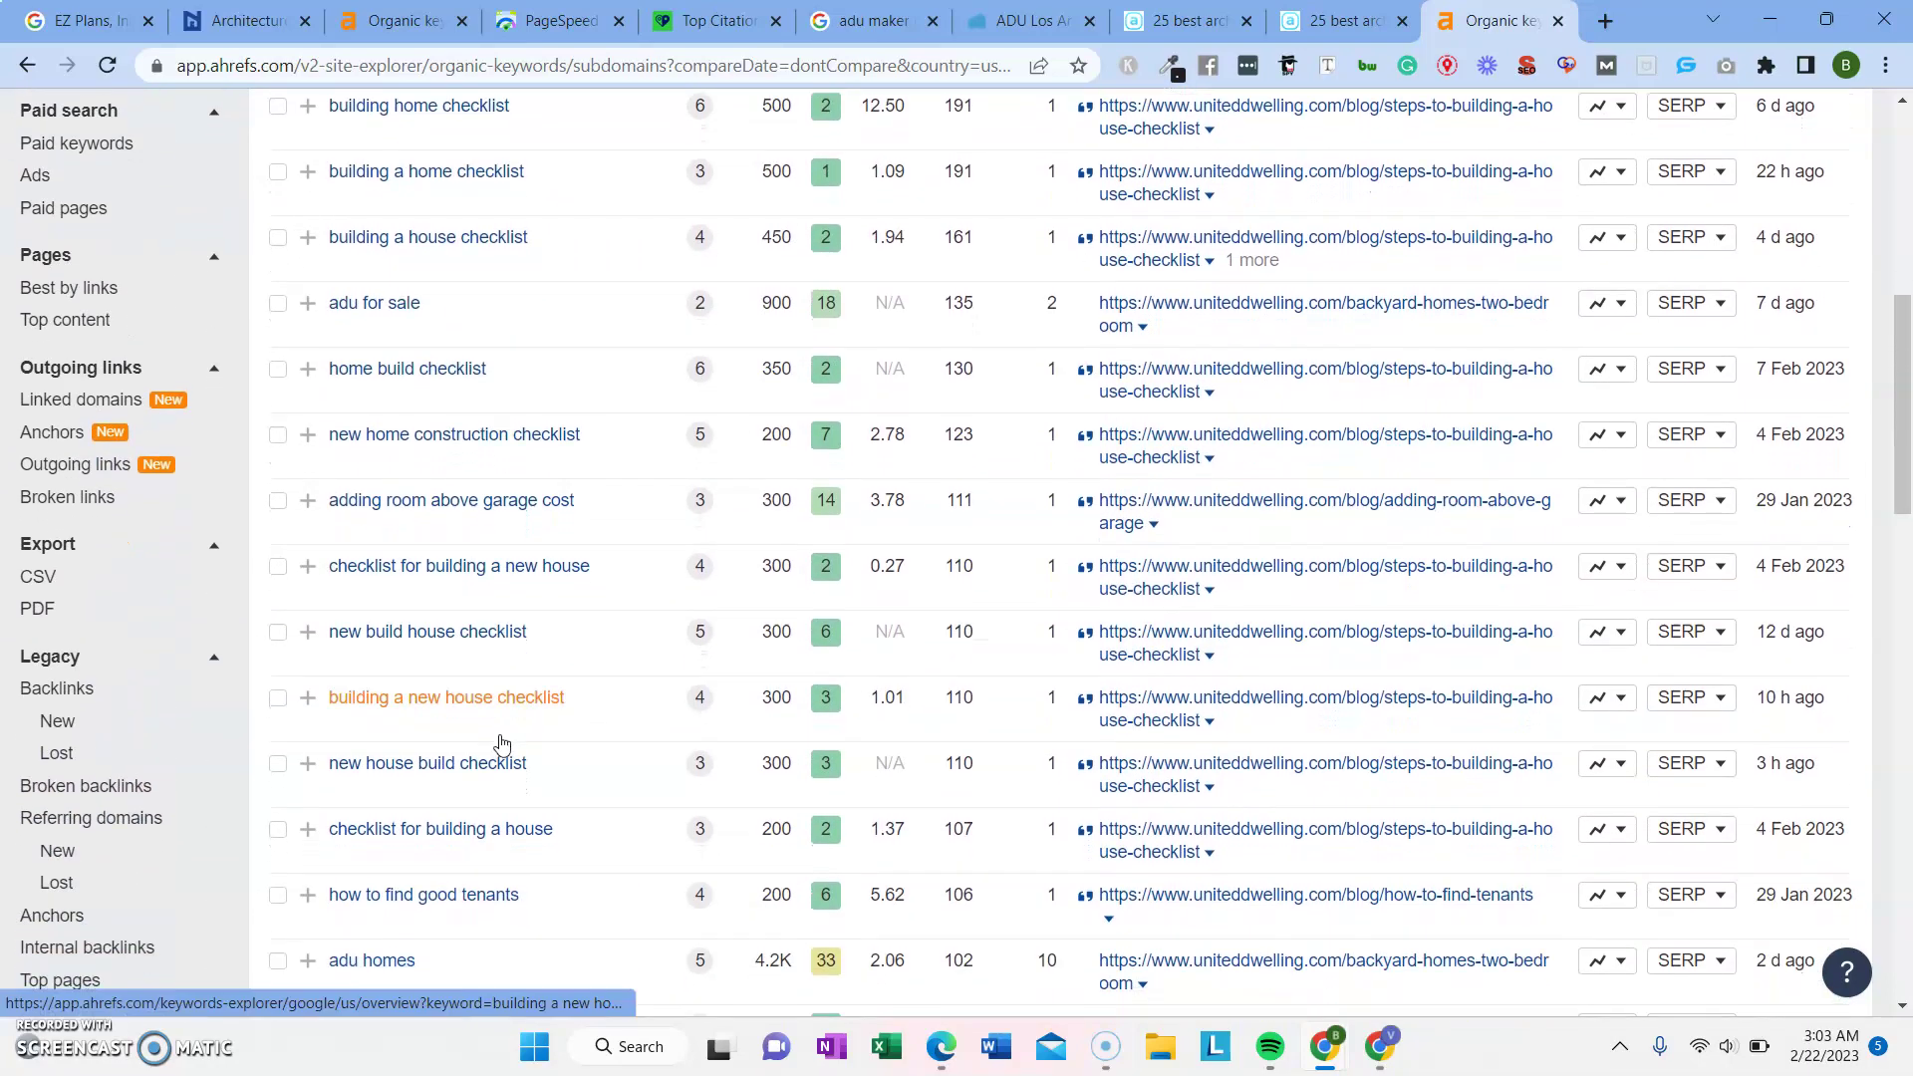
{"action": "scroll", "coordinate": [502, 742], "scroll_direction": "down", "scroll_amount": 20}
{"action": "scroll", "coordinate": [501, 742], "scroll_direction": "up", "scroll_amount": 17}
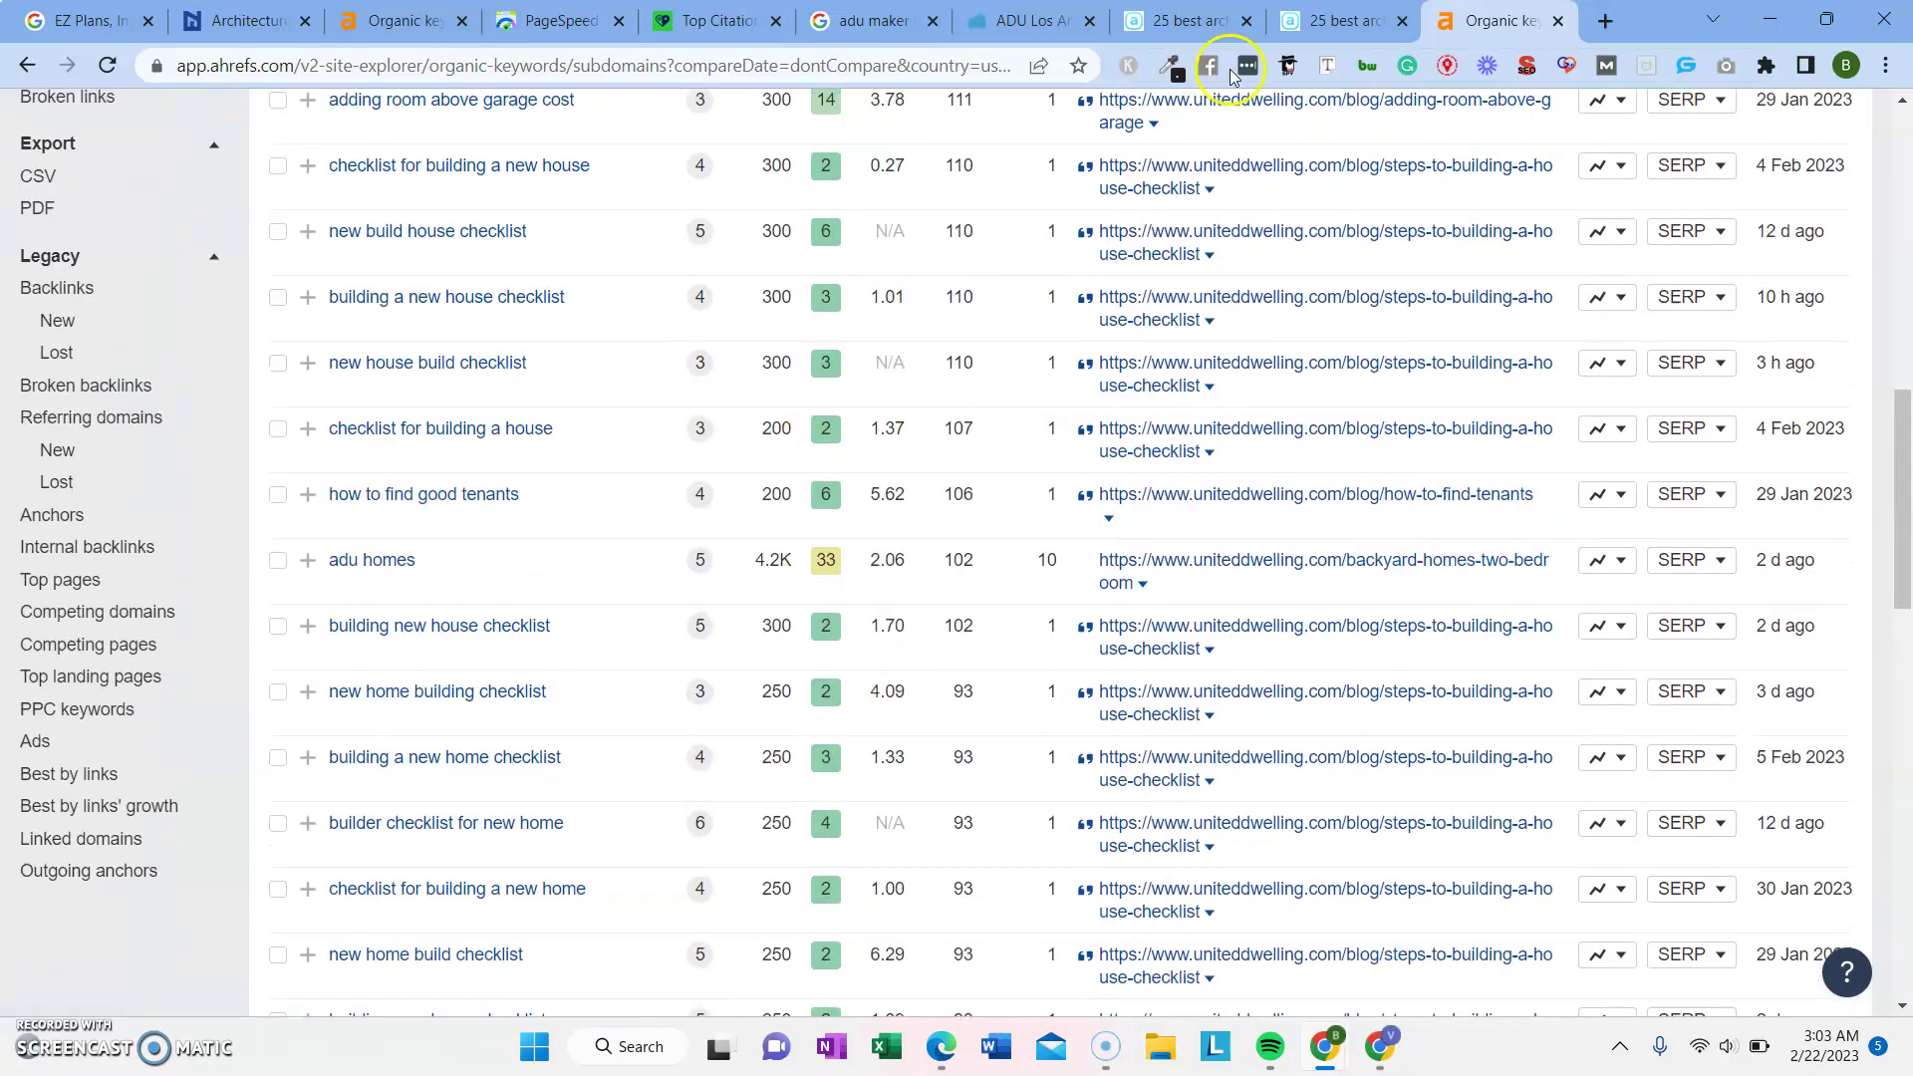
{"action": "scroll", "coordinate": [572, 154], "scroll_direction": "up", "scroll_amount": 20}
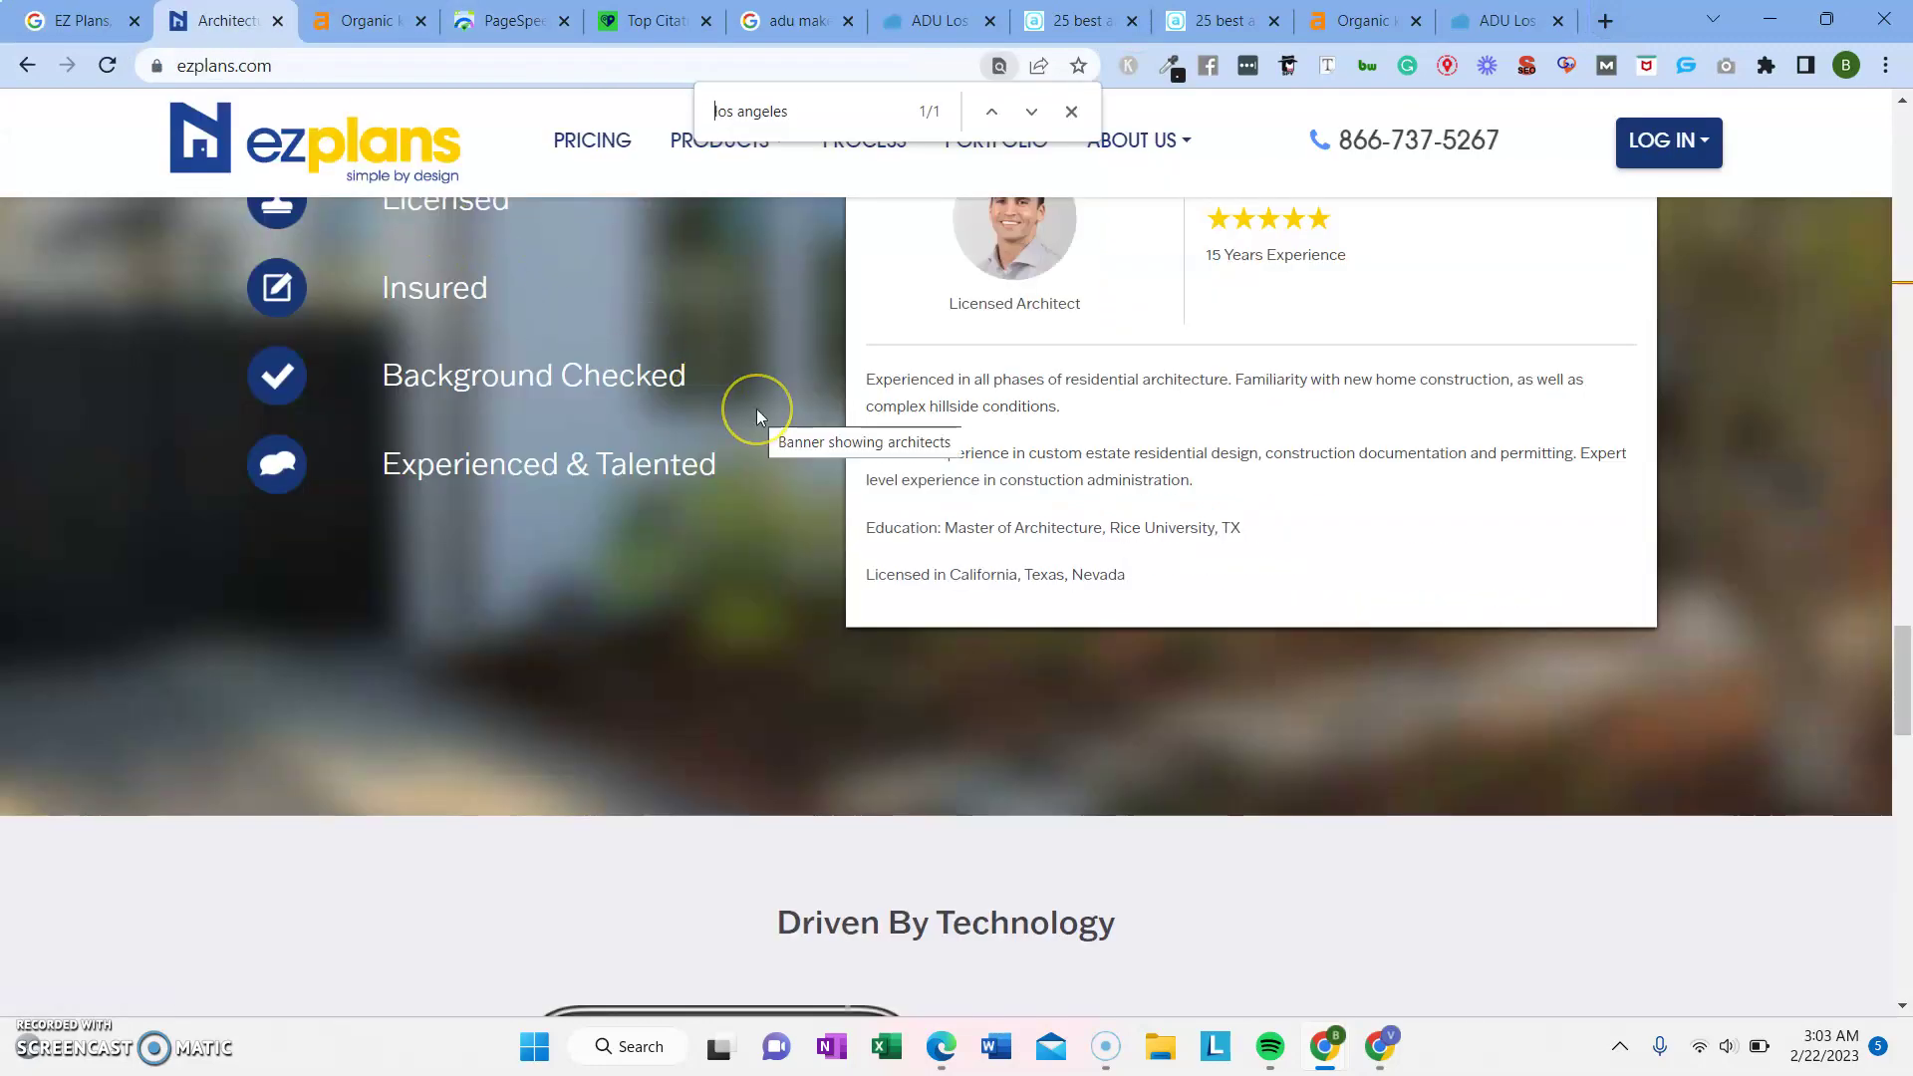
Search the ezplans.com page for 'adu'
{"action": "type", "text": "ad"}
{"action": "key", "text": "BackSpace"}
{"action": "key", "text": "BackSpace"}
{"action": "key", "text": "Delete"}
{"action": "key", "text": "Delete"}
{"action": "key", "text": "Delete"}
{"action": "key", "text": "Delete"}
{"action": "key", "text": "Delete"}
{"action": "key", "text": "Delete"}
{"action": "key", "text": "Delete"}
{"action": "key", "text": "Delete"}
{"action": "key", "text": "Delete"}
{"action": "key", "text": "Delete"}
{"action": "key", "text": "Delete"}
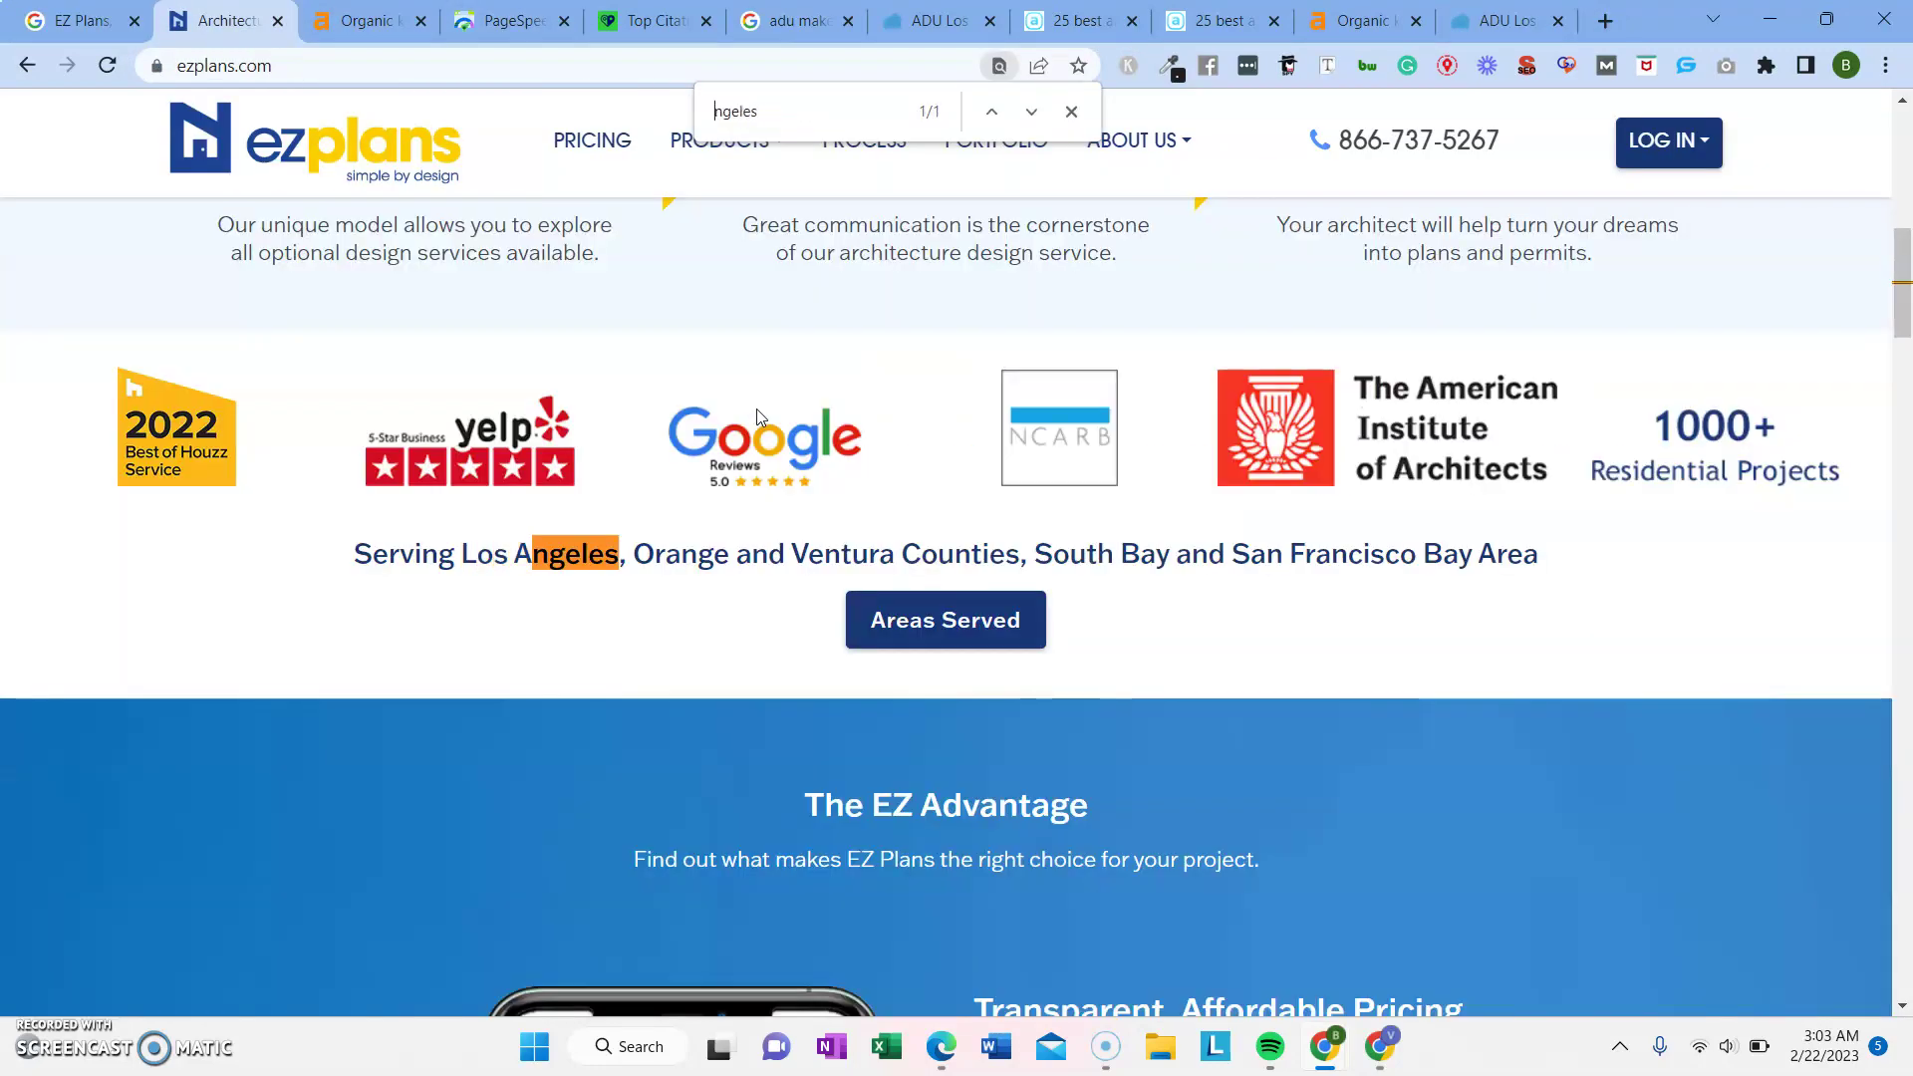
{"action": "type", "text": "adu"}
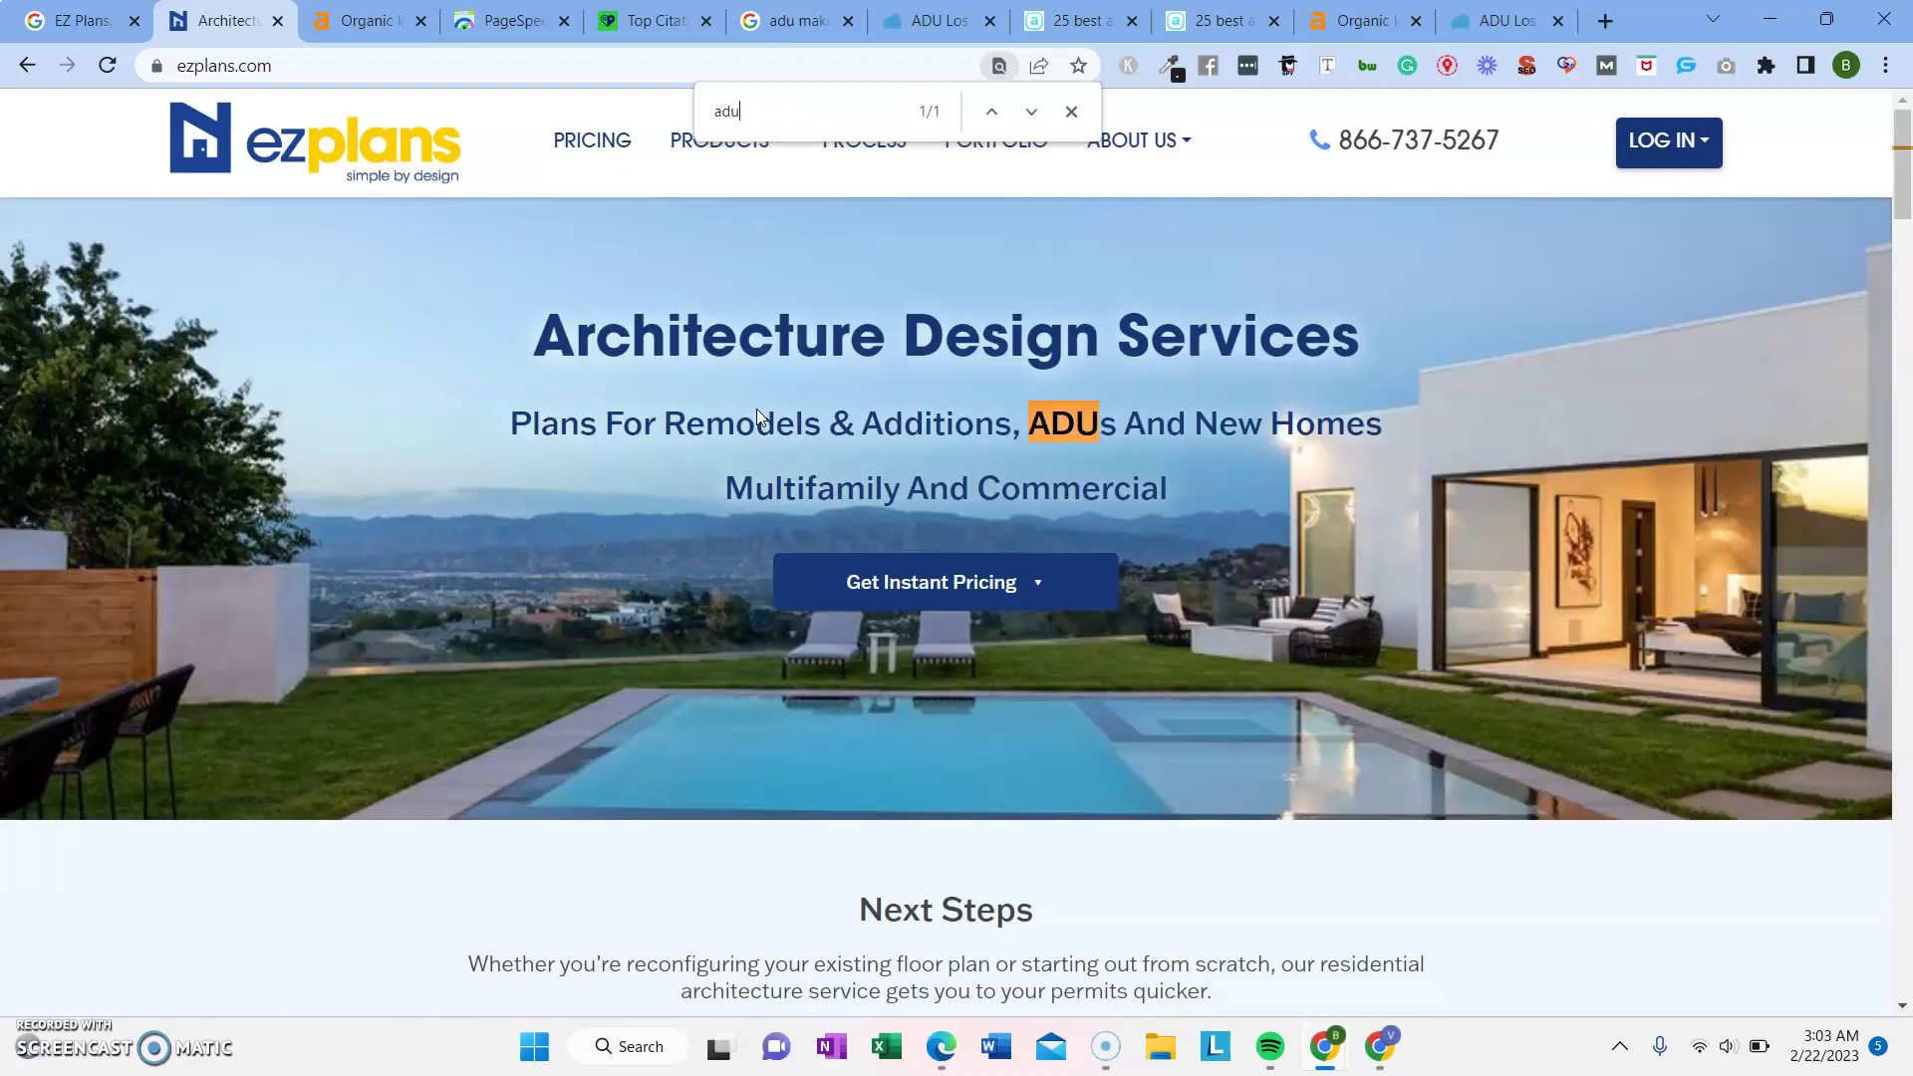
Step through the 'adu' matches on the uniteddwelling.com homepage, then close the find bar
{"action": "left_click", "coordinate": [1500, 20]}
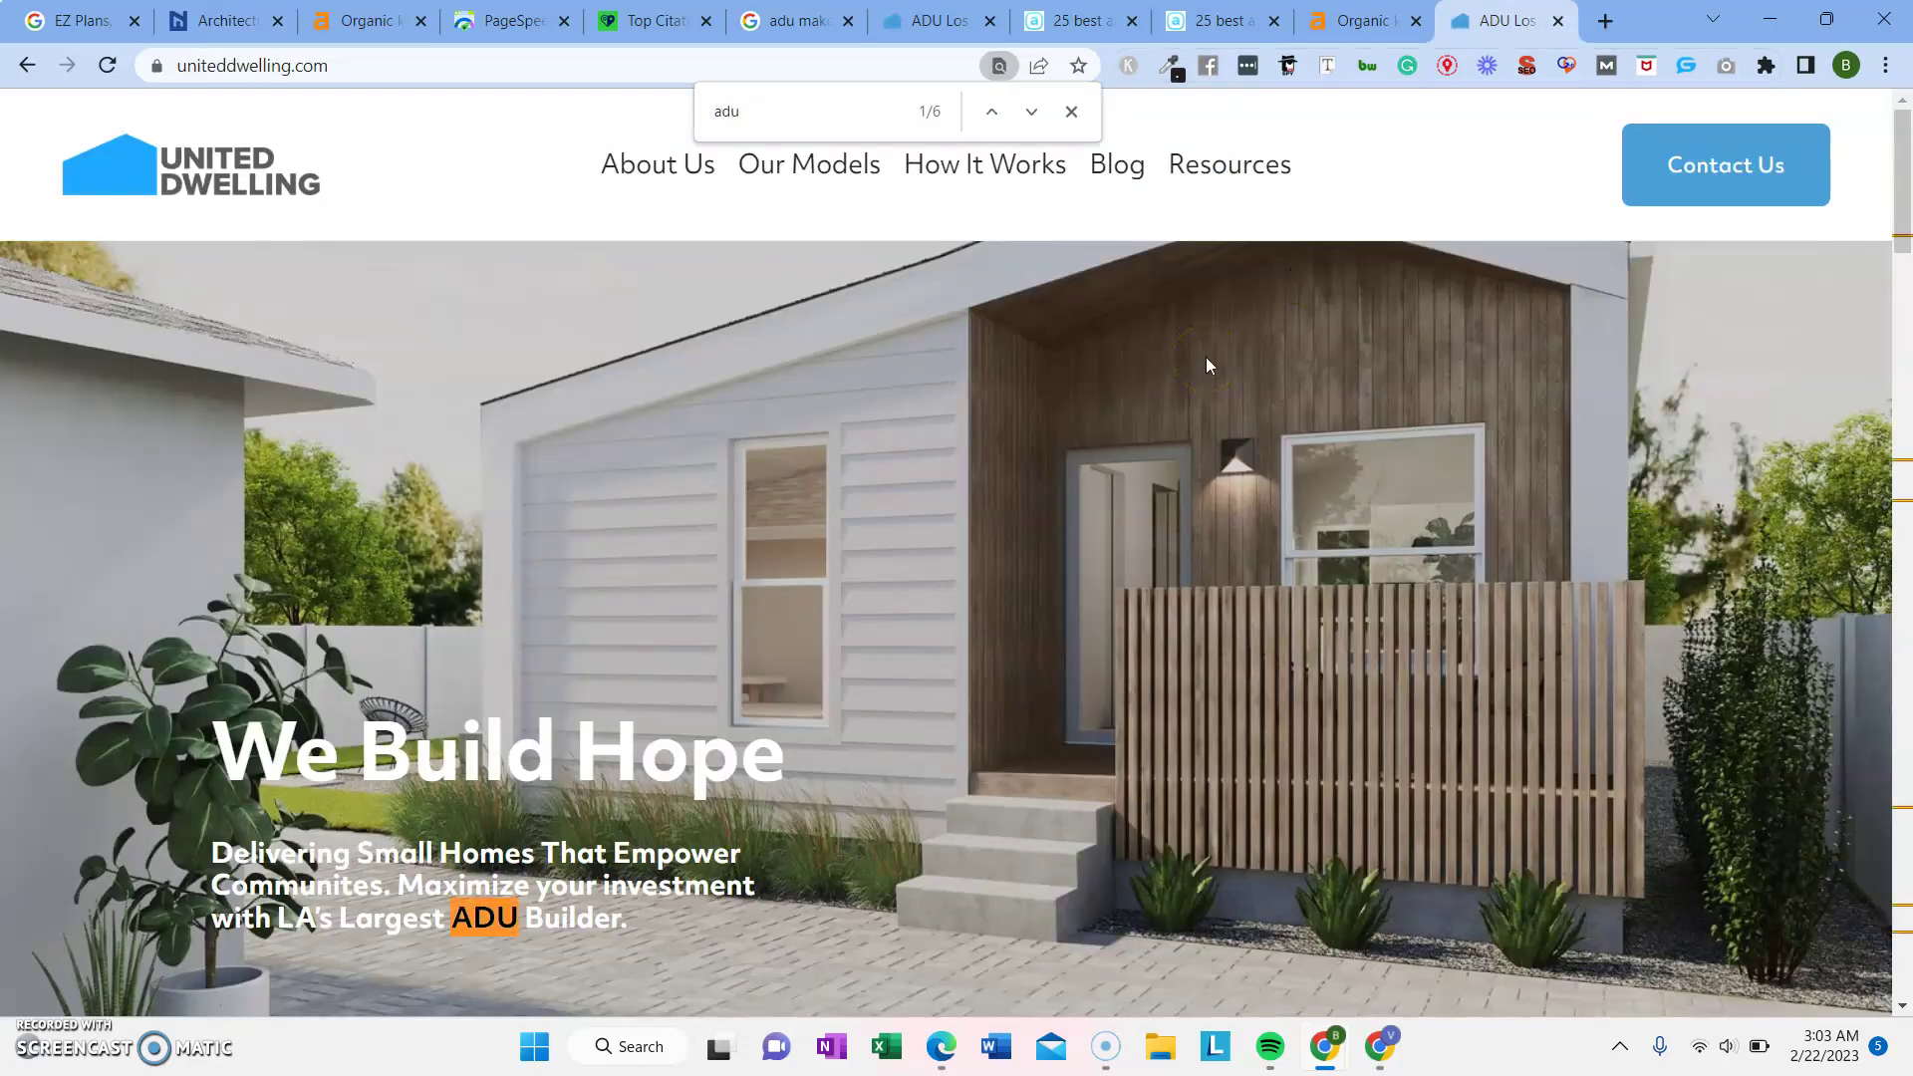
{"action": "key", "text": "Return"}
{"action": "key", "text": "Return"}
{"action": "key", "text": "Return"}
{"action": "key", "text": "Return"}
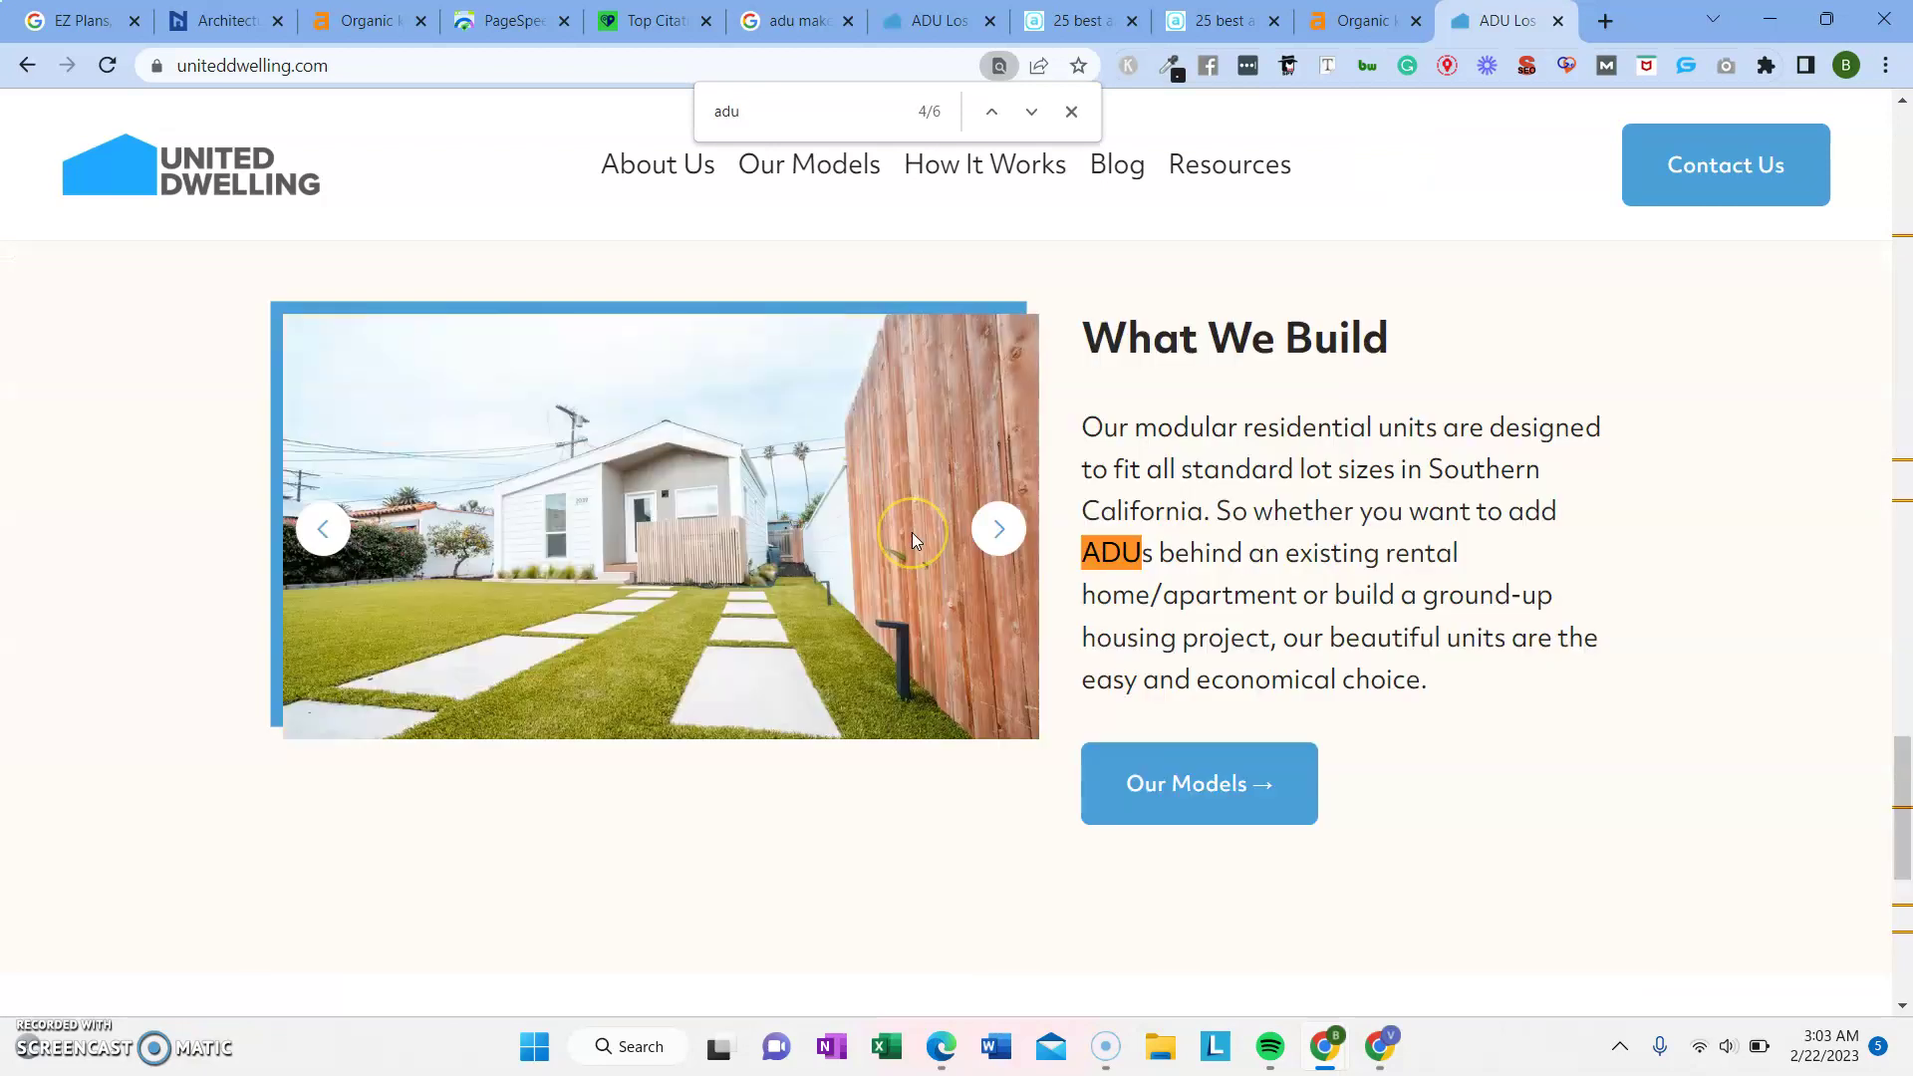
{"action": "key", "text": "Return"}
{"action": "key", "text": "Return"}
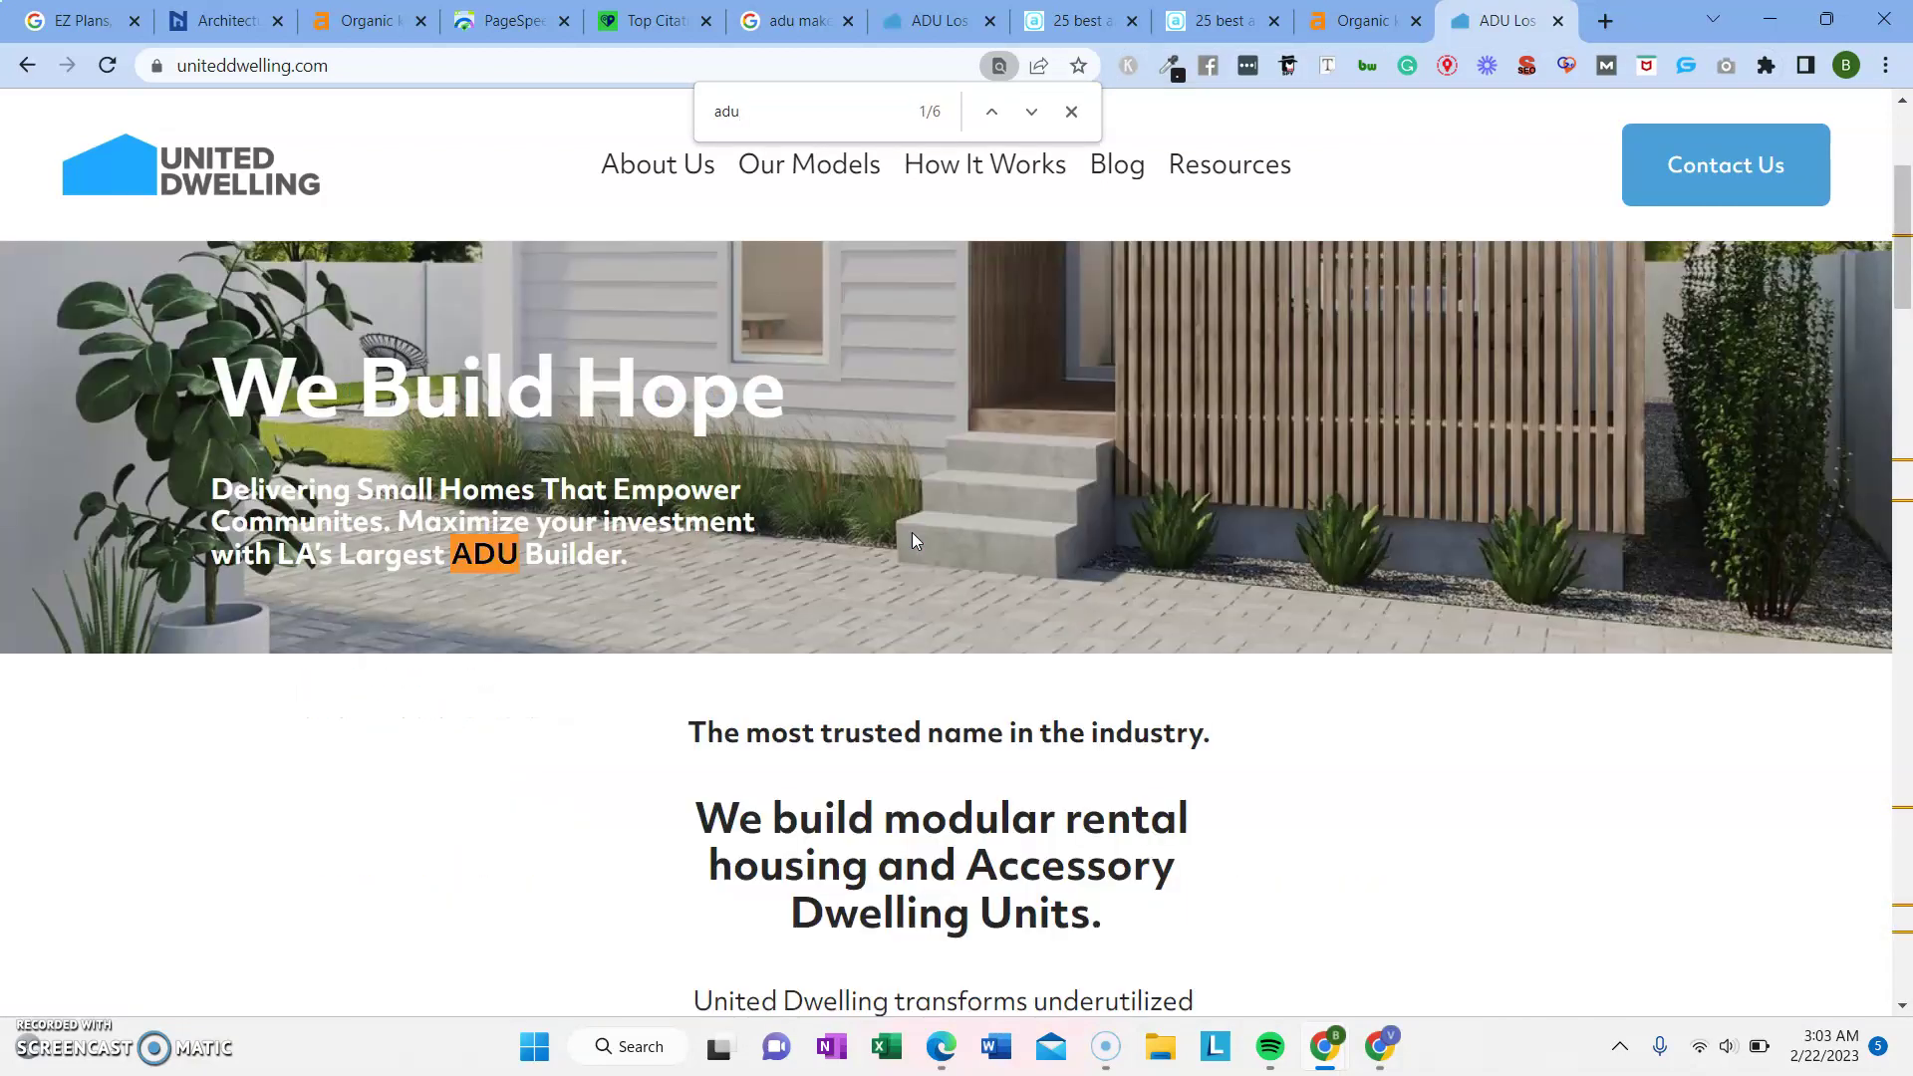
{"action": "left_click", "coordinate": [1071, 111]}
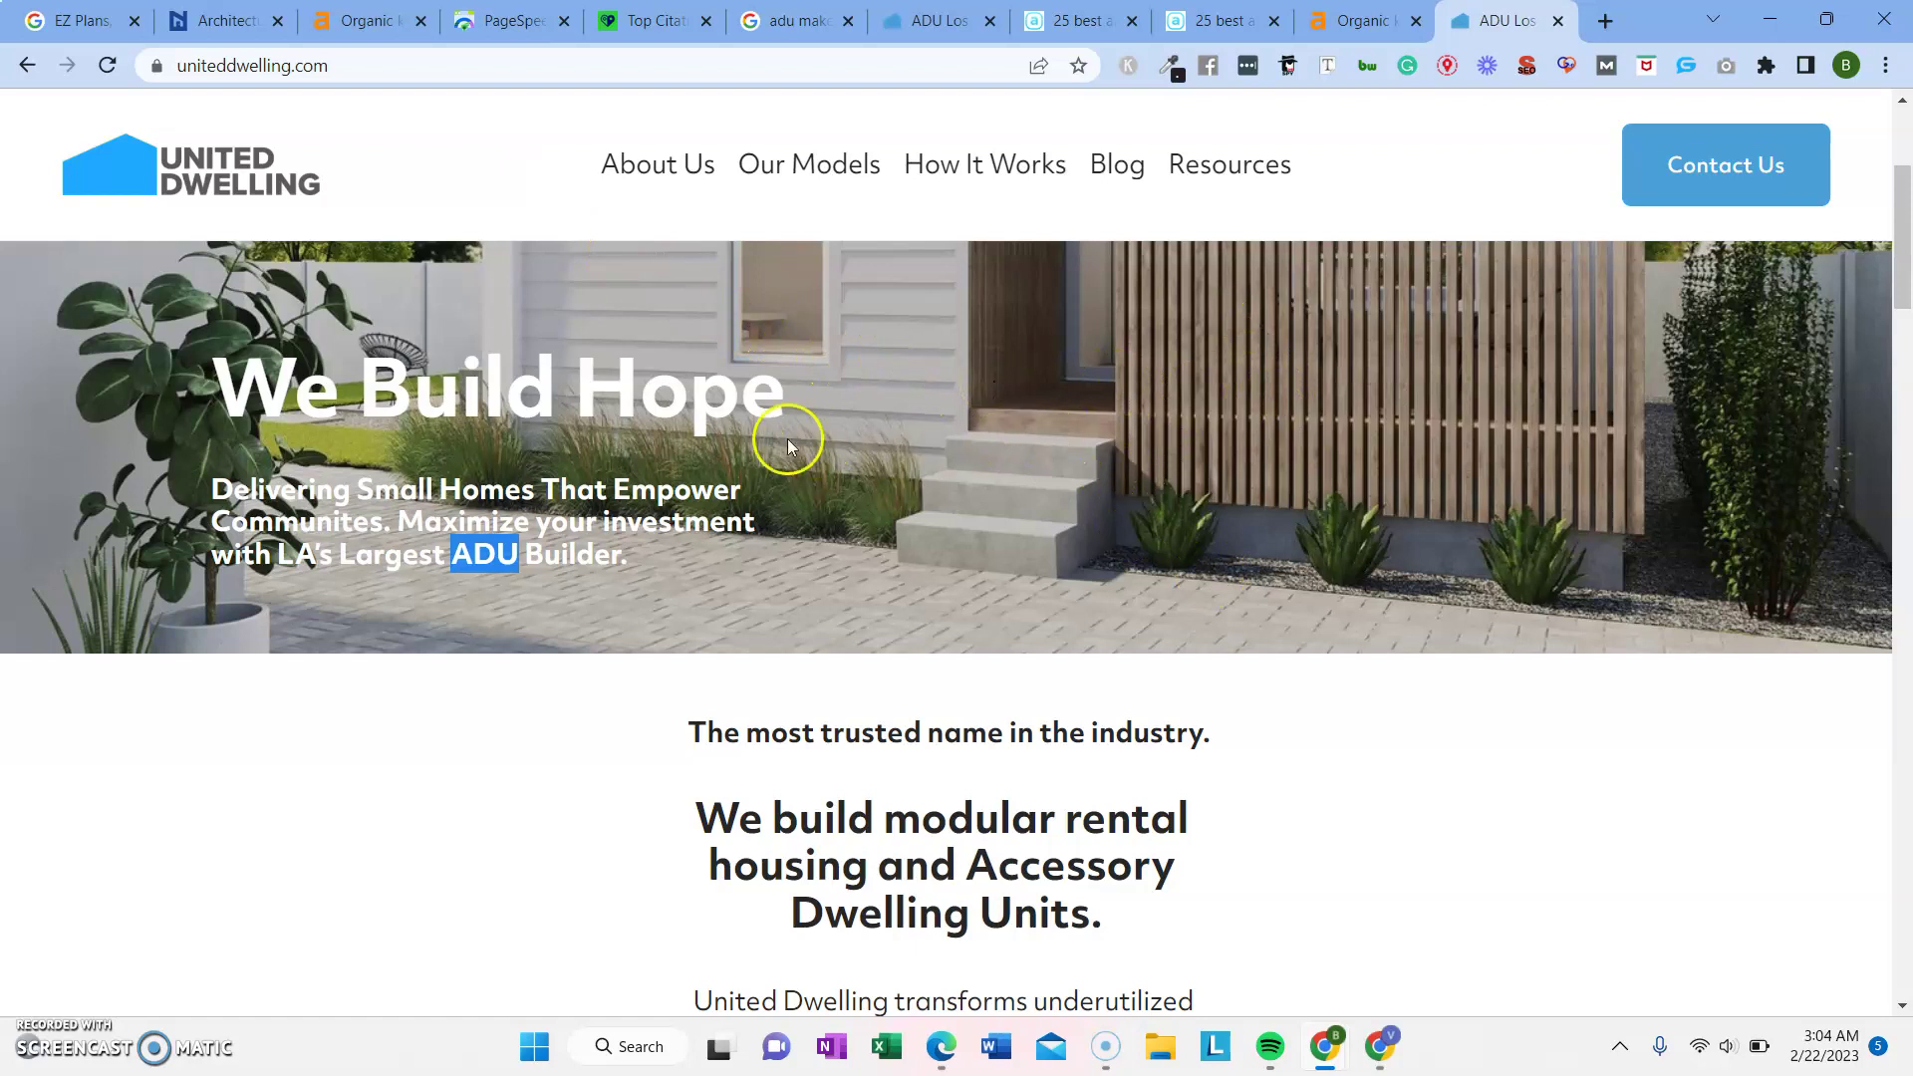
{"action": "left_click", "coordinate": [513, 20]}
Compare ezplans.com's desktop and mobile PageSpeed scores, ending on mobile: Performance 57, SEO 91
{"action": "scroll", "coordinate": [845, 575], "scroll_direction": "up", "scroll_amount": 9}
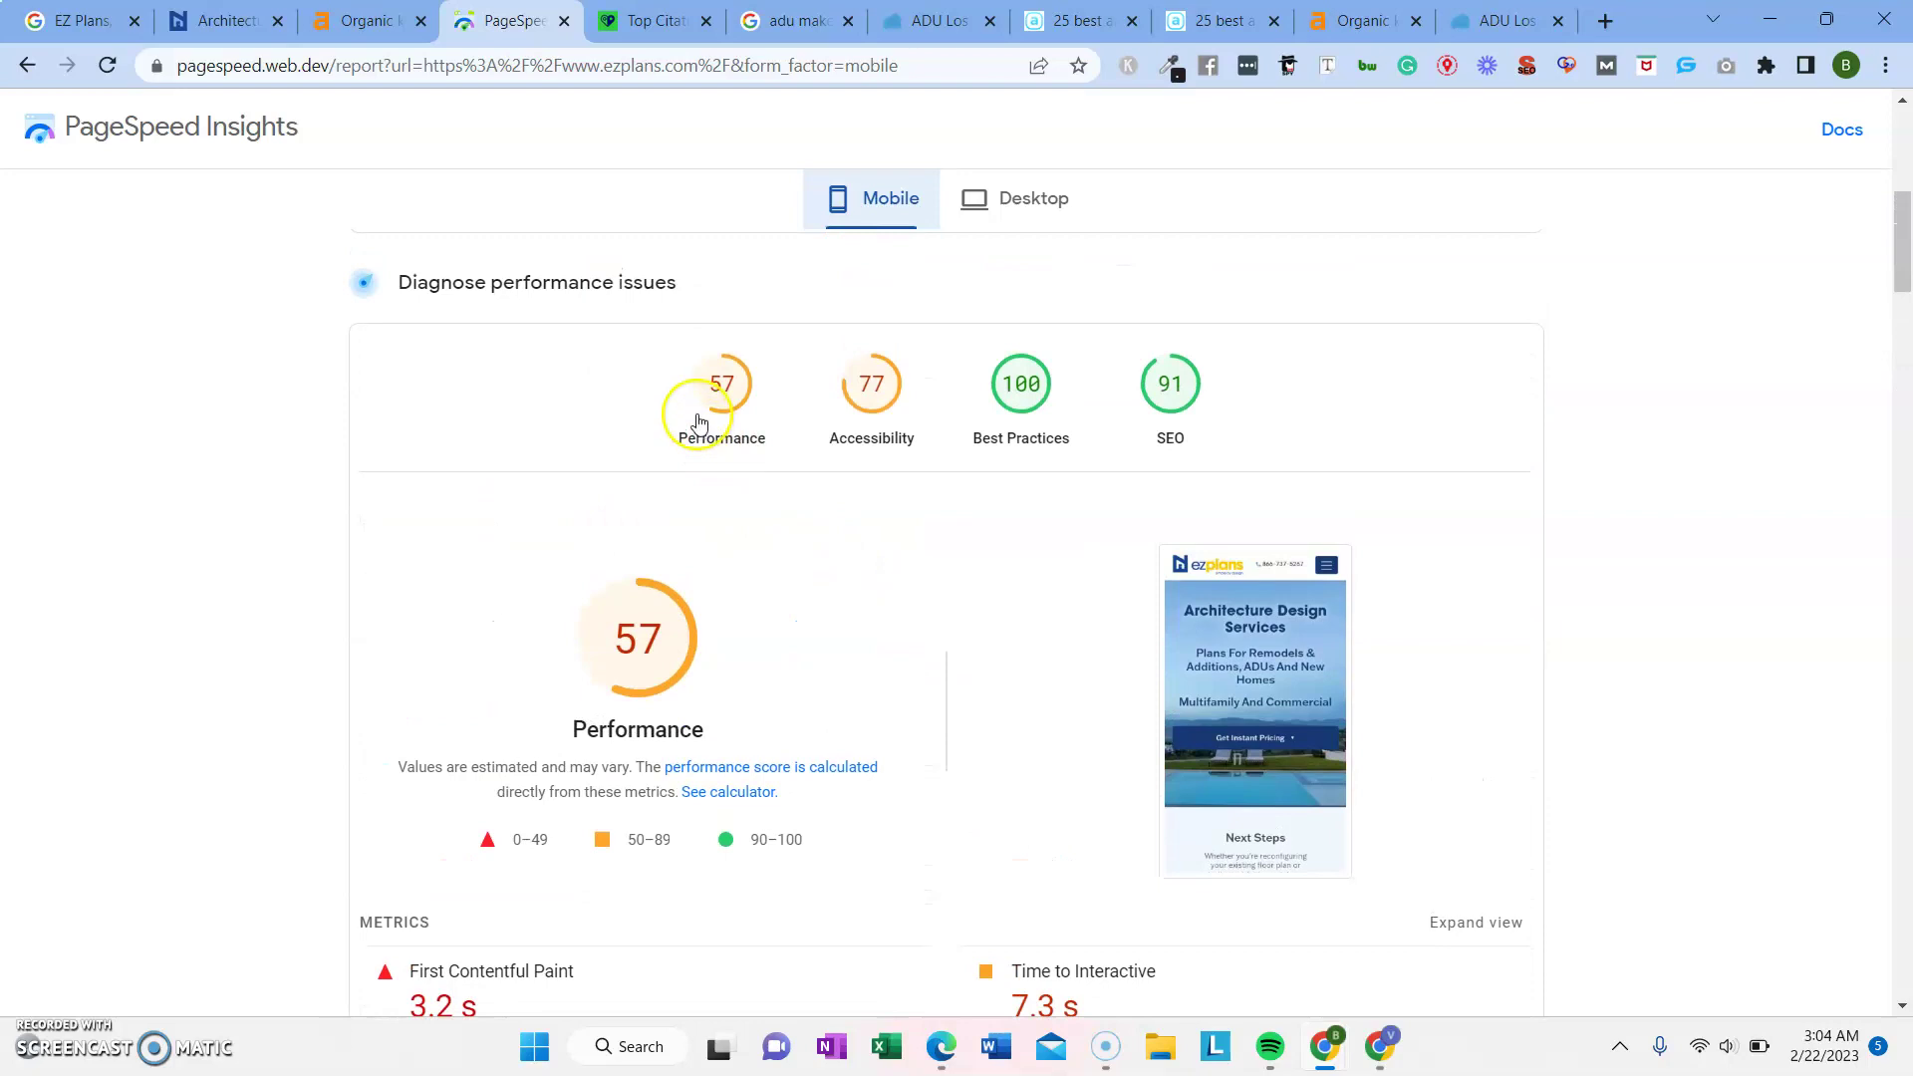
{"action": "left_click", "coordinate": [892, 229]}
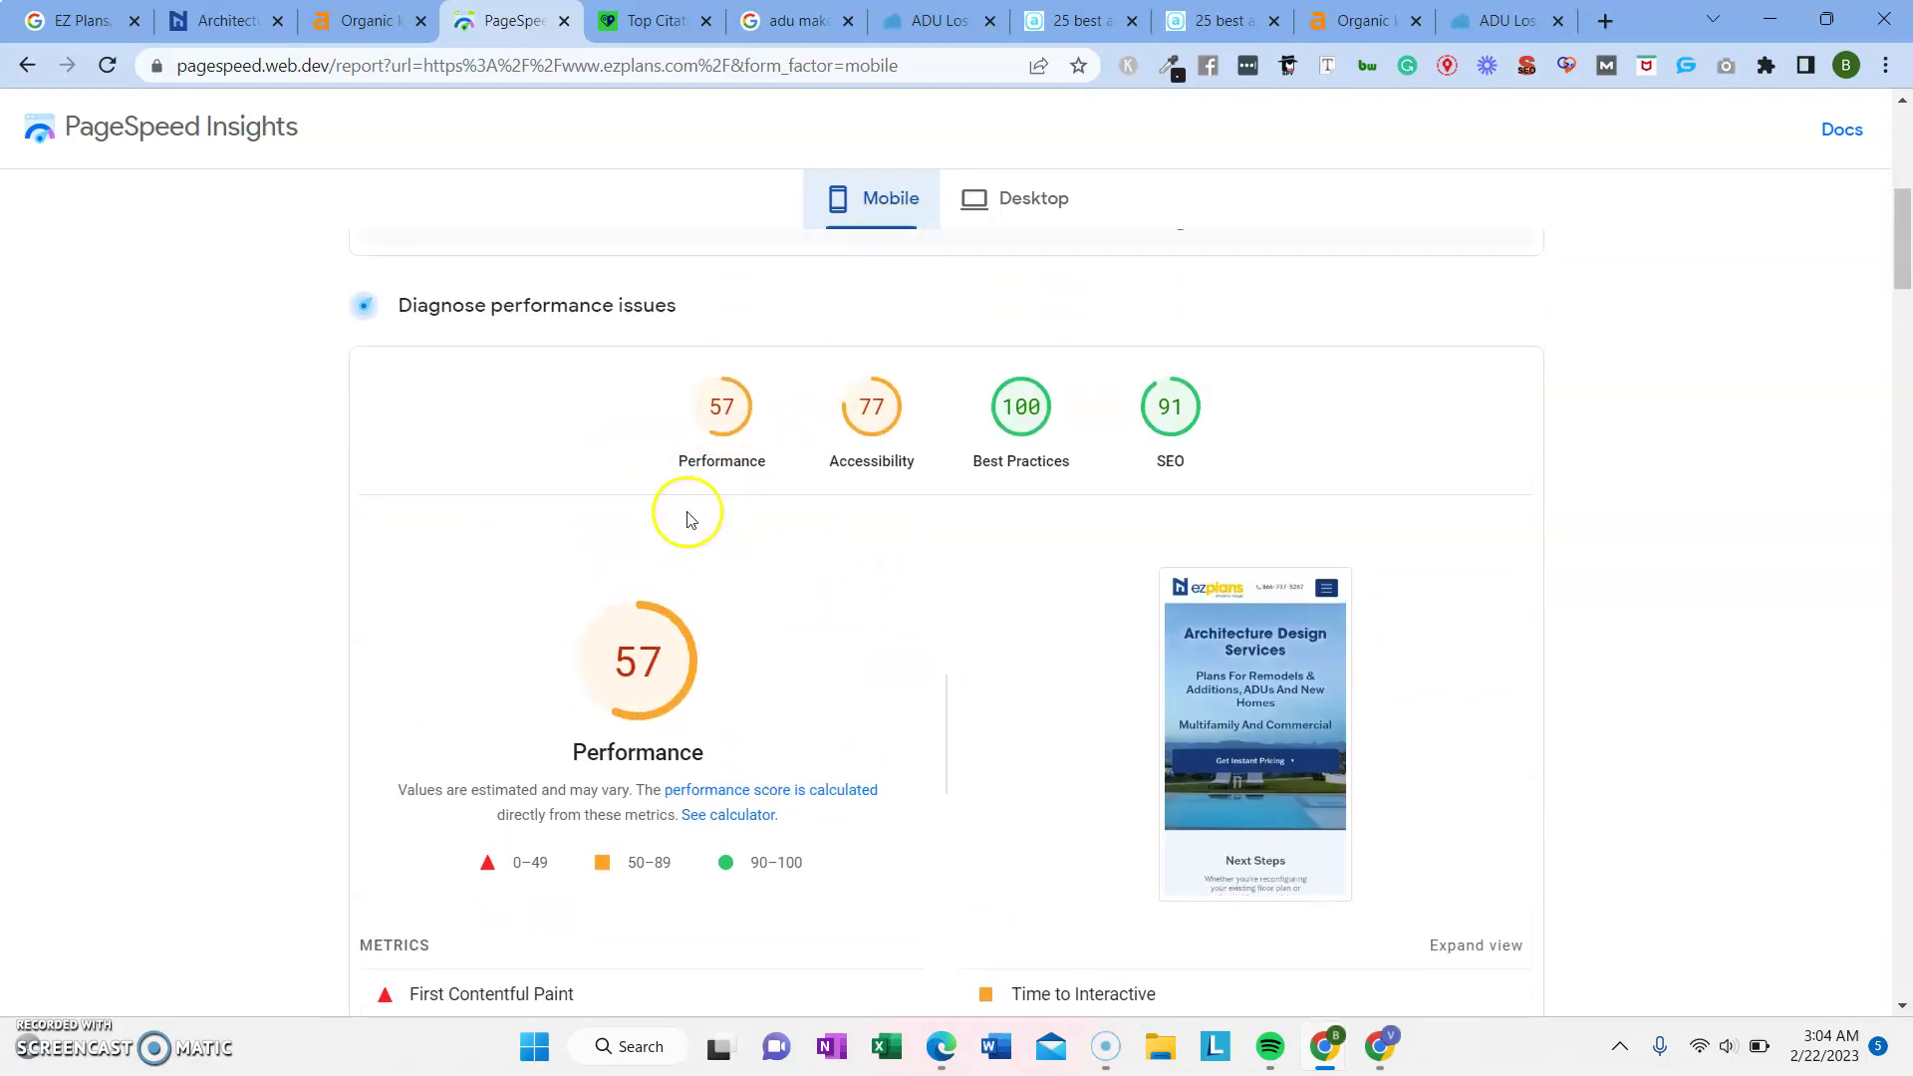
{"action": "scroll", "coordinate": [687, 668], "scroll_direction": "down", "scroll_amount": 5}
{"action": "scroll", "coordinate": [693, 672], "scroll_direction": "down", "scroll_amount": 5}
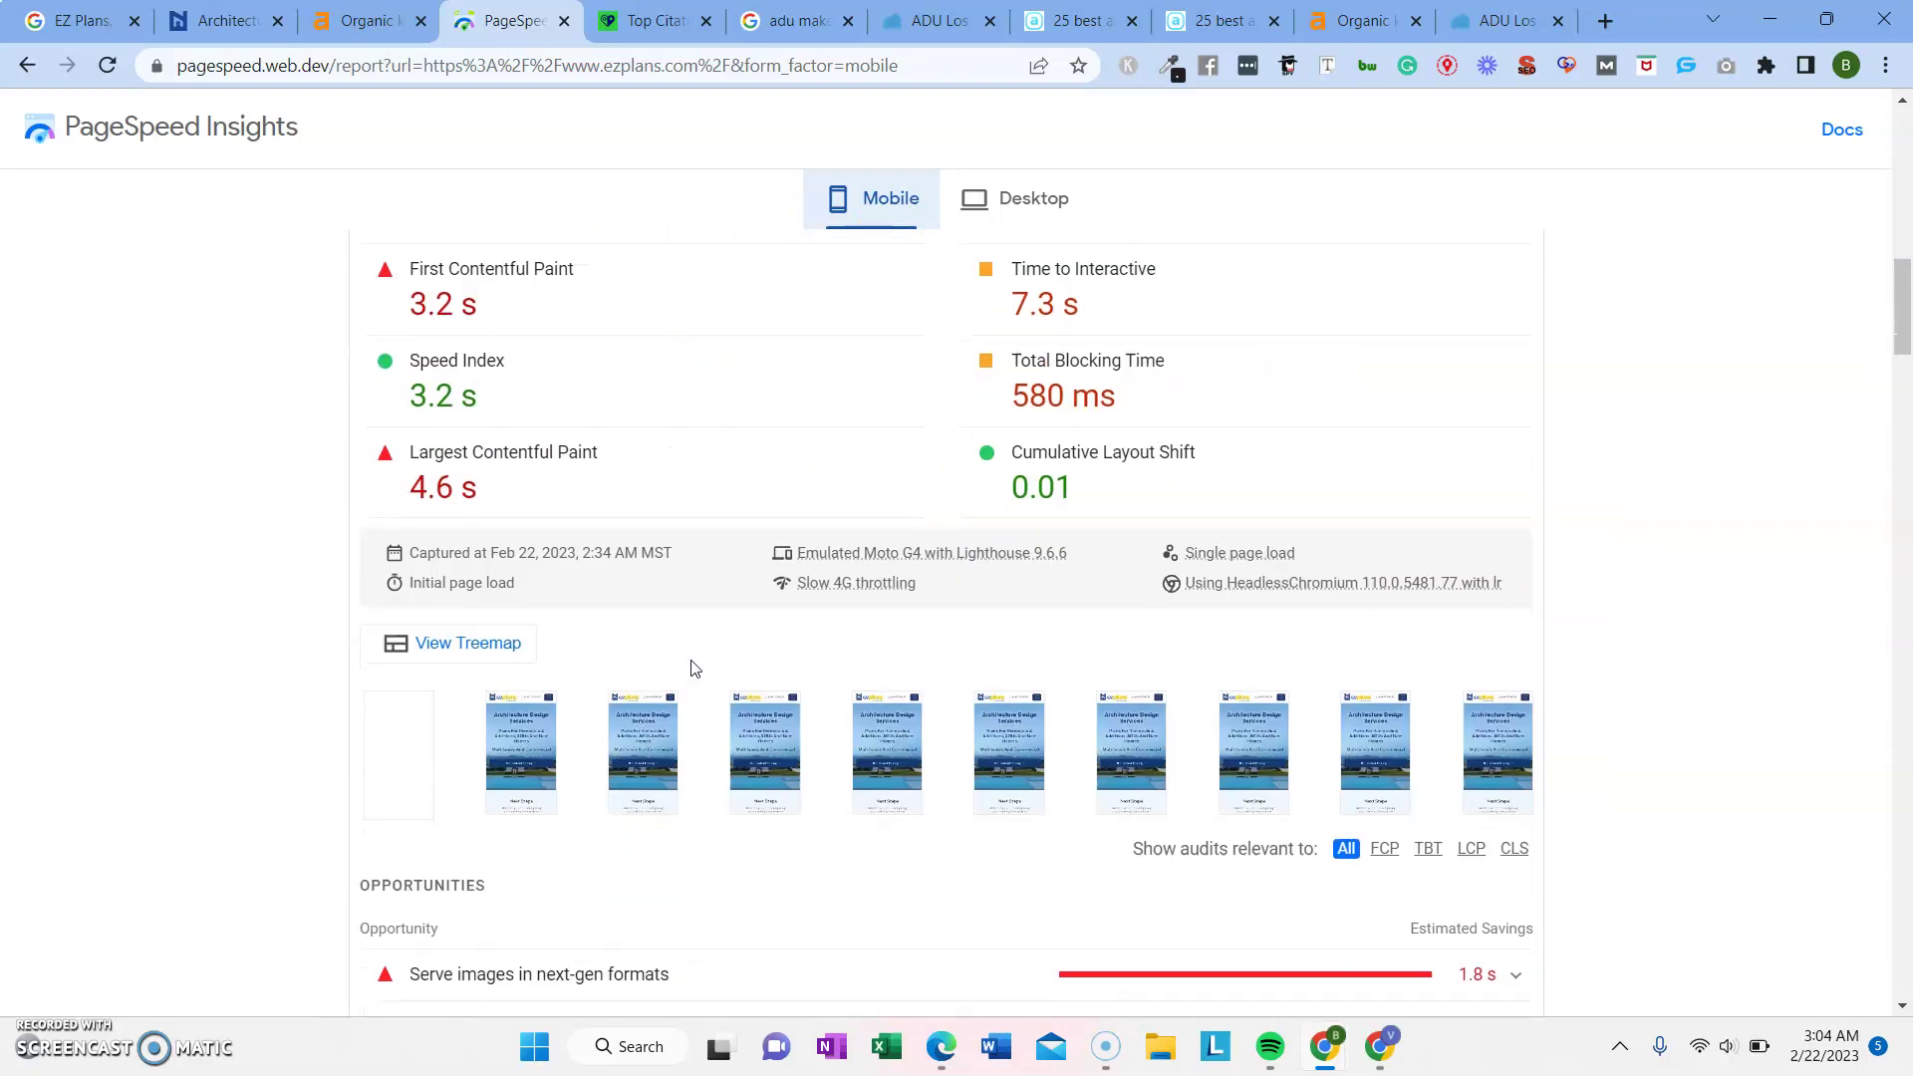
{"action": "scroll", "coordinate": [692, 662], "scroll_direction": "up", "scroll_amount": 10}
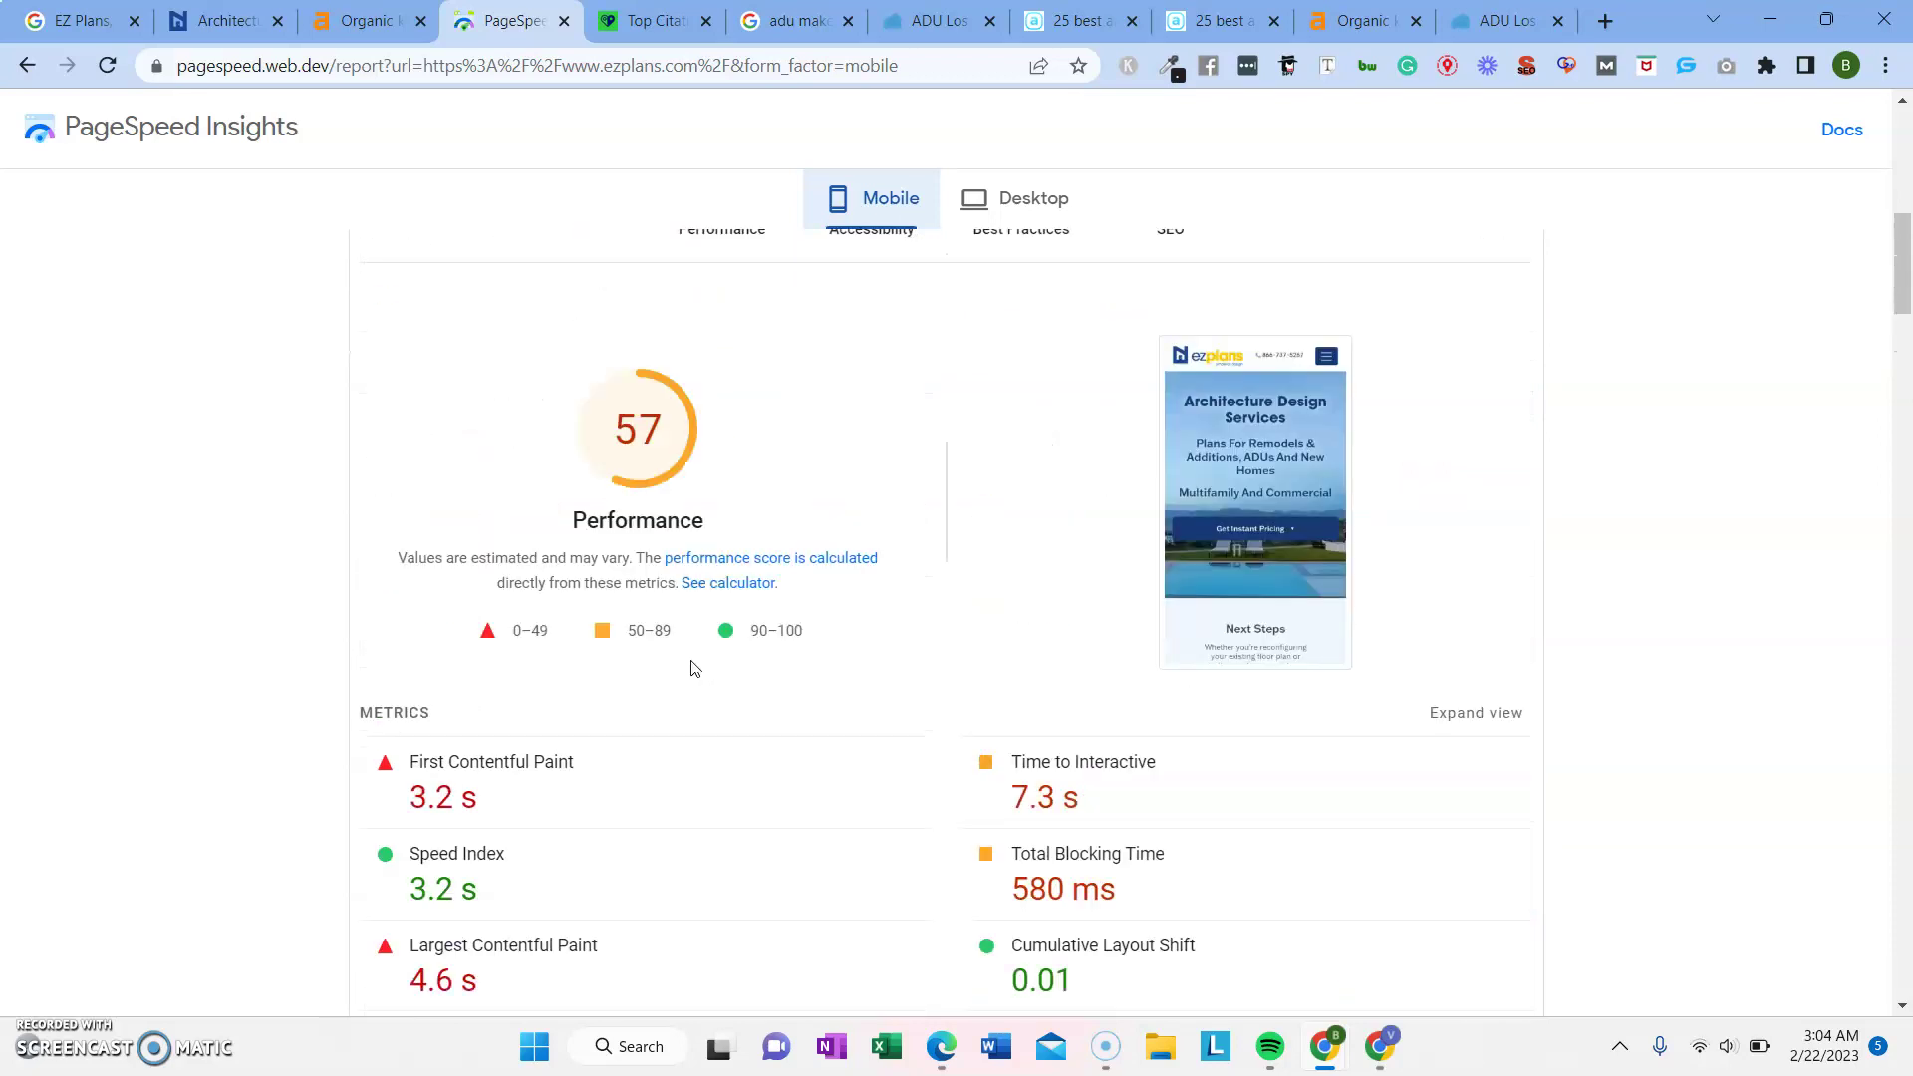
{"action": "left_click", "coordinate": [1006, 198]}
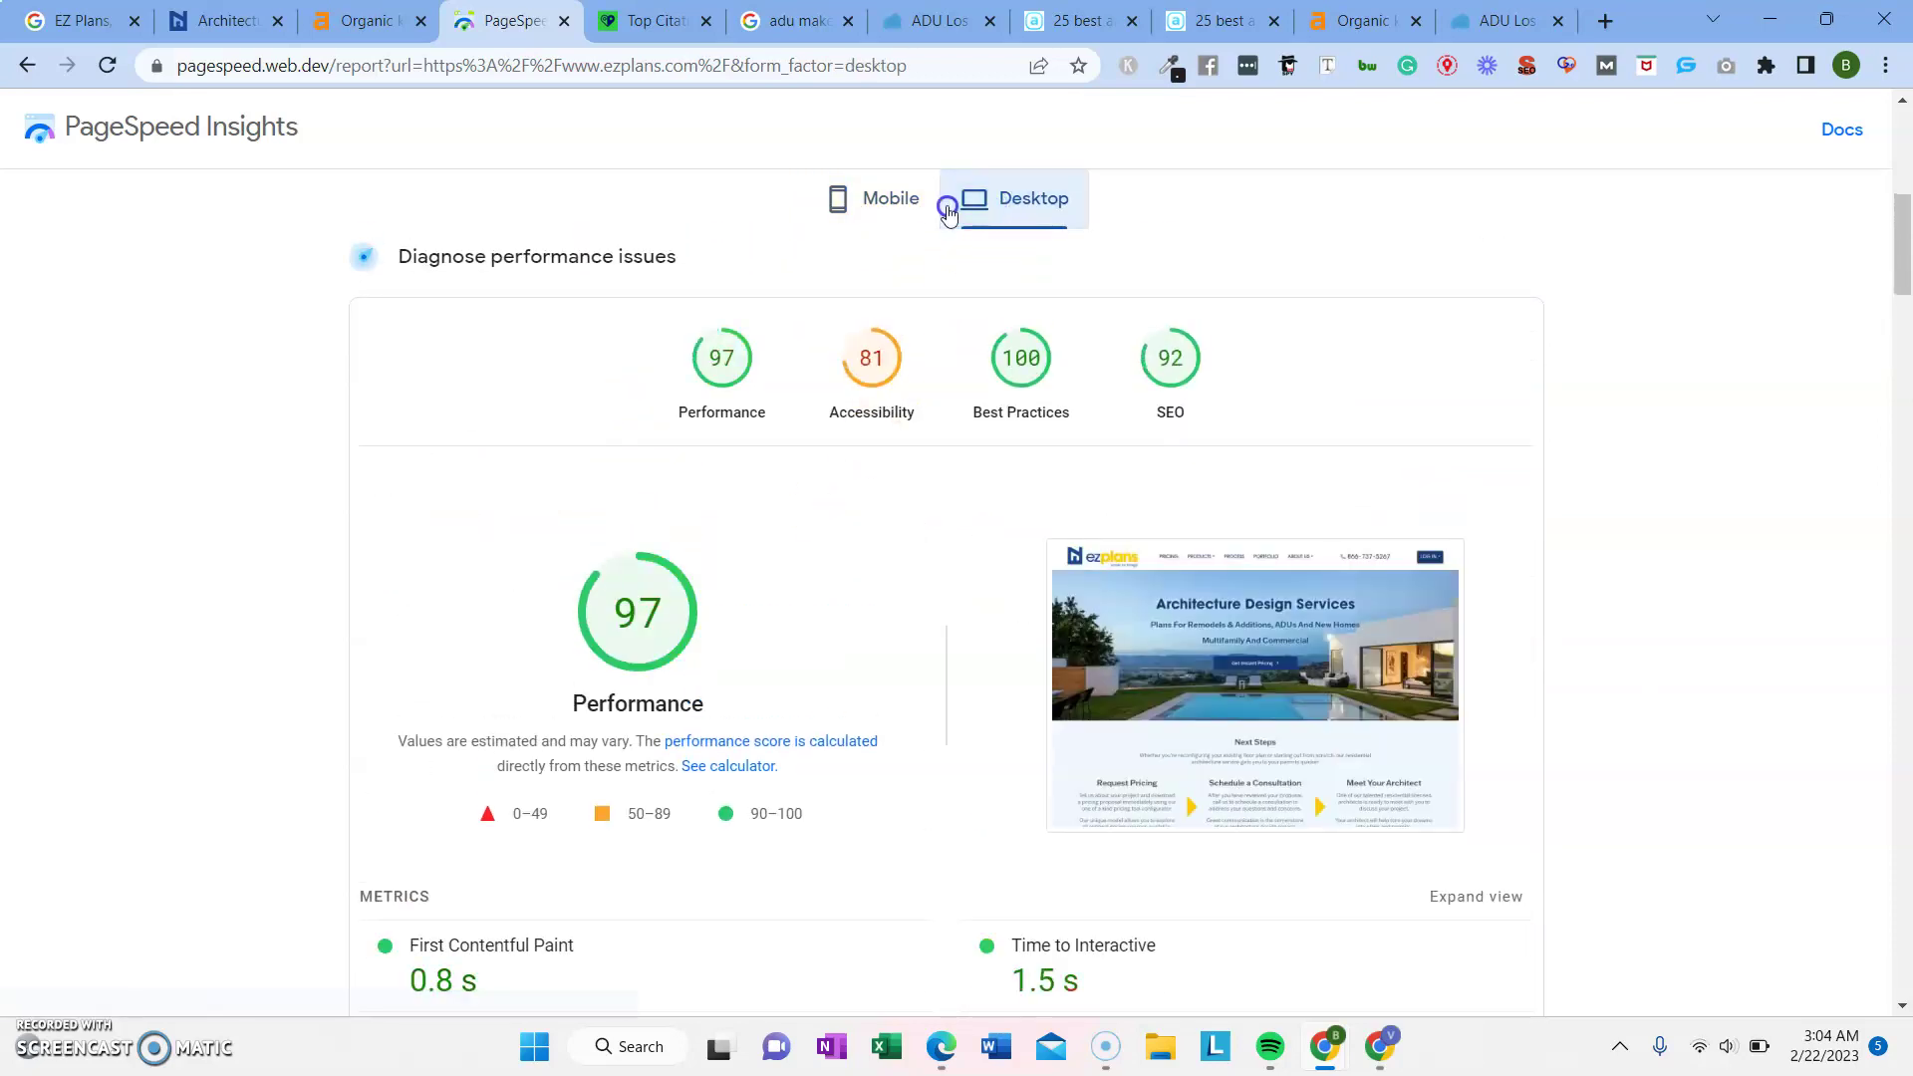
{"action": "left_click", "coordinate": [893, 204]}
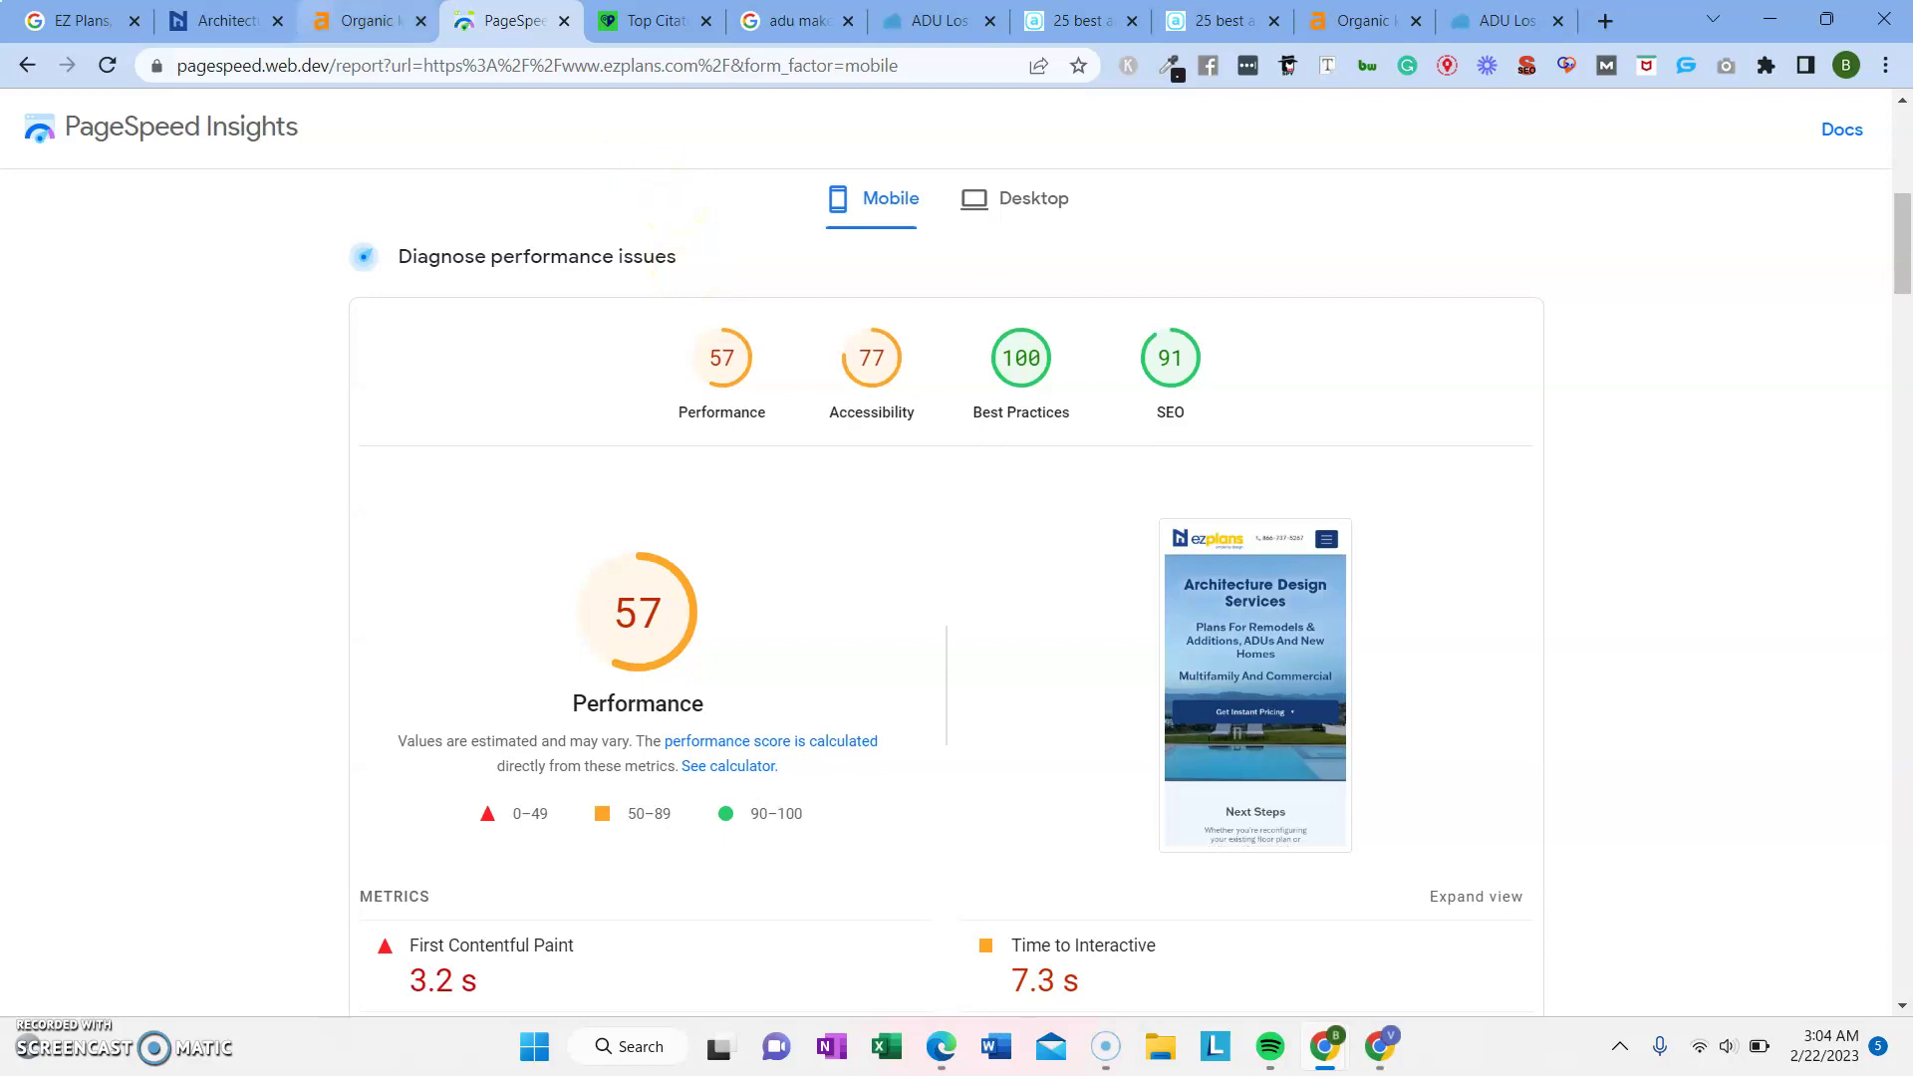
{"action": "mouse_move", "coordinate": [652, 20]}
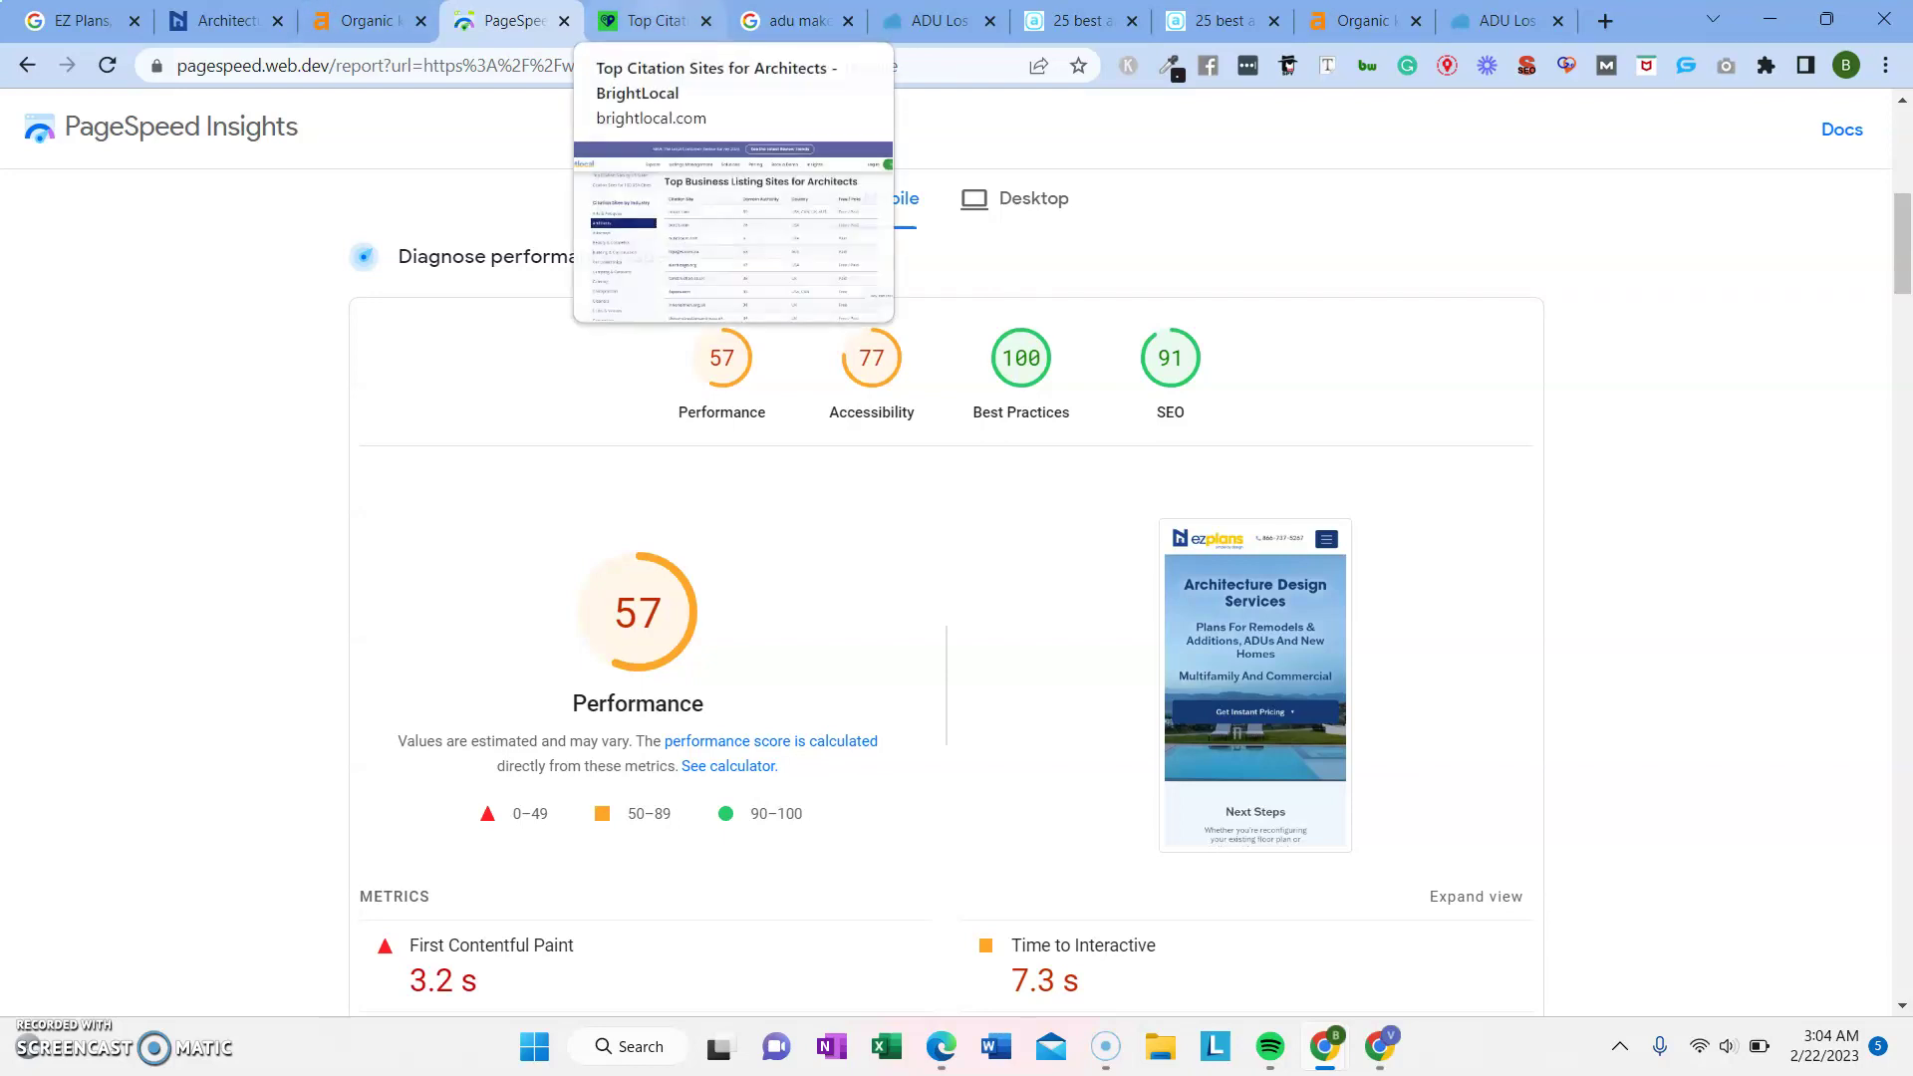
Open the architects citation sites page after briefly checking the Google and Ahrefs tabs
{"action": "left_click", "coordinate": [652, 21]}
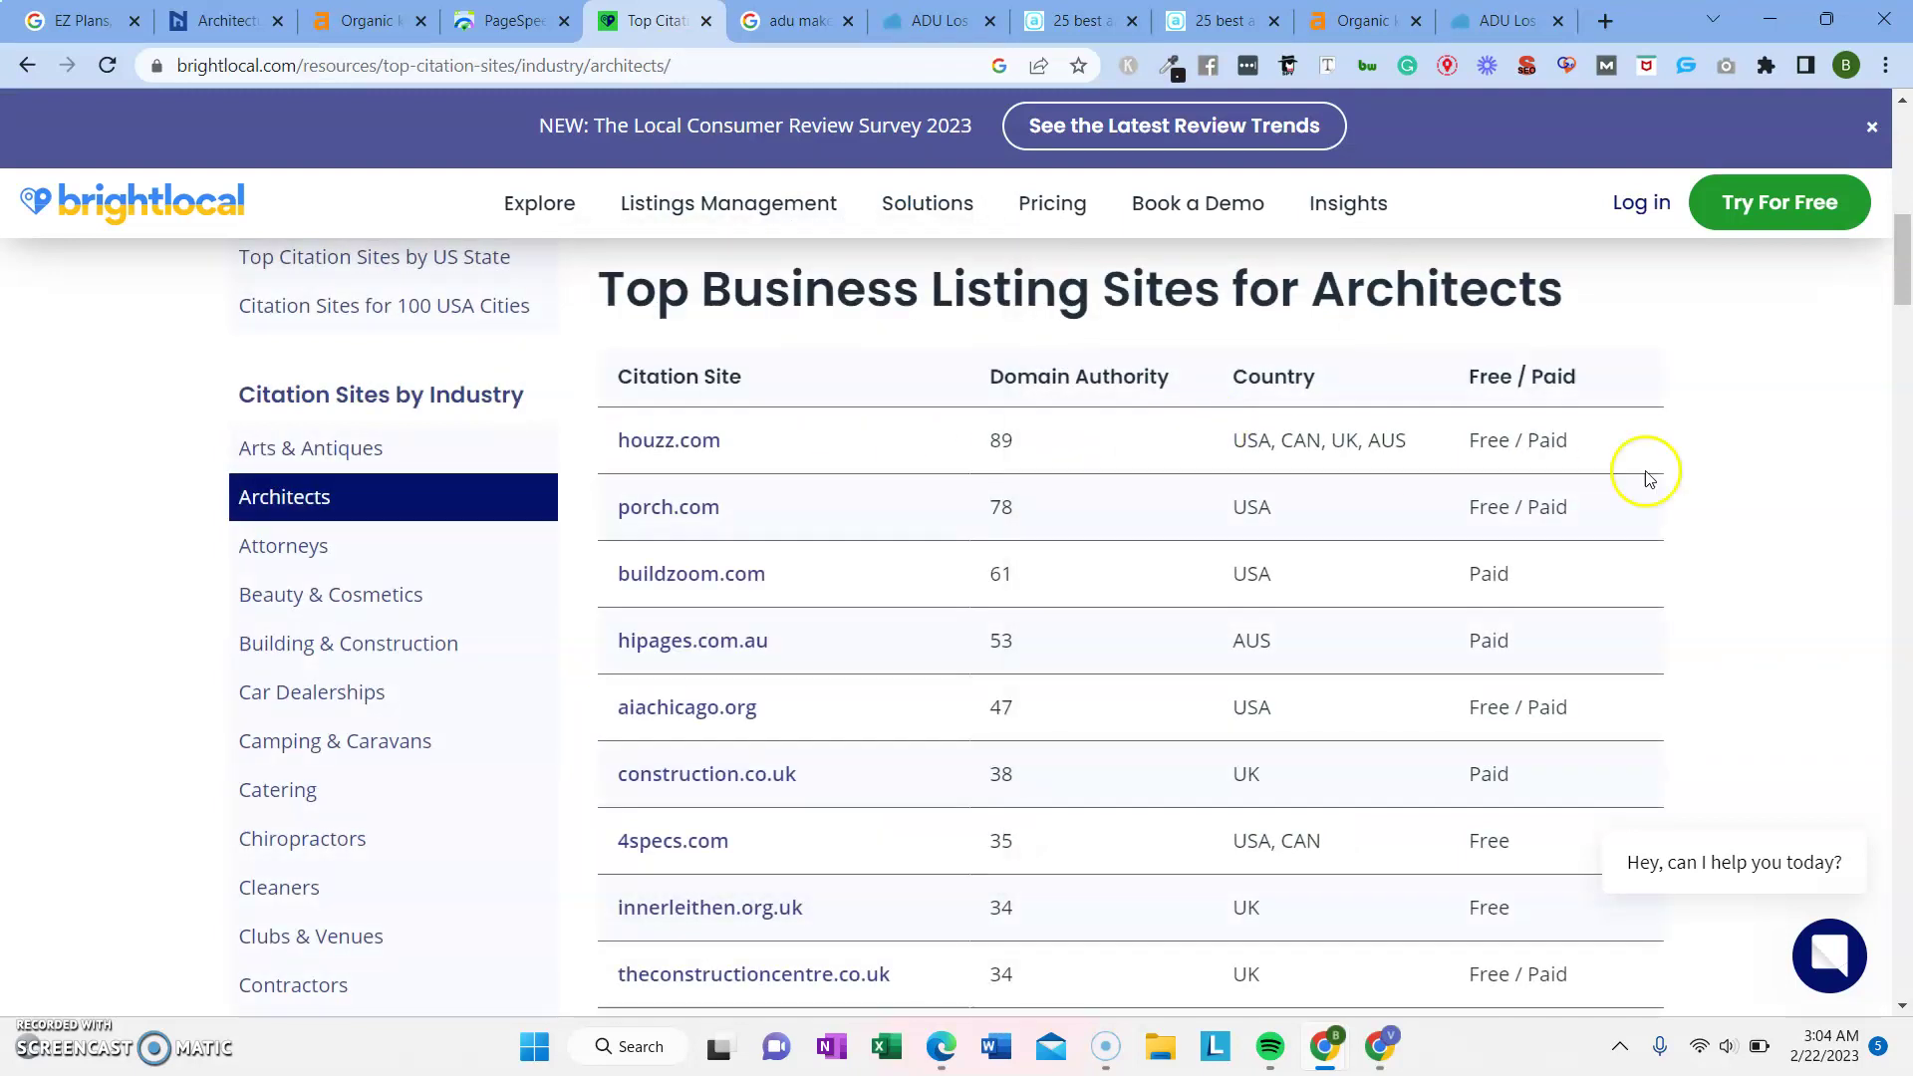
{"action": "left_click", "coordinate": [85, 21]}
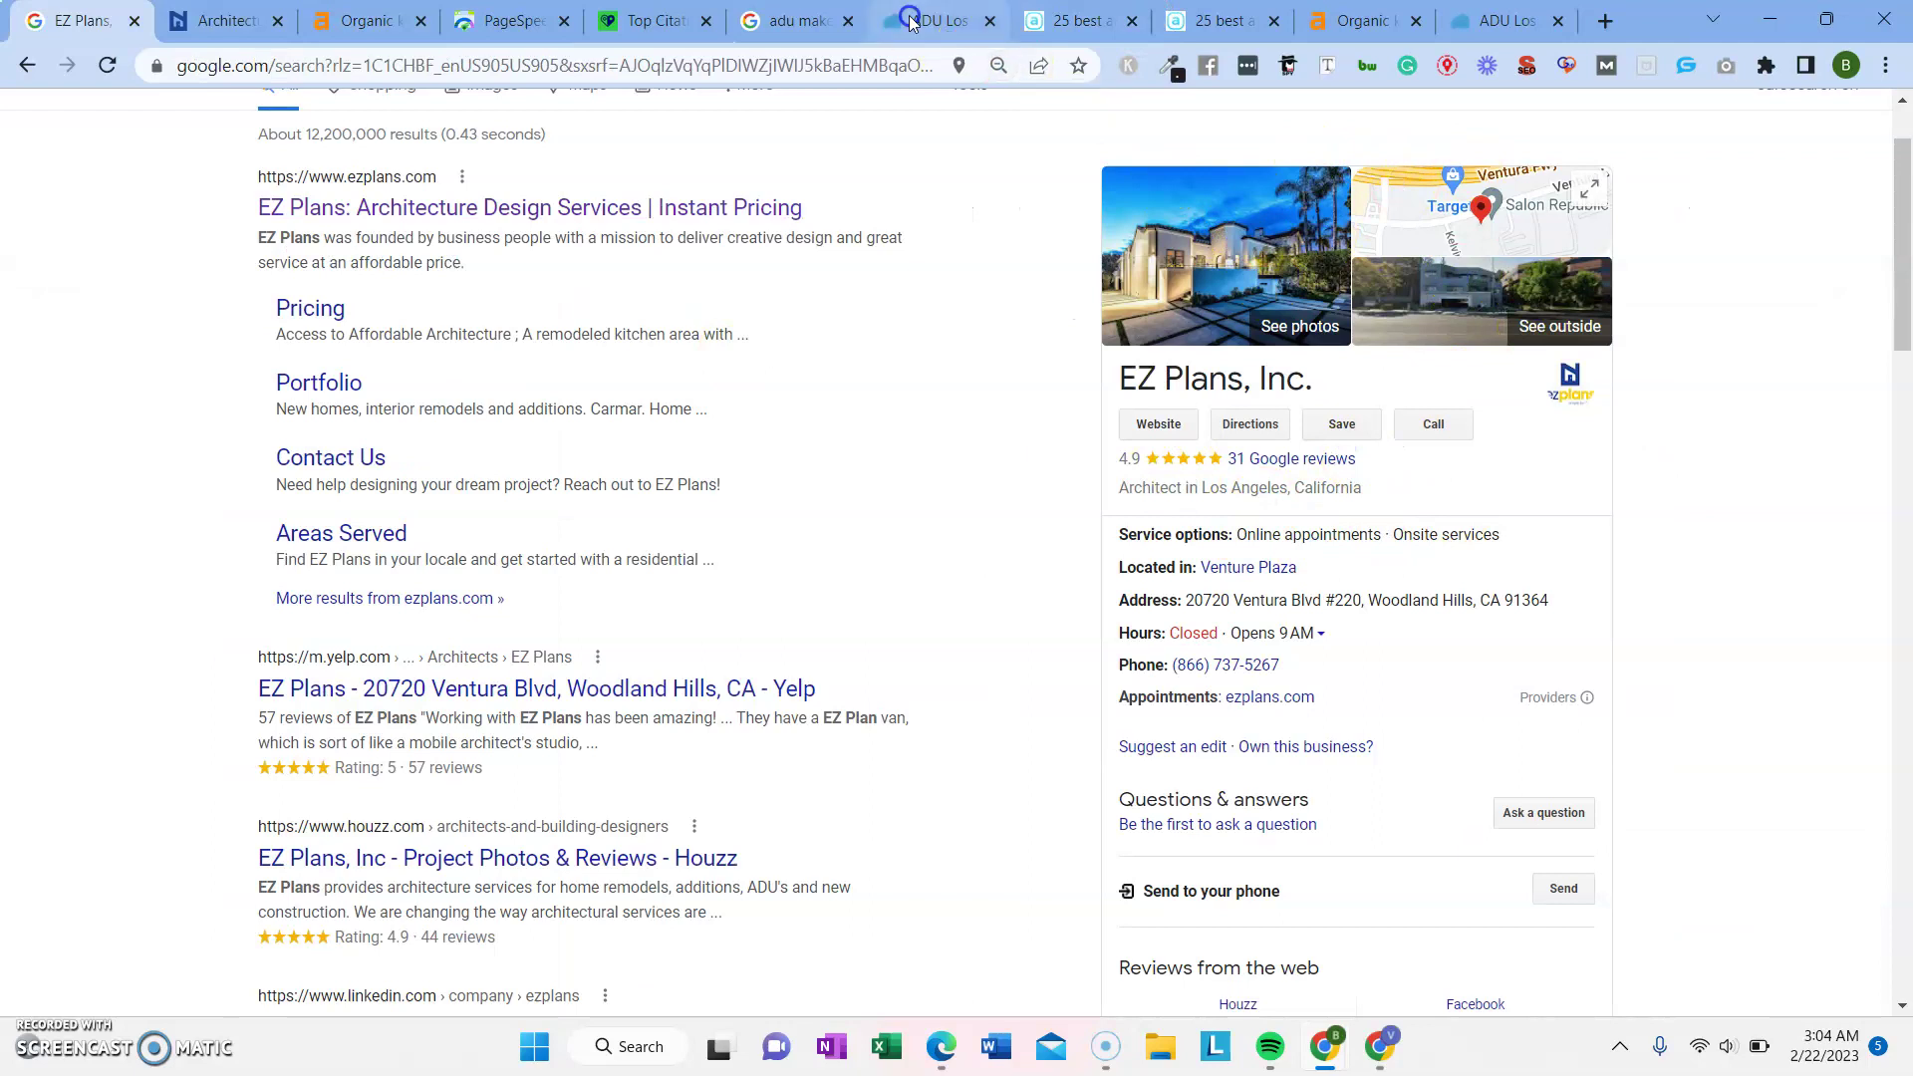
{"action": "left_click", "coordinate": [1363, 21]}
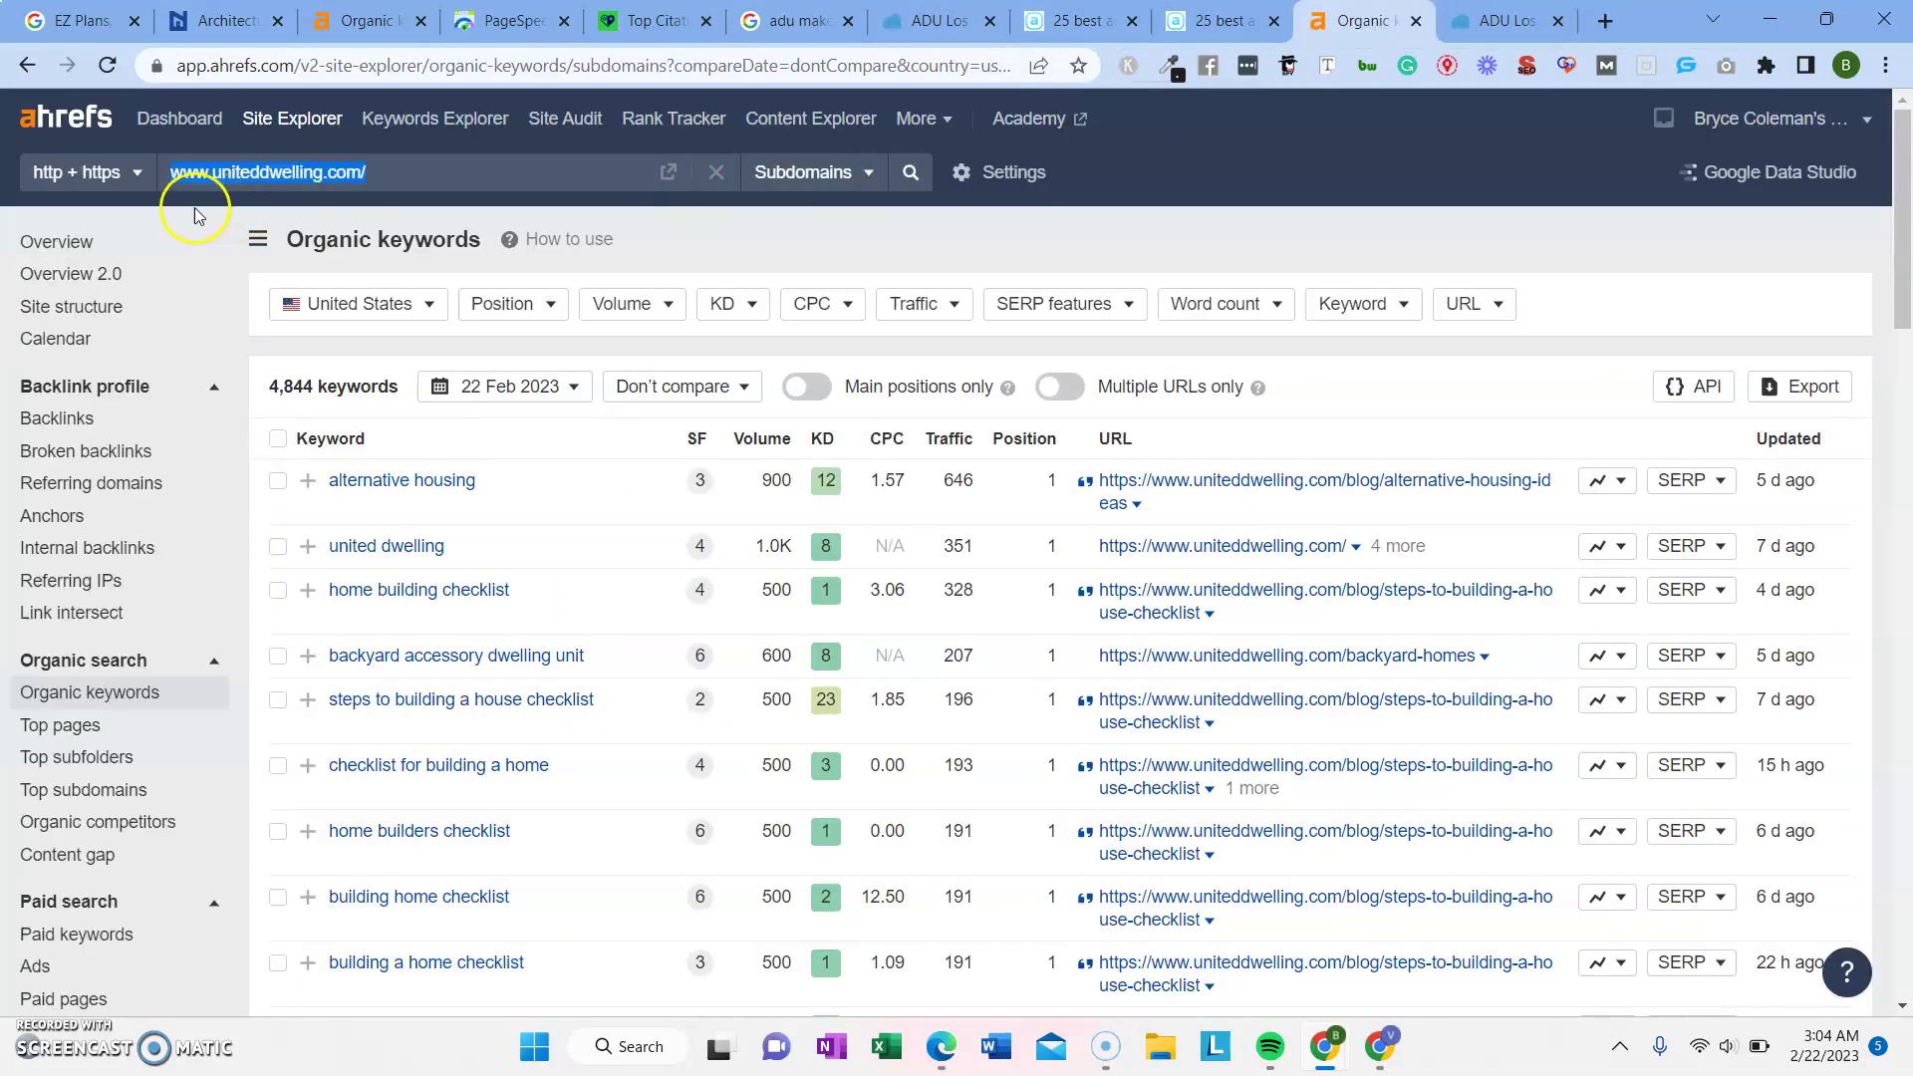
{"action": "left_click", "coordinate": [653, 22]}
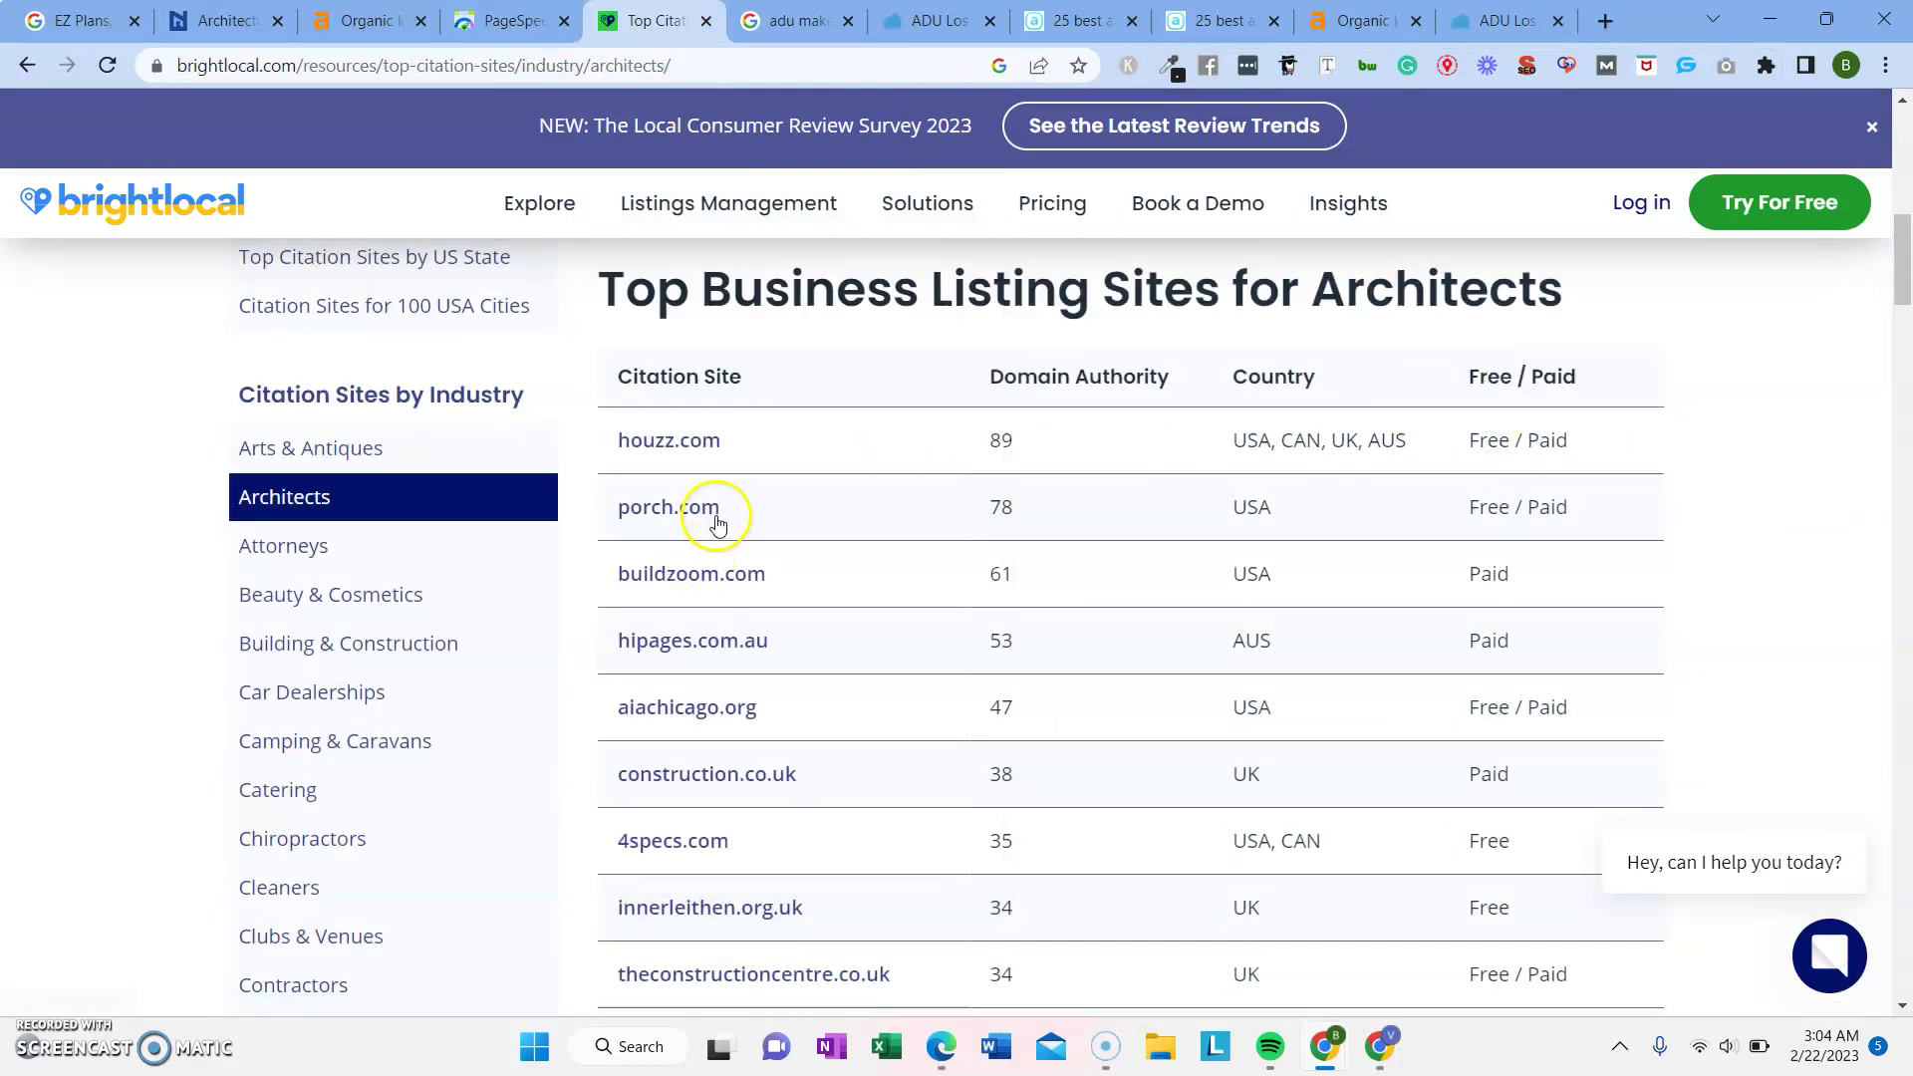
Scroll through BrightLocal's Top Business Listing Sites for Architects, then return to ezplans.com's 681 organic keywords
{"action": "scroll", "coordinate": [734, 481], "scroll_direction": "down", "scroll_amount": 1}
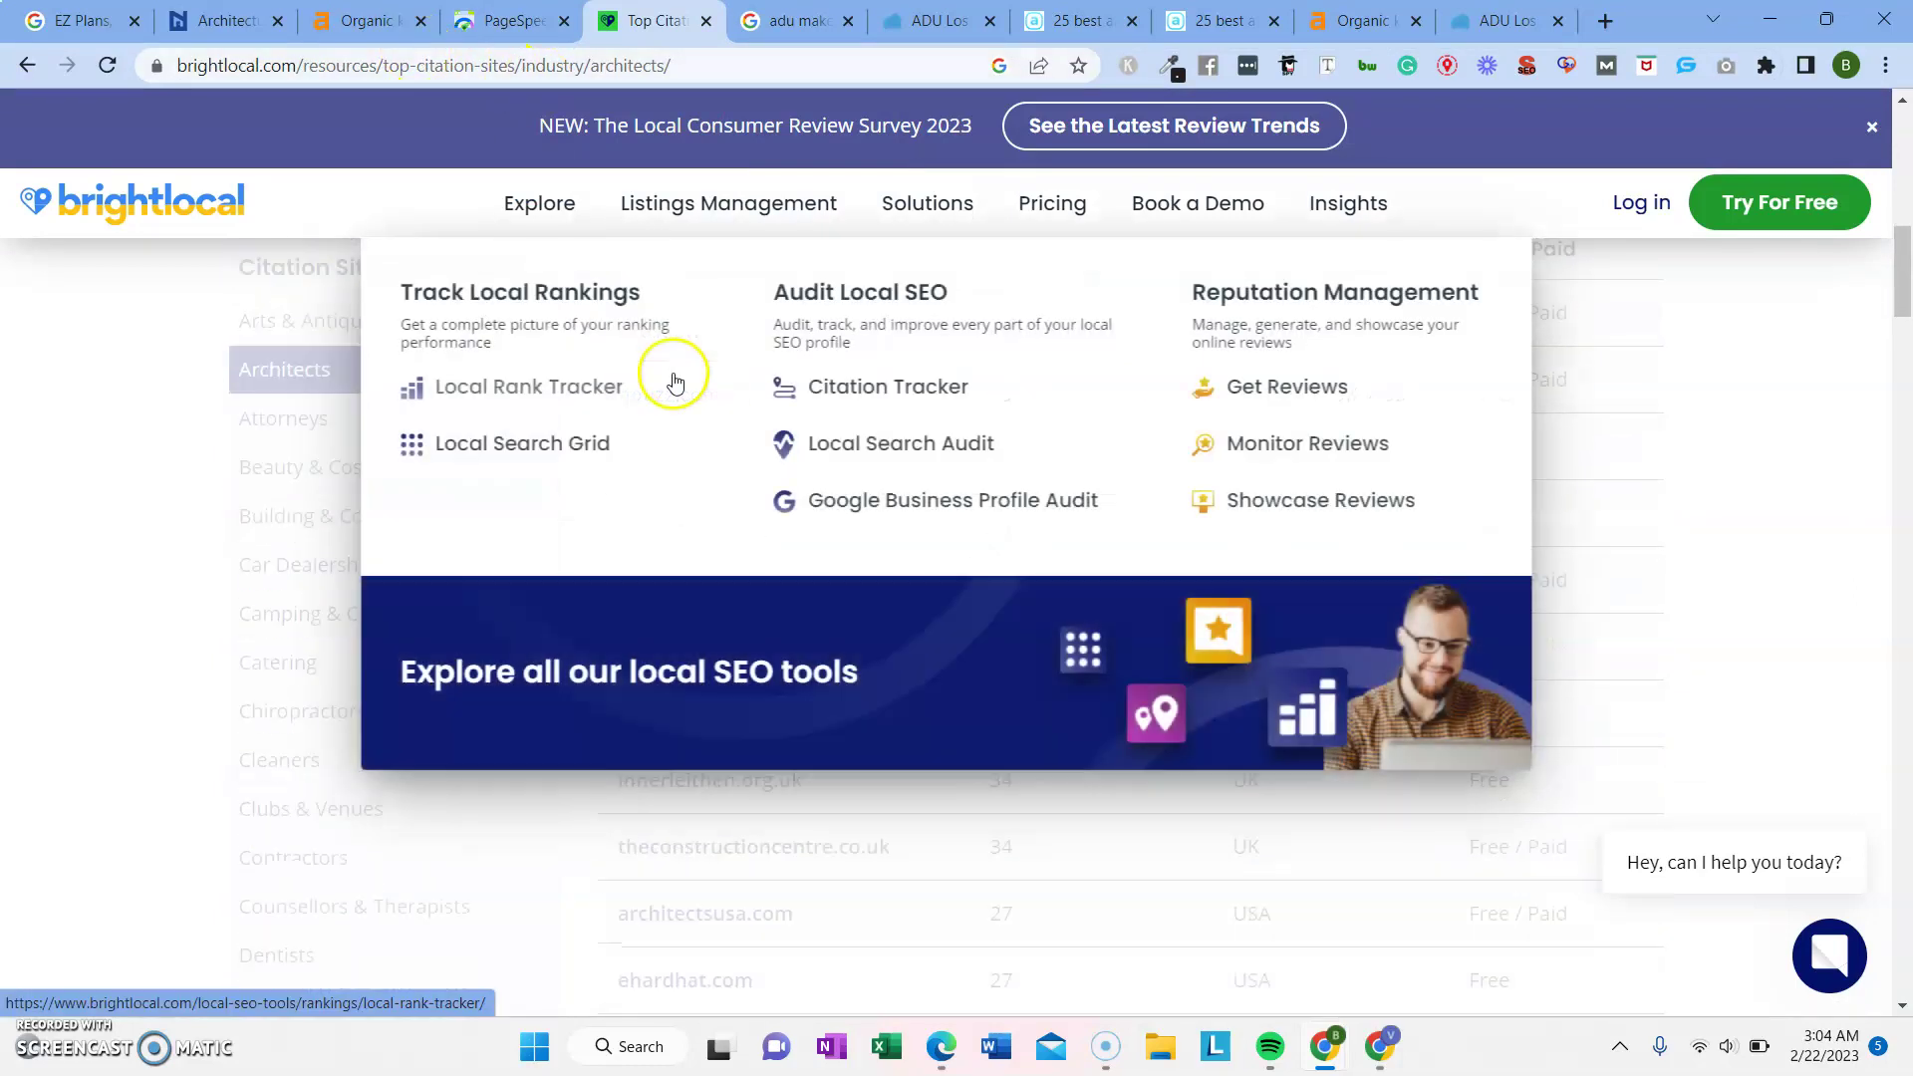
{"action": "scroll", "coordinate": [139, 495], "scroll_direction": "down", "scroll_amount": 1}
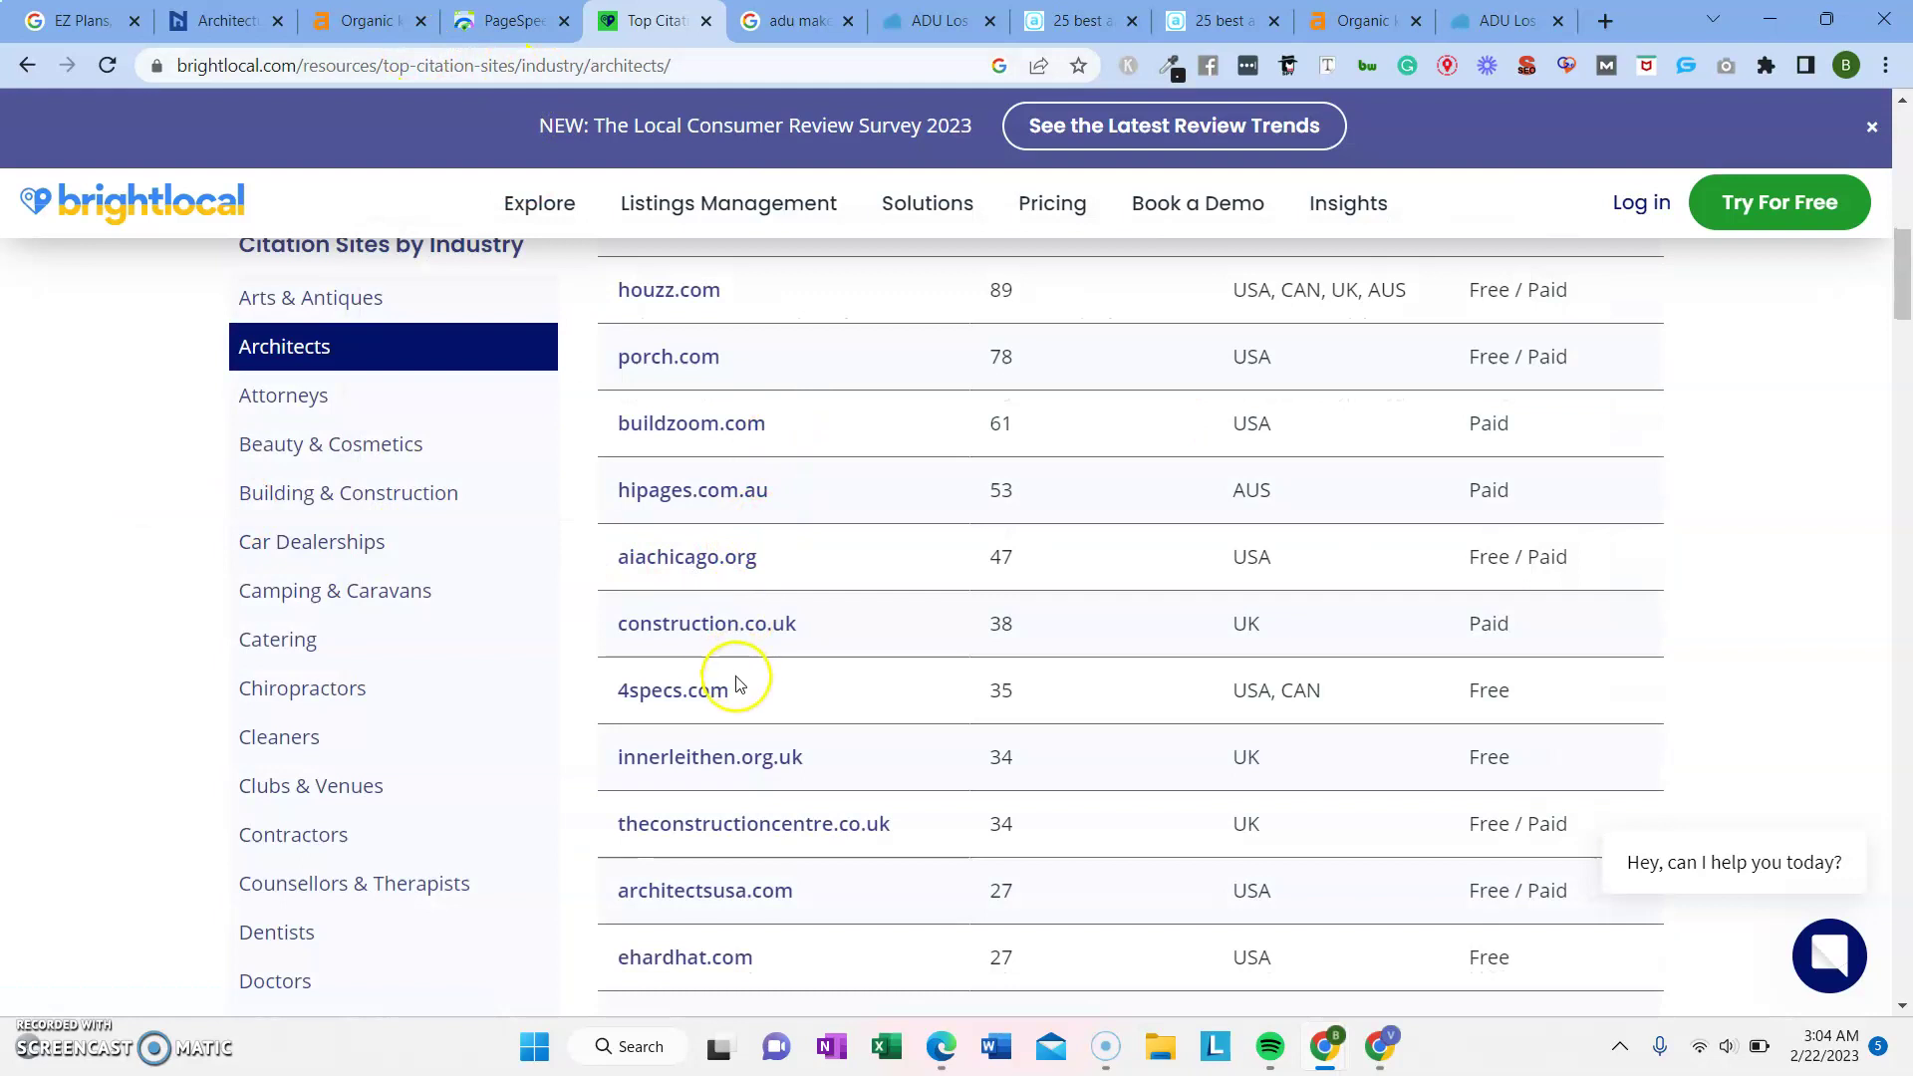
{"action": "scroll", "coordinate": [755, 663], "scroll_direction": "down", "scroll_amount": 3}
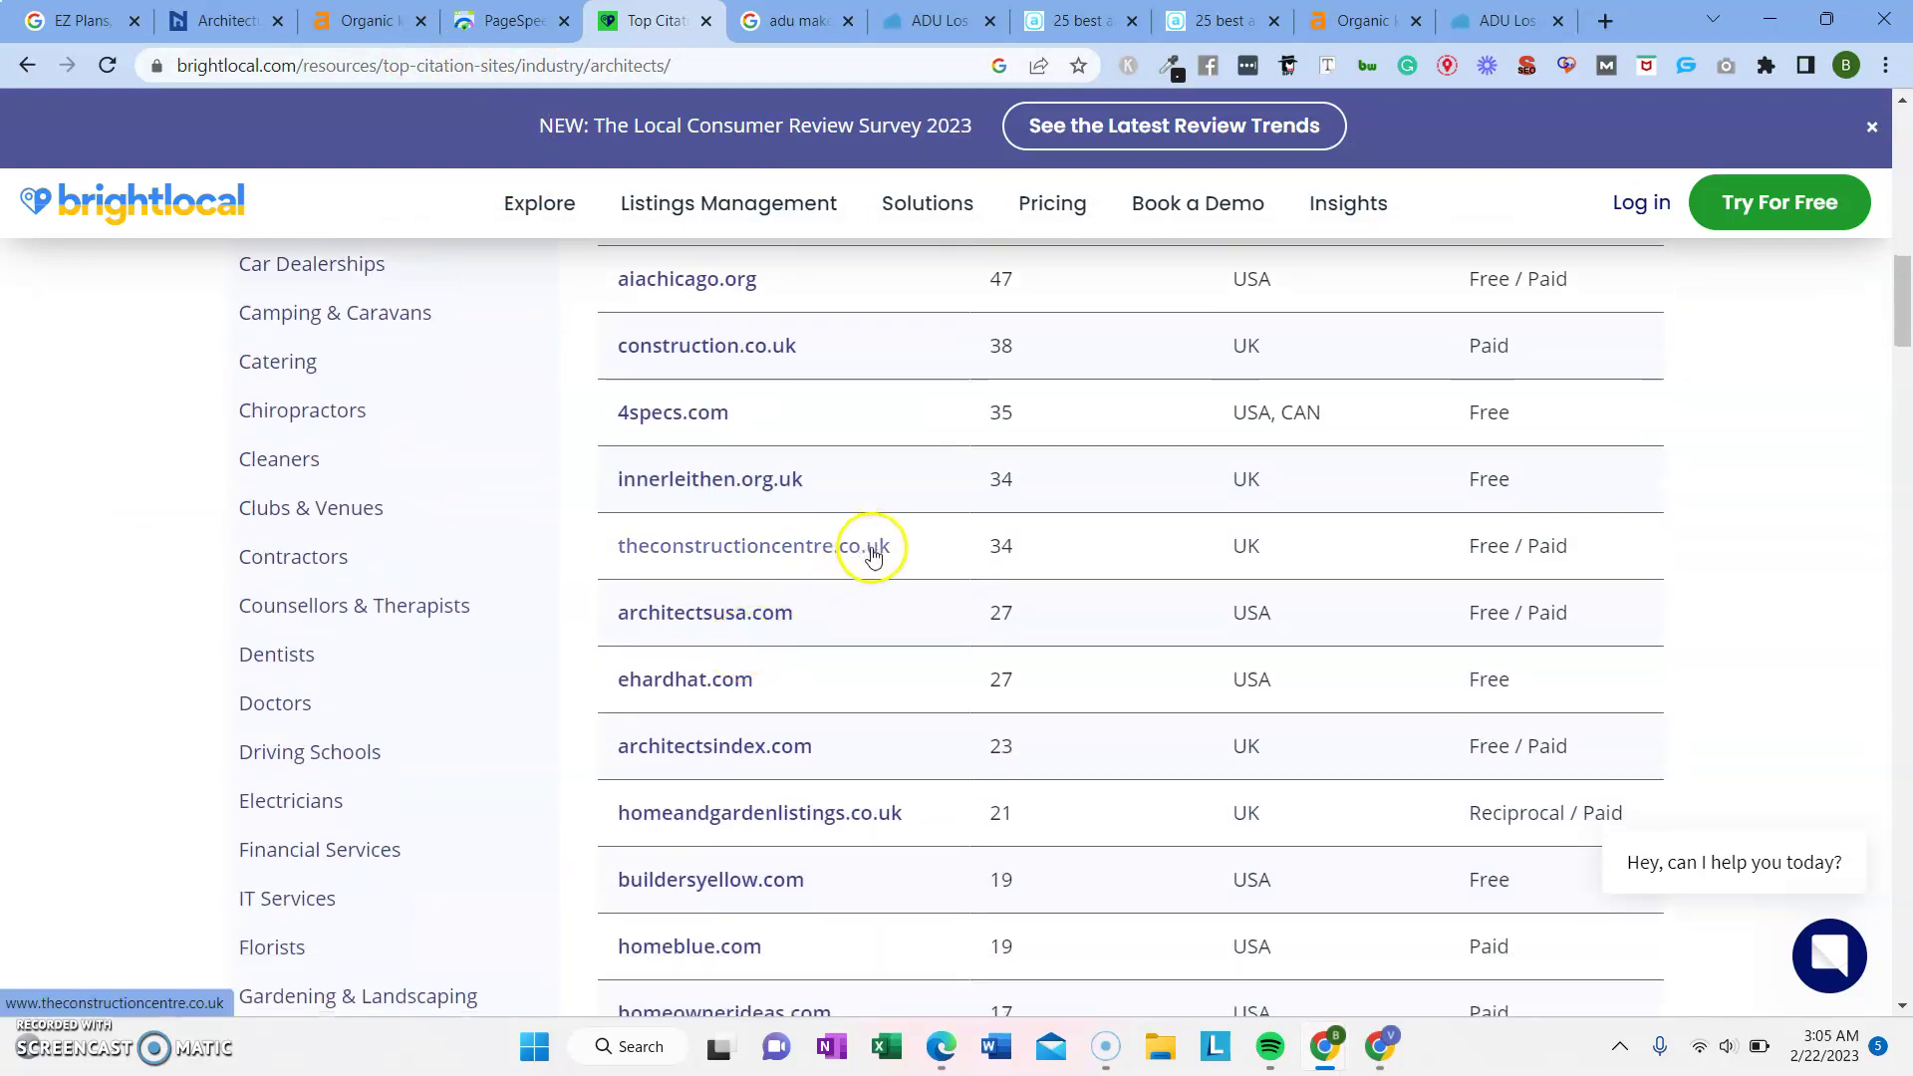
{"action": "scroll", "coordinate": [717, 688], "scroll_direction": "down", "scroll_amount": 1}
{"action": "scroll", "coordinate": [762, 538], "scroll_direction": "down", "scroll_amount": 2}
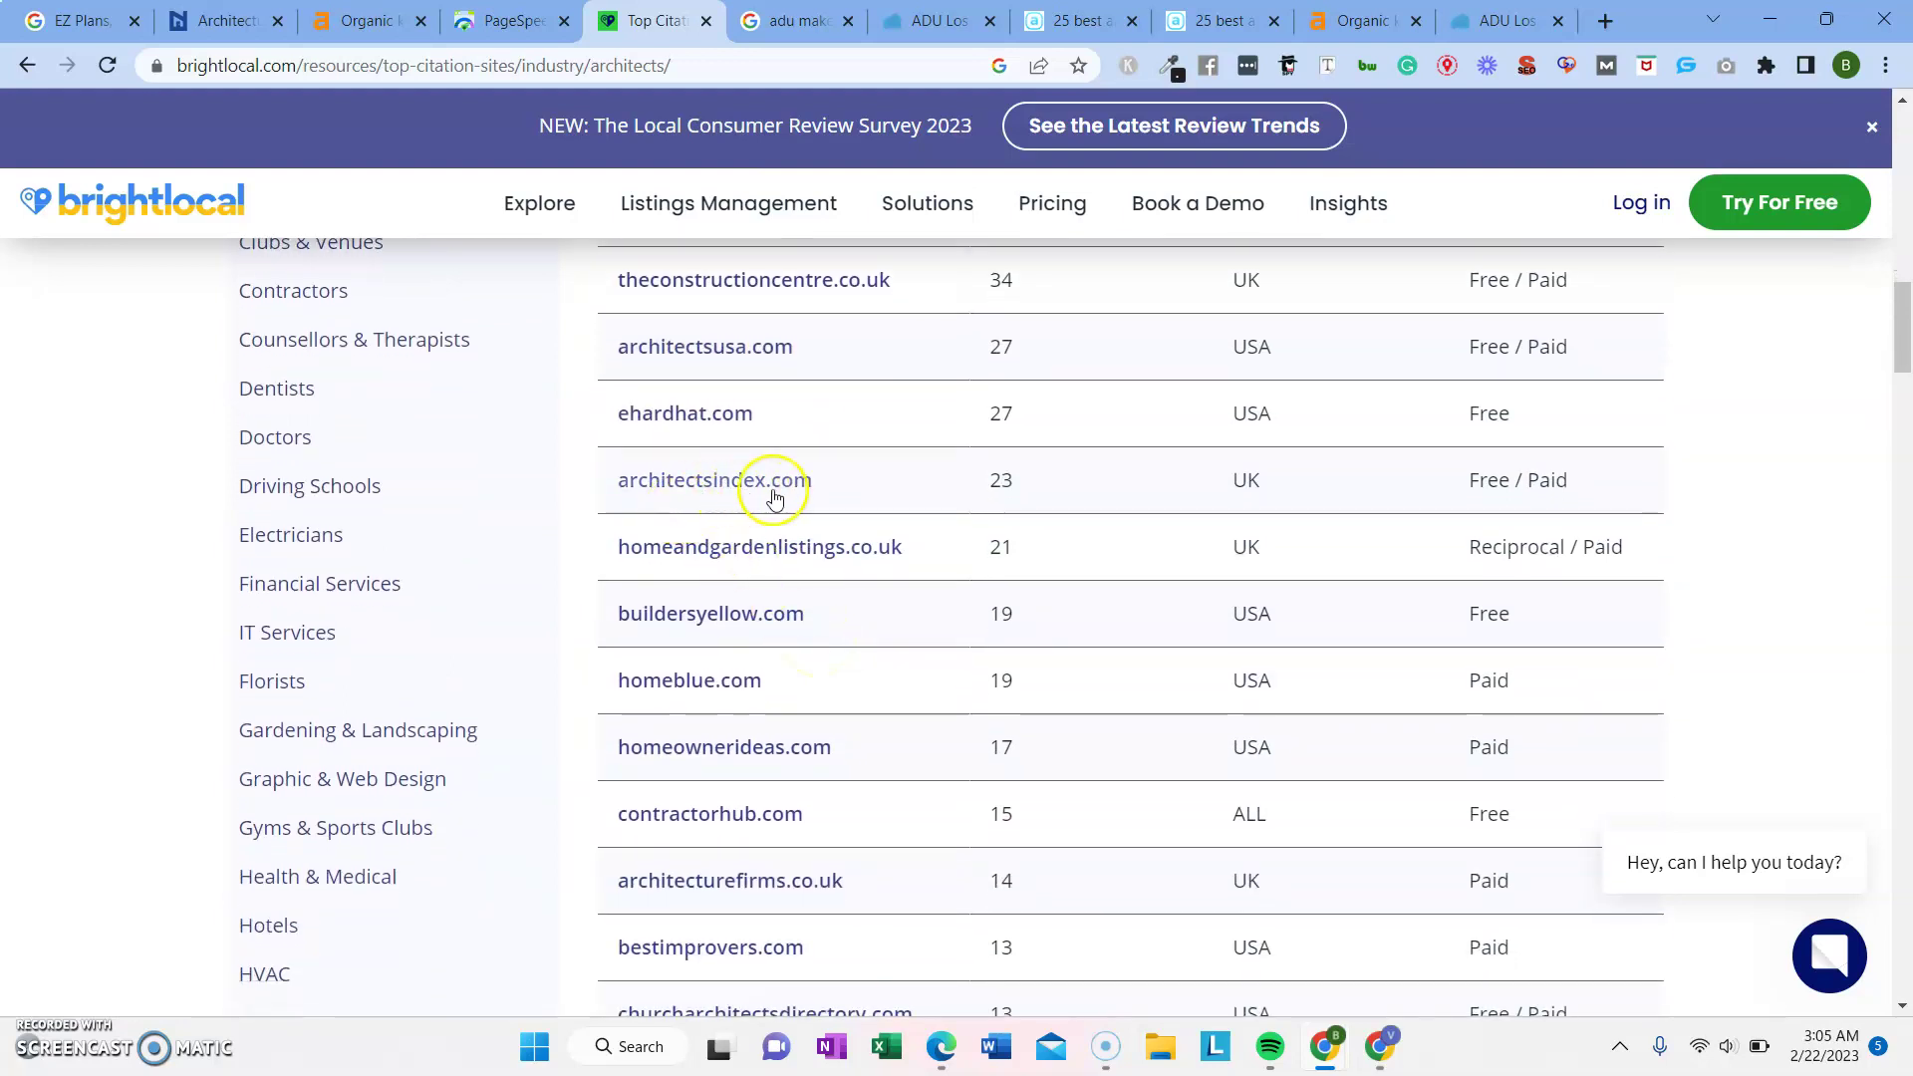
{"action": "scroll", "coordinate": [787, 637], "scroll_direction": "down", "scroll_amount": 1}
{"action": "scroll", "coordinate": [812, 608], "scroll_direction": "down", "scroll_amount": 2}
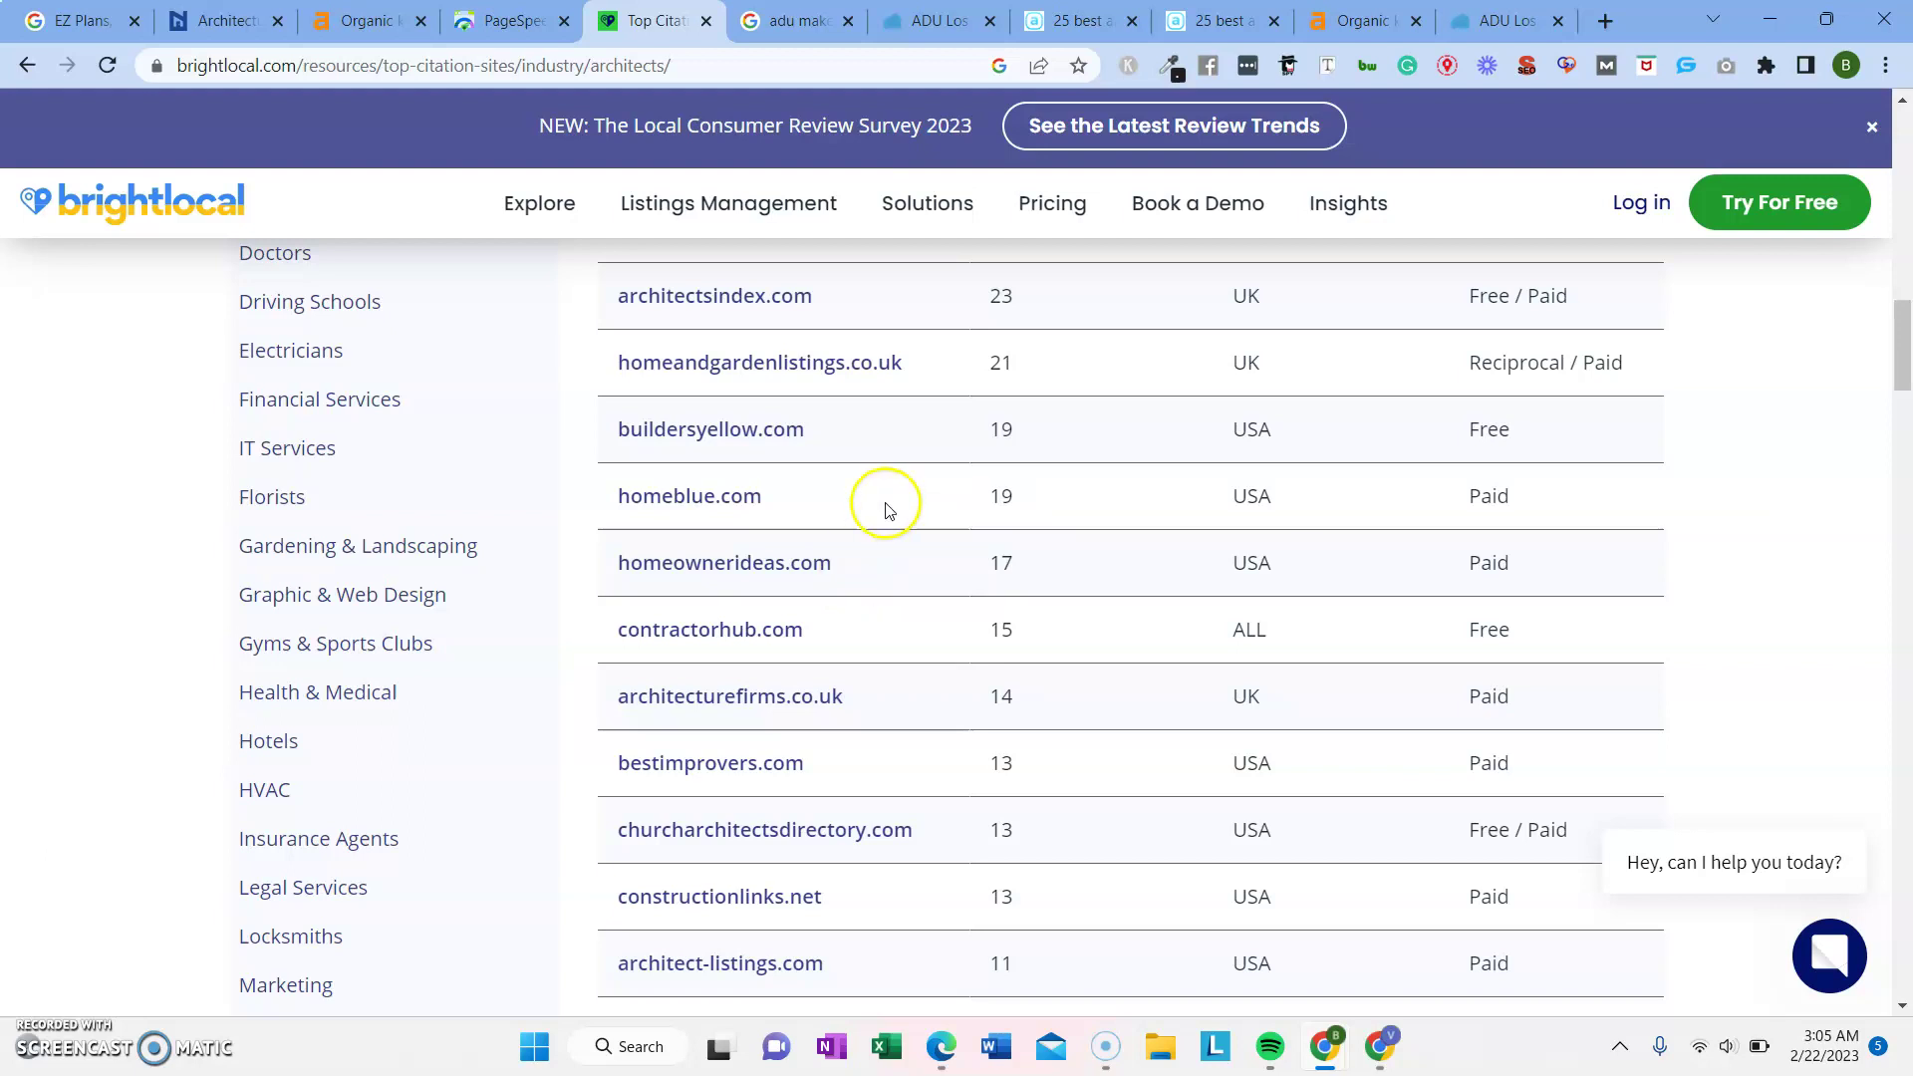
{"action": "scroll", "coordinate": [890, 485], "scroll_direction": "down", "scroll_amount": 4}
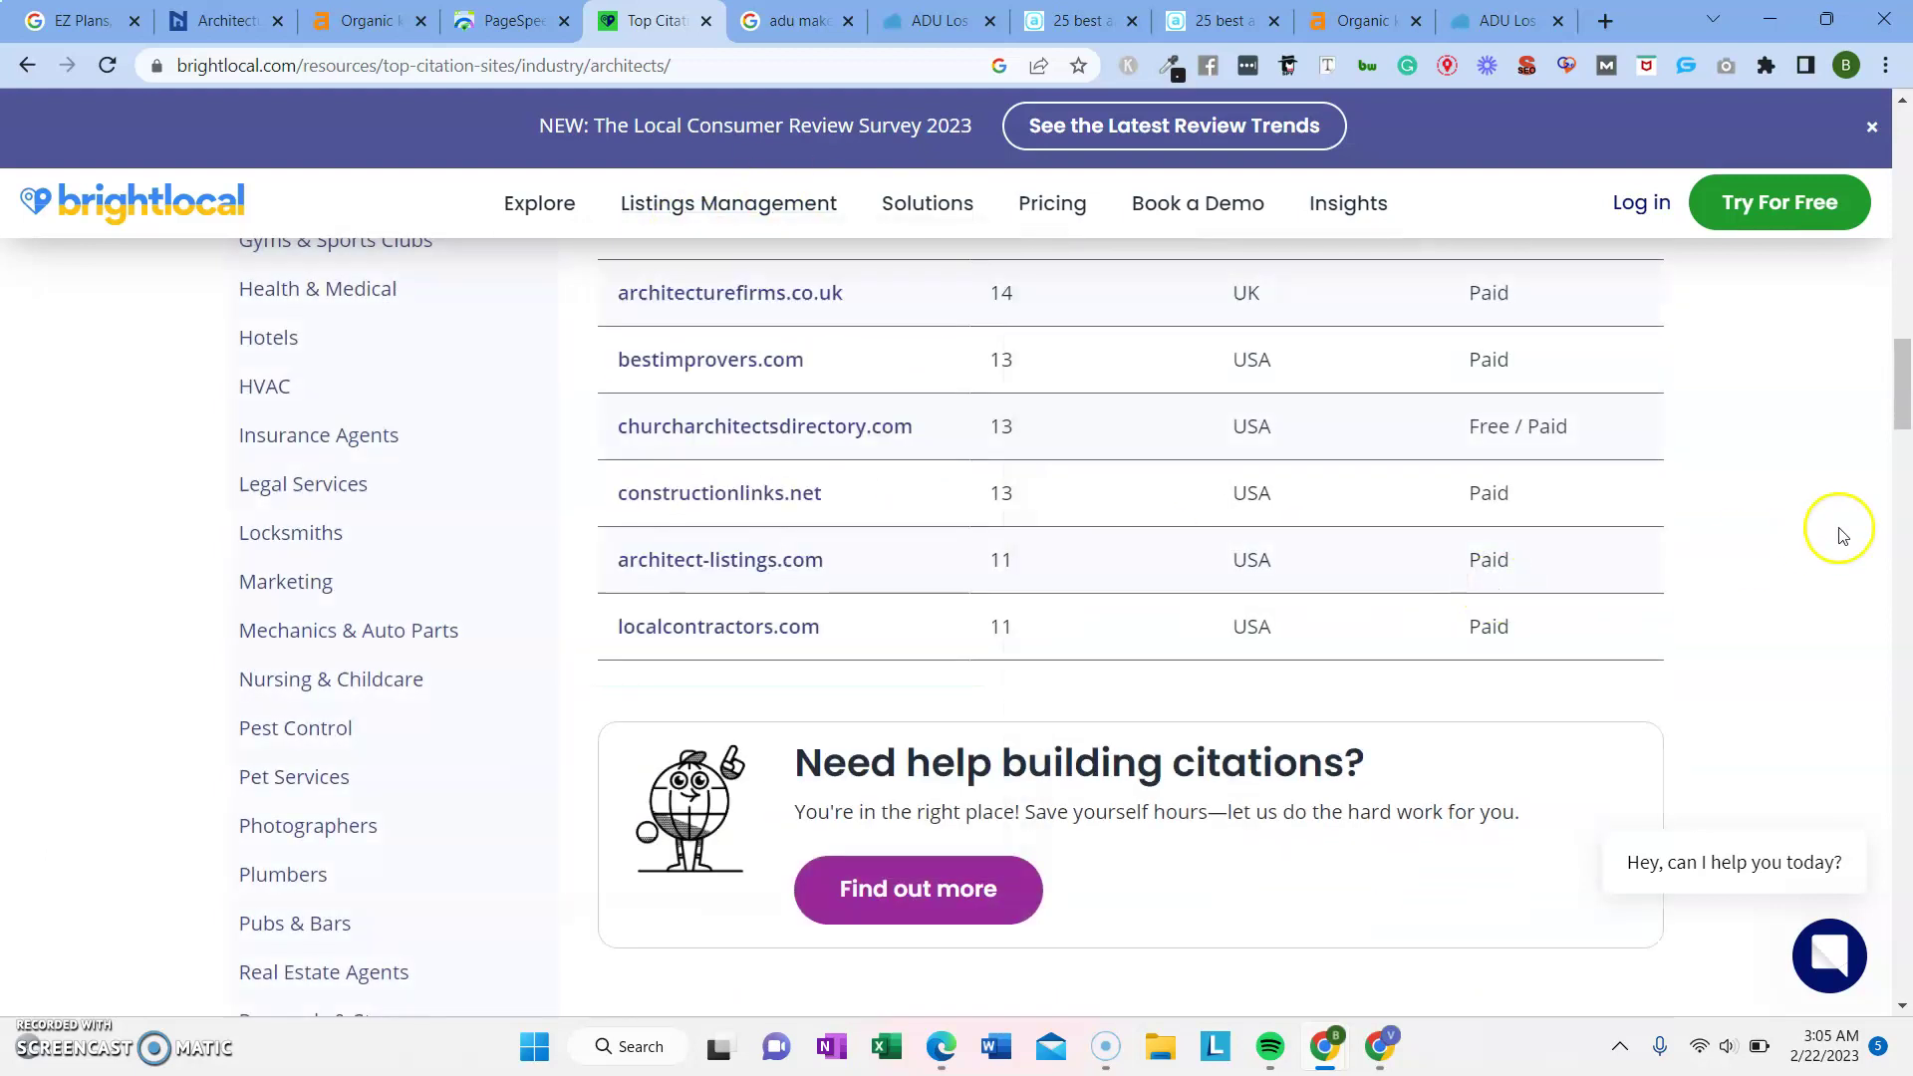
{"action": "scroll", "coordinate": [1611, 453], "scroll_direction": "up", "scroll_amount": 4}
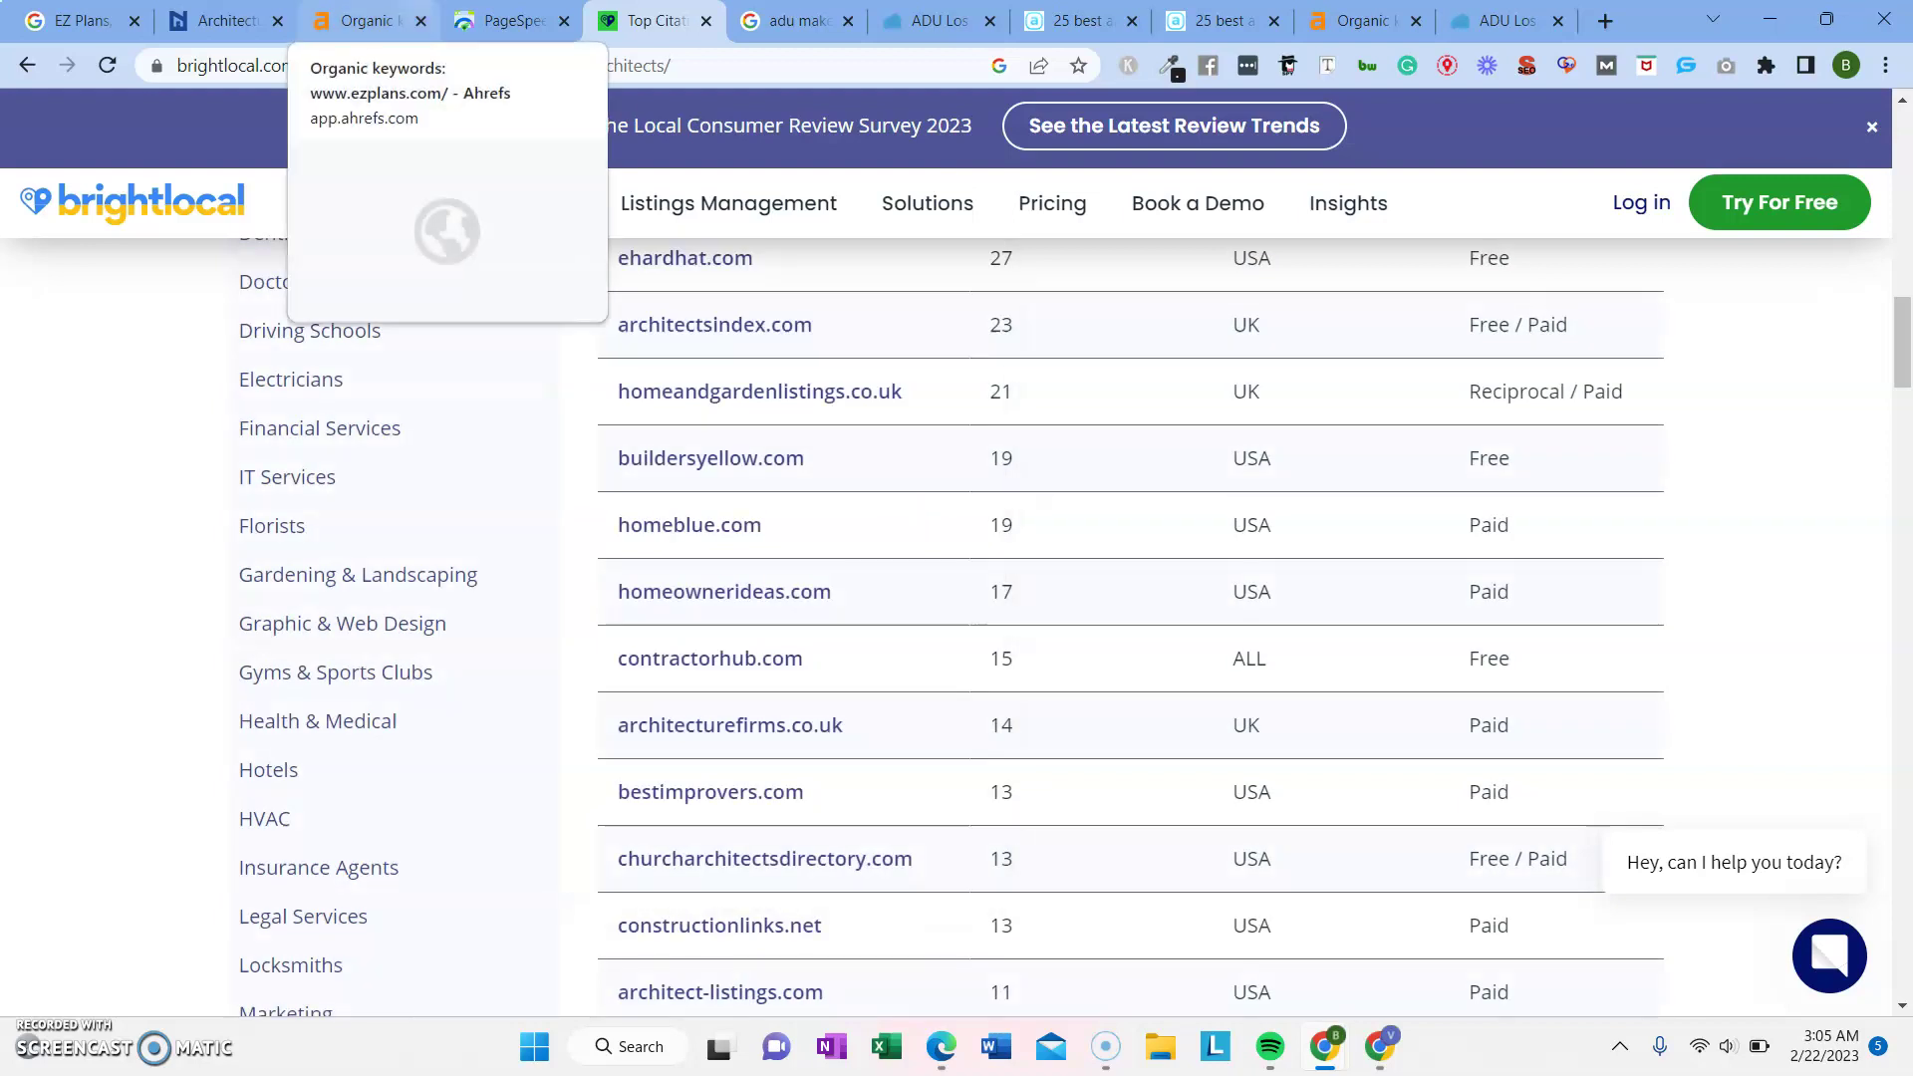
{"action": "scroll", "coordinate": [790, 363], "scroll_direction": "down", "scroll_amount": 7}
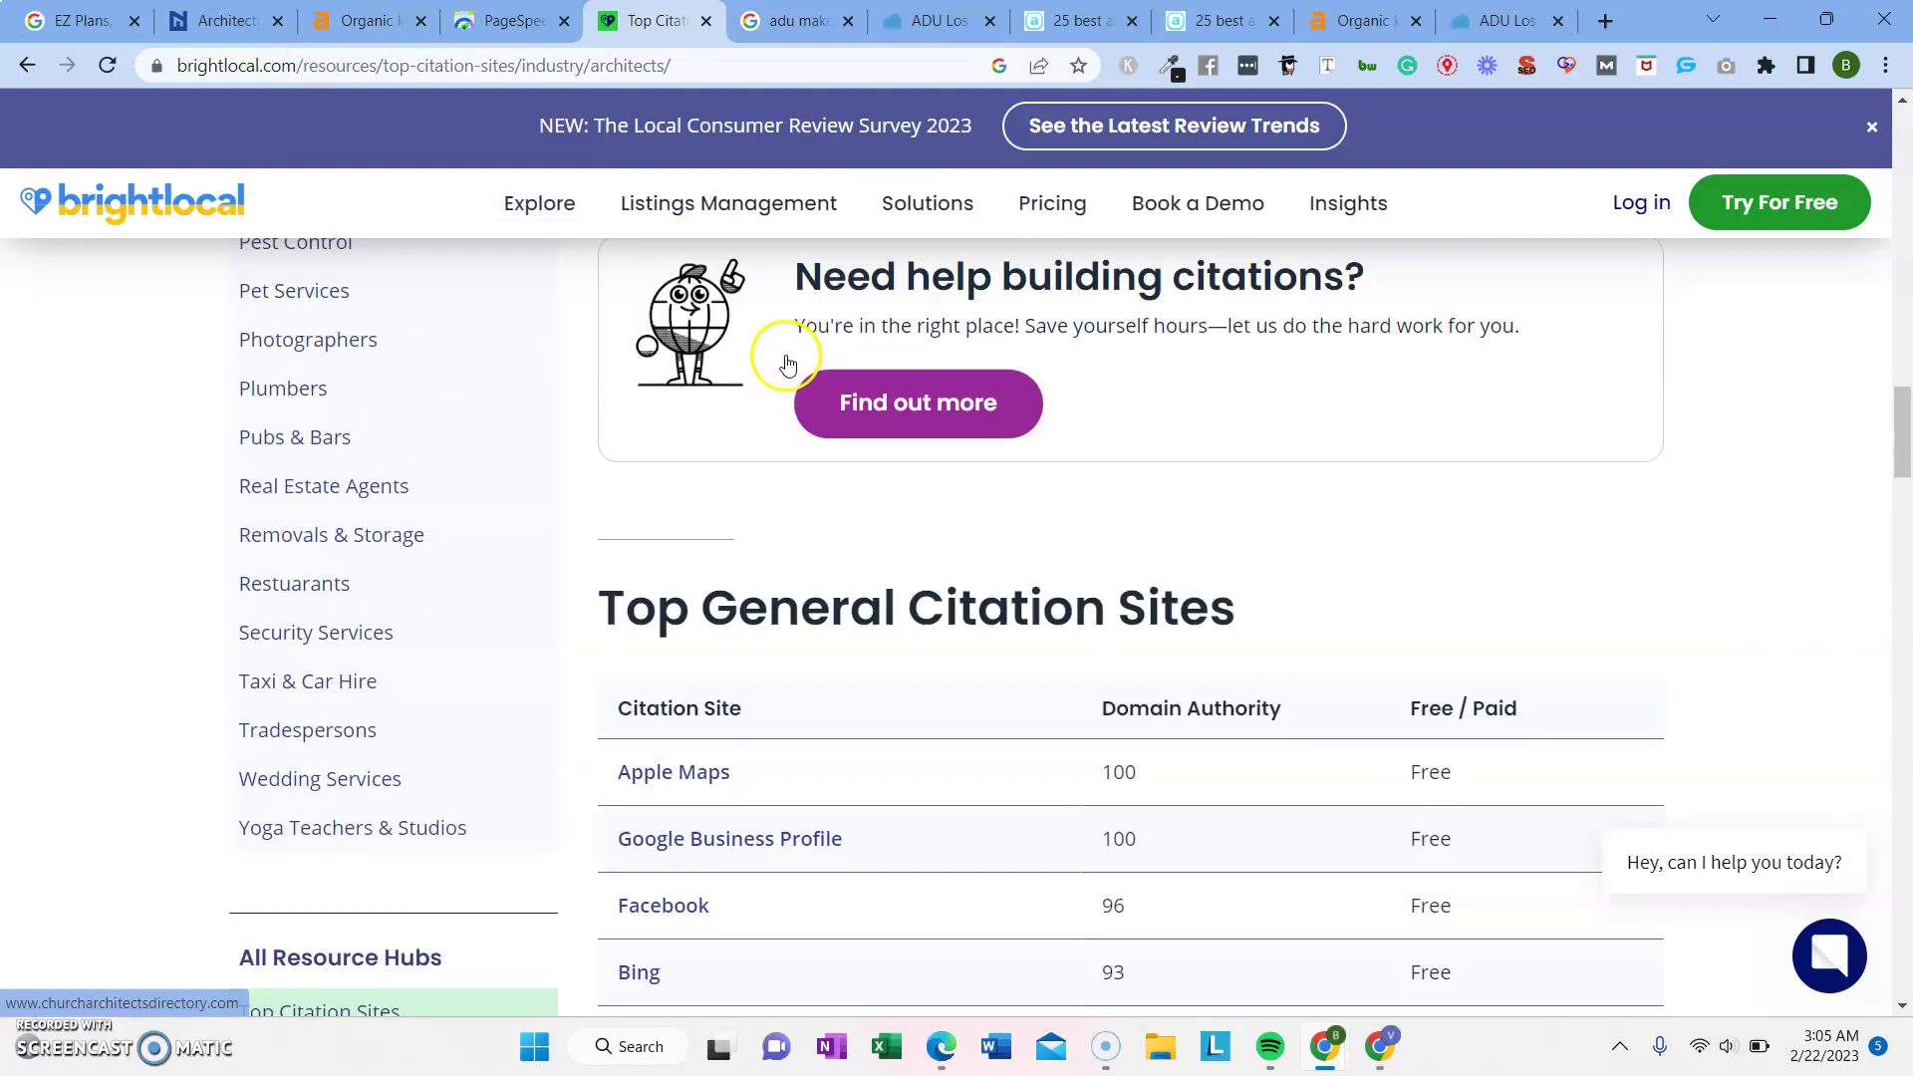
{"action": "scroll", "coordinate": [781, 354], "scroll_direction": "up", "scroll_amount": 15}
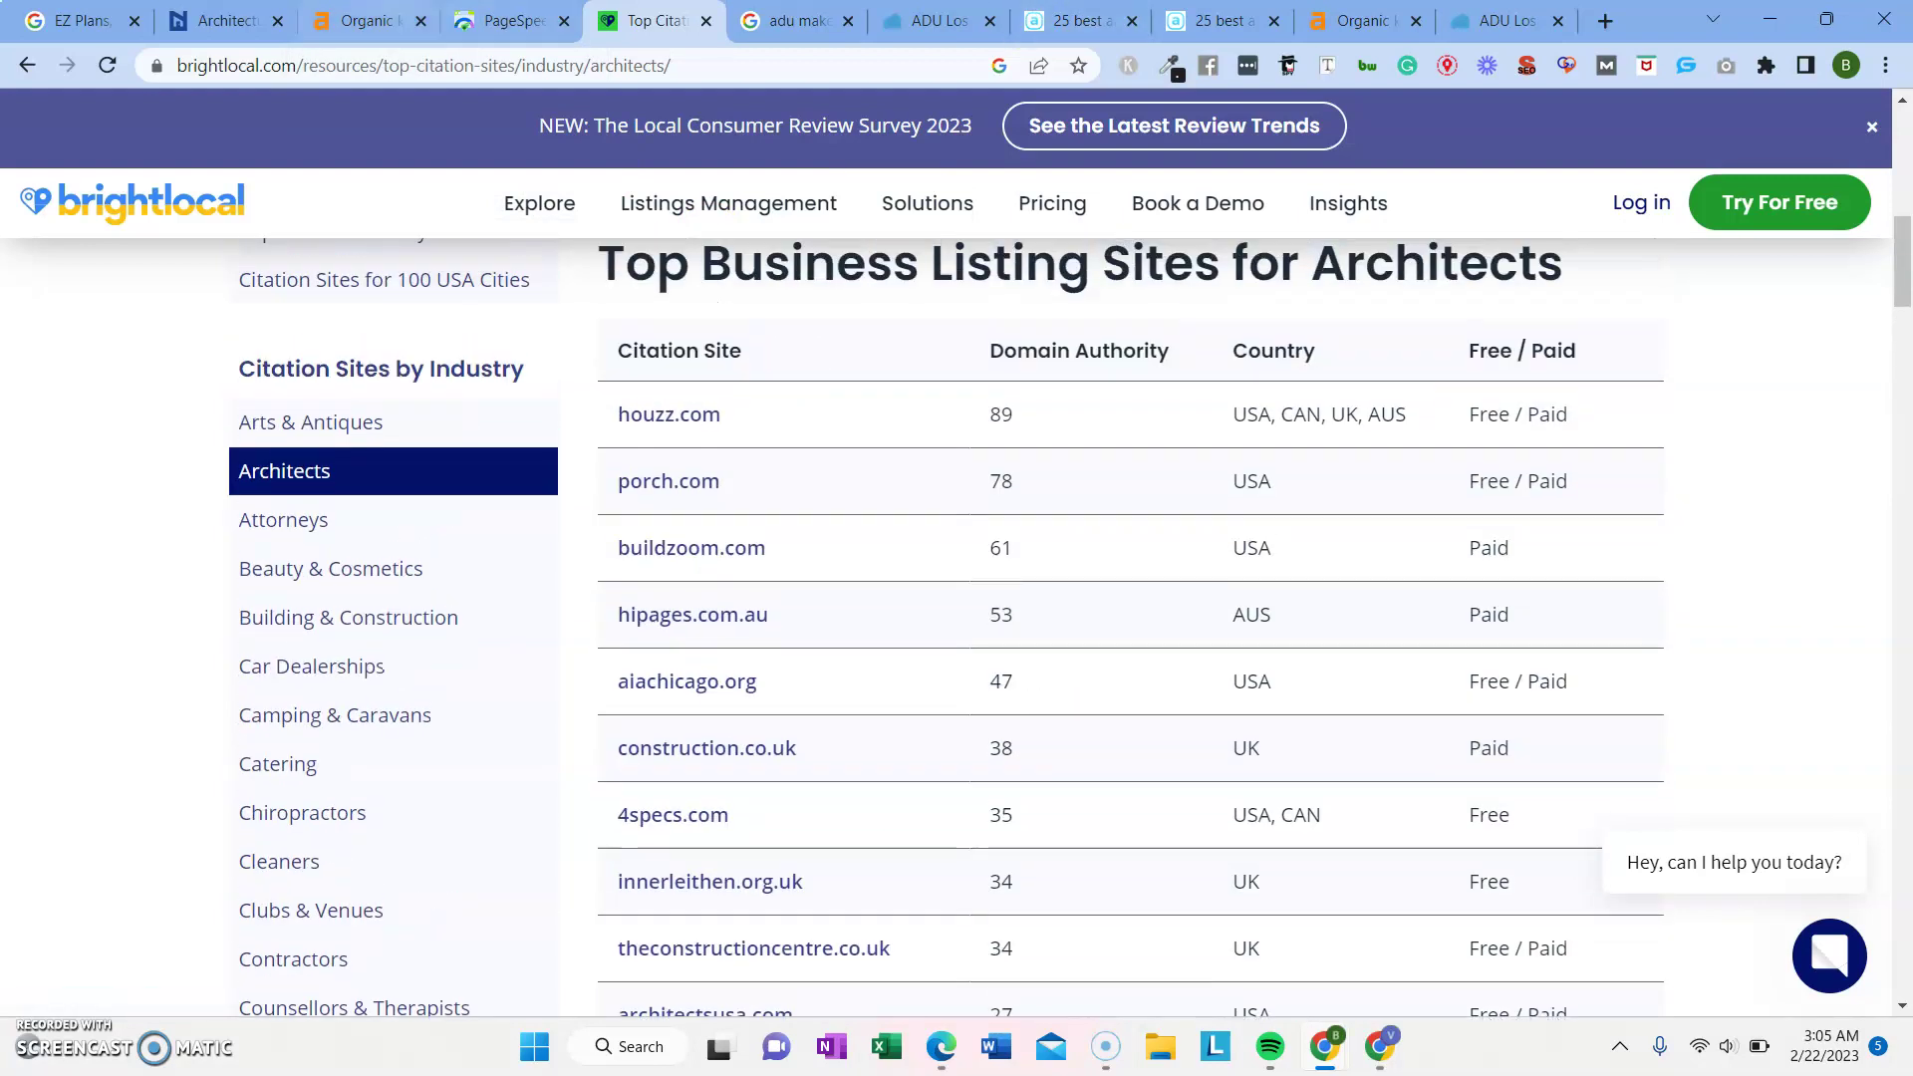
{"action": "key", "text": "ctrl+3"}
Load the Ahrefs ezplans.com overview: DR 16, 294 backlinks, 99 referring domains, 838 keywords
{"action": "scroll", "coordinate": [533, 458], "scroll_direction": "up", "scroll_amount": 6}
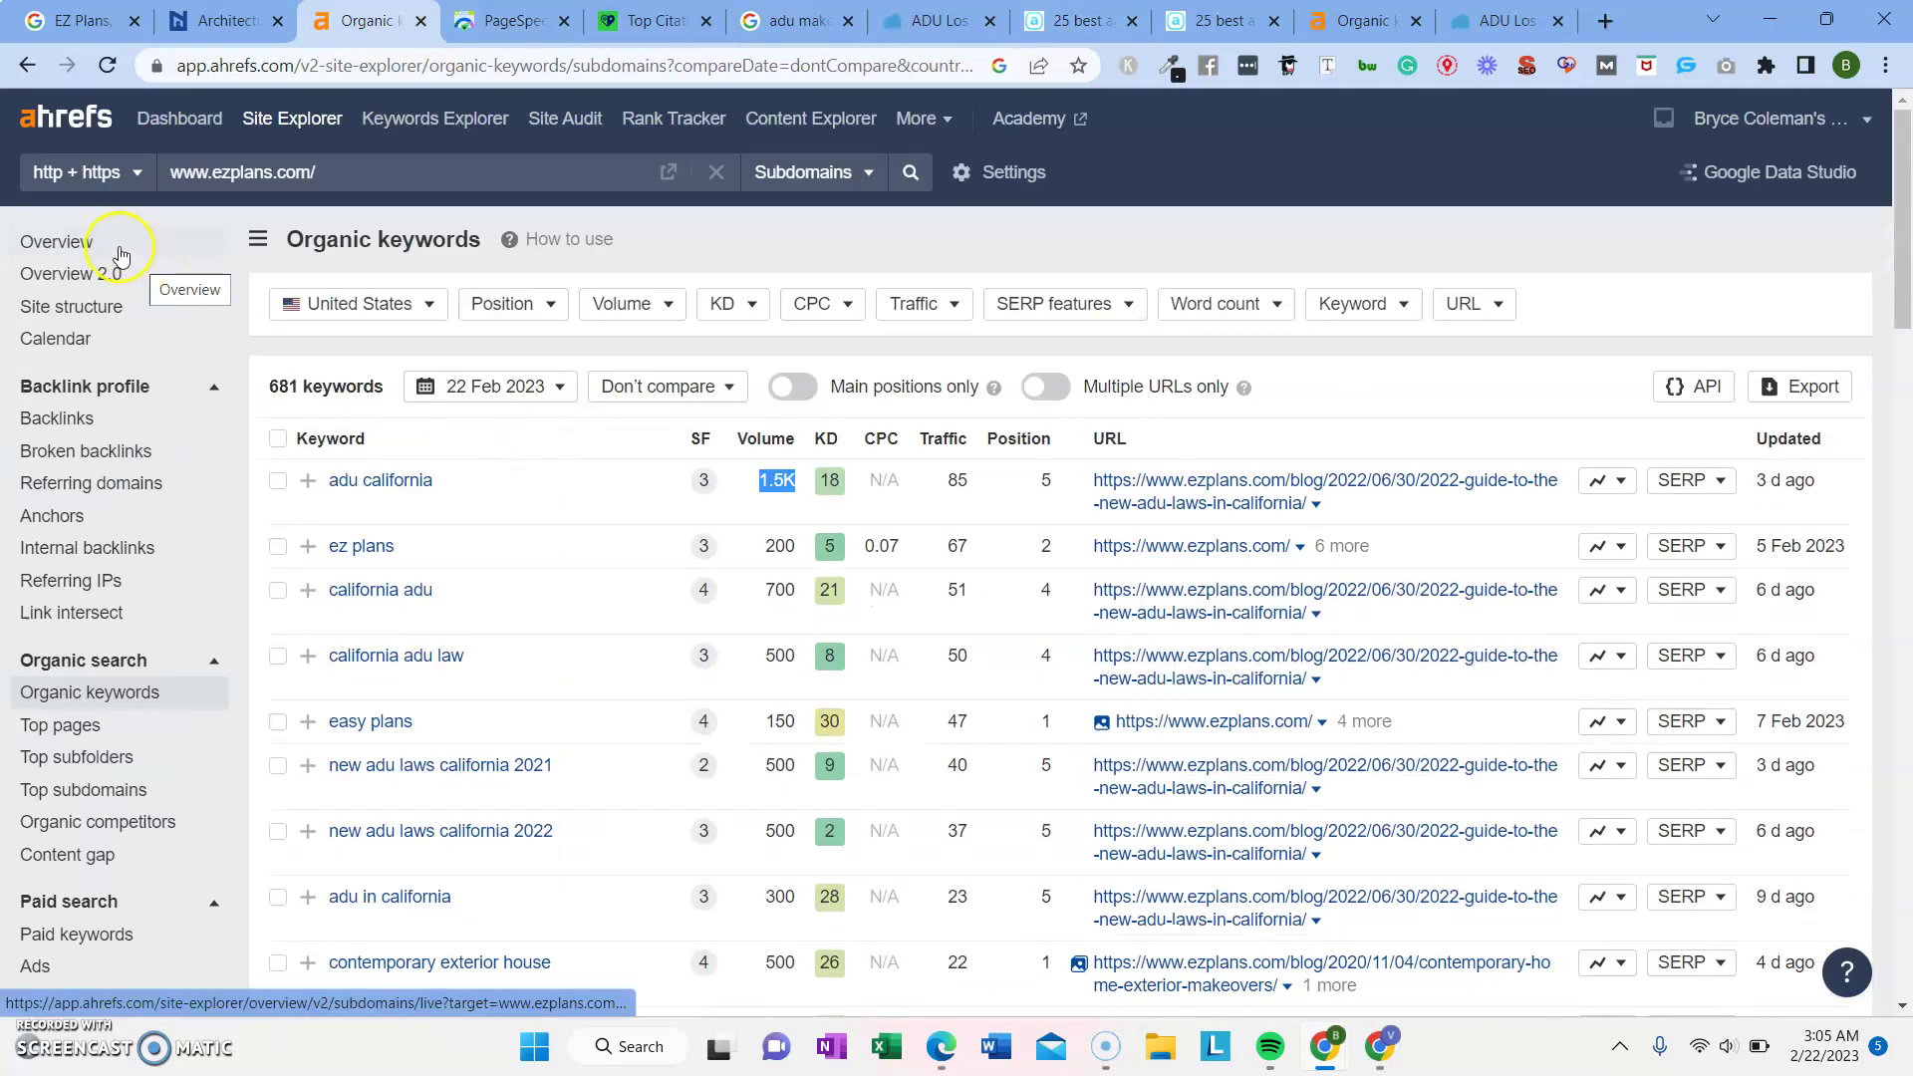
{"action": "left_click", "coordinate": [107, 284]}
{"action": "left_click", "coordinate": [1360, 21]}
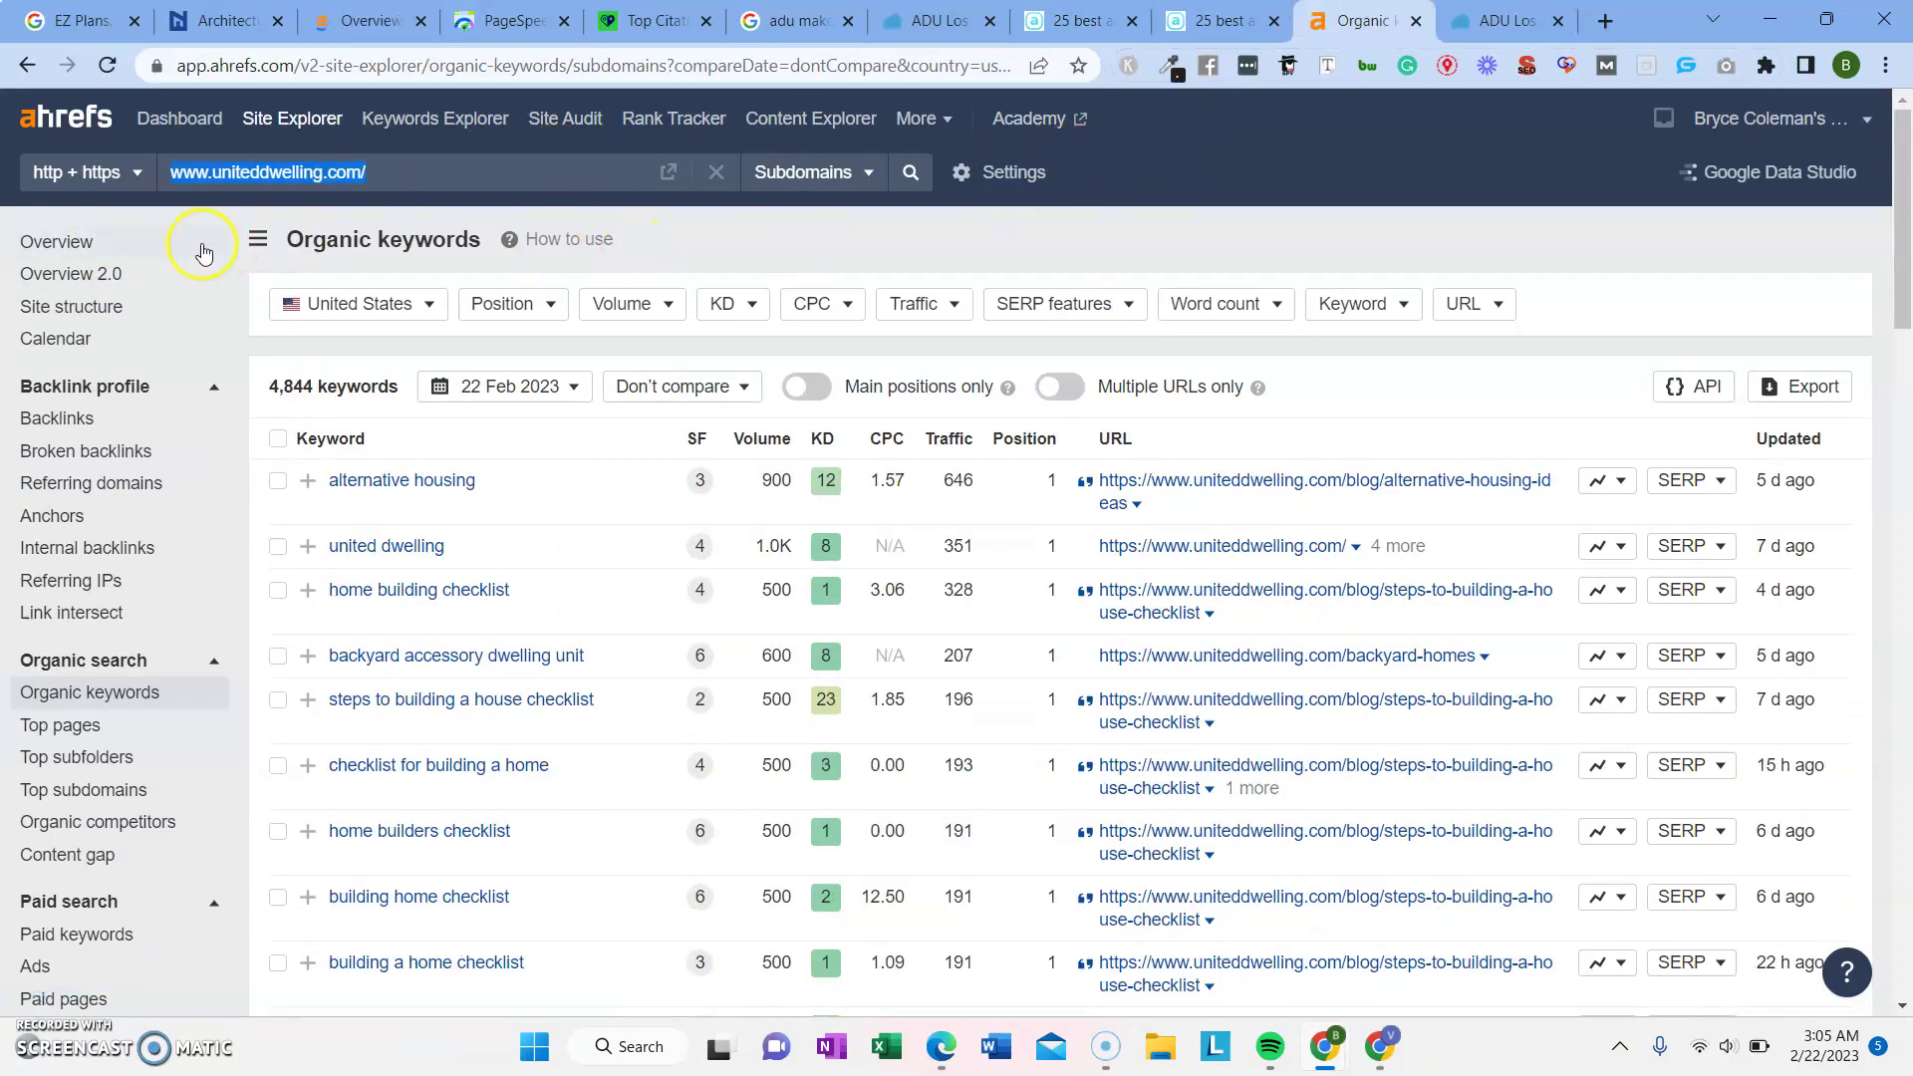
{"action": "left_click", "coordinate": [119, 244]}
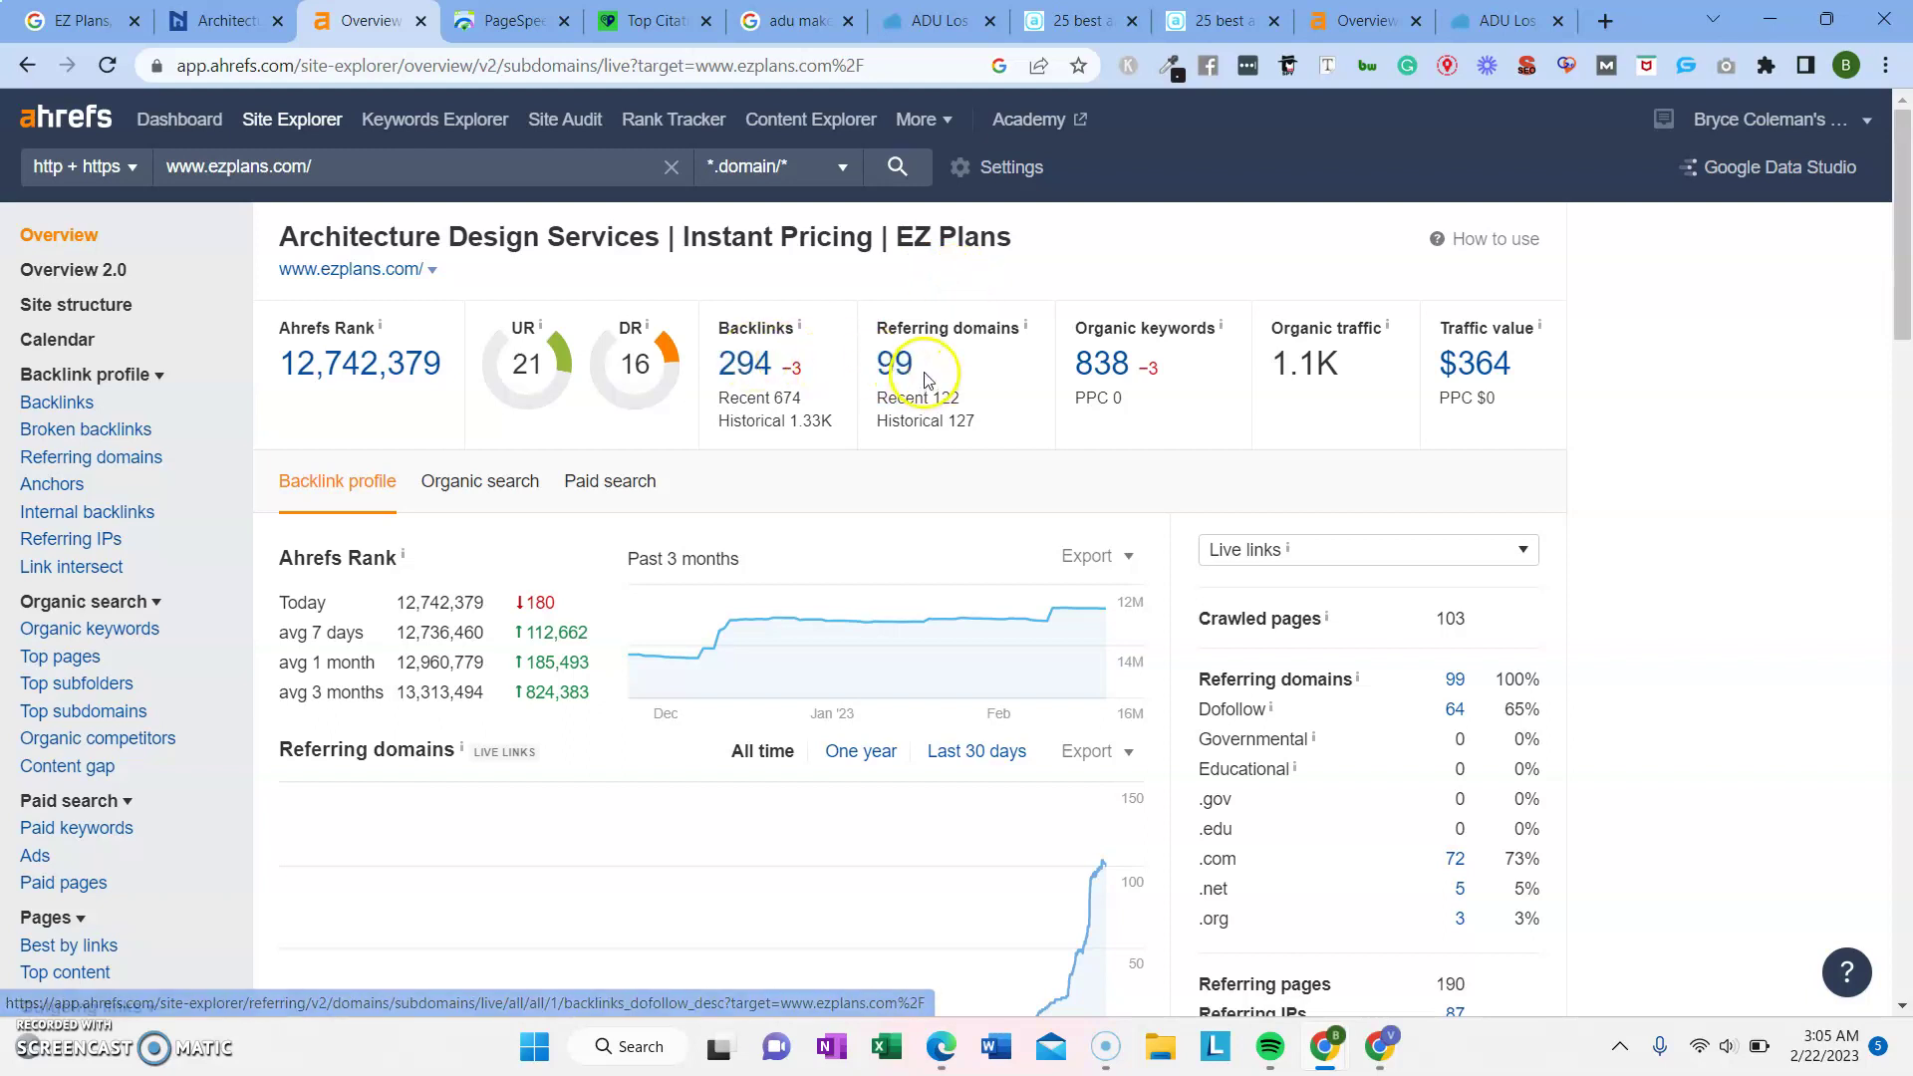
{"action": "scroll", "coordinate": [914, 440], "scroll_direction": "down", "scroll_amount": 1}
{"action": "scroll", "coordinate": [912, 440], "scroll_direction": "down", "scroll_amount": 5}
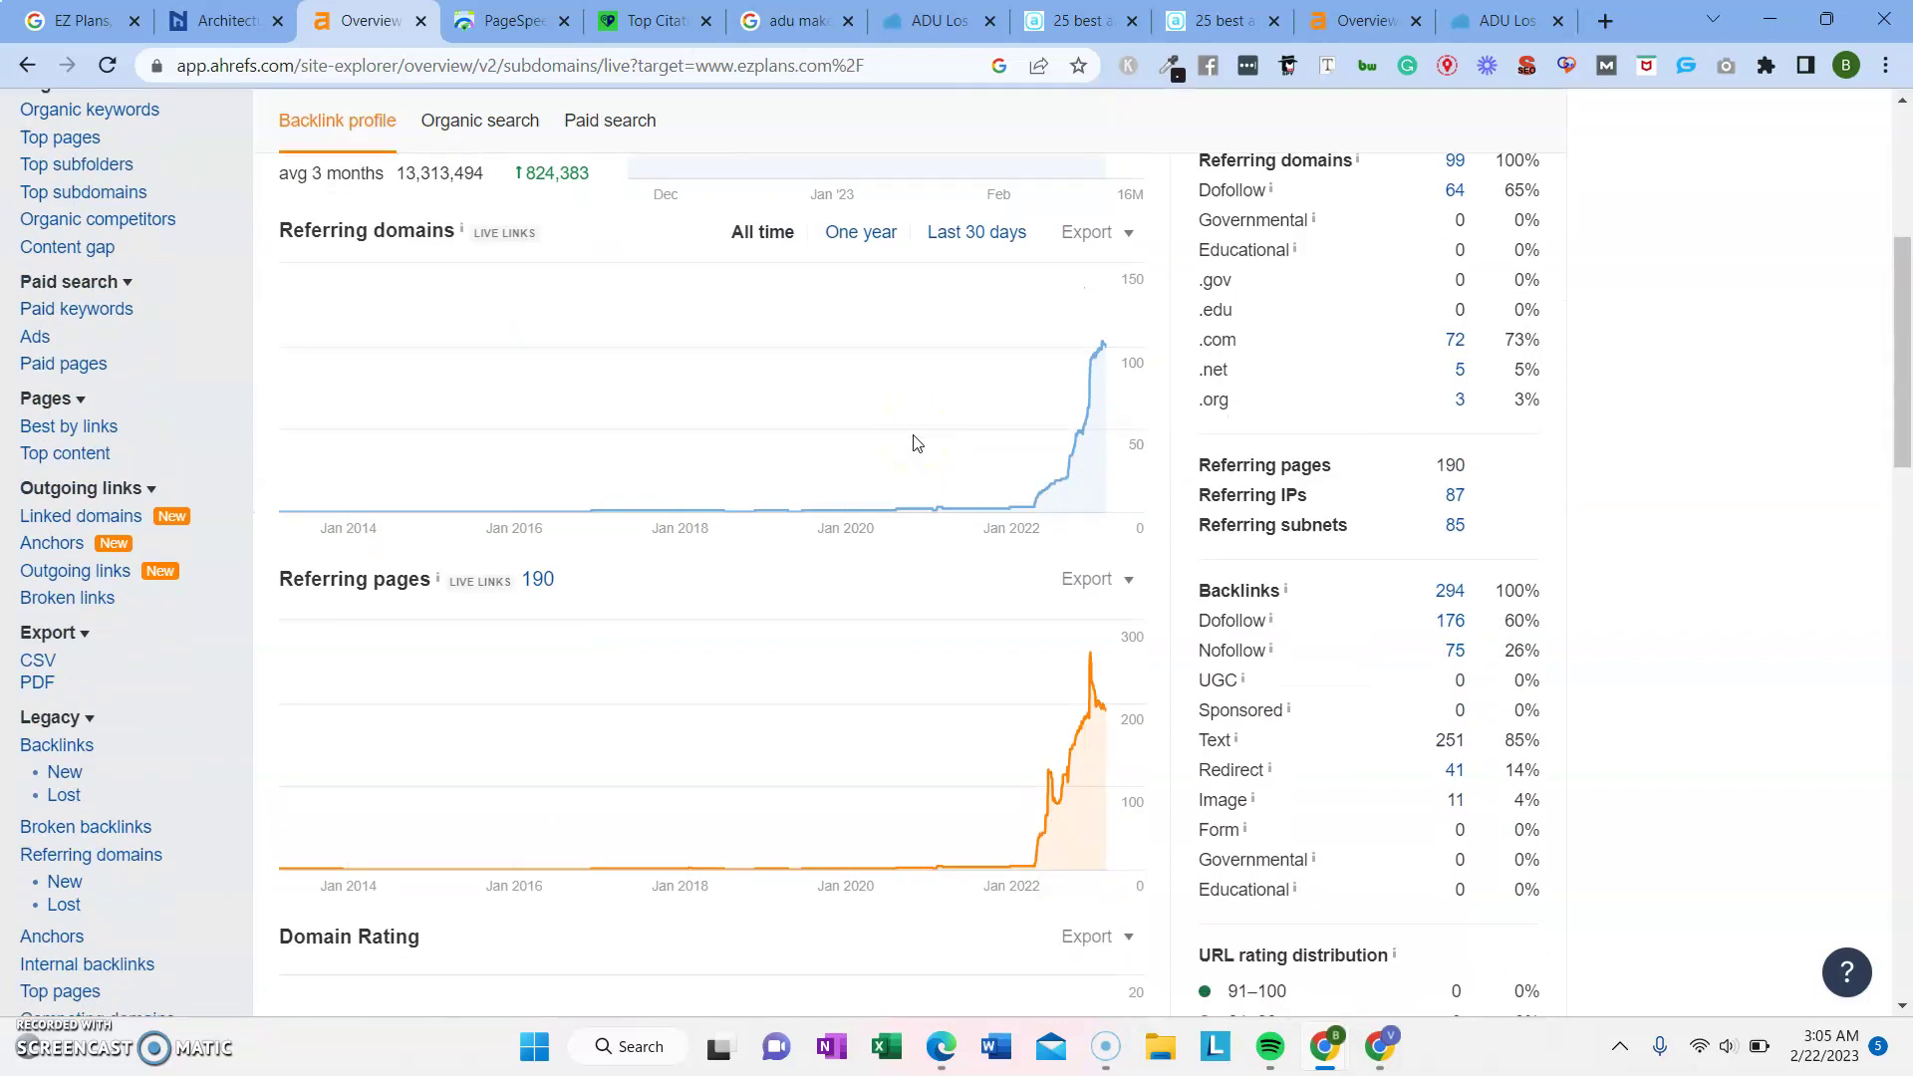
{"action": "scroll", "coordinate": [910, 439], "scroll_direction": "up", "scroll_amount": 6}
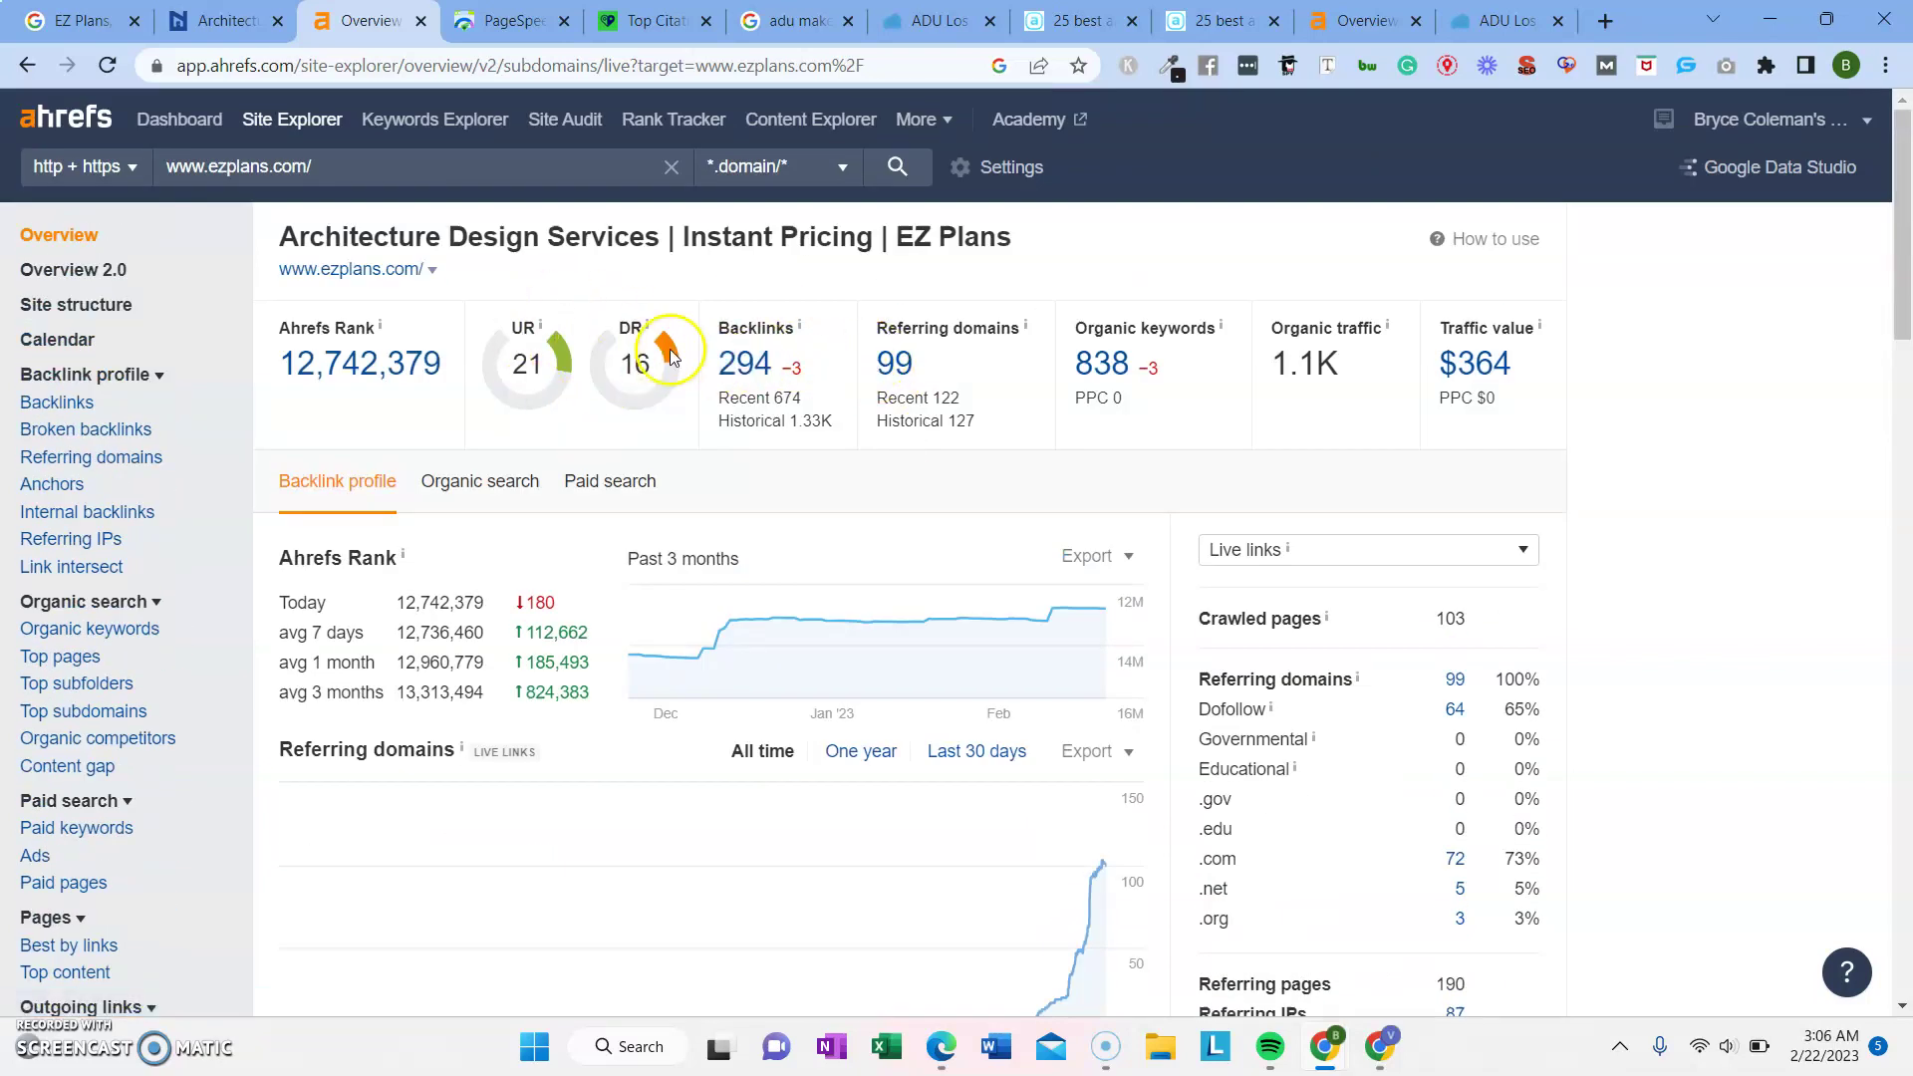
Open the full ezplans.com dofollow backlinks list, showing one link per referring domain
{"action": "left_click", "coordinate": [738, 361]}
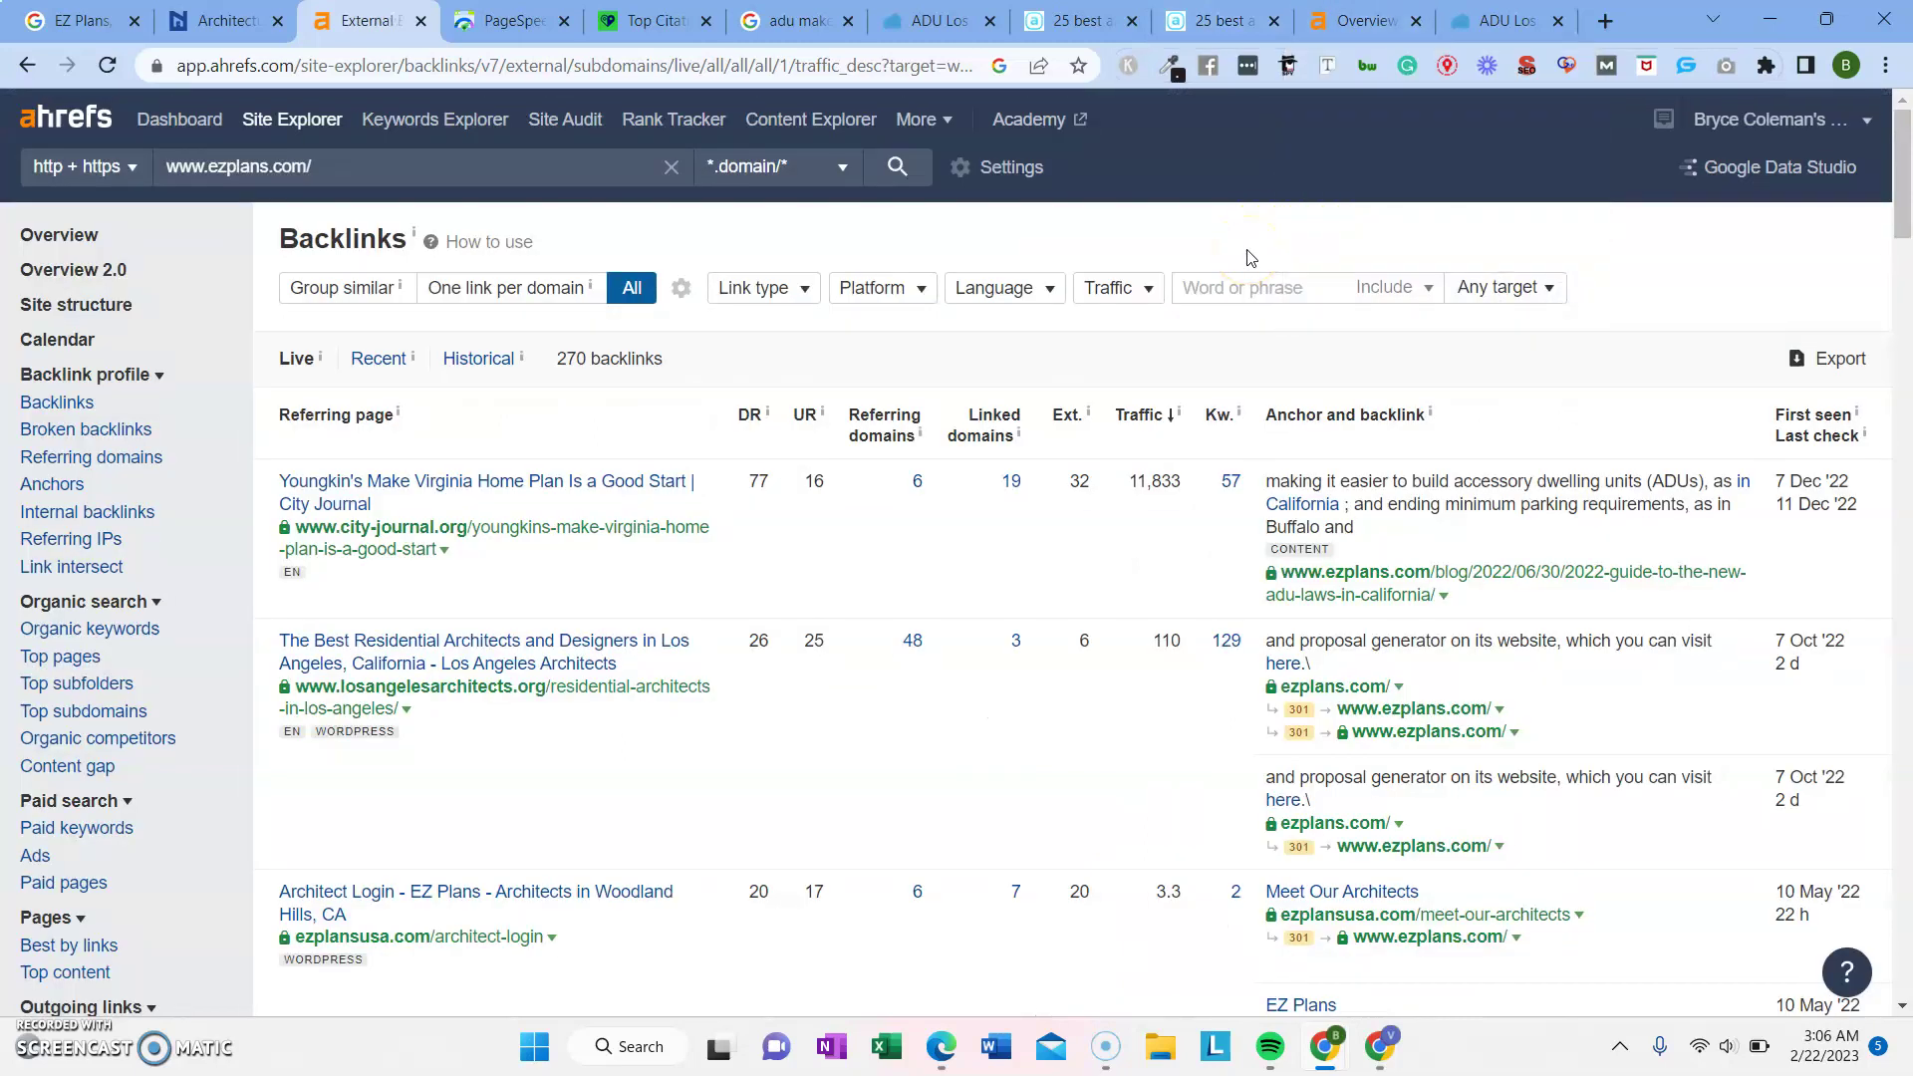
{"action": "scroll", "coordinate": [1021, 598], "scroll_direction": "down", "scroll_amount": 1}
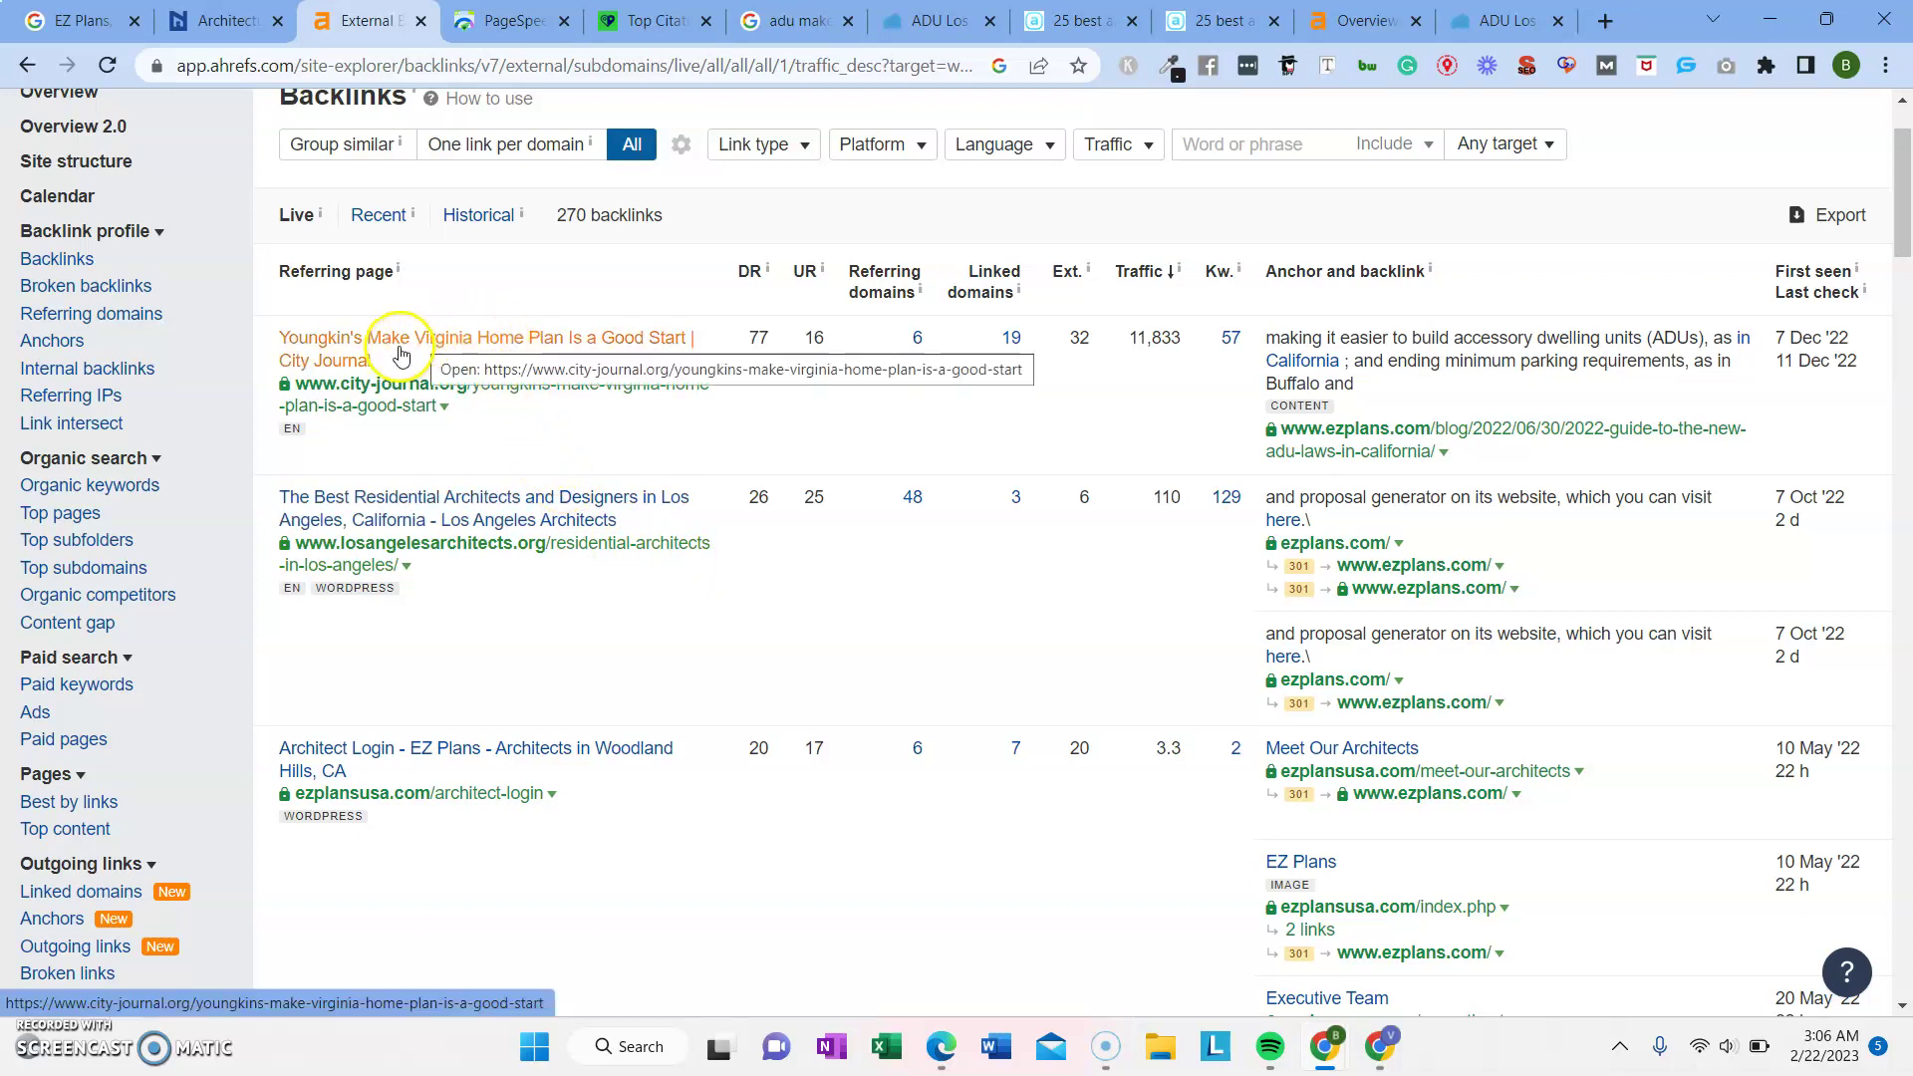
{"action": "left_click", "coordinate": [551, 142]}
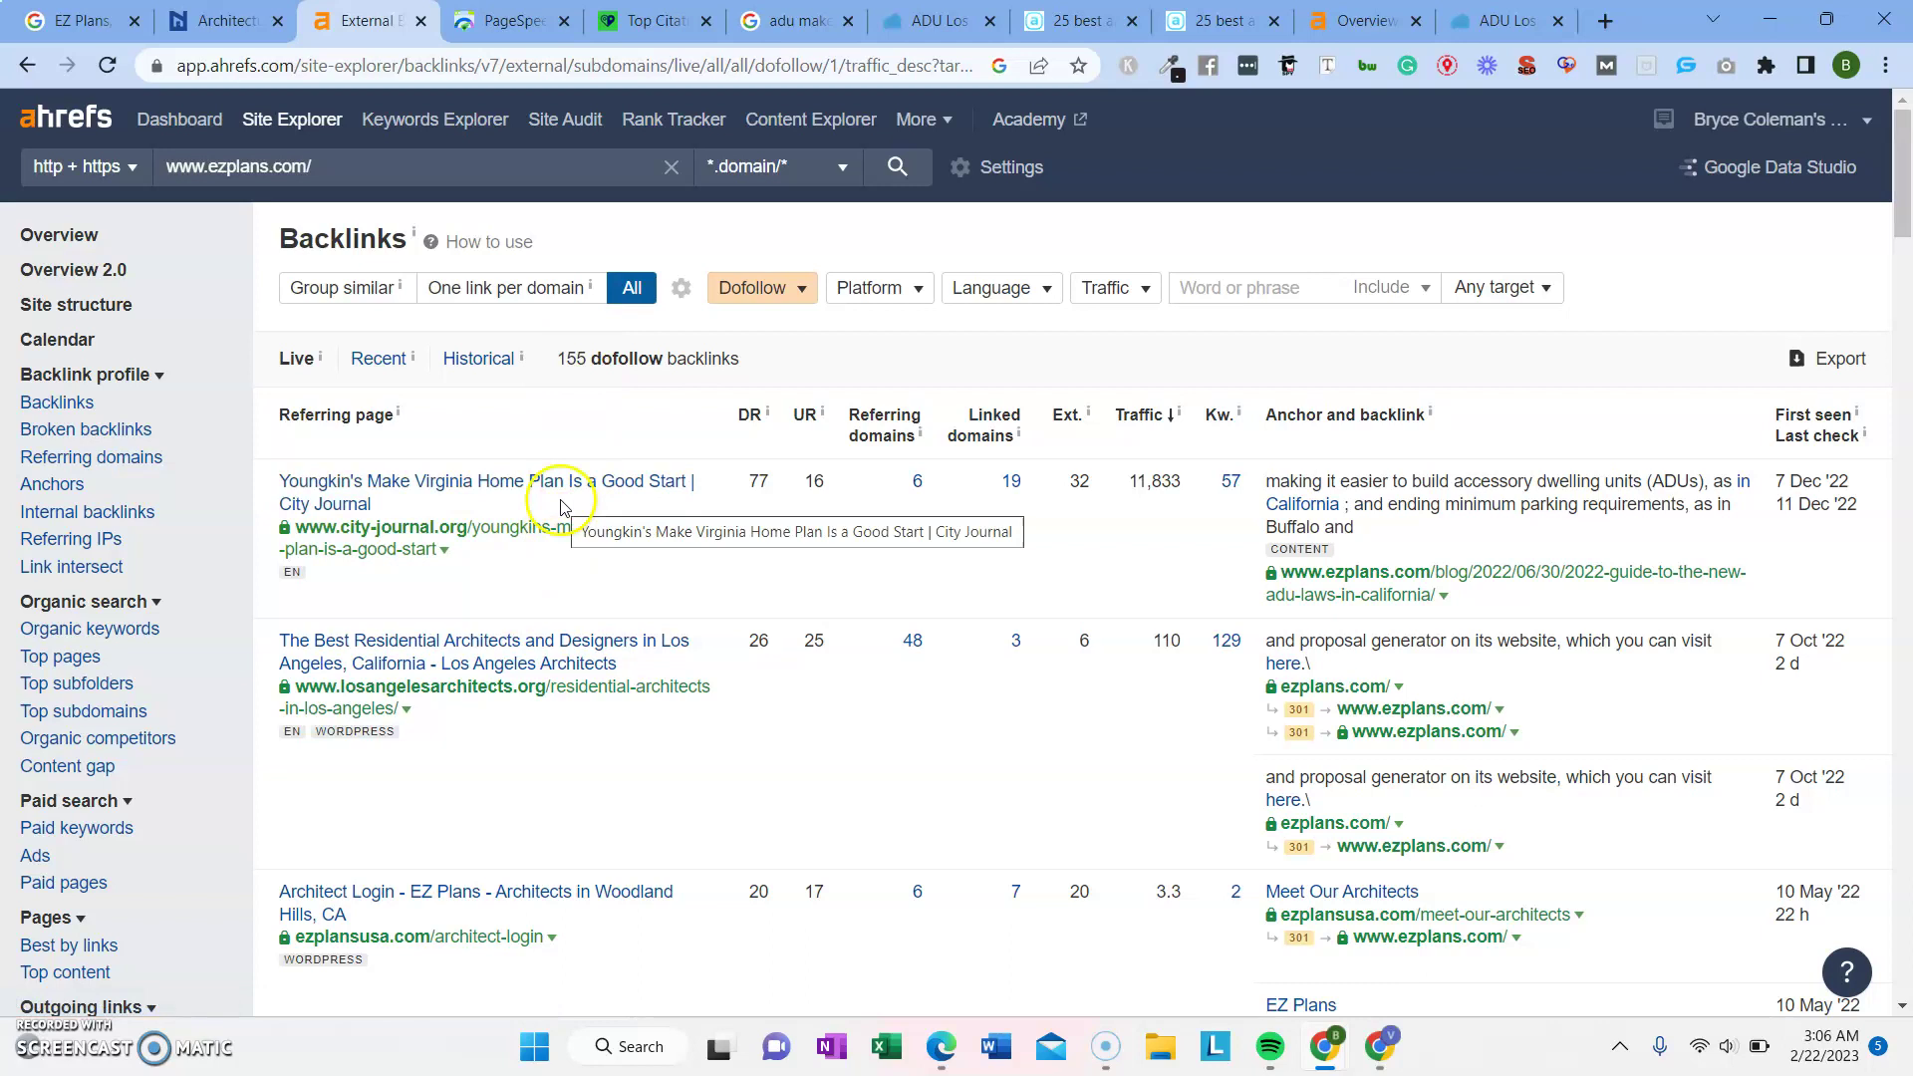
Scroll through the ezplans.com backlinks, then bring up the uniteddwelling.com overview (DR 40, 2.14K backlinks)
{"action": "scroll", "coordinate": [563, 548], "scroll_direction": "down", "scroll_amount": 3}
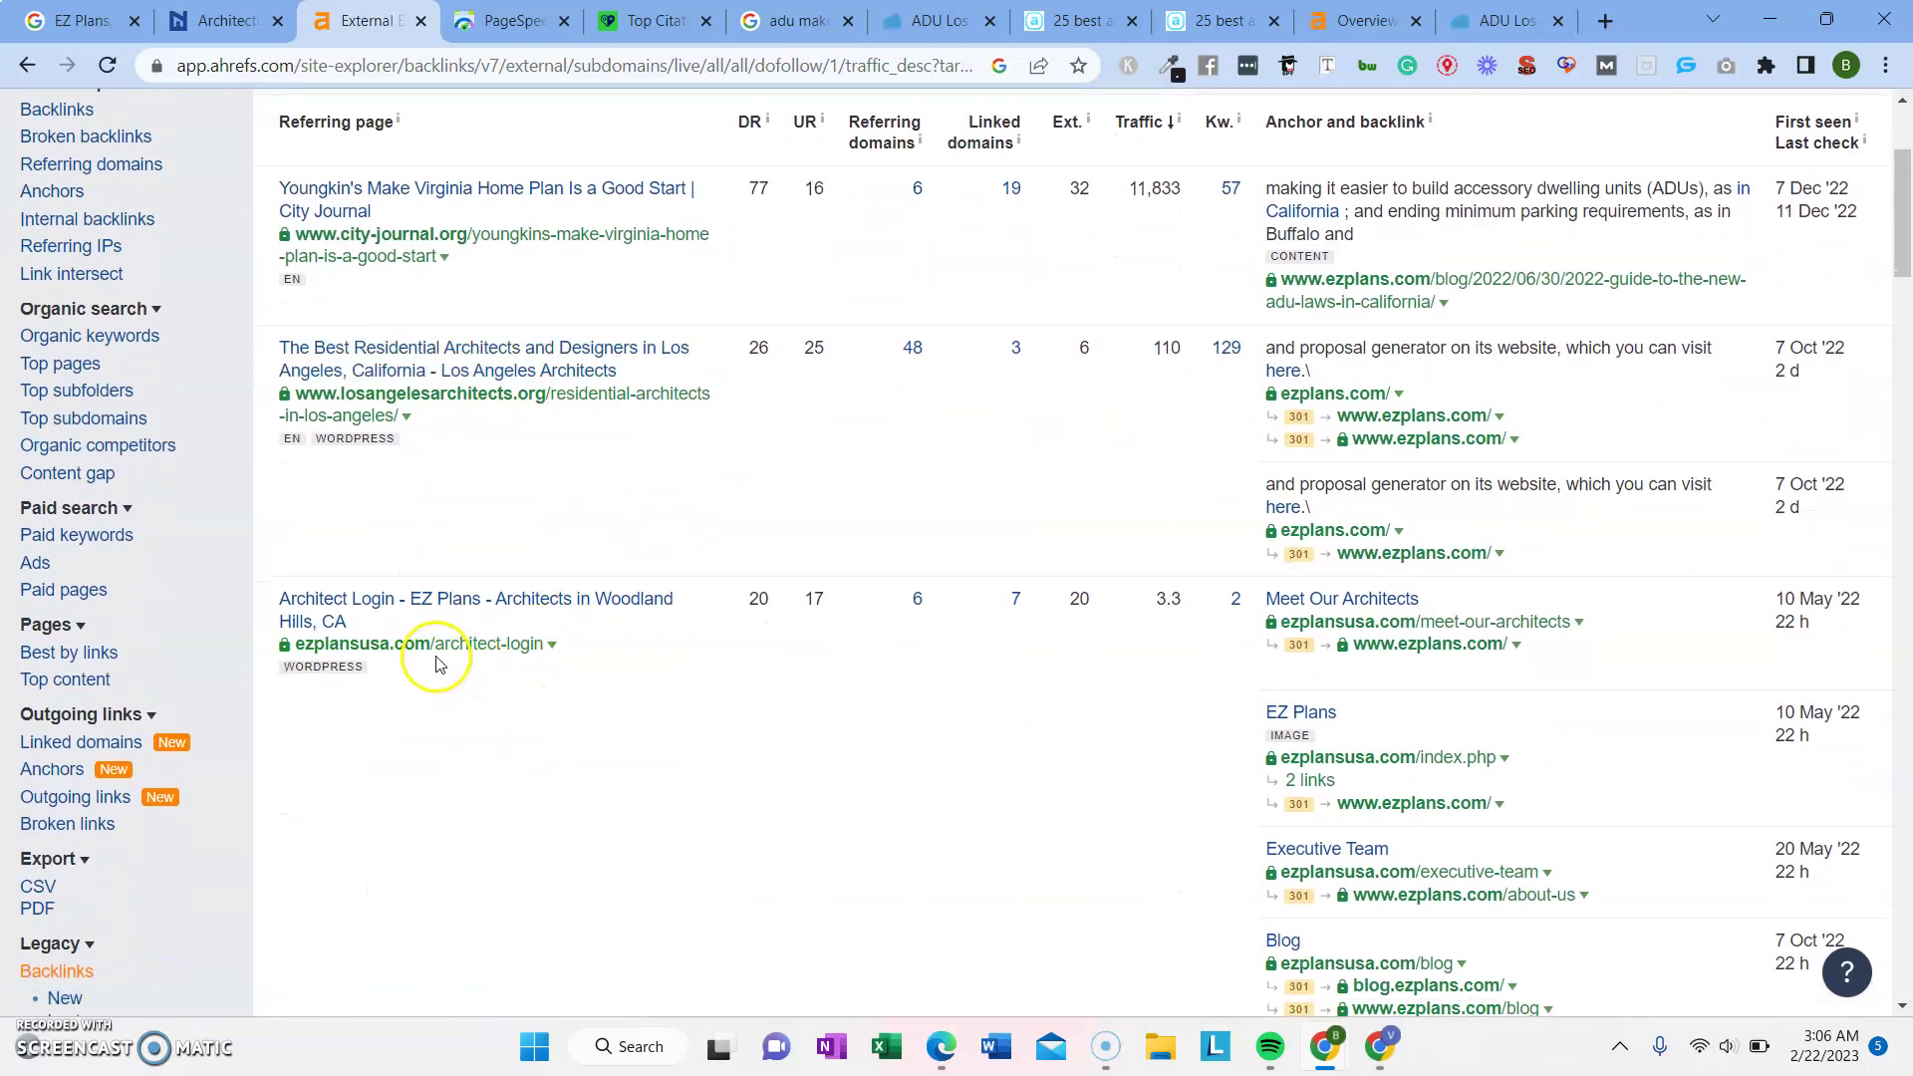
{"action": "scroll", "coordinate": [450, 655], "scroll_direction": "down", "scroll_amount": 3}
{"action": "scroll", "coordinate": [454, 661], "scroll_direction": "down", "scroll_amount": 10}
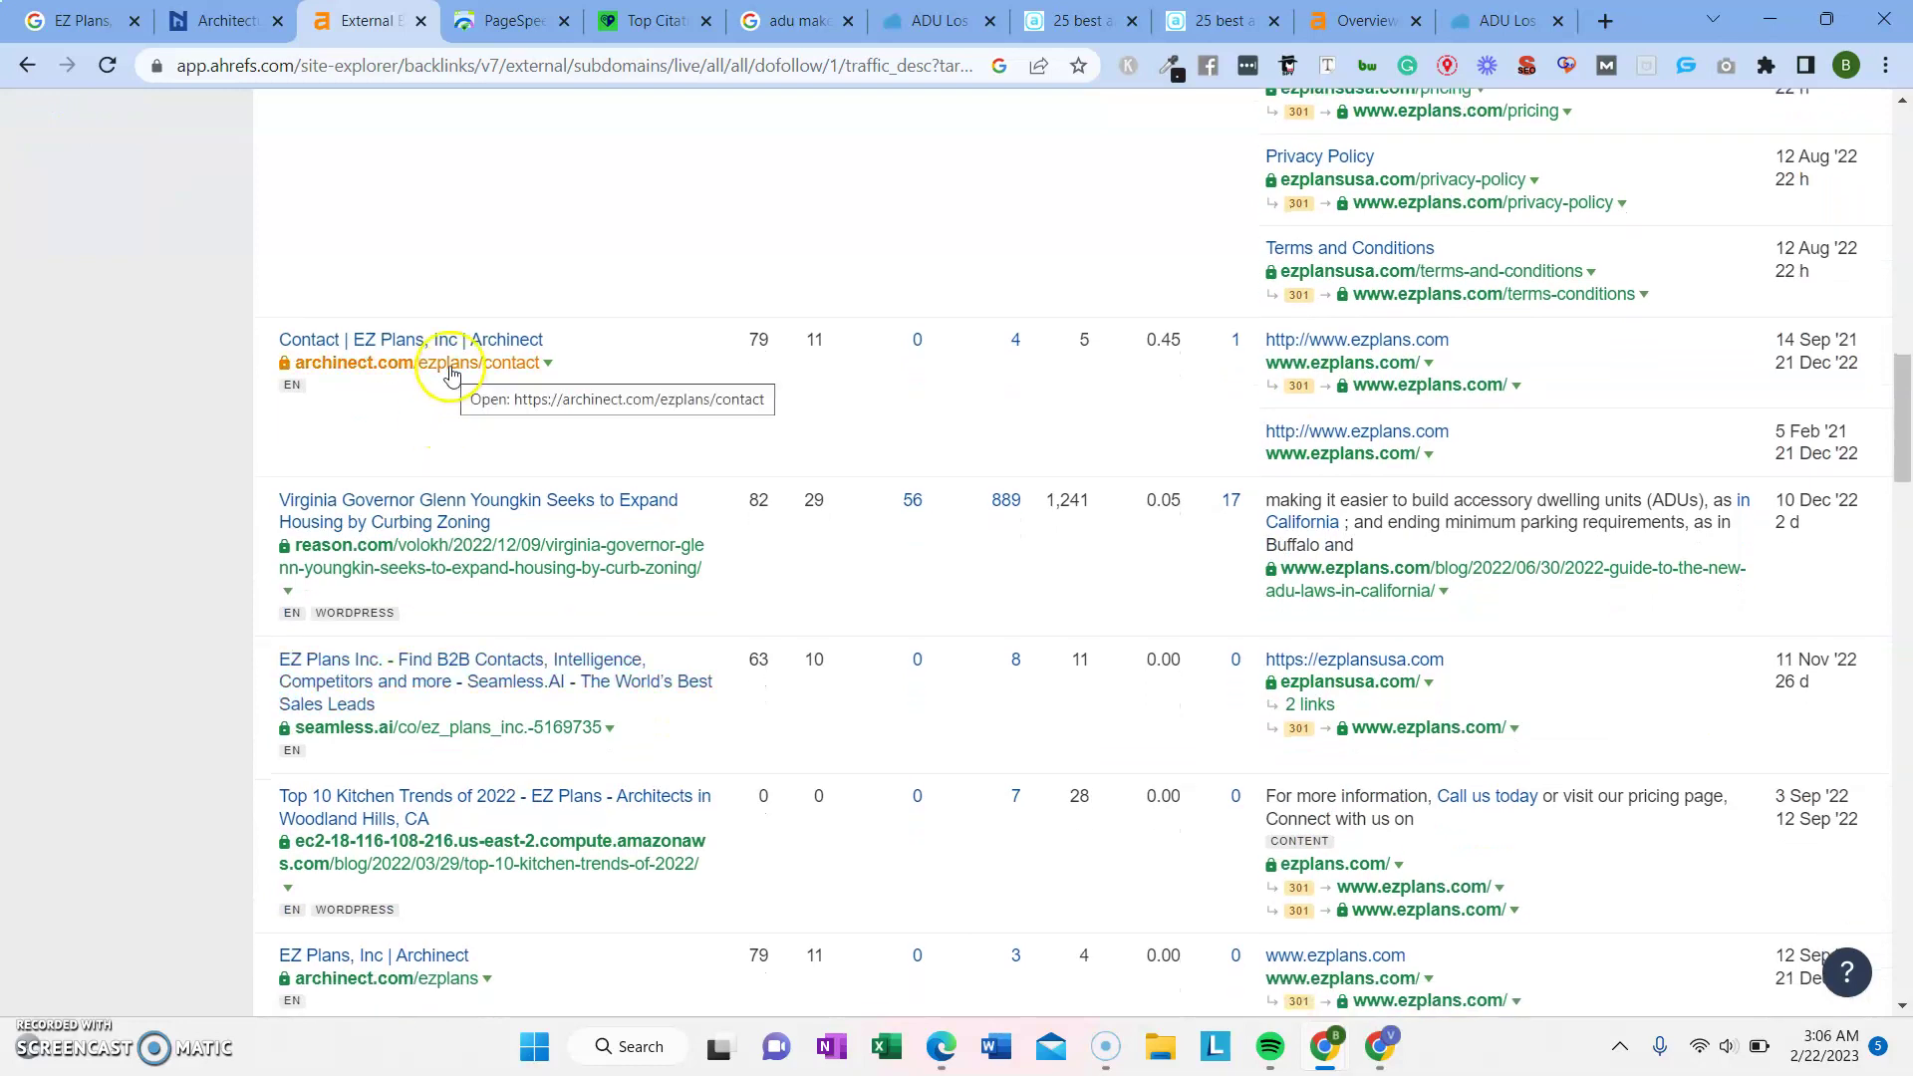
{"action": "scroll", "coordinate": [426, 620], "scroll_direction": "down", "scroll_amount": 1}
{"action": "scroll", "coordinate": [427, 625], "scroll_direction": "down", "scroll_amount": 2}
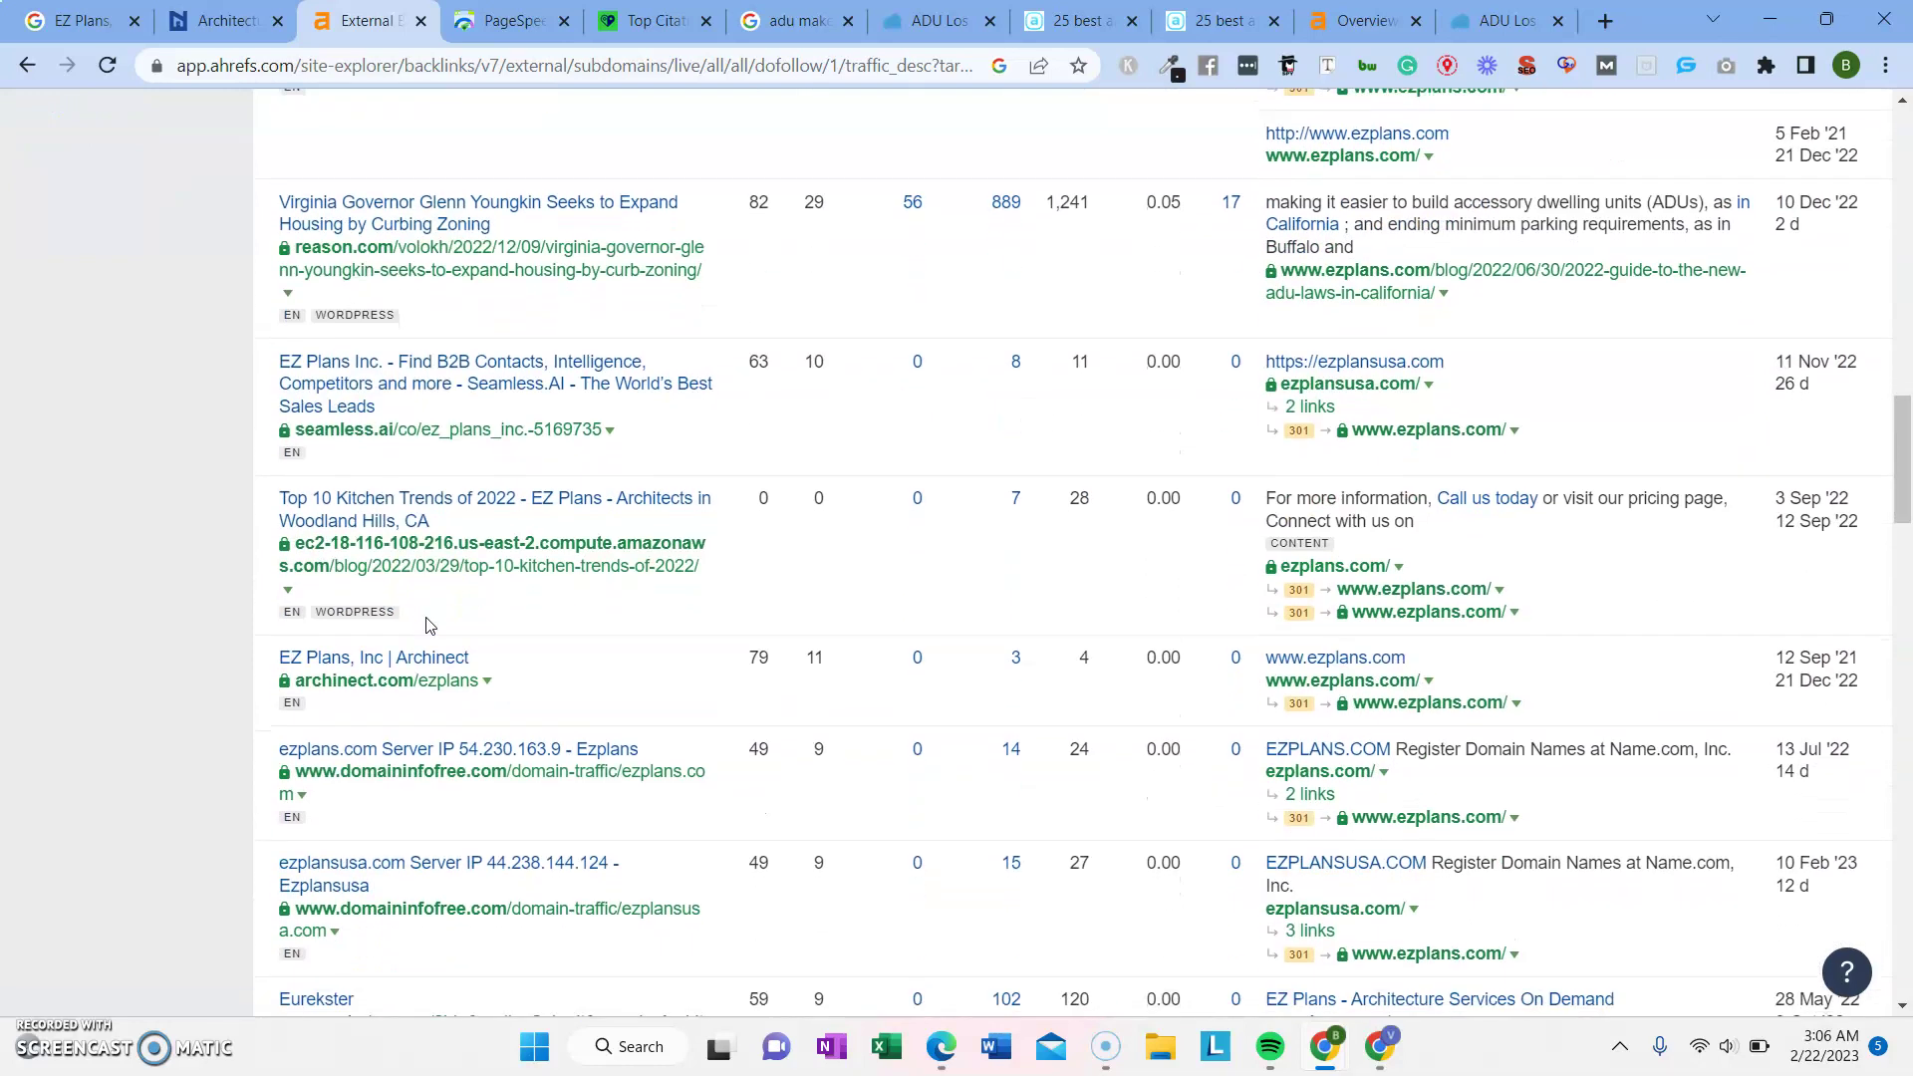
{"action": "scroll", "coordinate": [432, 625], "scroll_direction": "down", "scroll_amount": 2}
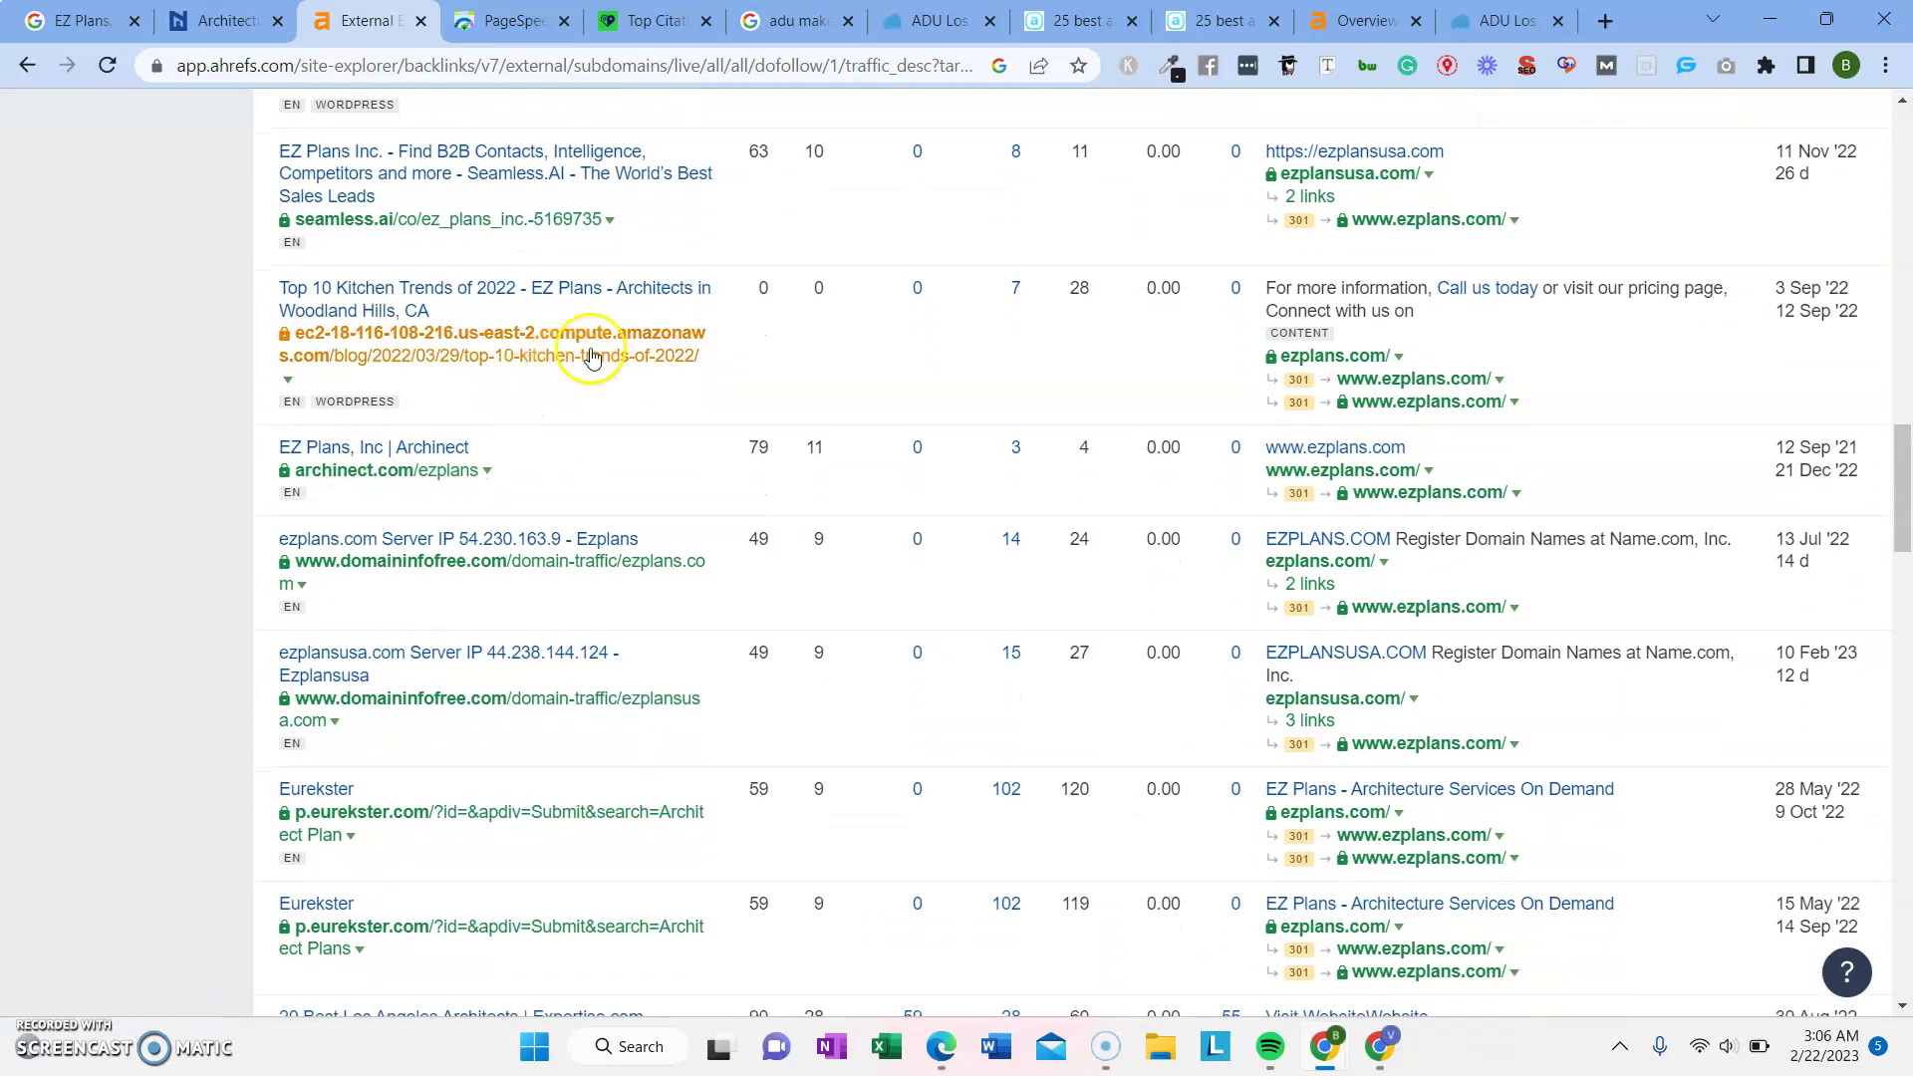
{"action": "scroll", "coordinate": [514, 667], "scroll_direction": "down", "scroll_amount": 1}
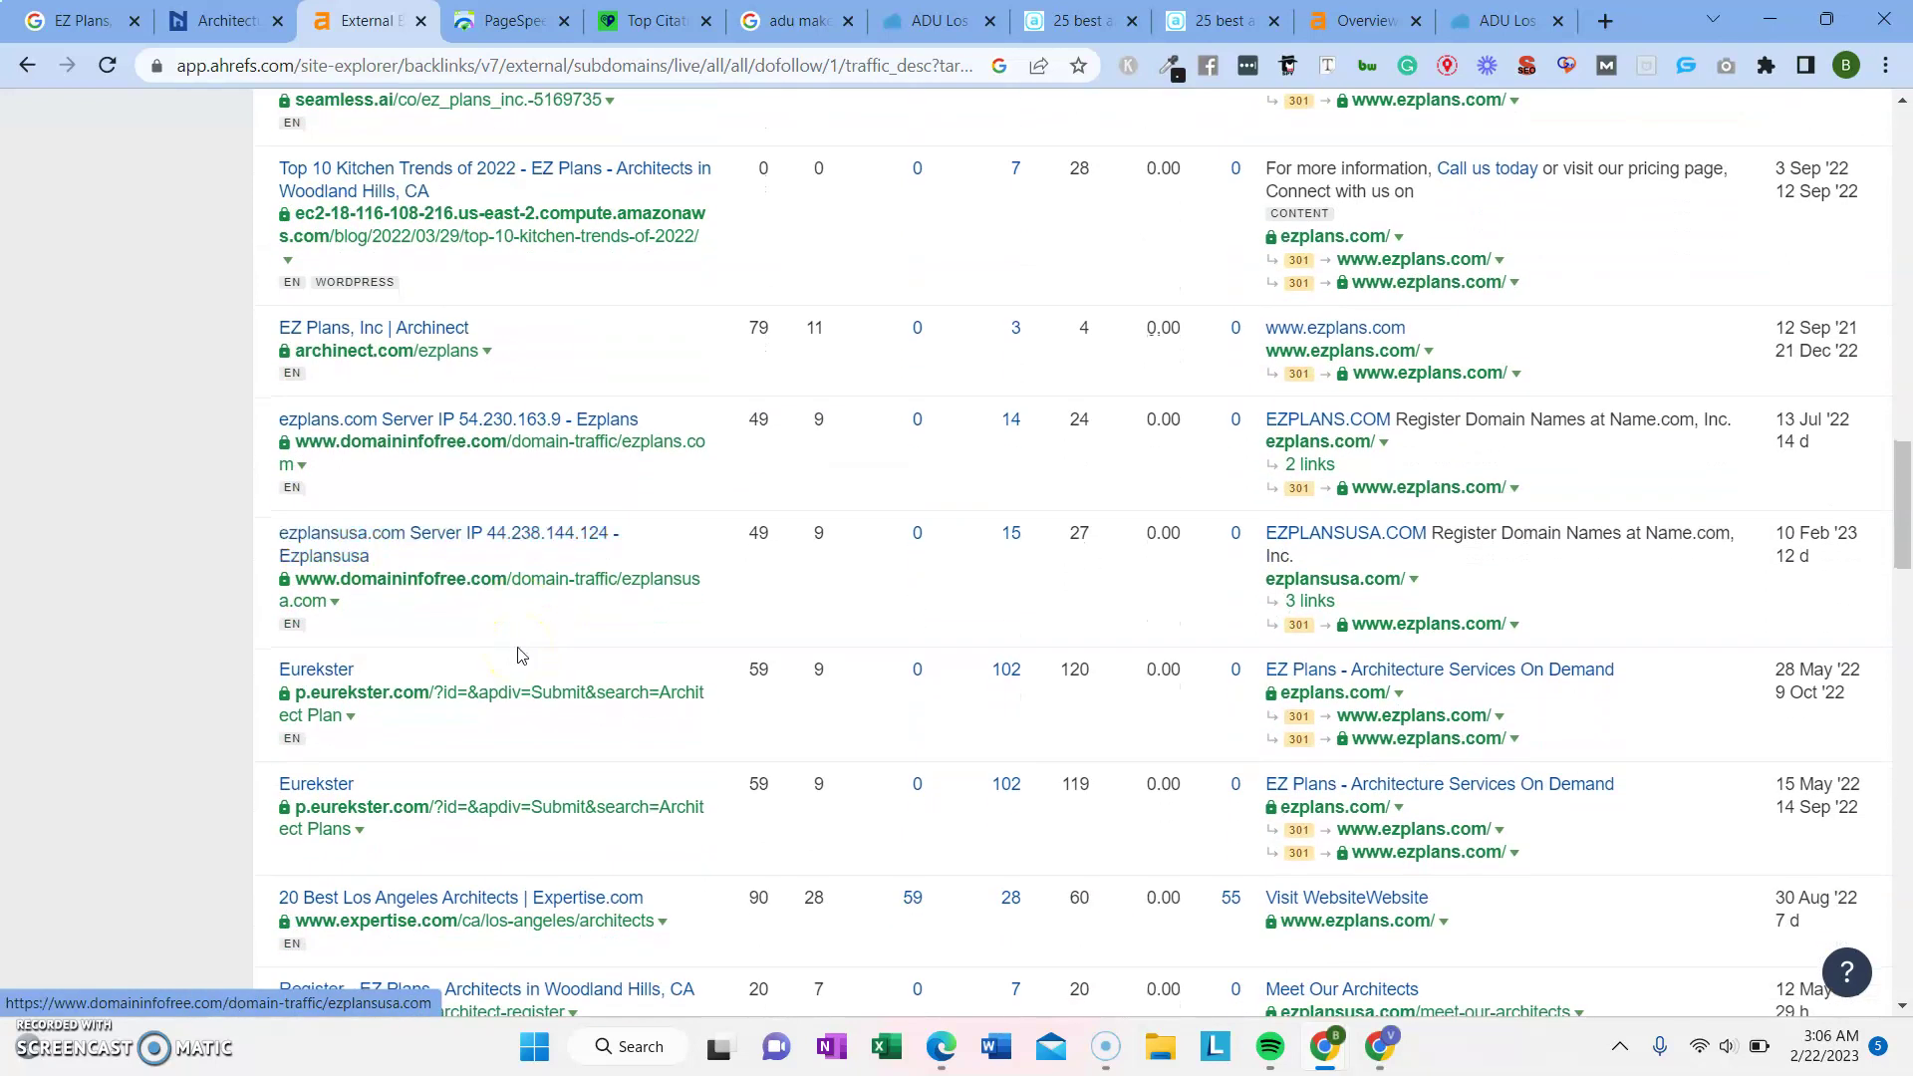
{"action": "scroll", "coordinate": [518, 654], "scroll_direction": "down", "scroll_amount": 4}
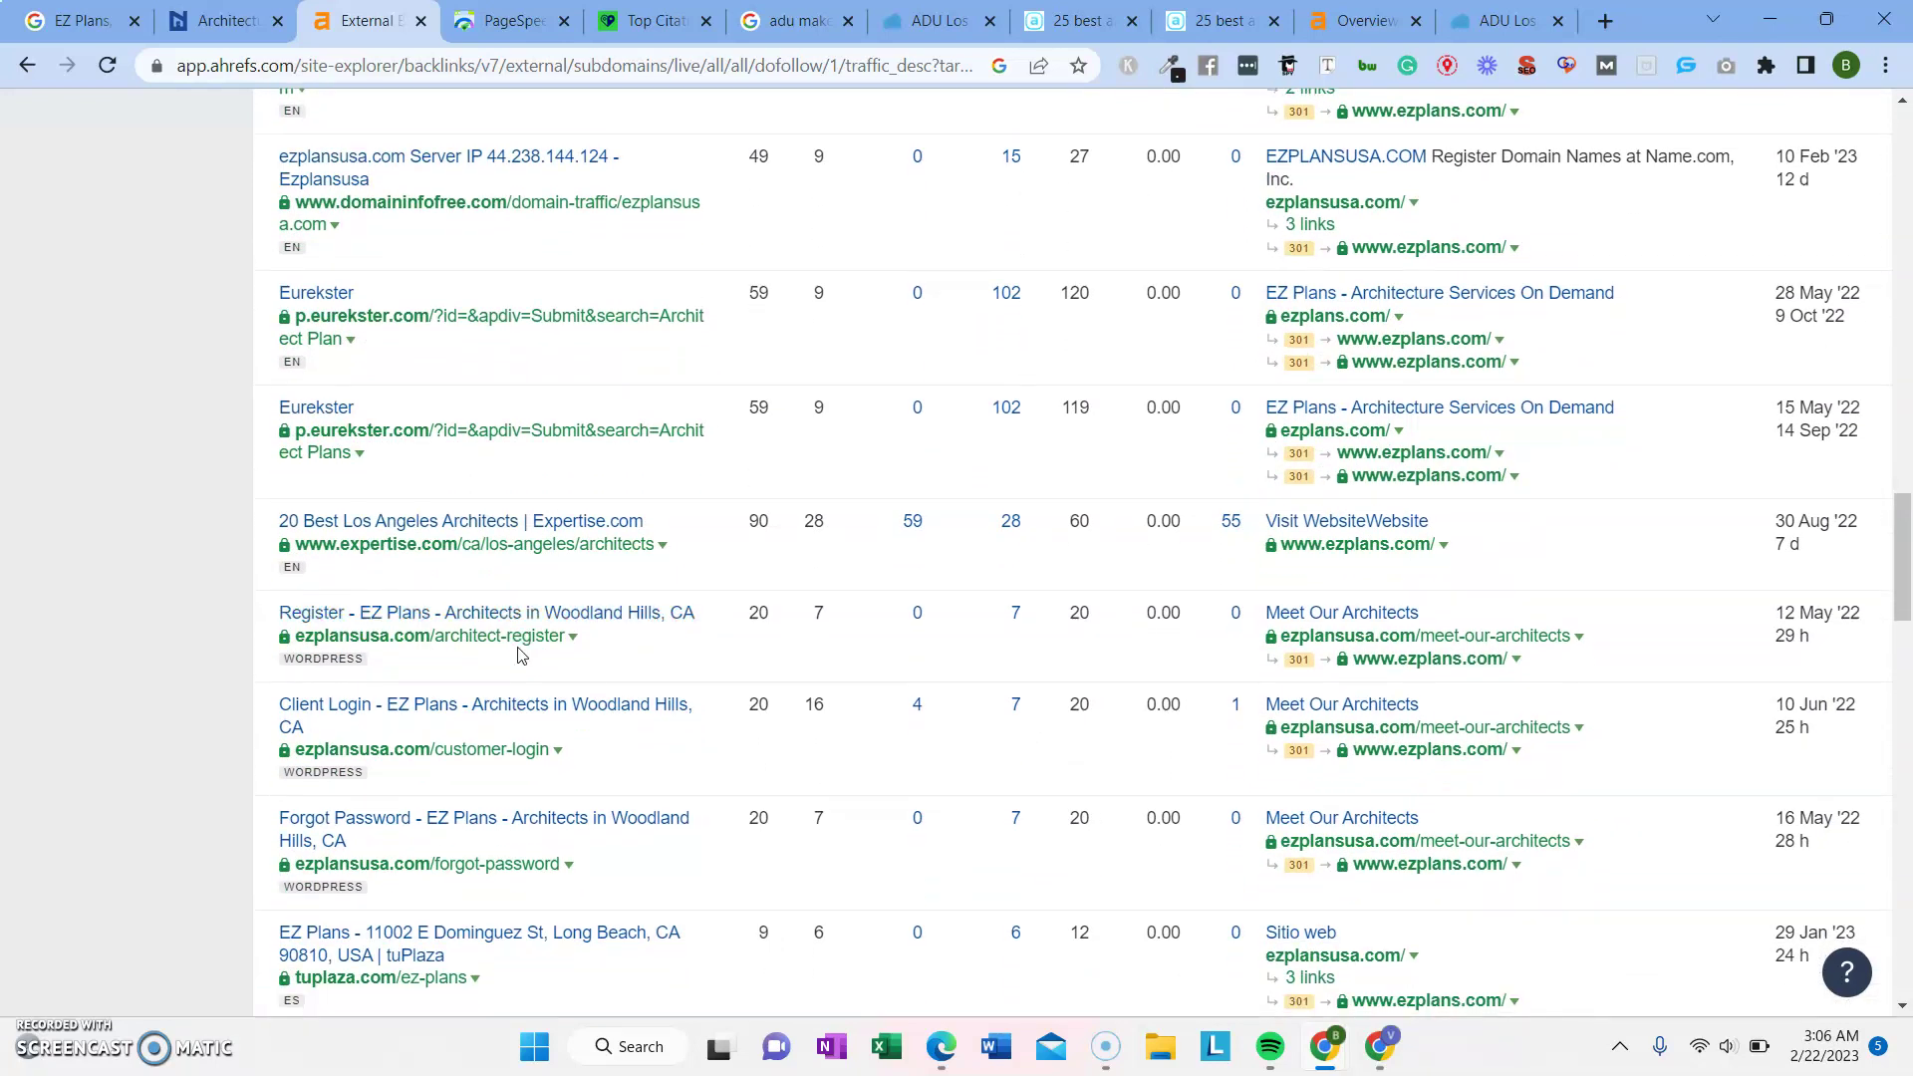
{"action": "scroll", "coordinate": [483, 633], "scroll_direction": "down", "scroll_amount": 2}
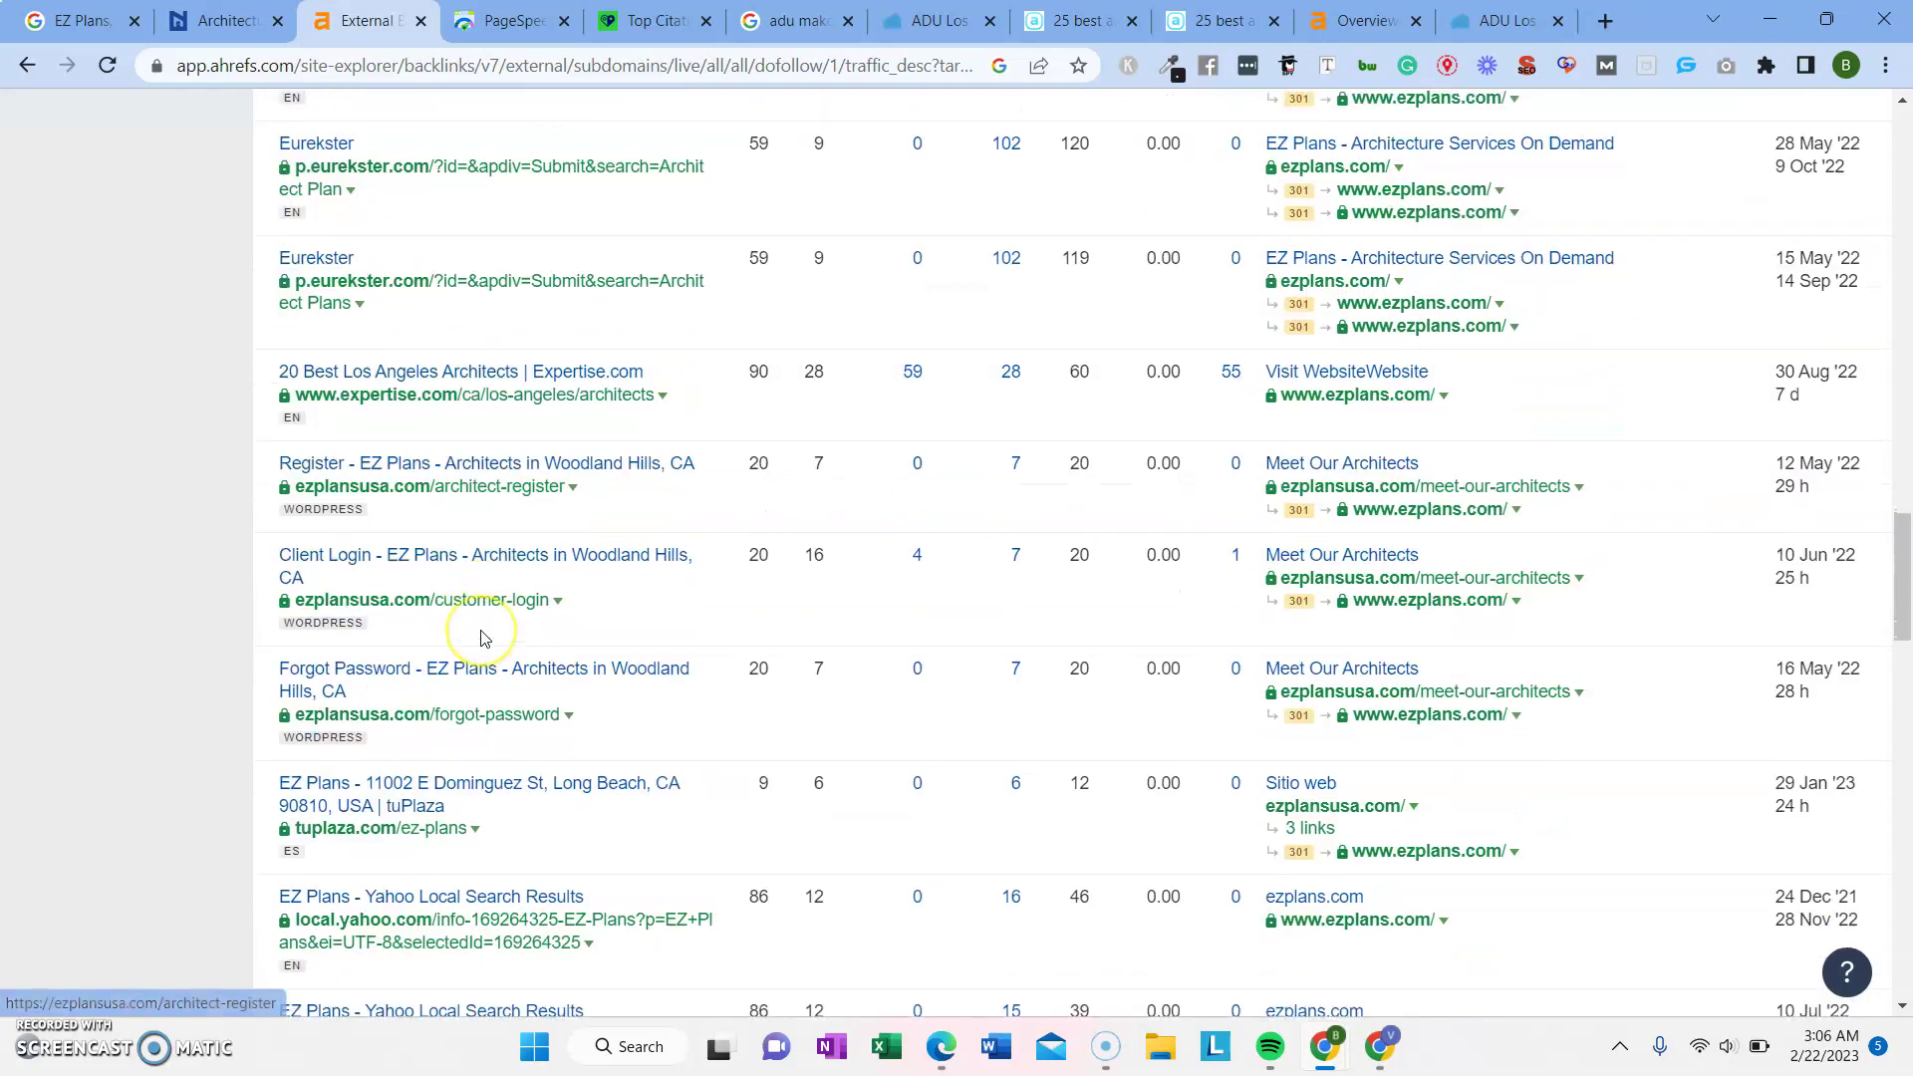
{"action": "scroll", "coordinate": [481, 638], "scroll_direction": "down", "scroll_amount": 4}
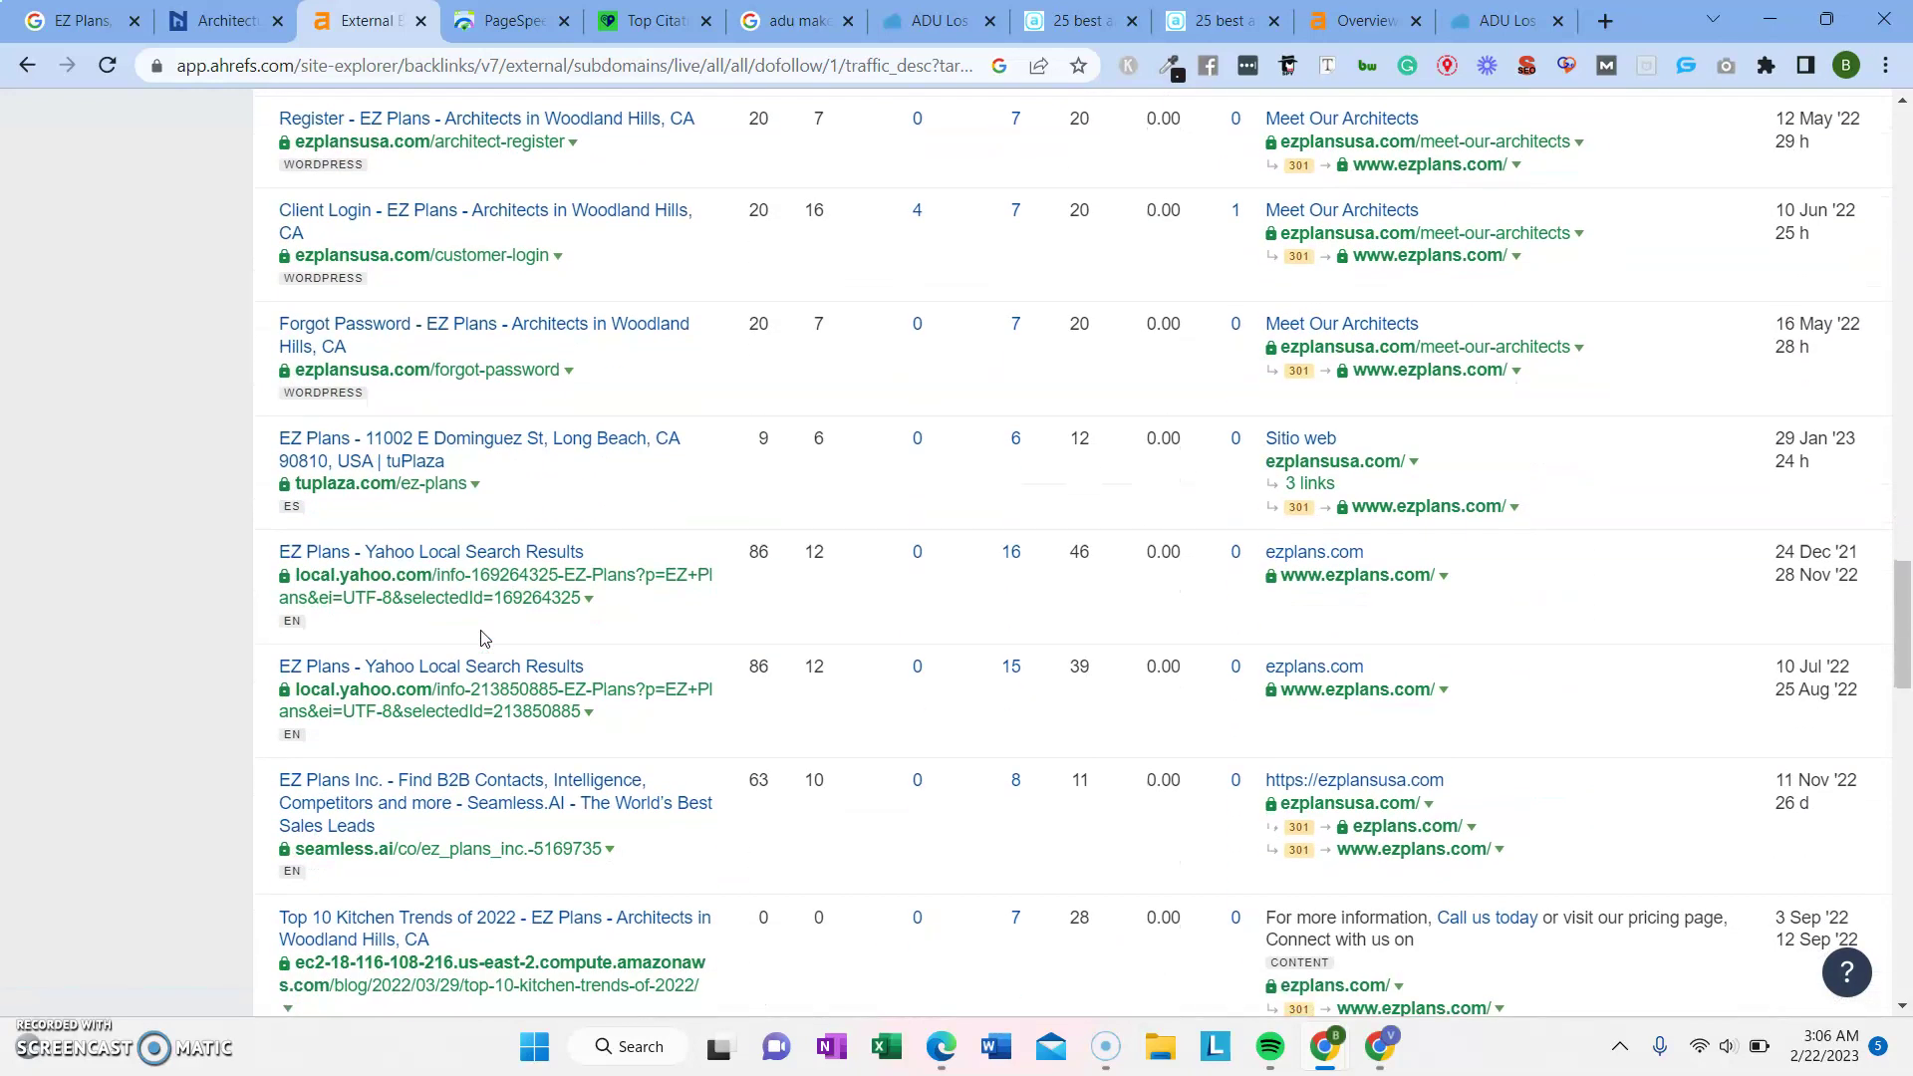
{"action": "scroll", "coordinate": [481, 637], "scroll_direction": "down", "scroll_amount": 2}
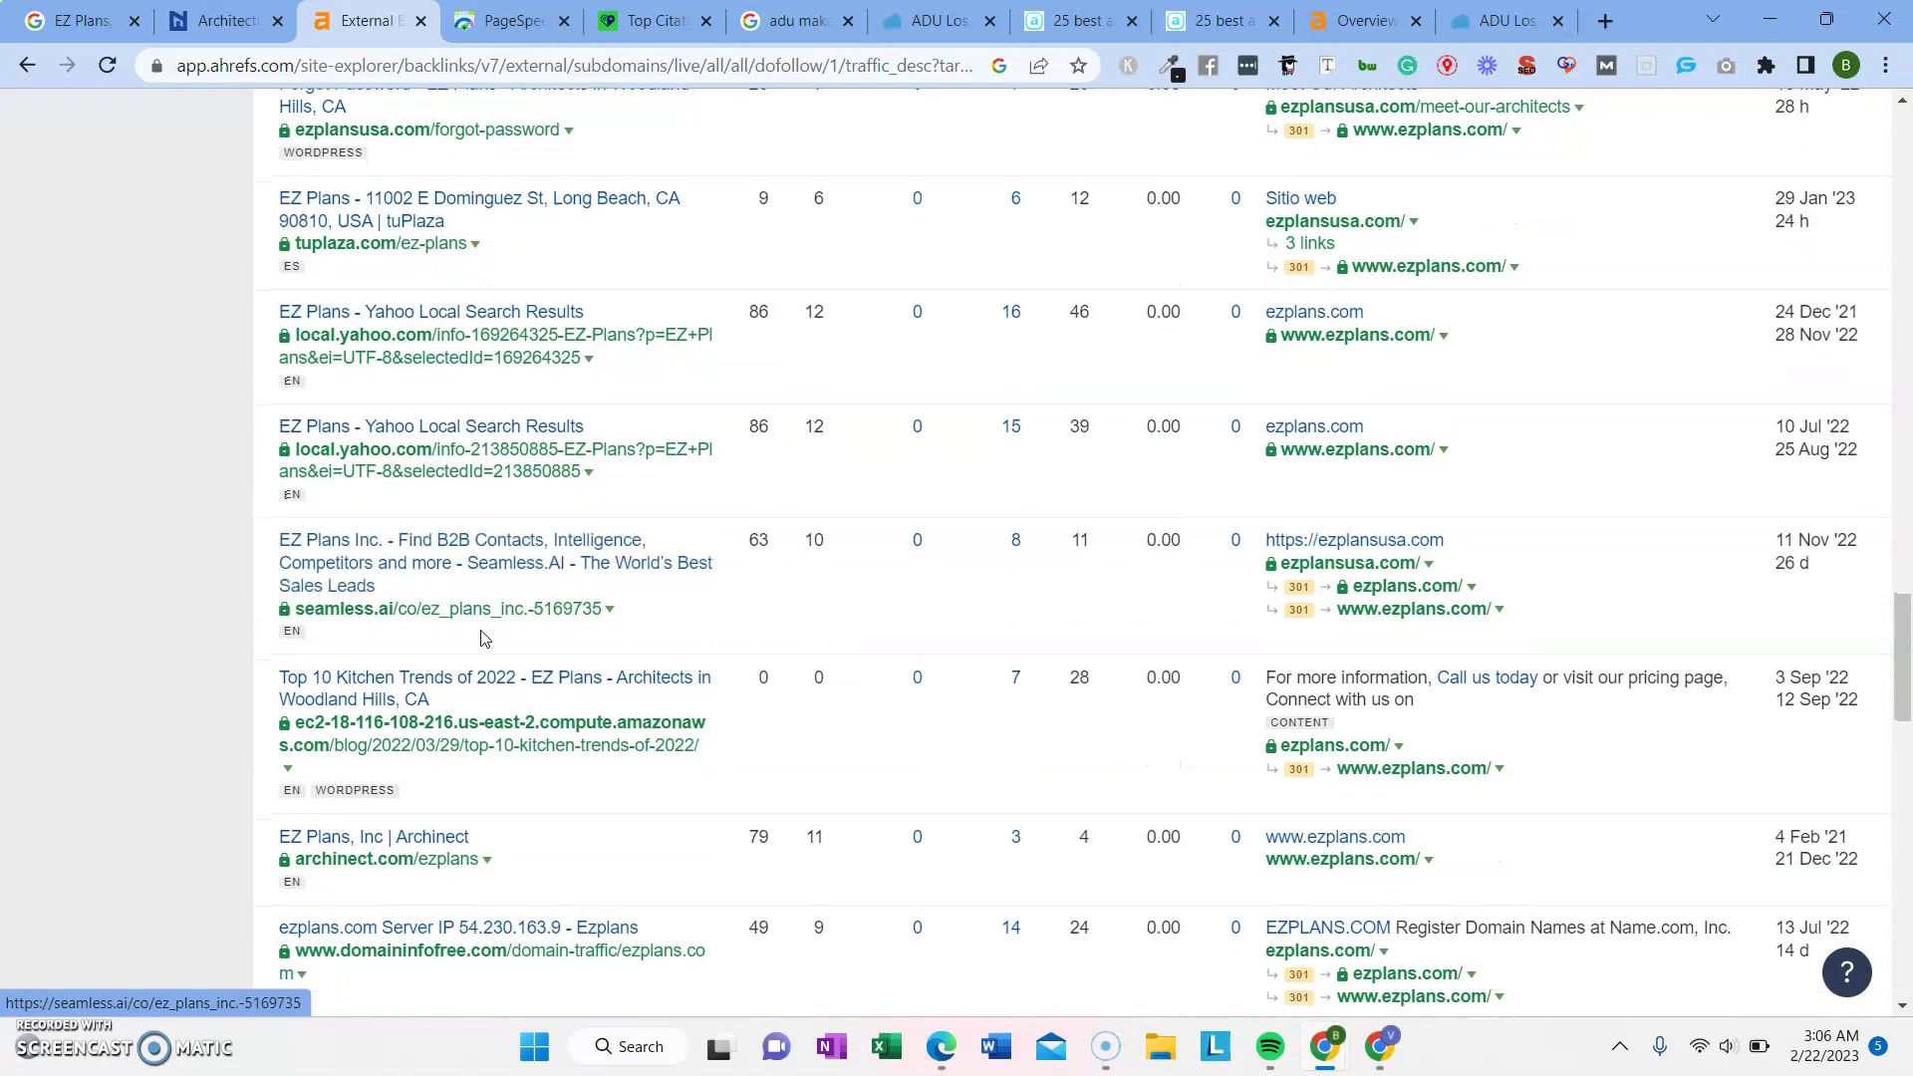
{"action": "scroll", "coordinate": [478, 727], "scroll_direction": "down", "scroll_amount": 2}
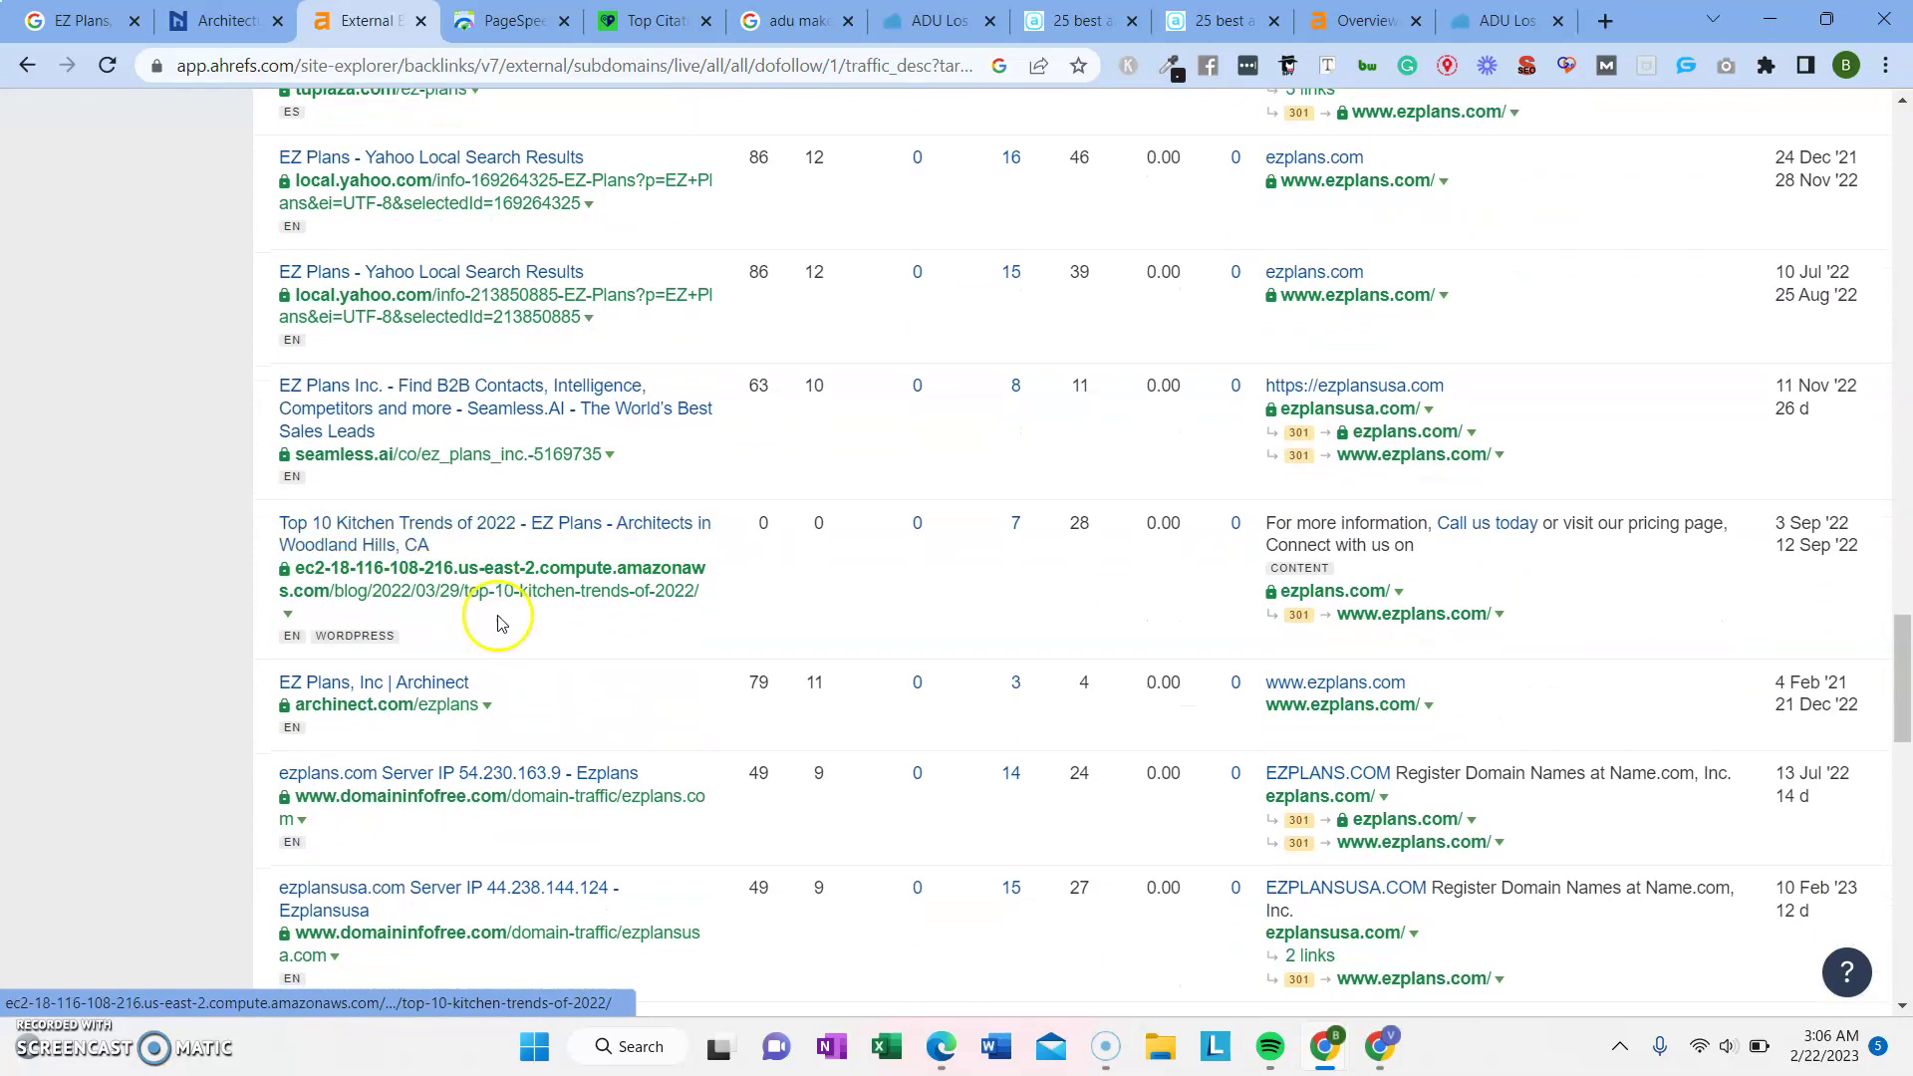
{"action": "scroll", "coordinate": [498, 620], "scroll_direction": "down", "scroll_amount": 2}
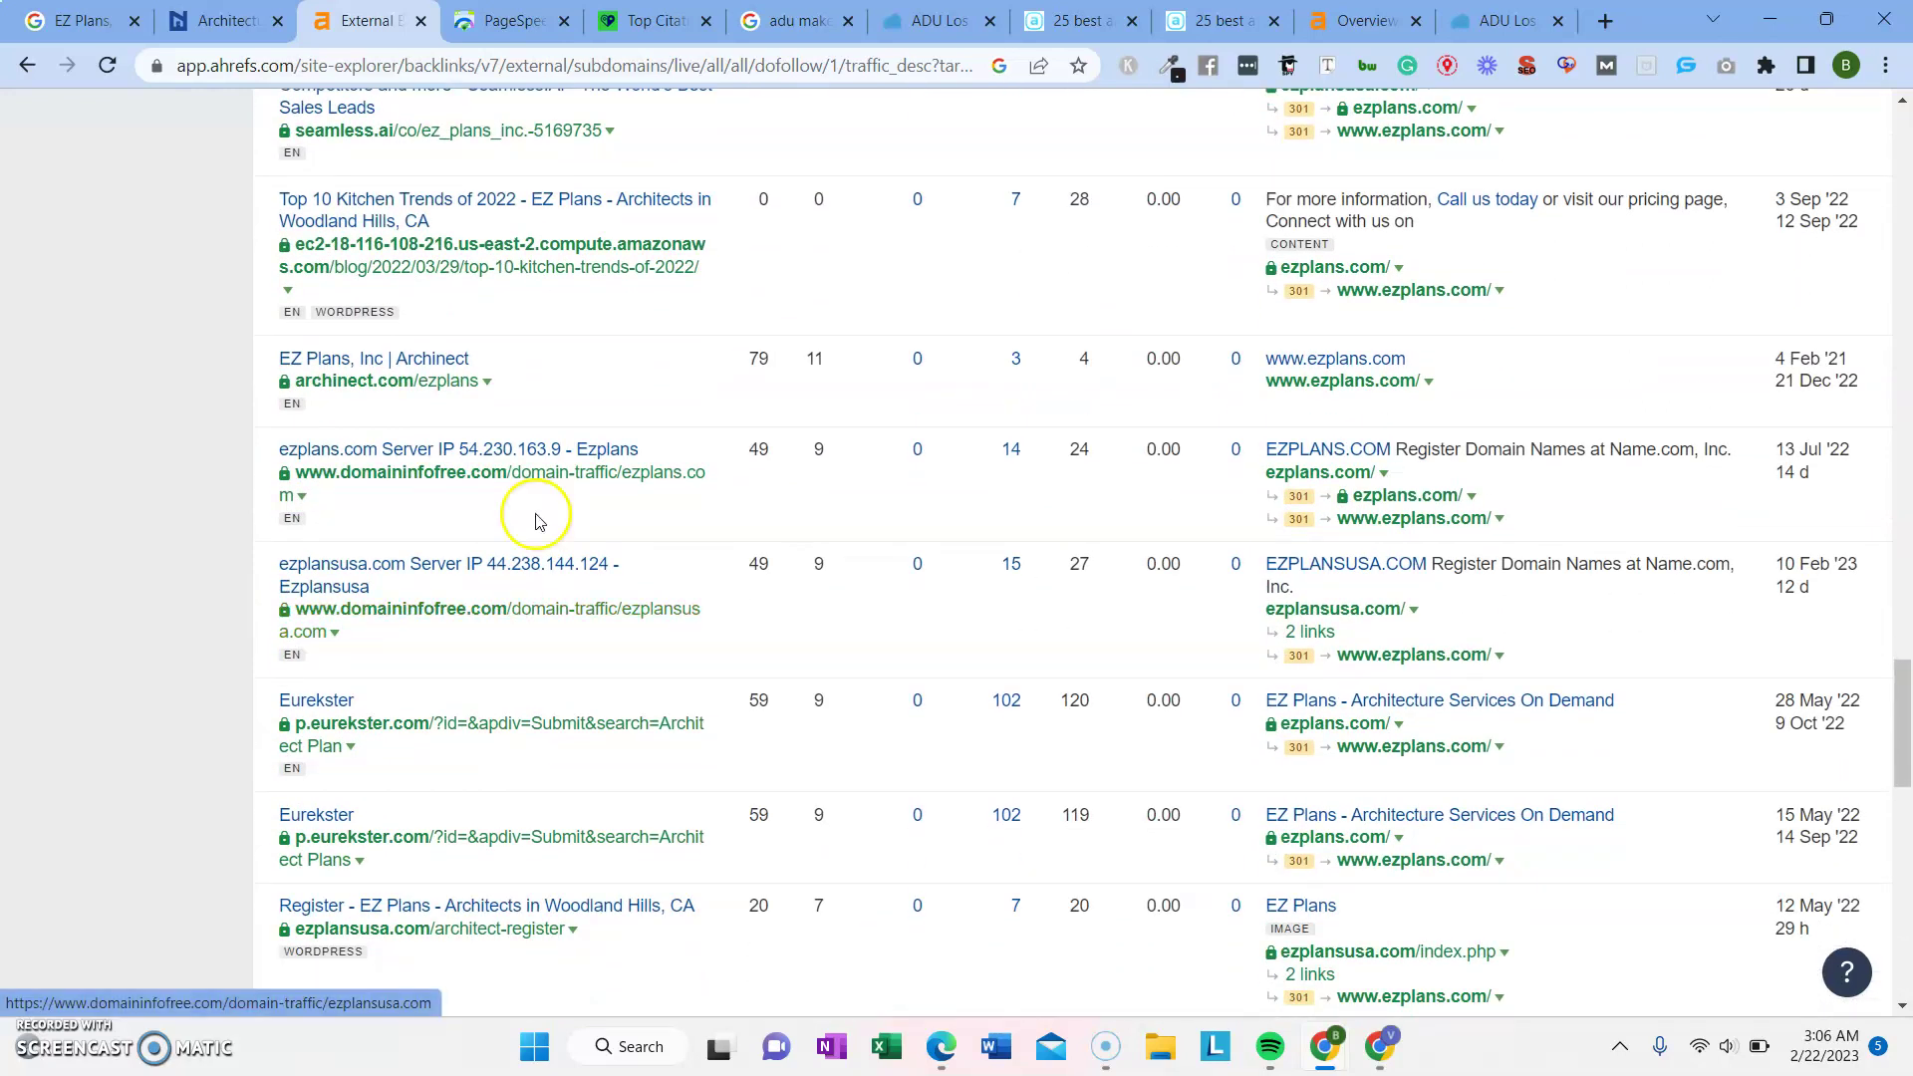
{"action": "scroll", "coordinate": [897, 560], "scroll_direction": "down", "scroll_amount": 3}
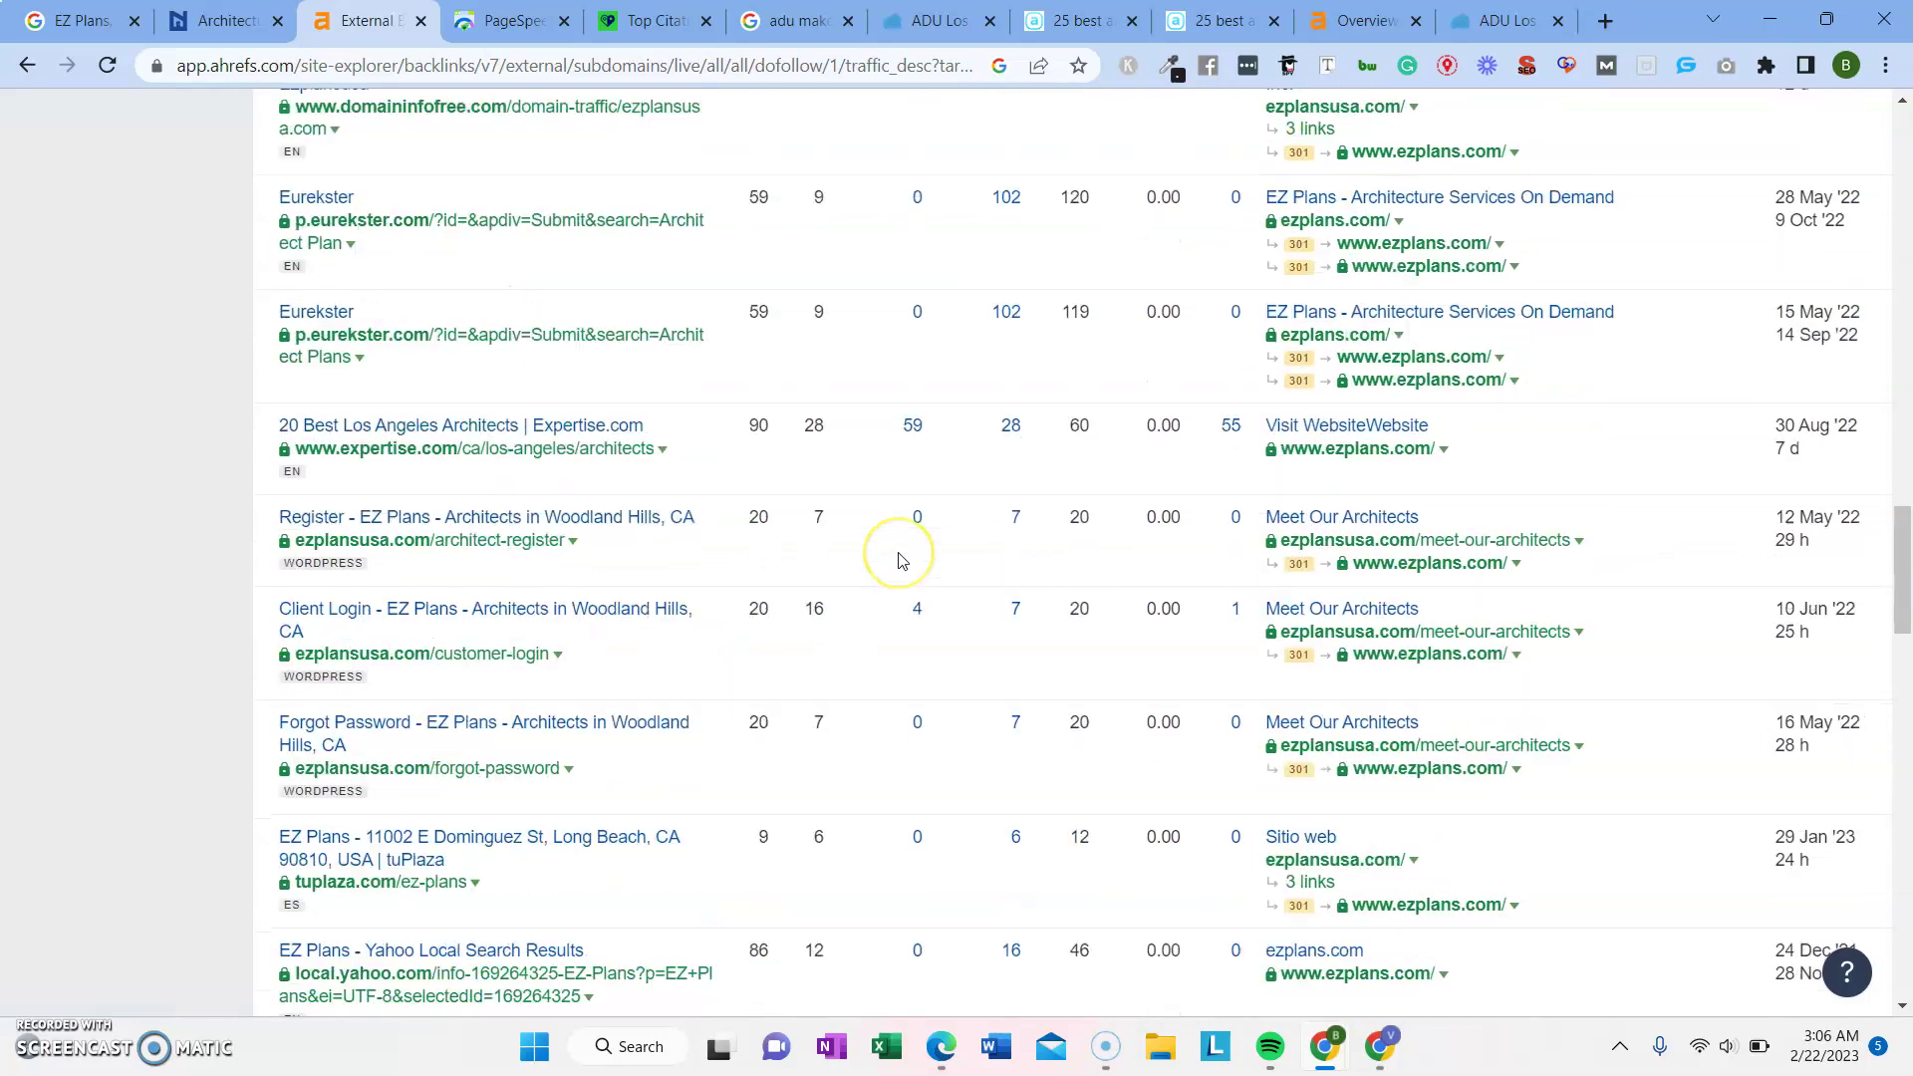
{"action": "scroll", "coordinate": [898, 560], "scroll_direction": "up", "scroll_amount": 2}
{"action": "scroll", "coordinate": [897, 560], "scroll_direction": "up", "scroll_amount": 10}
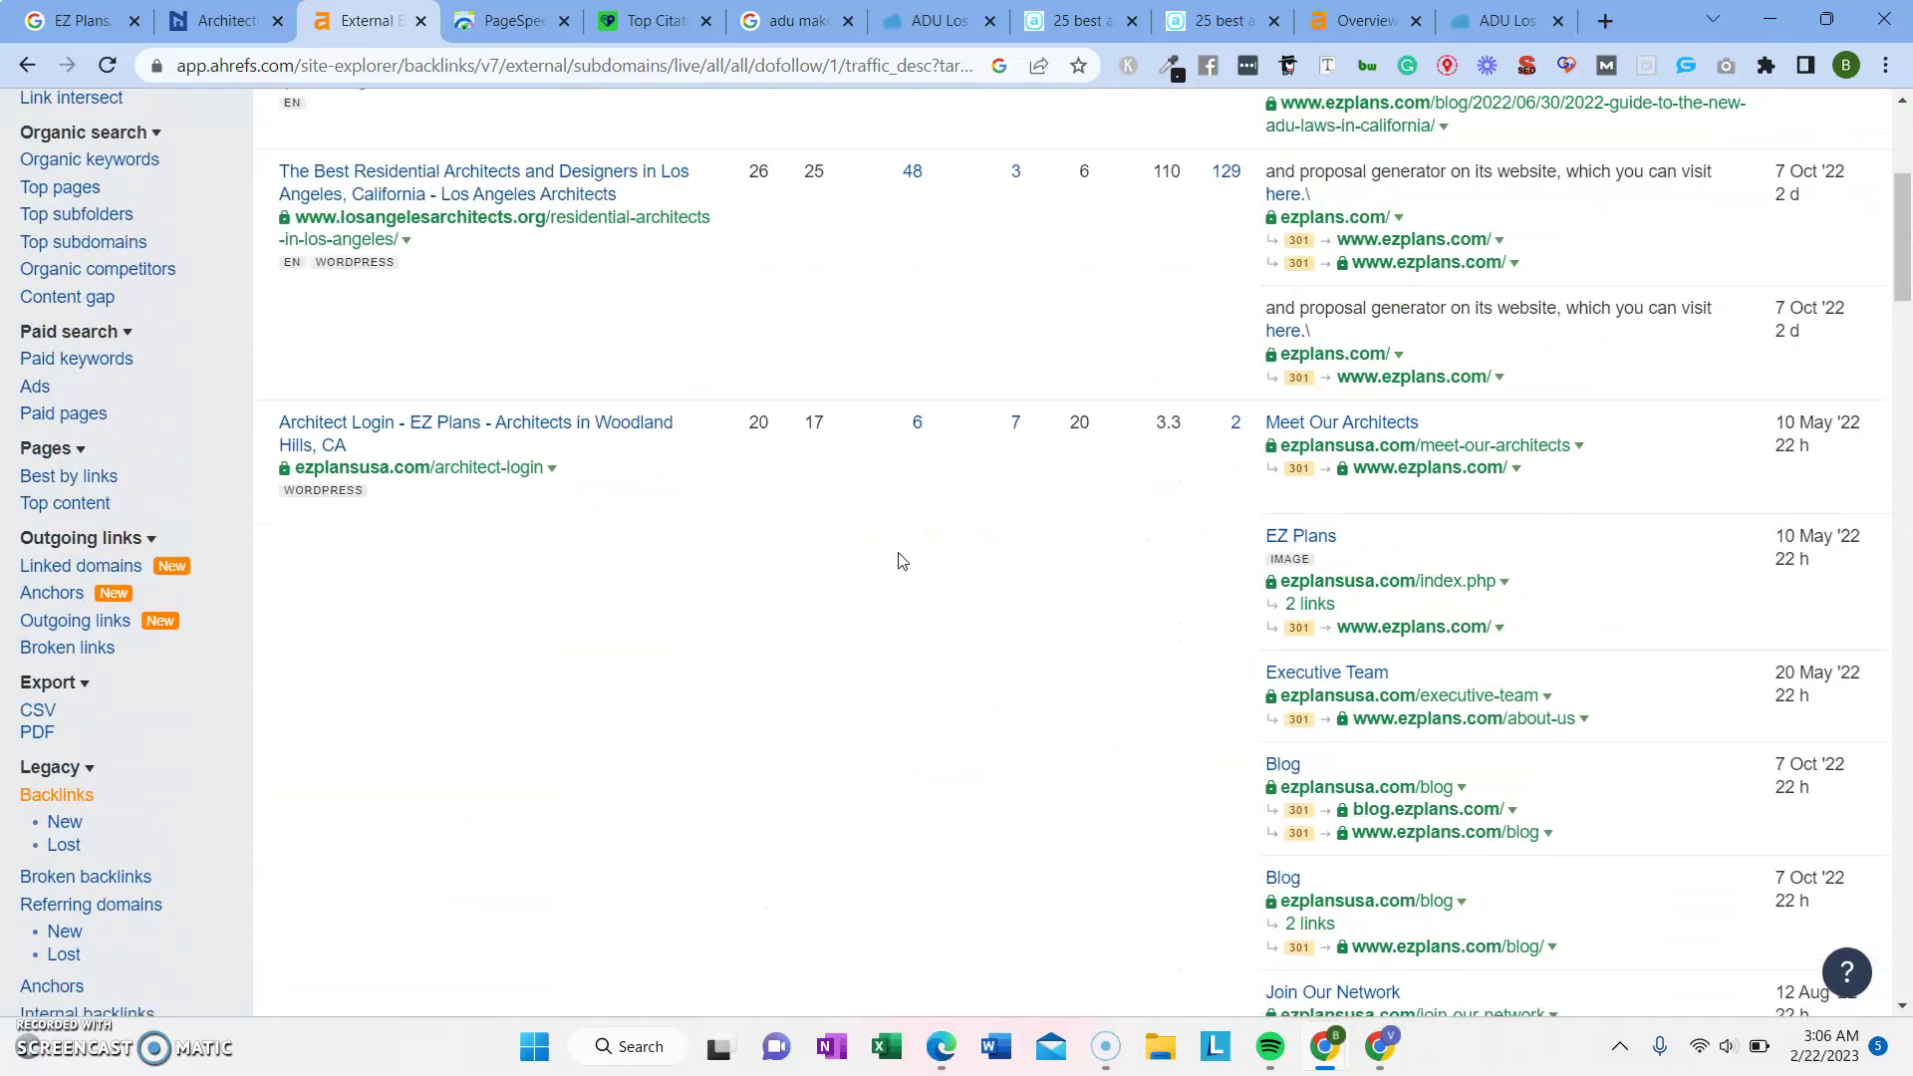
{"action": "left_click", "coordinate": [1365, 20]}
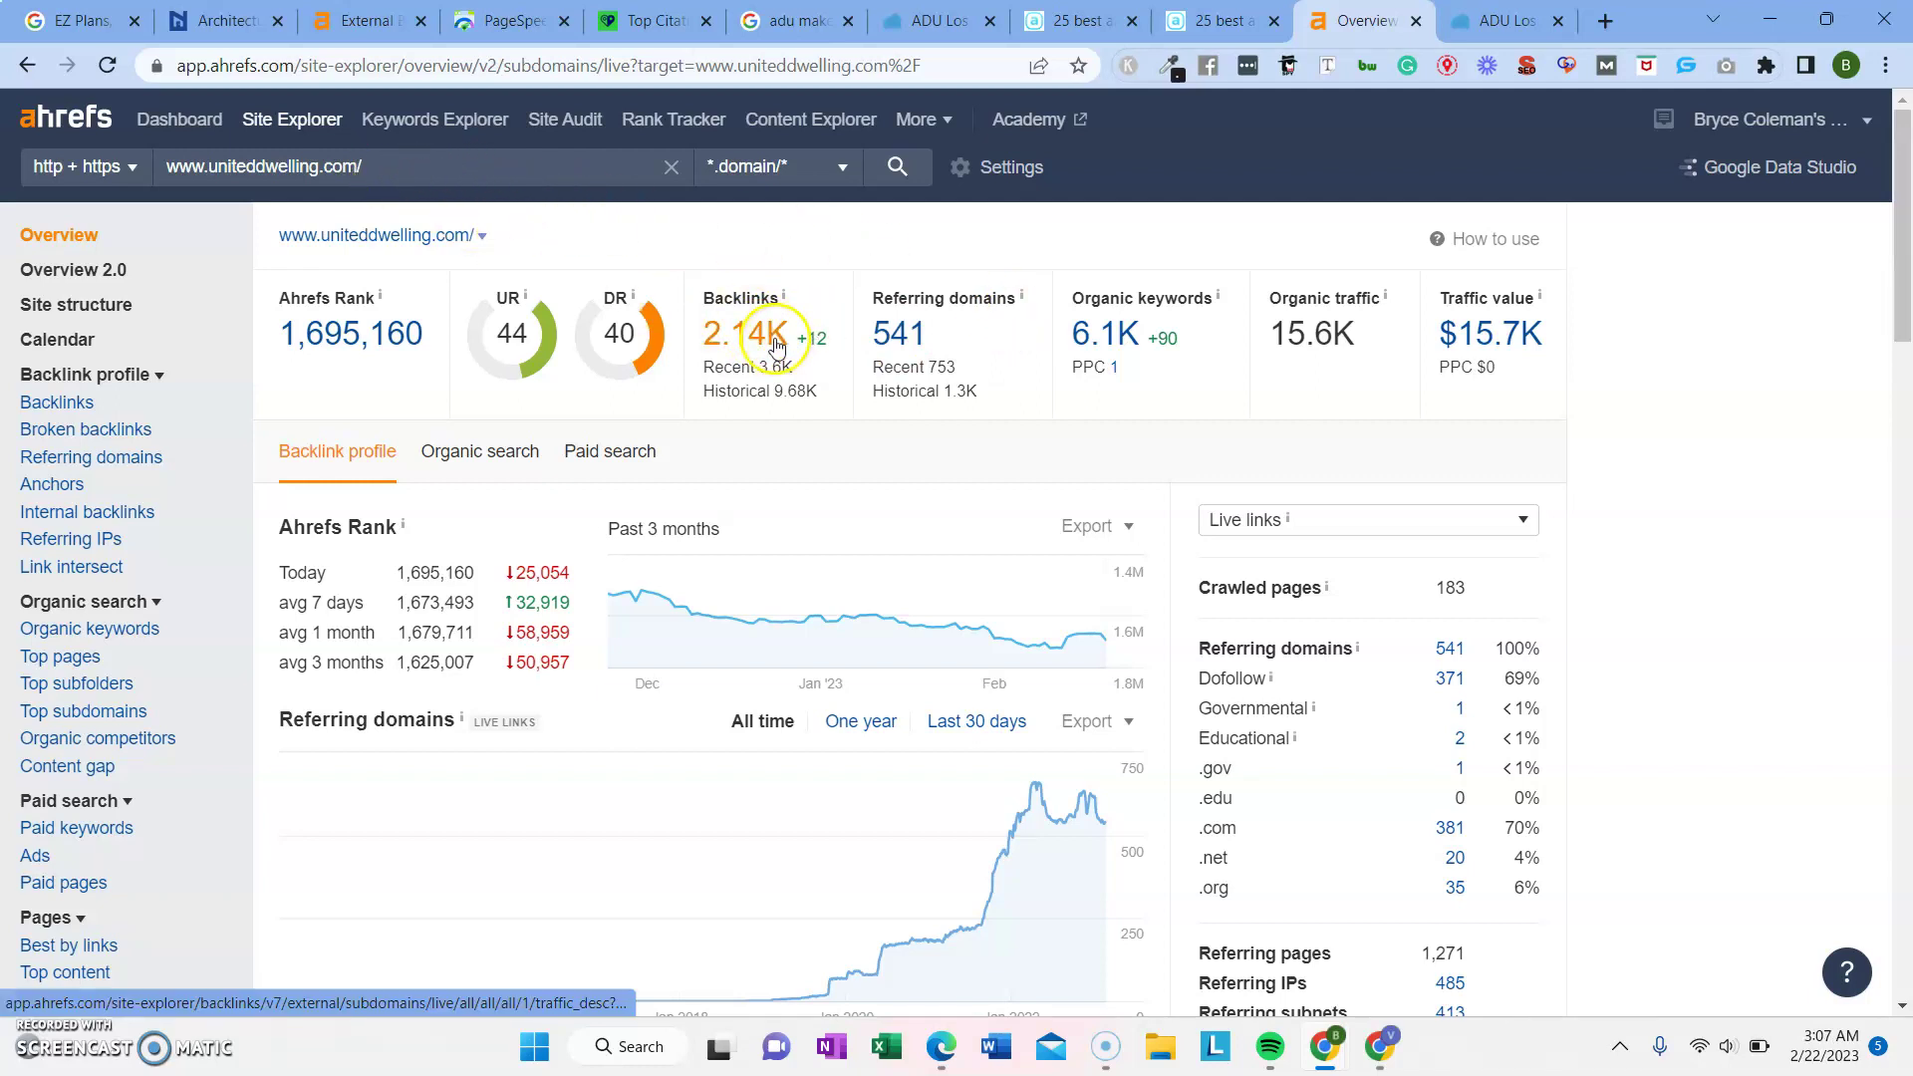
Glance at the ezplans.com dofollow backlinks, then return to the uniteddwelling.com overview
{"action": "left_click", "coordinate": [359, 20]}
{"action": "scroll", "coordinate": [528, 209], "scroll_direction": "up", "scroll_amount": 5}
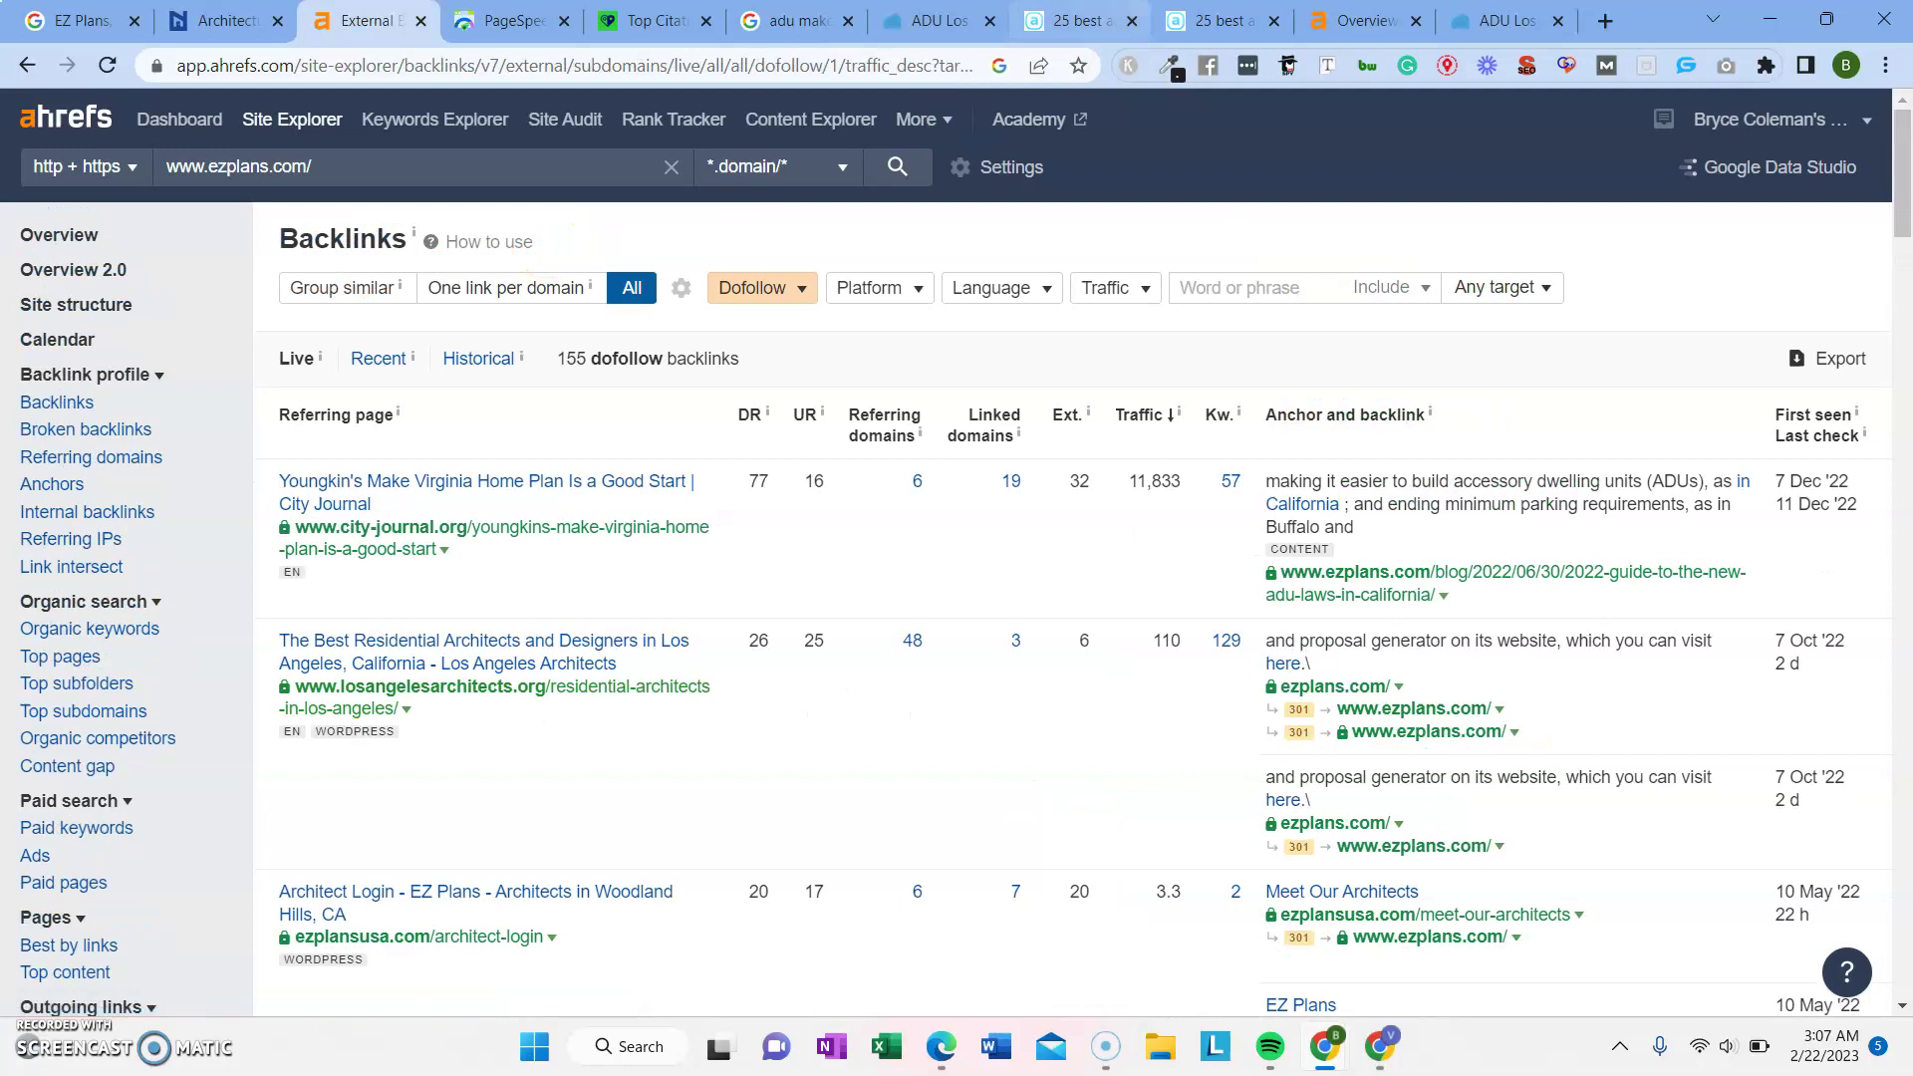
{"action": "left_click", "coordinate": [1365, 19]}
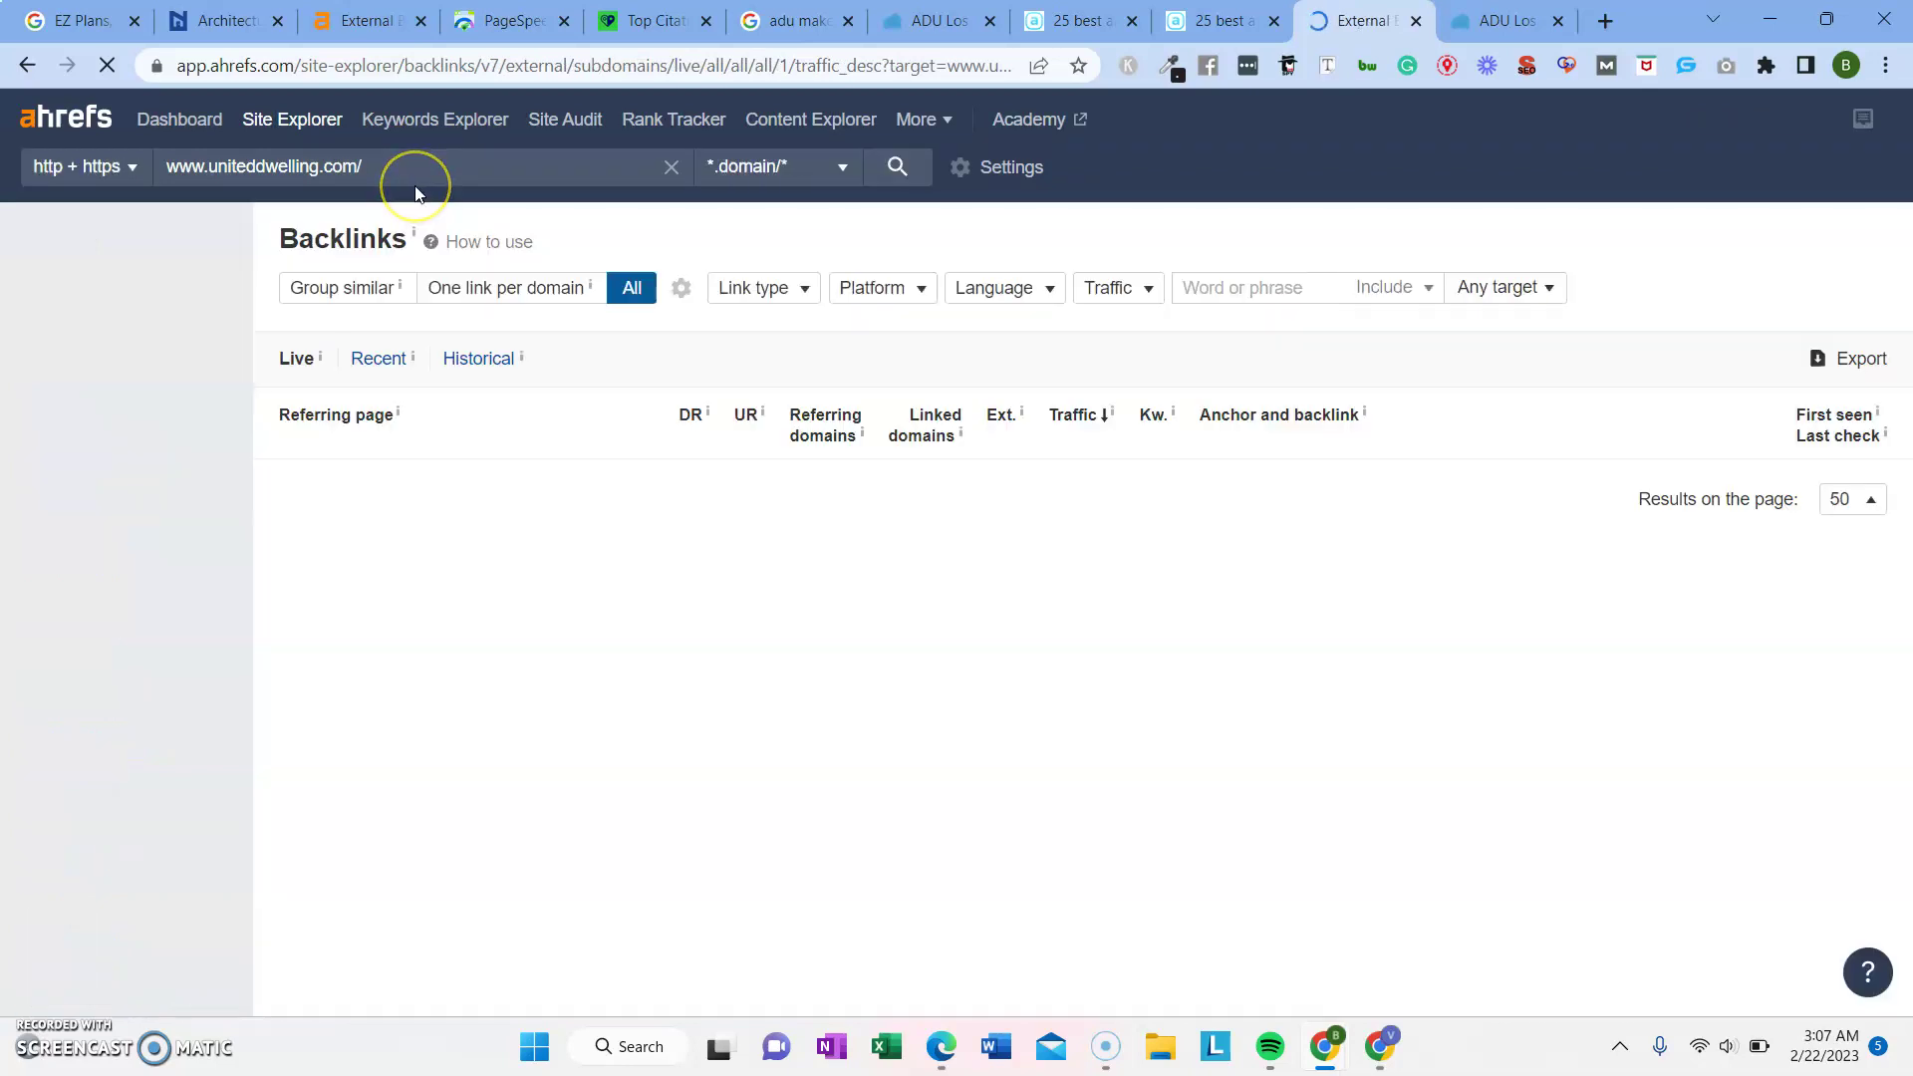
Browse uniteddwelling.com's 1,588 backlinks, then go back to ezplans.com's 155 dofollow backlinks
{"action": "left_click", "coordinate": [487, 288]}
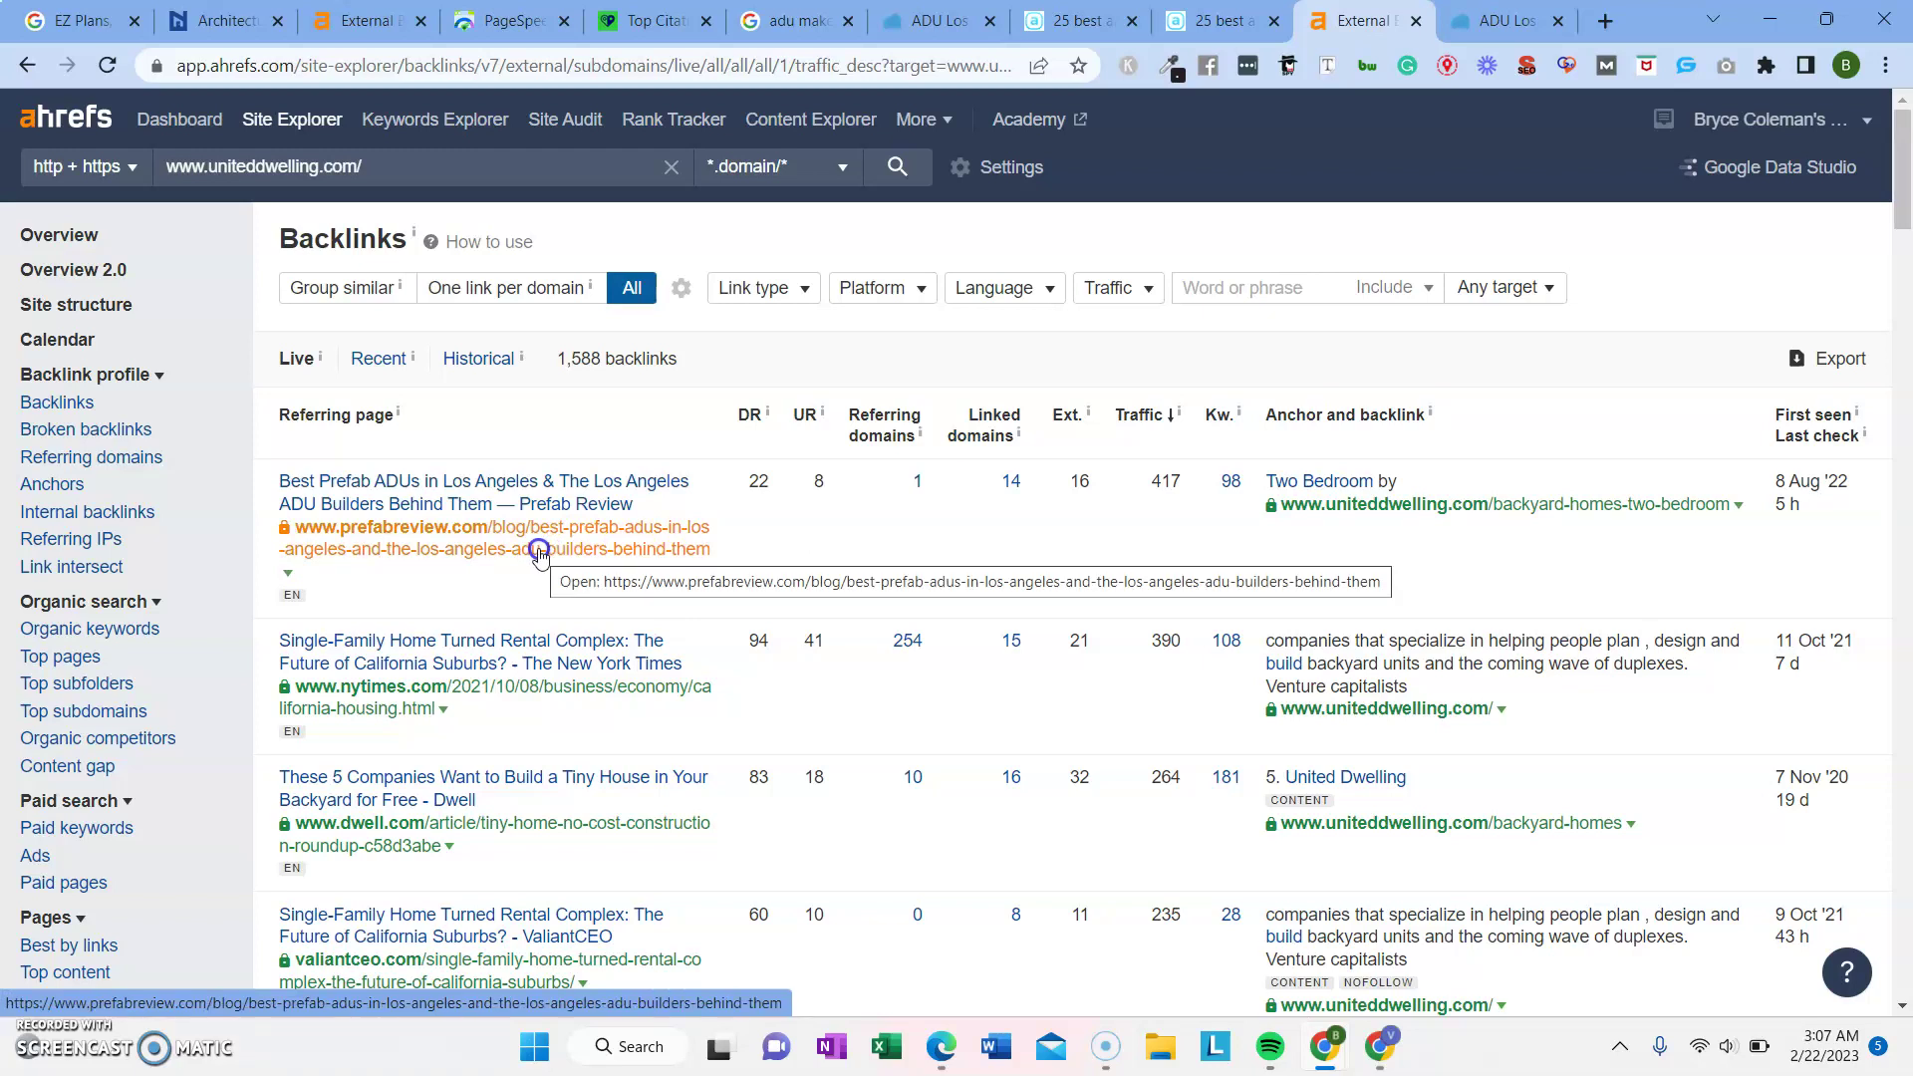
{"action": "scroll", "coordinate": [539, 555], "scroll_direction": "down", "scroll_amount": 2}
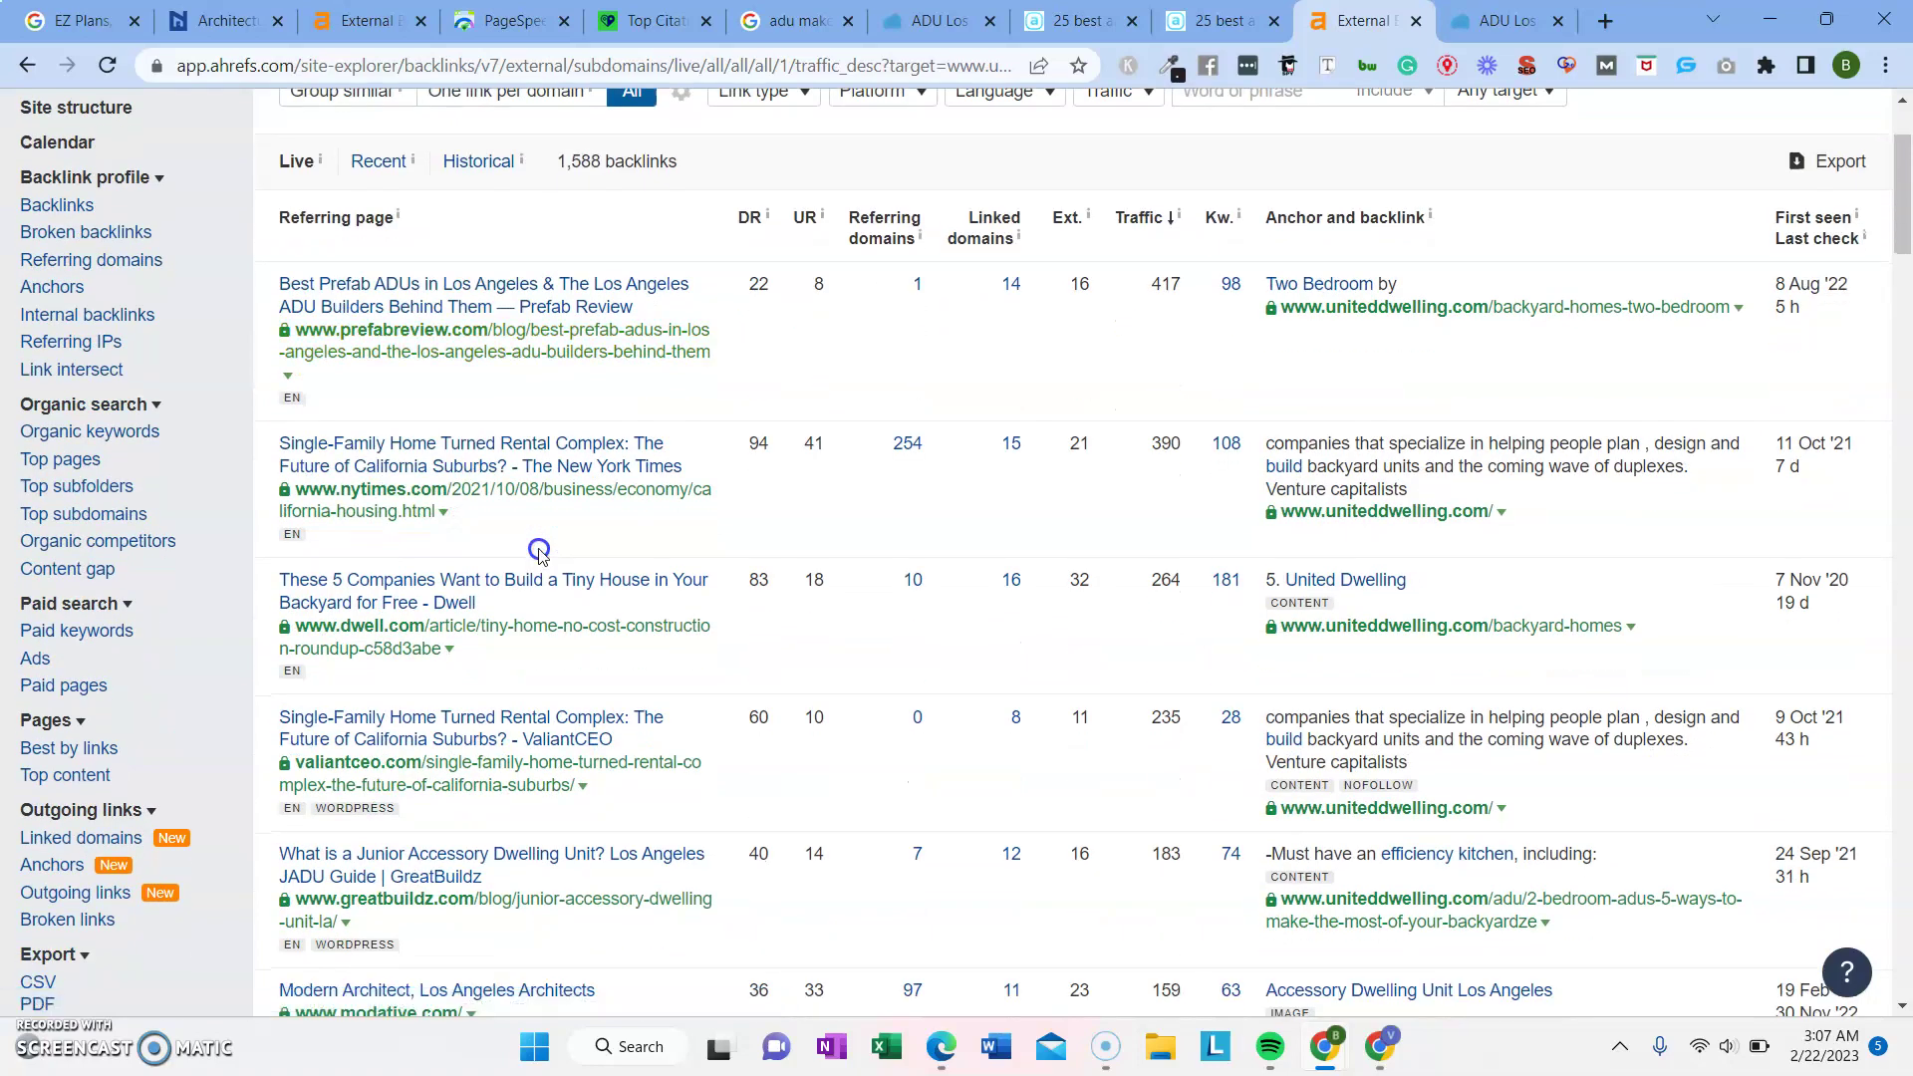
{"action": "scroll", "coordinate": [539, 555], "scroll_direction": "down", "scroll_amount": 3}
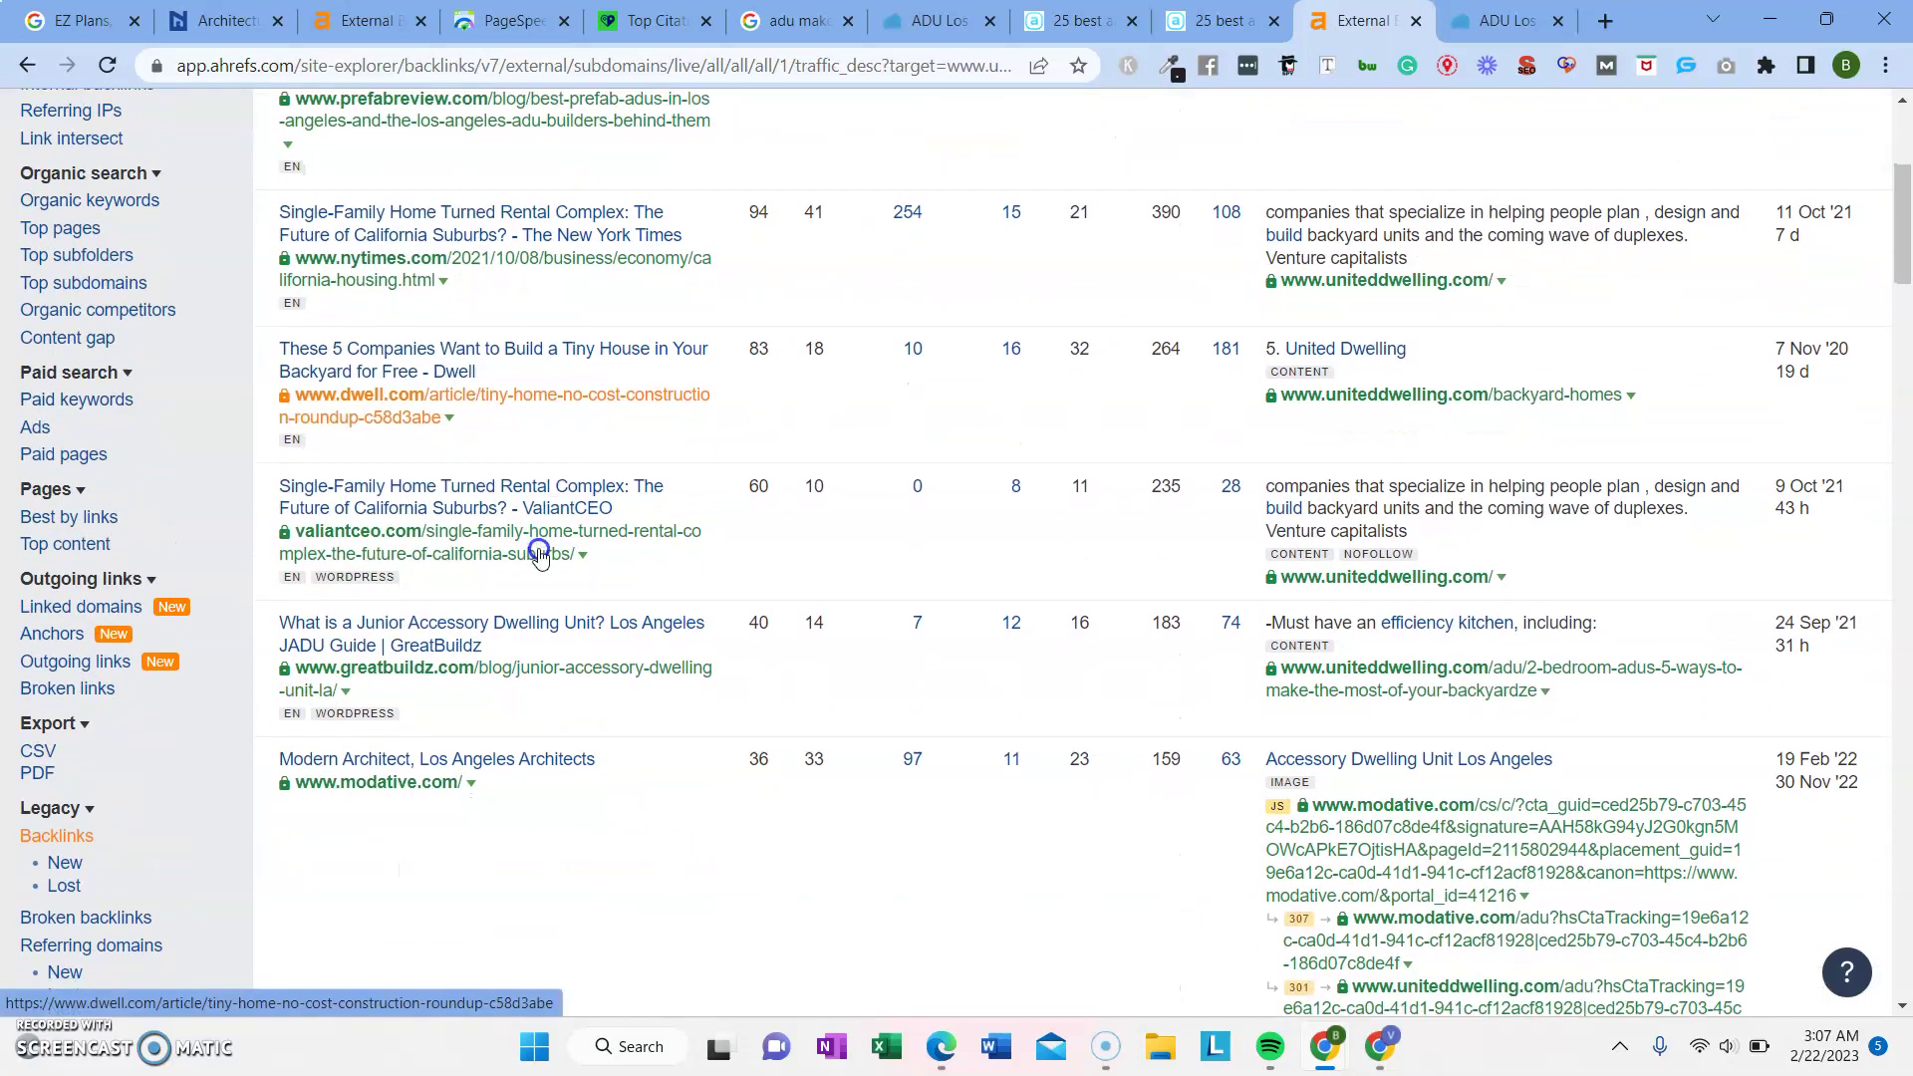
{"action": "scroll", "coordinate": [539, 548], "scroll_direction": "down", "scroll_amount": 5}
{"action": "scroll", "coordinate": [544, 534], "scroll_direction": "down", "scroll_amount": 3}
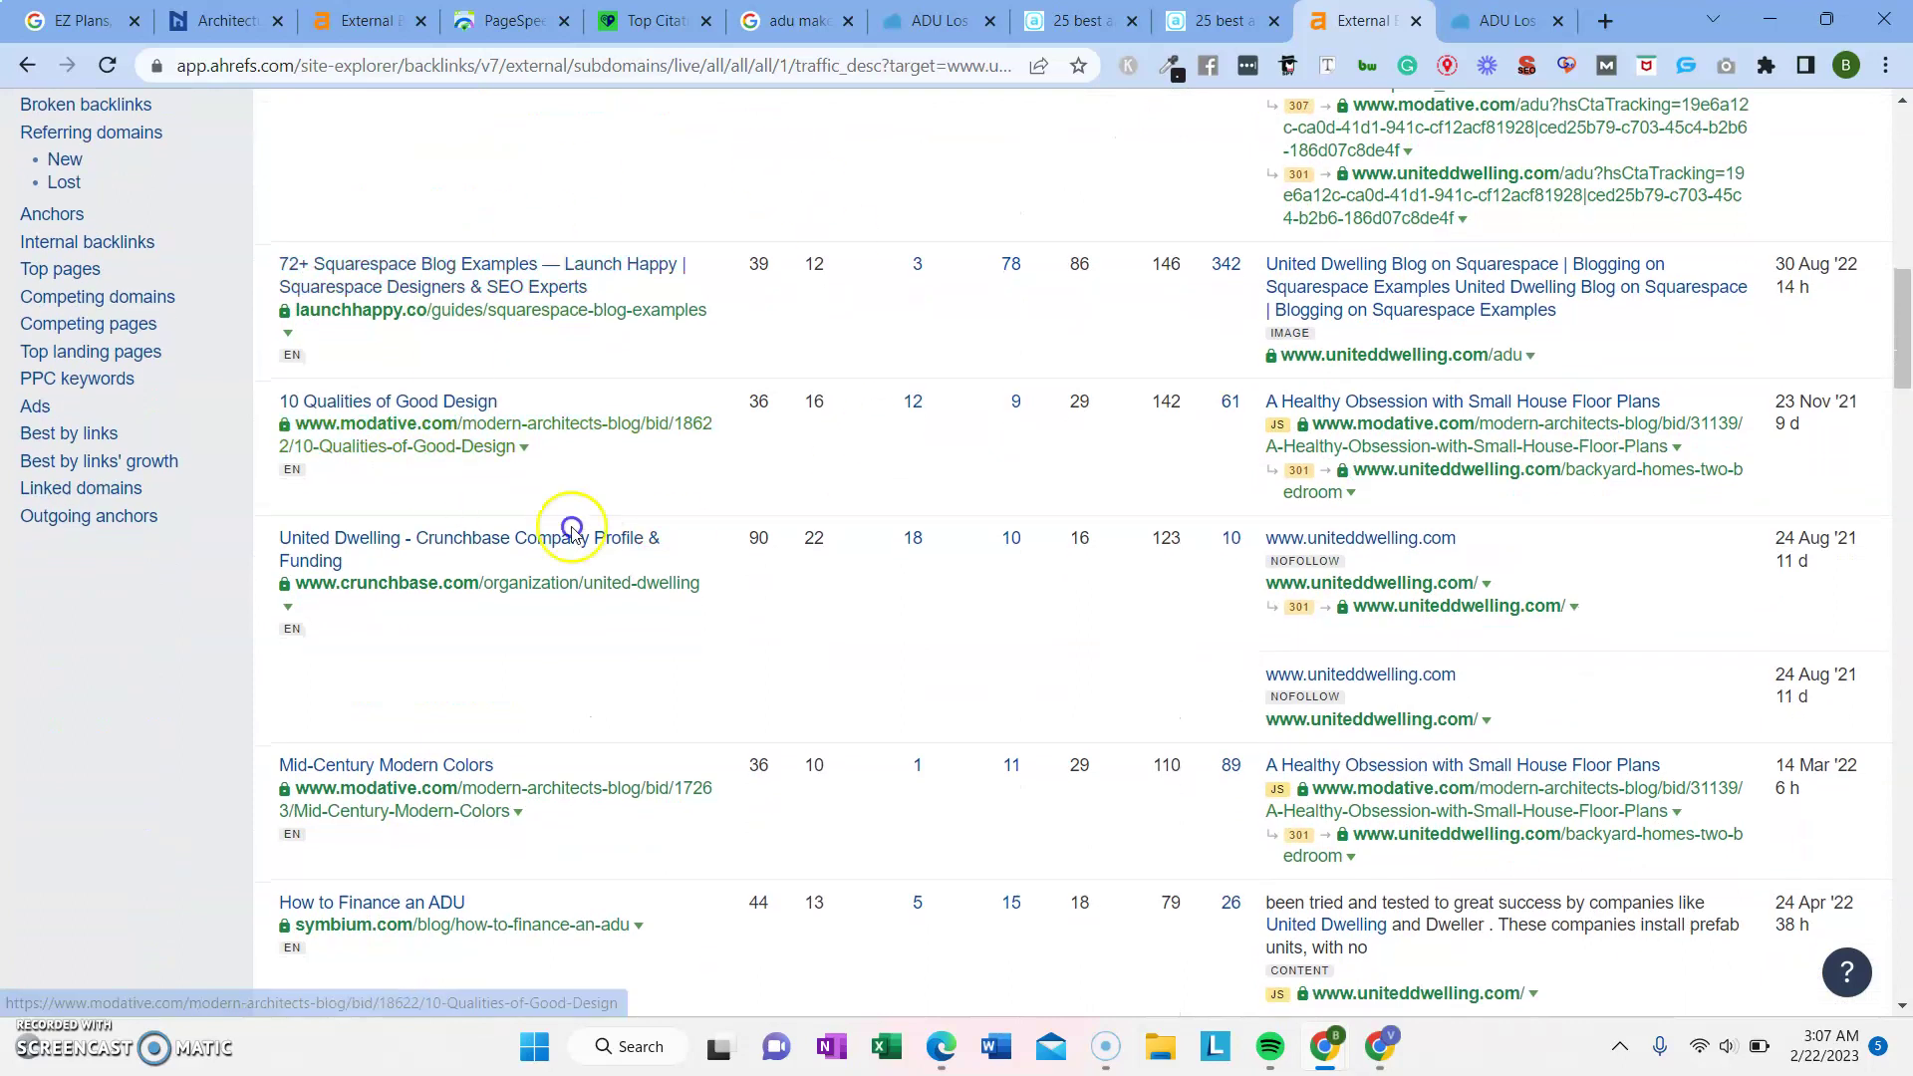
{"action": "scroll", "coordinate": [654, 623], "scroll_direction": "down", "scroll_amount": 3}
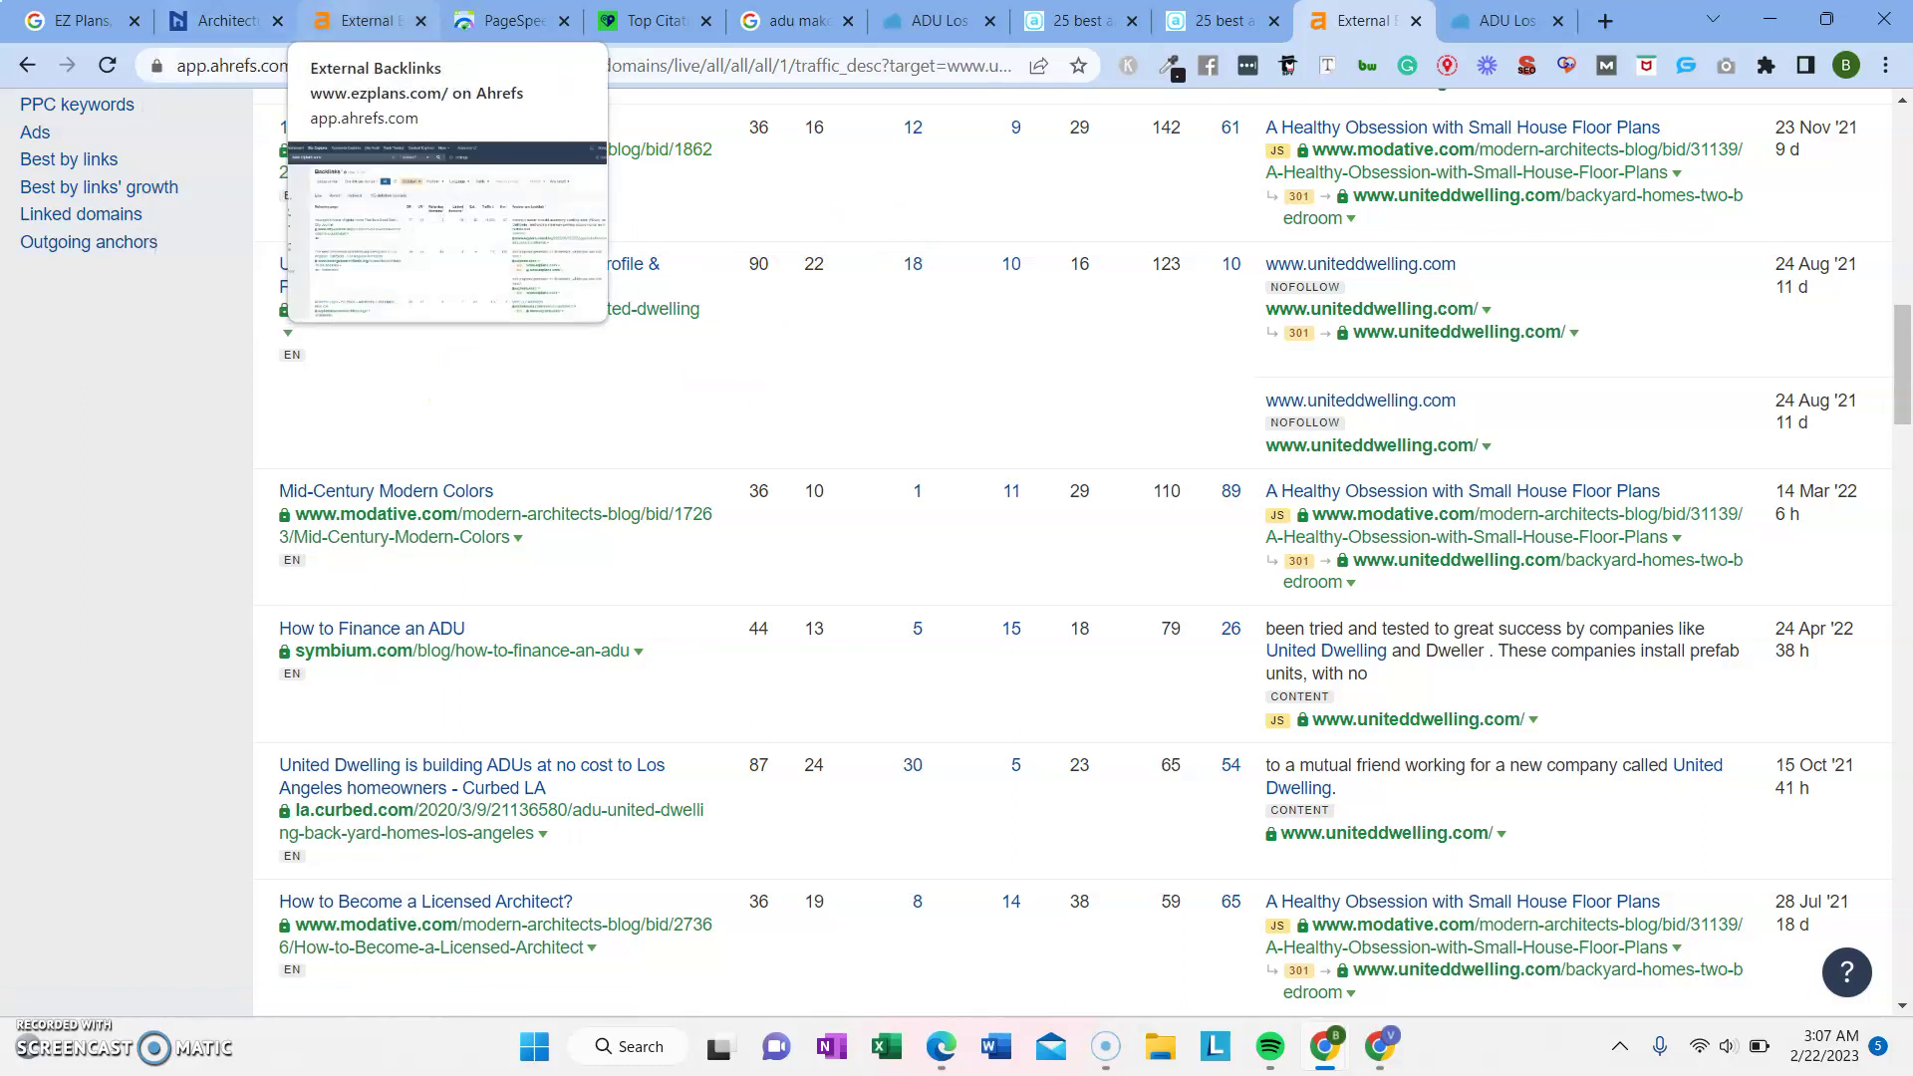
{"action": "scroll", "coordinate": [189, 224], "scroll_direction": "up", "scroll_amount": 10}
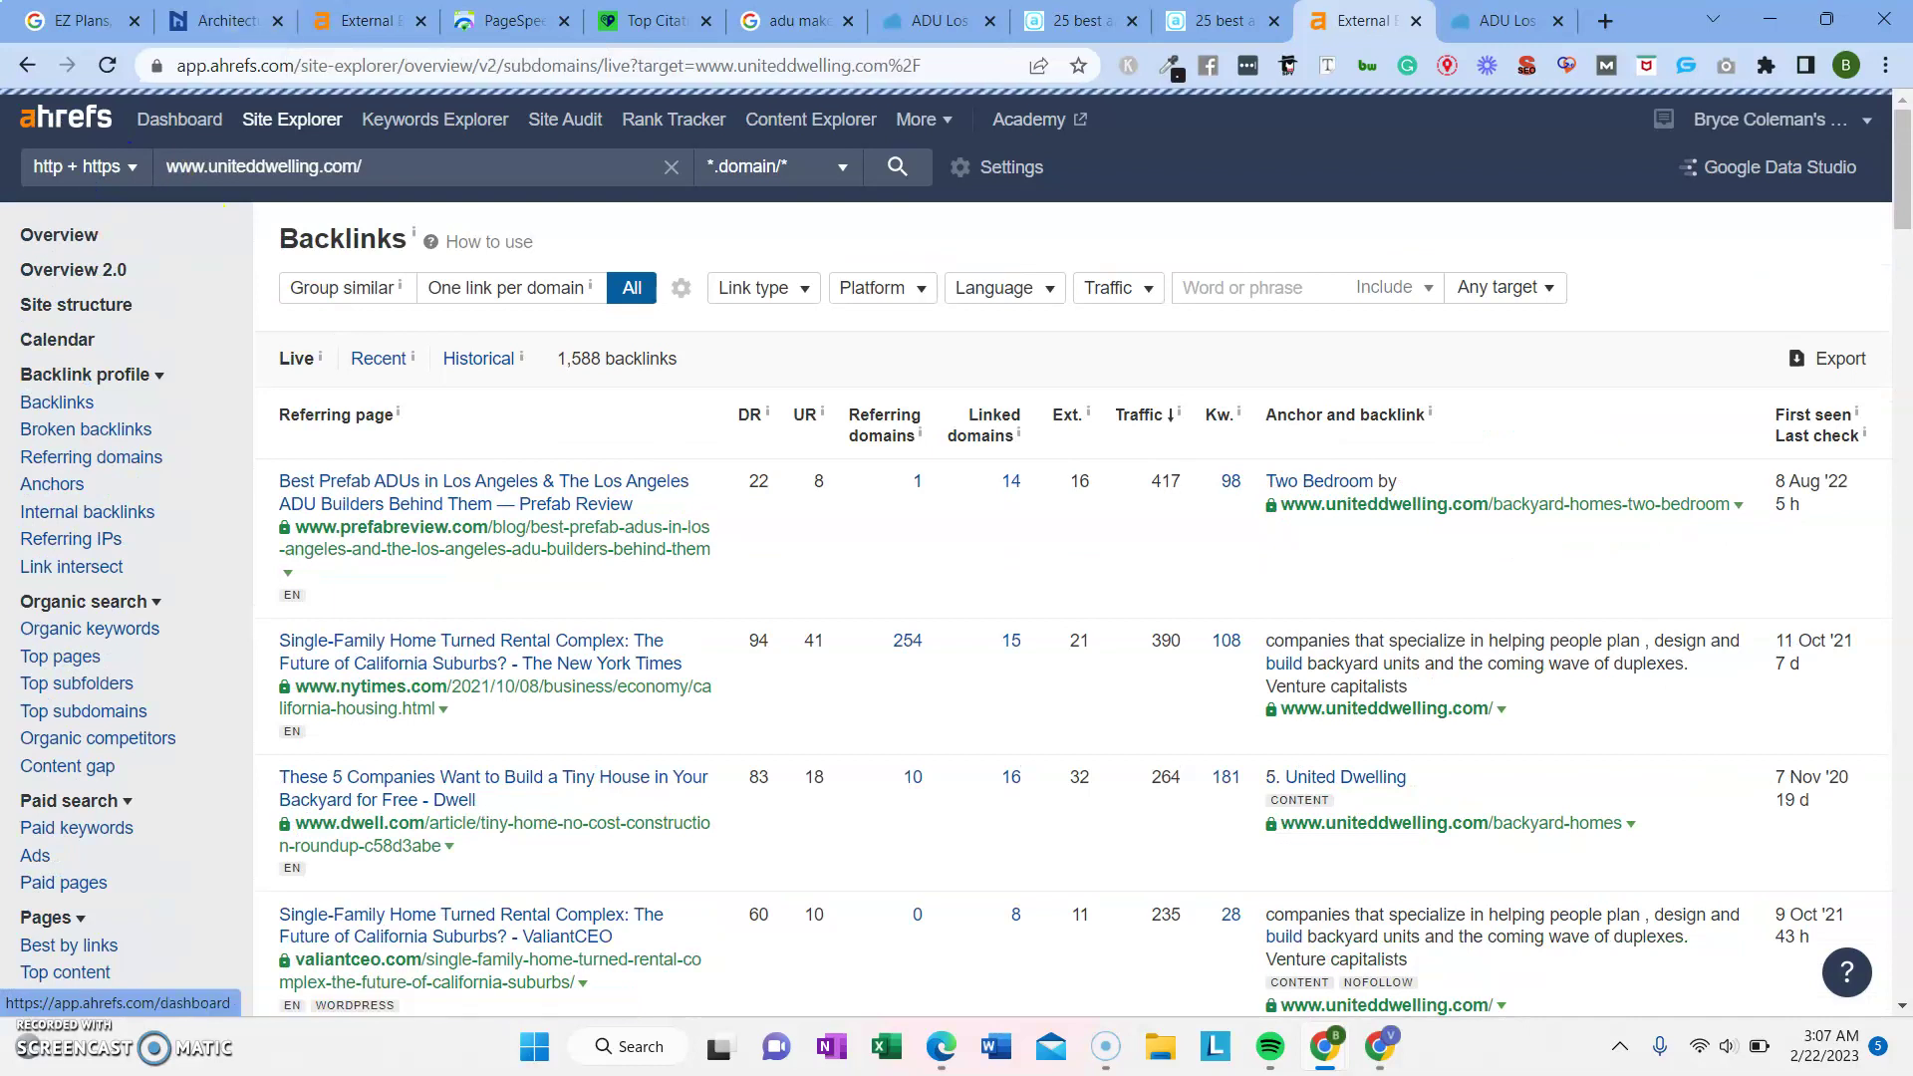
{"action": "key", "text": "ctrl+3"}
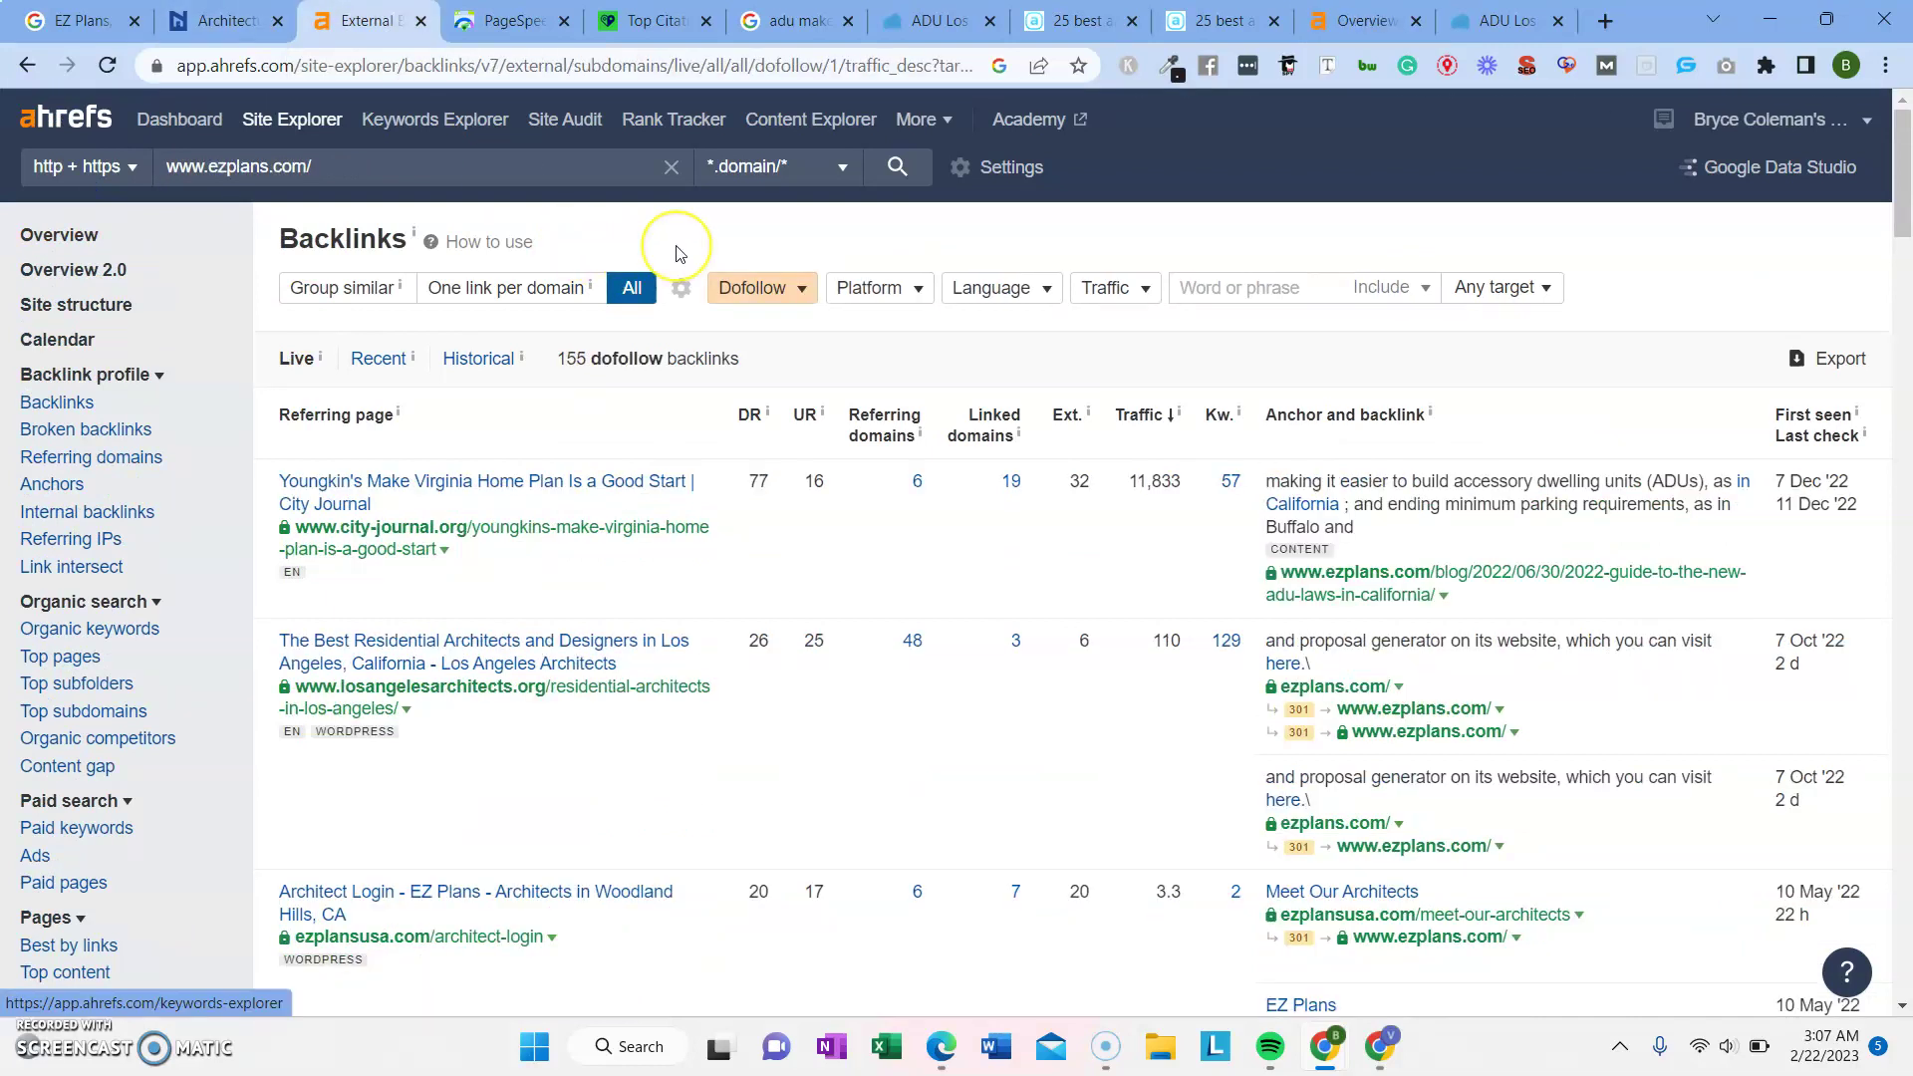
Revisit the 'adu maker in los angeles' results and PageSpeed report, then reopen uniteddwelling.com's overview
{"action": "left_click", "coordinate": [792, 20]}
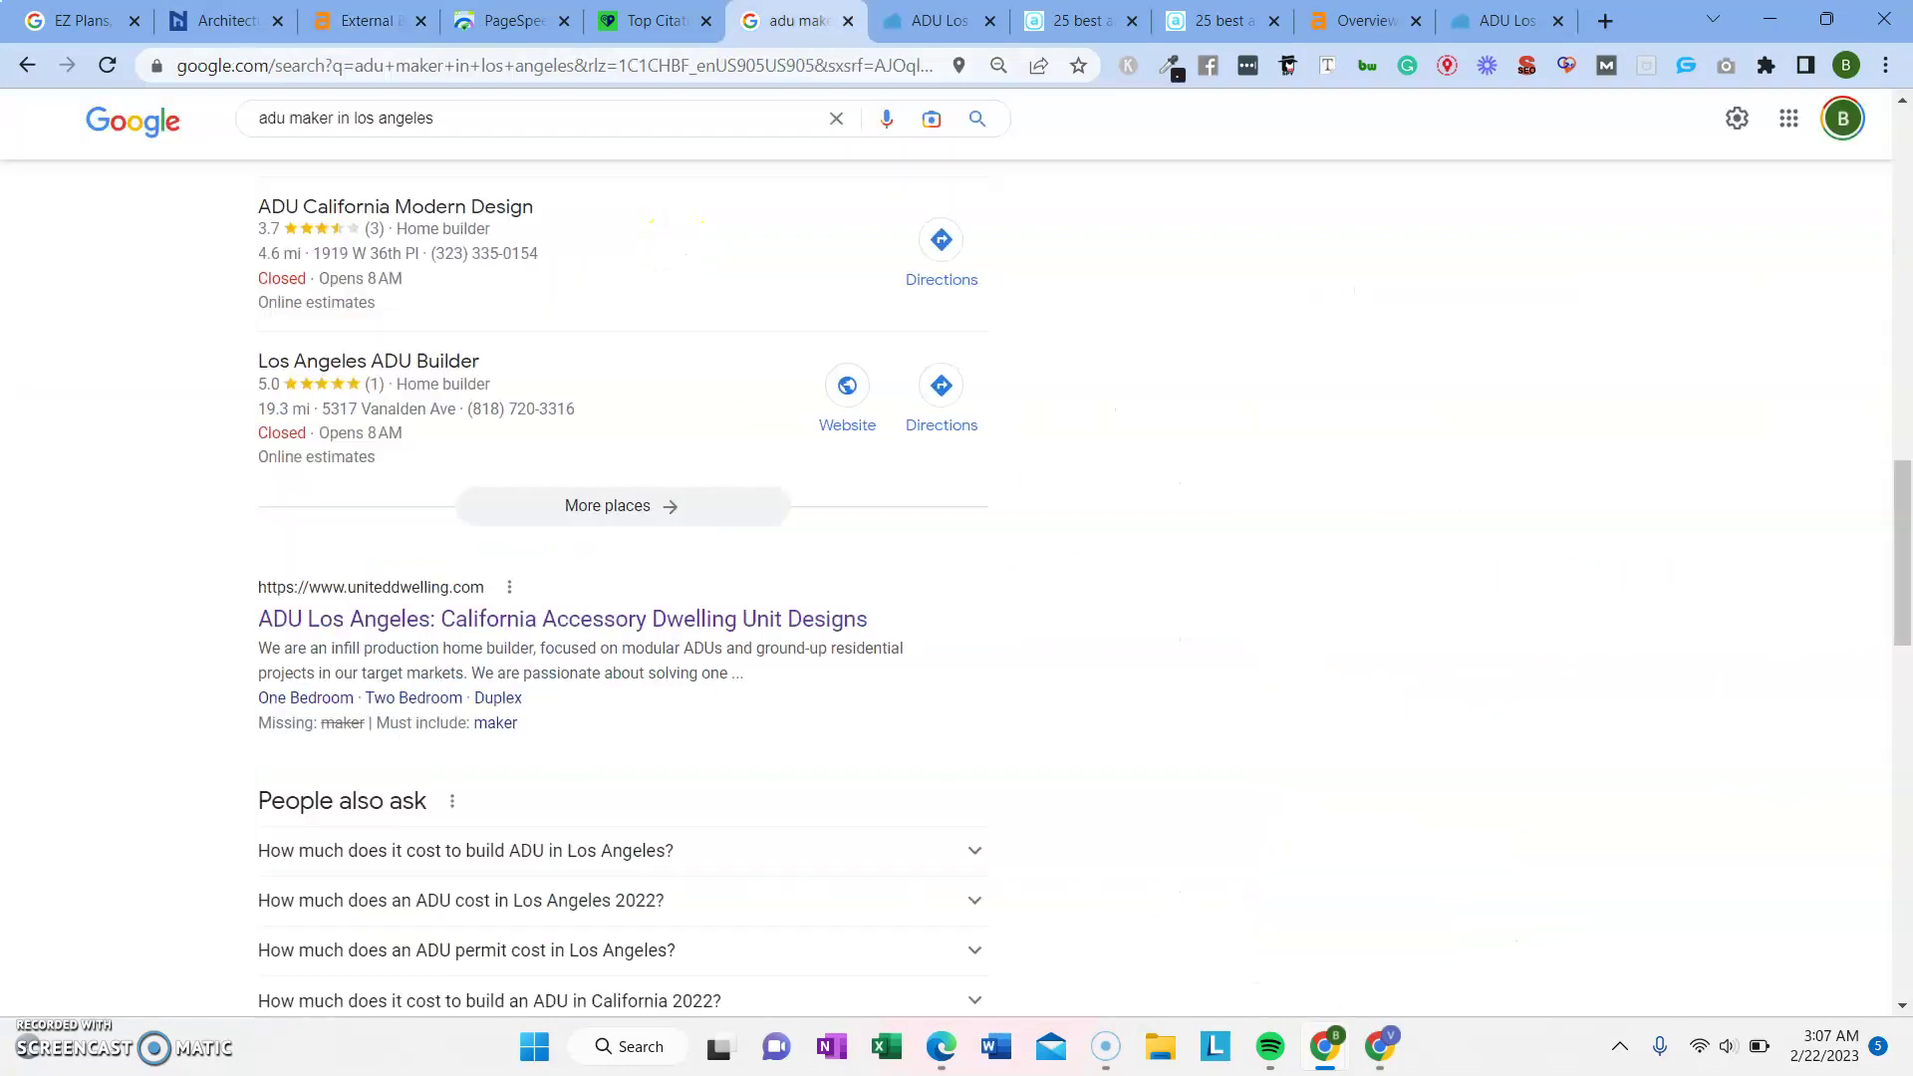
{"action": "scroll", "coordinate": [618, 299], "scroll_direction": "up", "scroll_amount": 5}
{"action": "scroll", "coordinate": [596, 337], "scroll_direction": "up", "scroll_amount": 10}
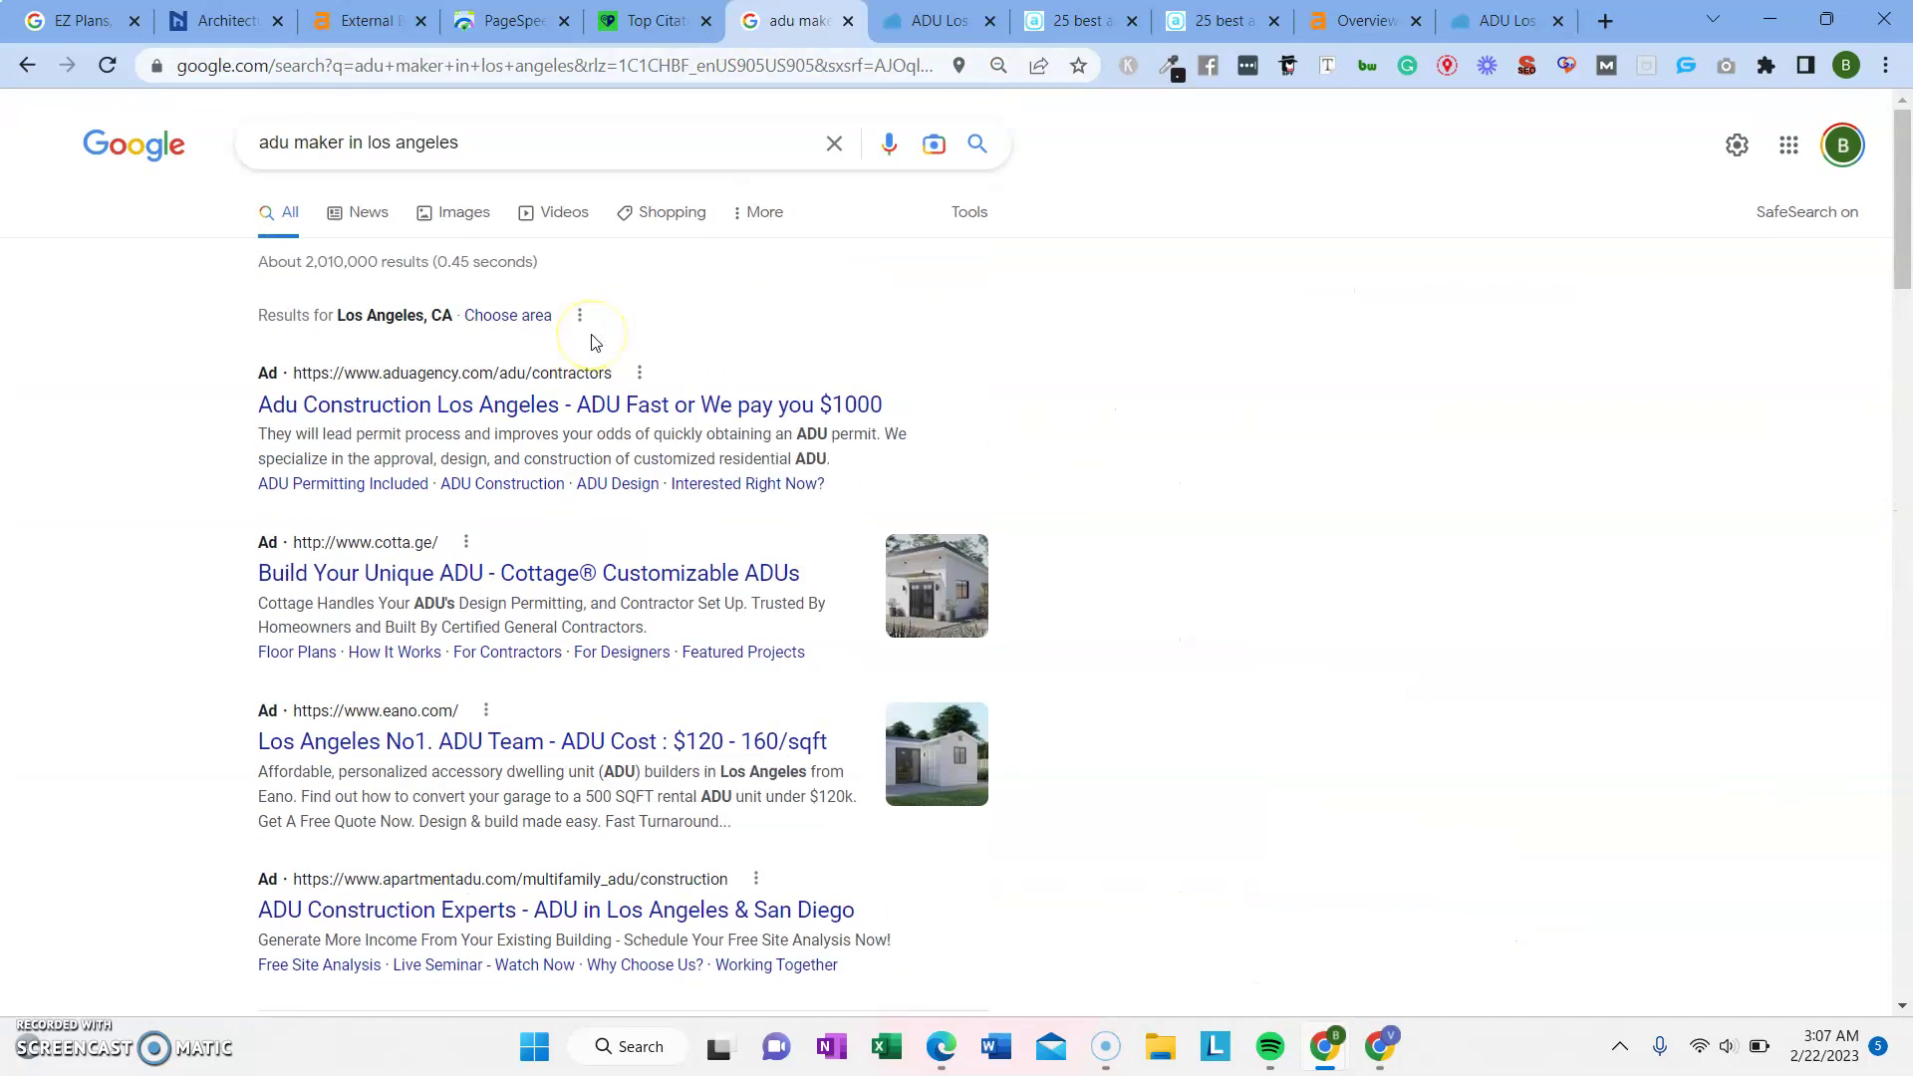
{"action": "key", "text": "ctrl+4"}
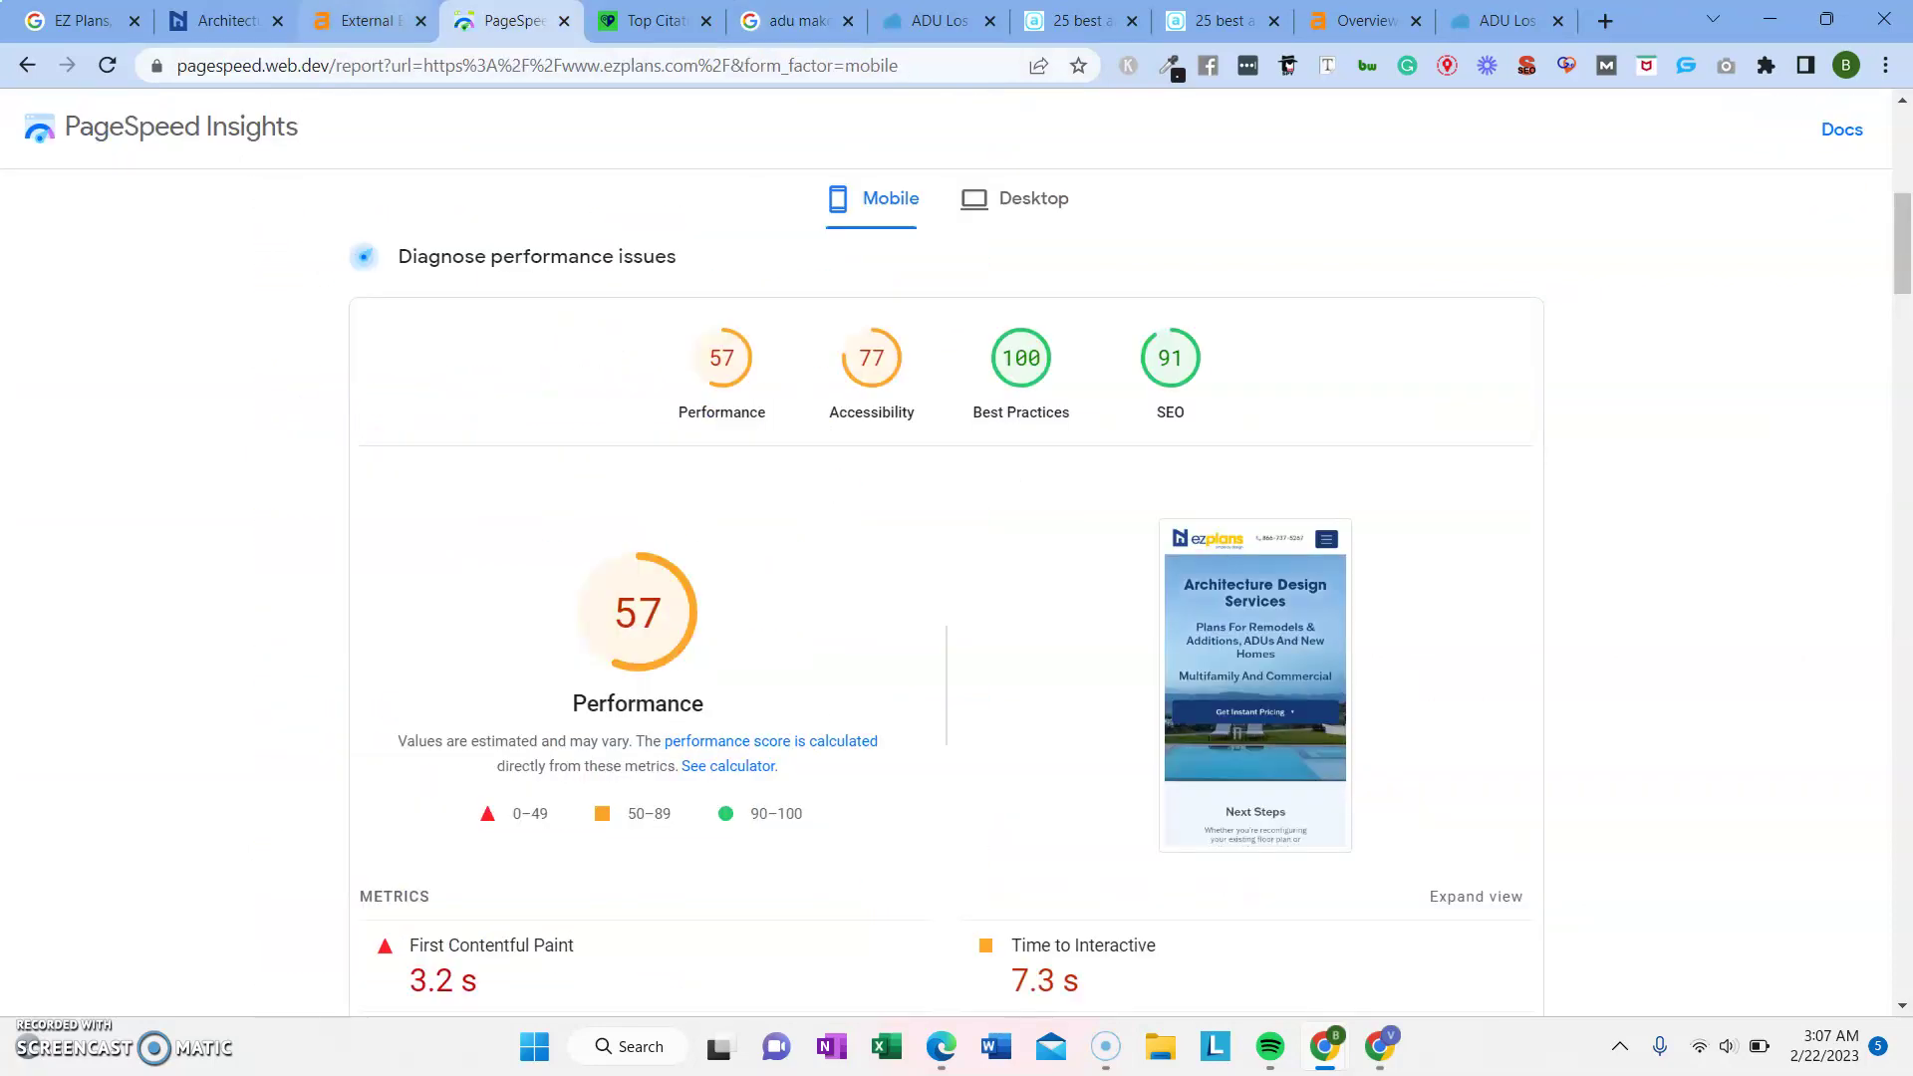
{"action": "key", "text": "ctrl+3"}
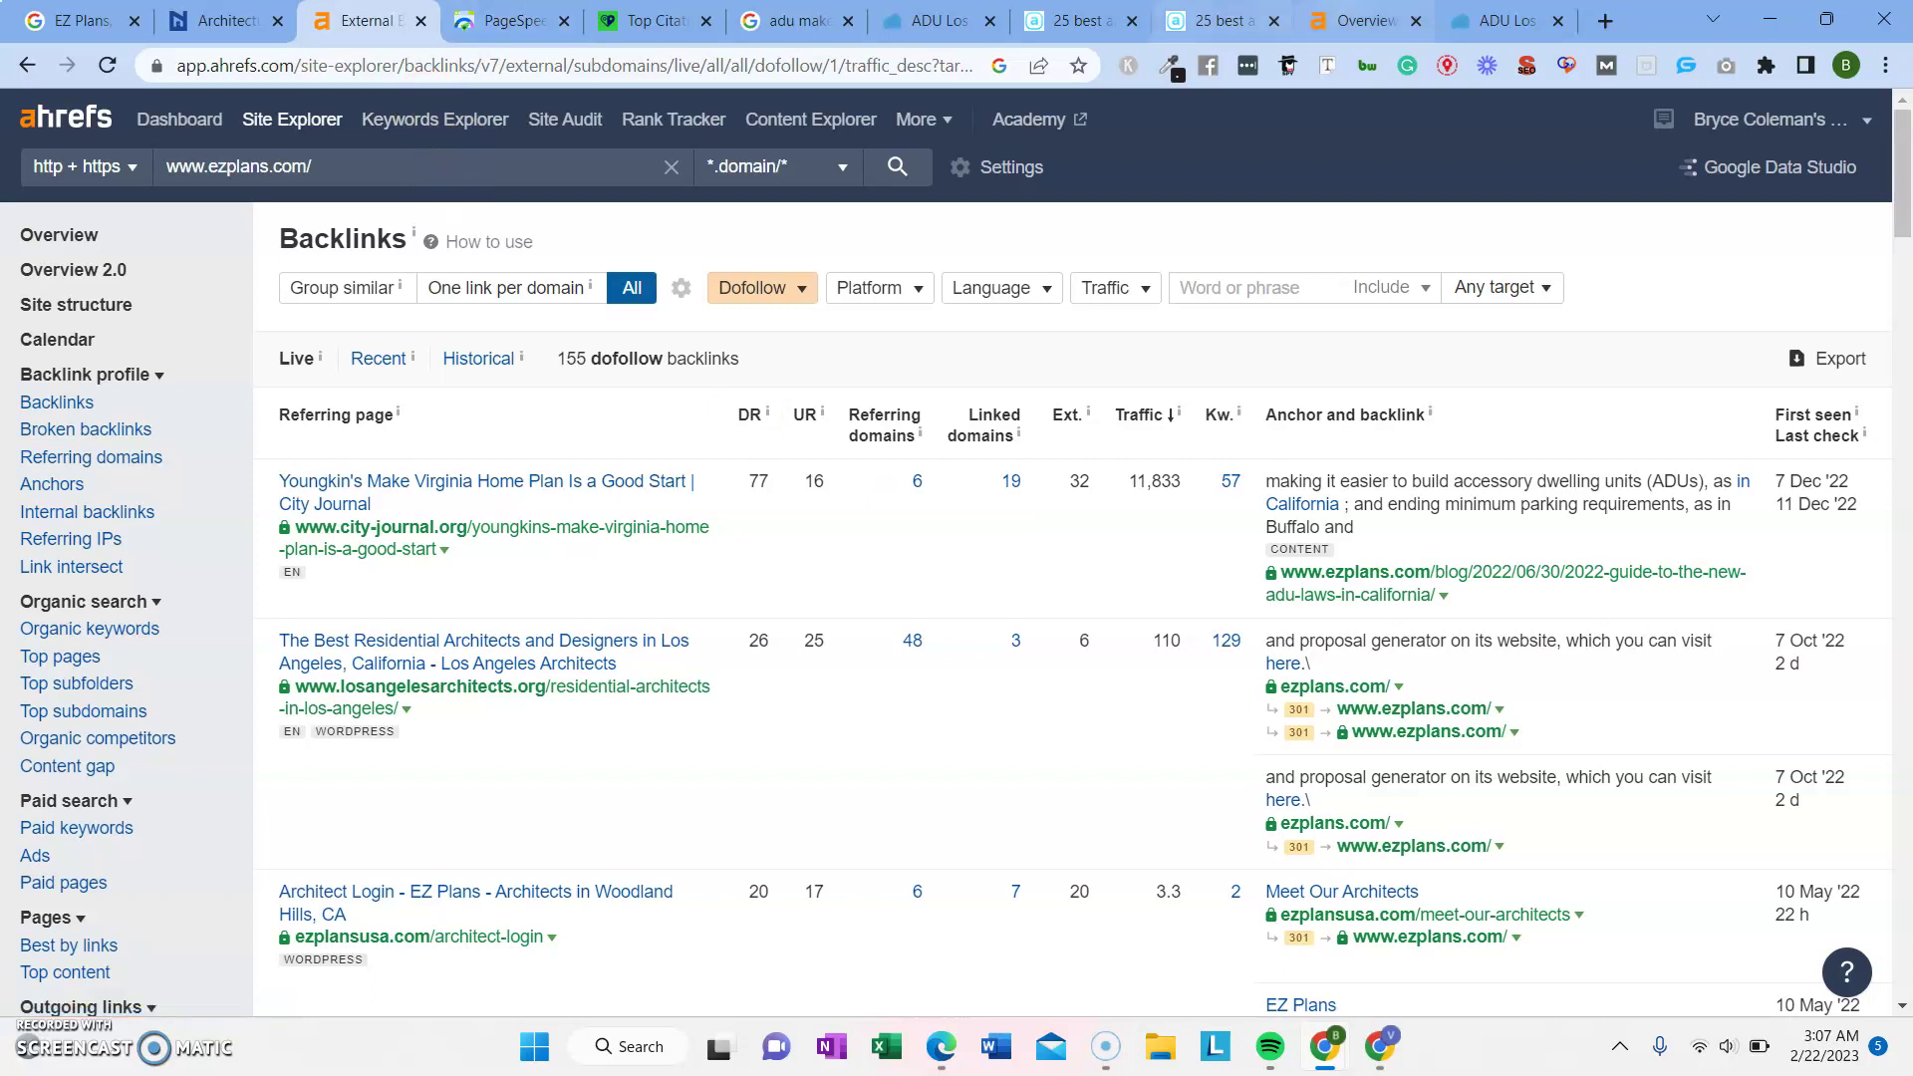
{"action": "left_click", "coordinate": [1365, 20]}
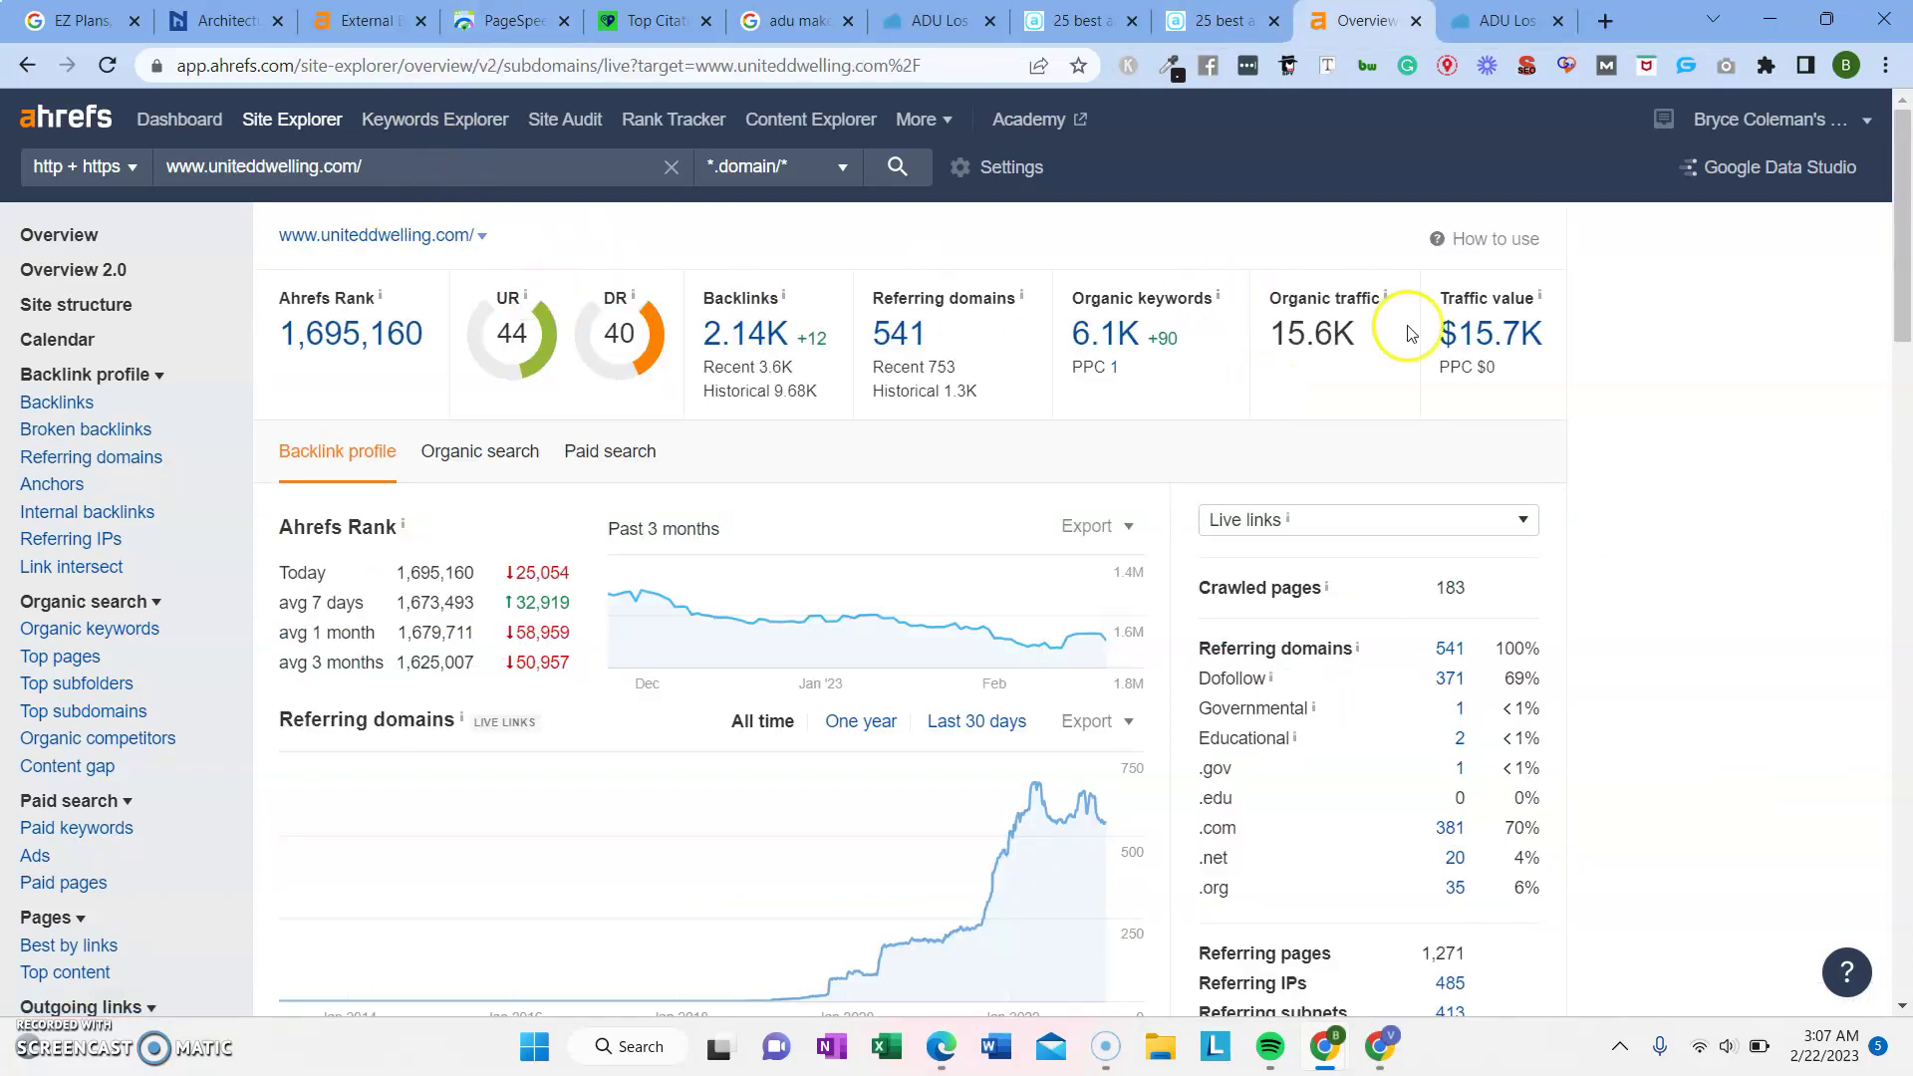